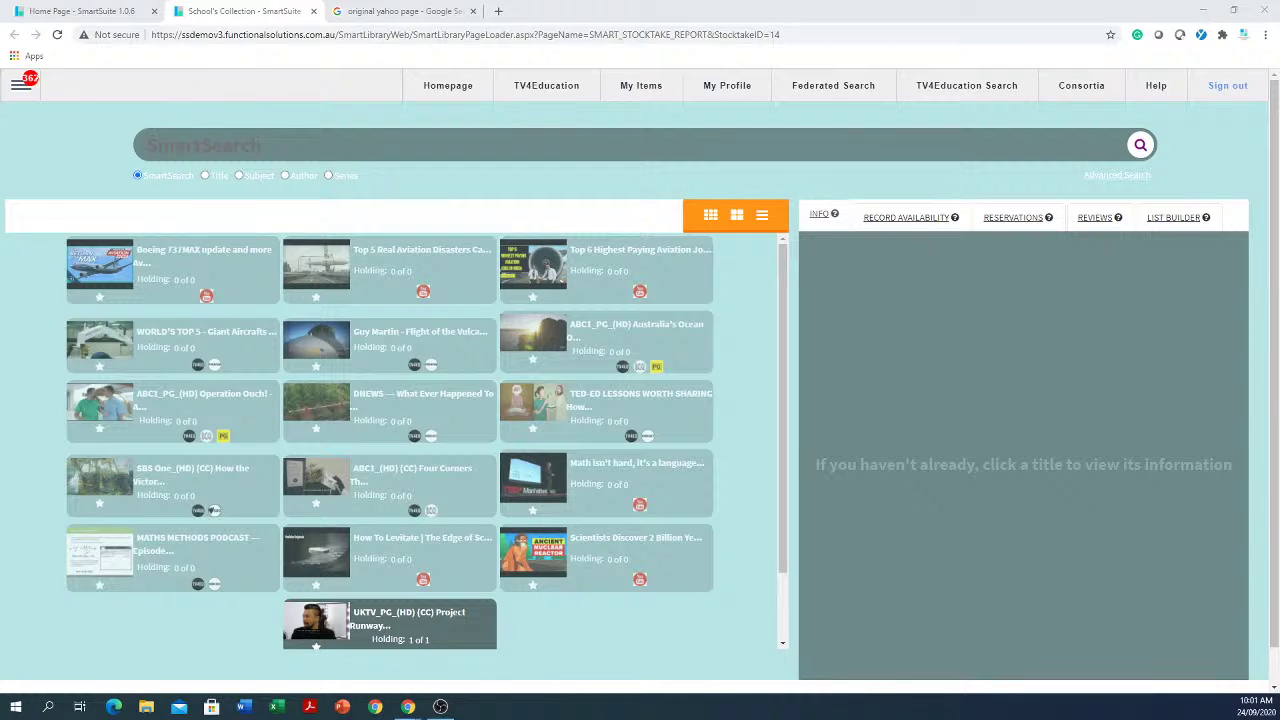
Step: Go back to the SmartSuite library home page and scroll through the genre buttons
click(445, 88)
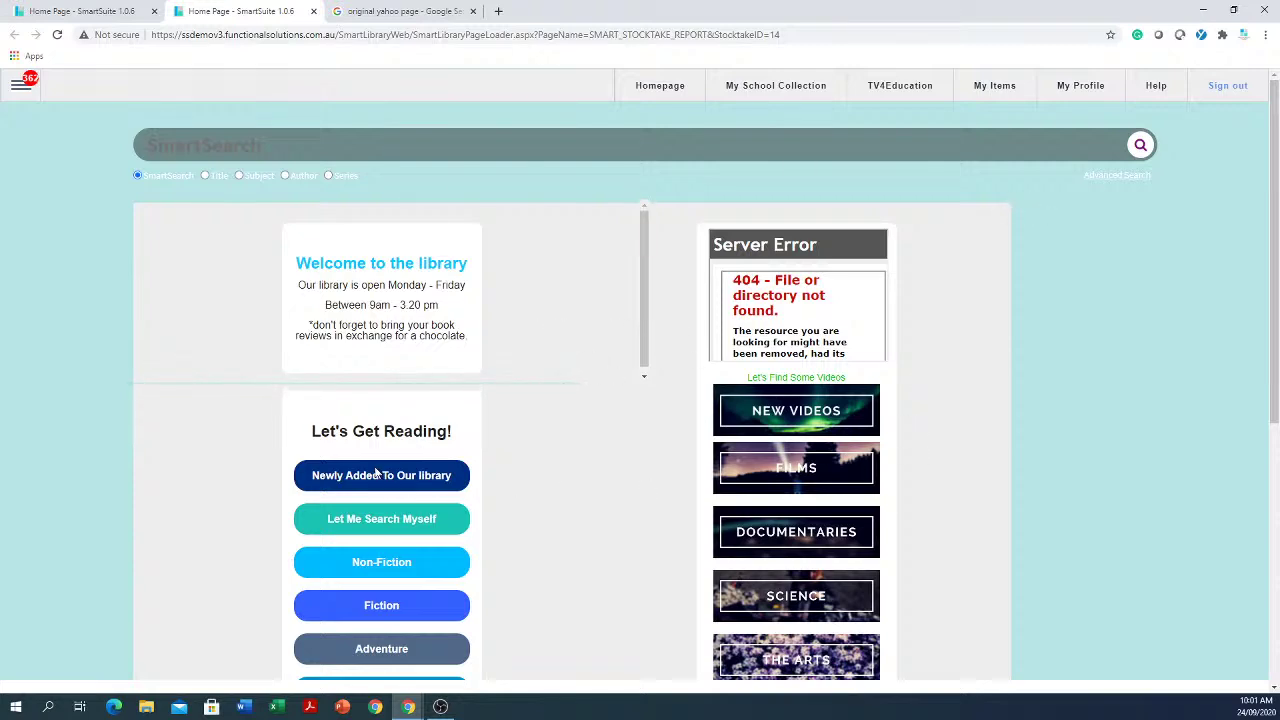
scroll(889, 426, down, 4)
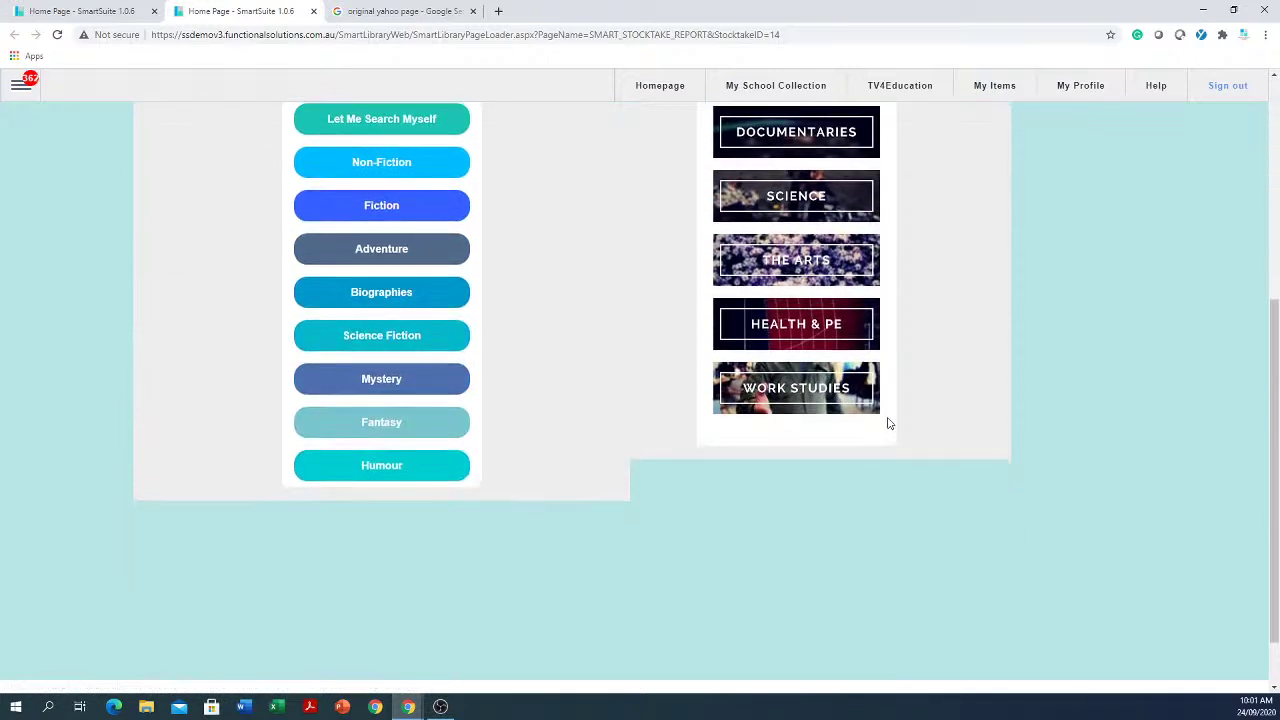
scroll(889, 424, up, 4)
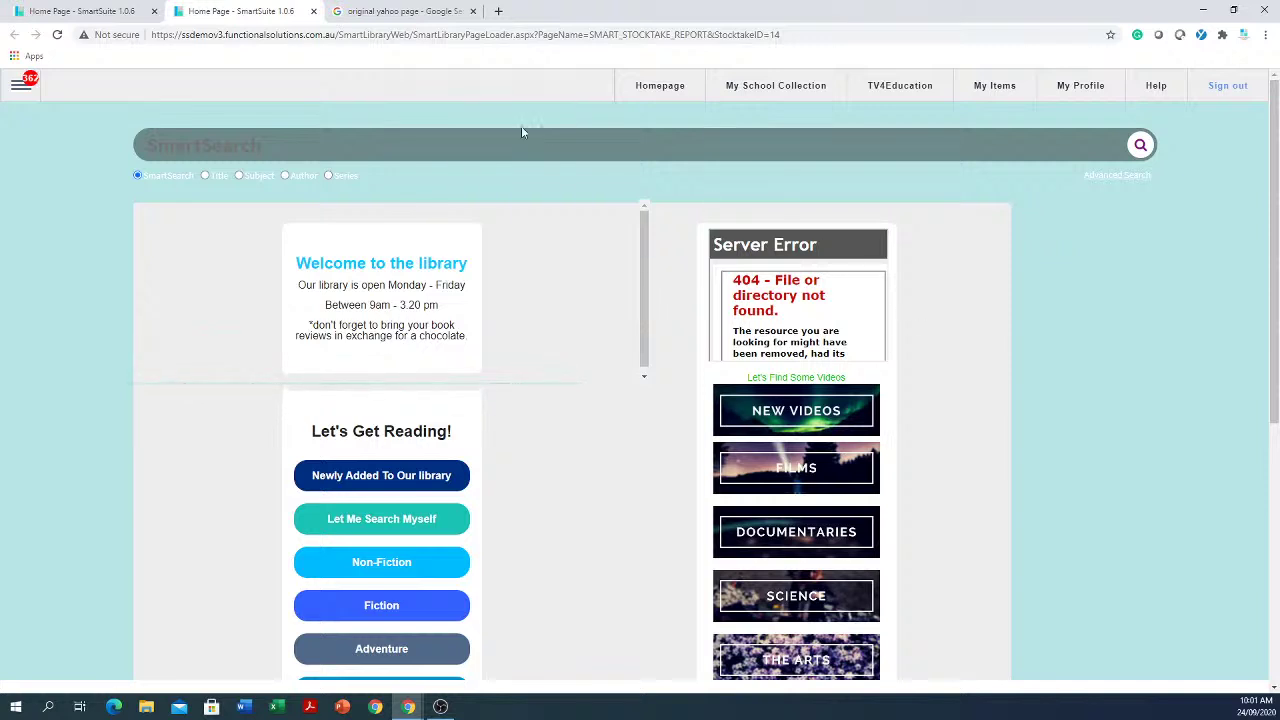
Step: Switch to the 'original yahoo page' image results and preview the Seeking Alpha and TechRepublic images
click(399, 12)
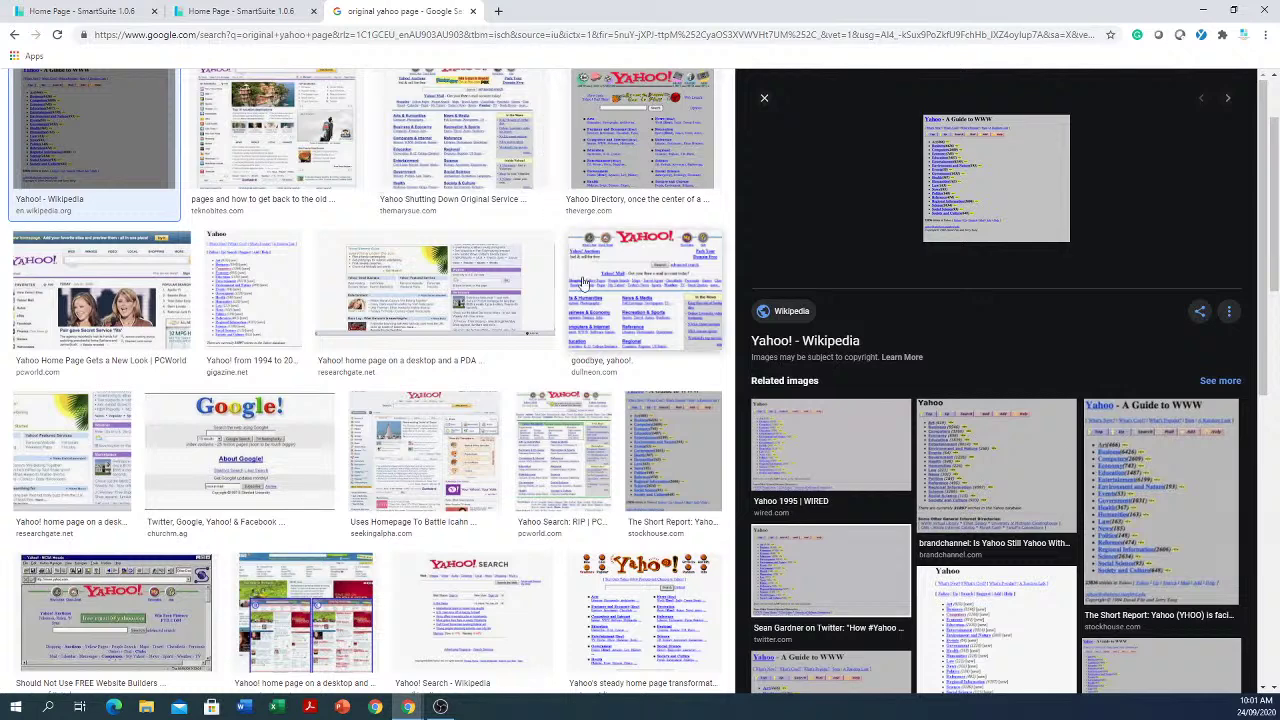
scroll(994, 617, down, 4)
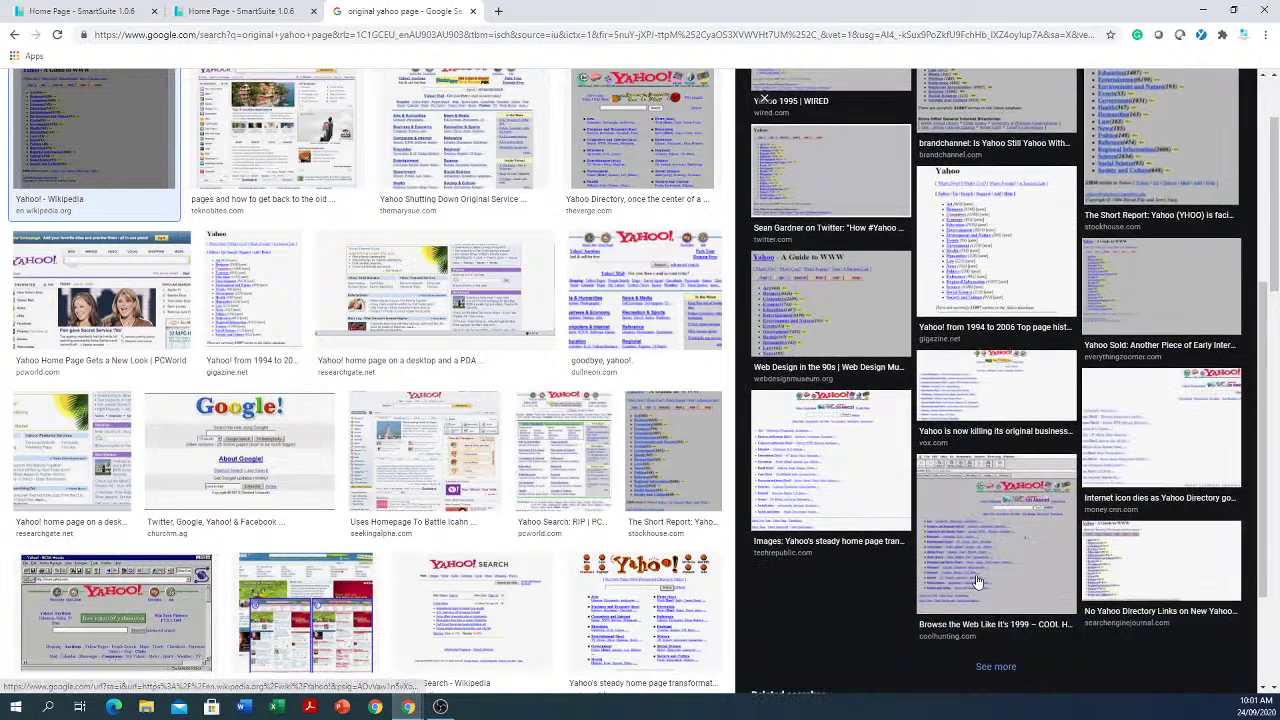
click(425, 455)
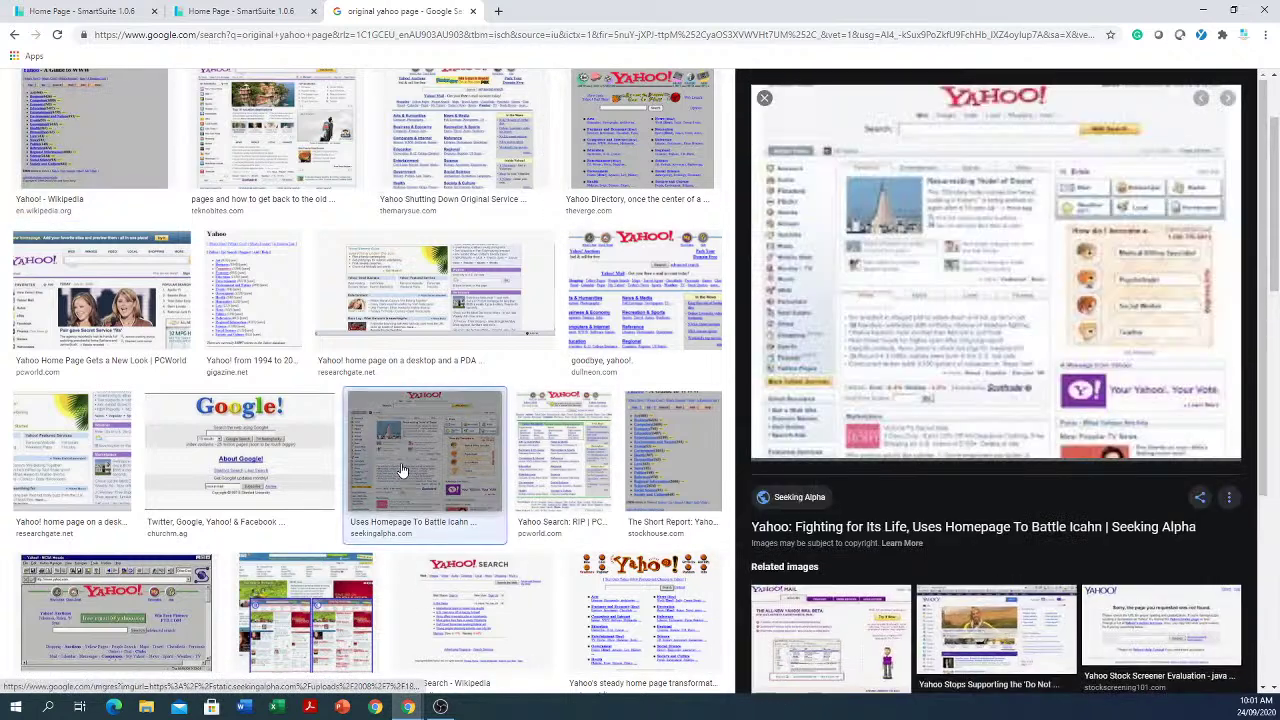
click(660, 620)
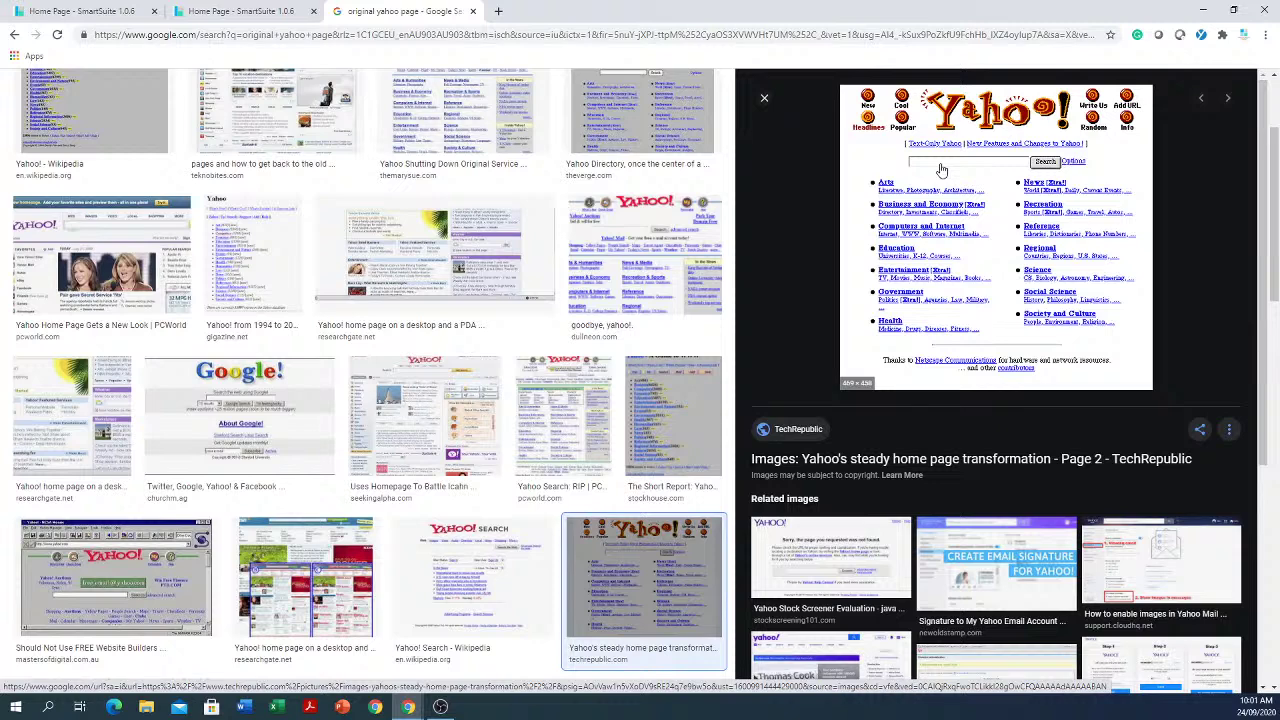
Step: Preview the two ResearchGate Yahoo screenshots and TechRepublic again, then open a fresh Google tab
click(42, 408)
click(355, 592)
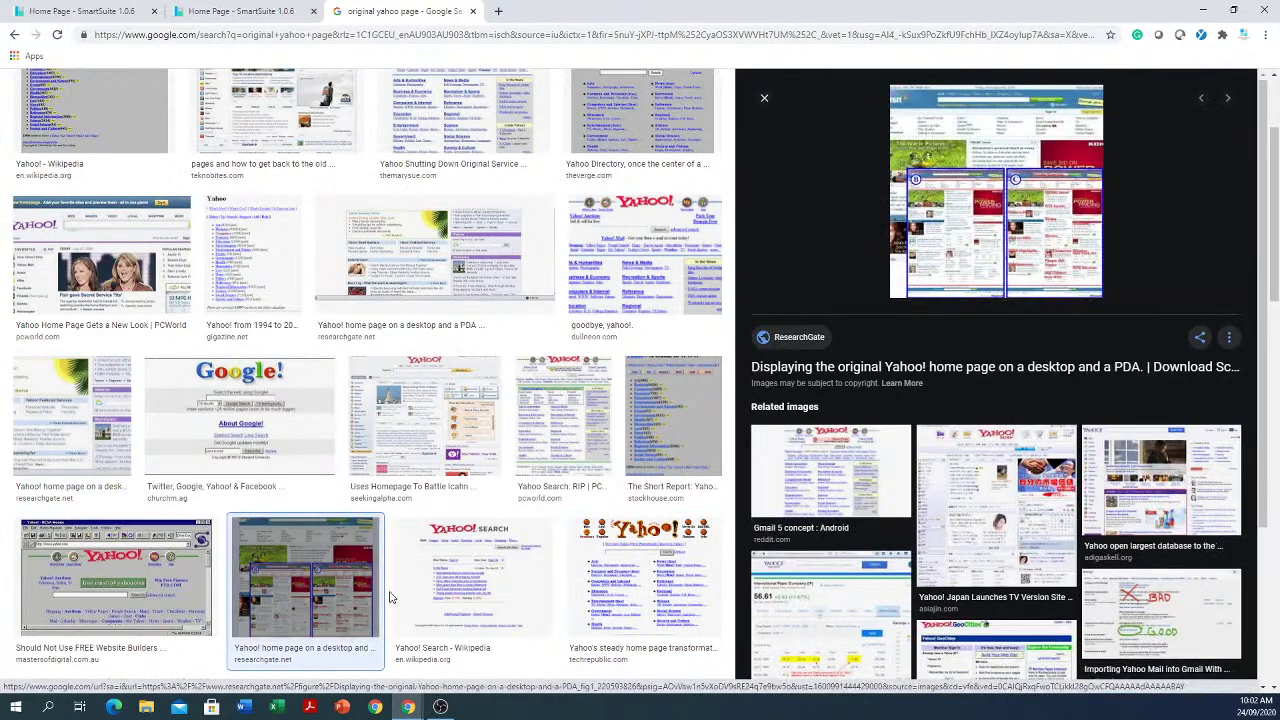
click(651, 606)
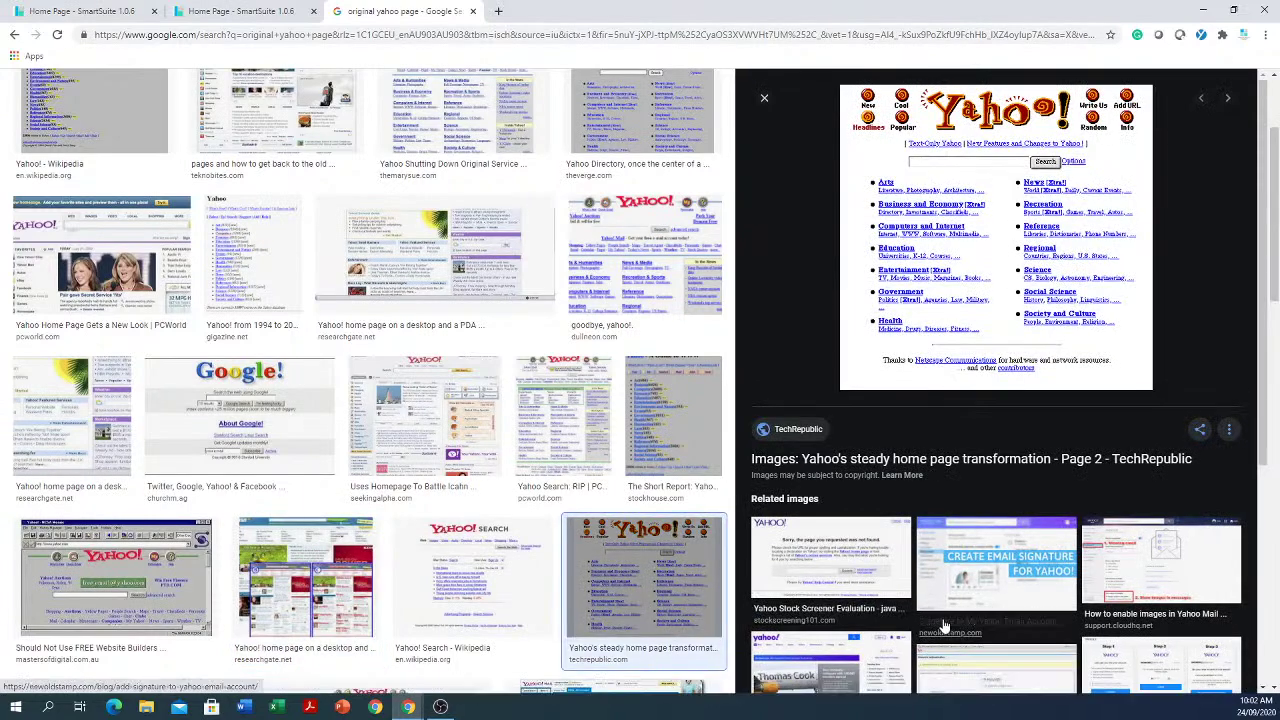
scroll(943, 625, down, 4)
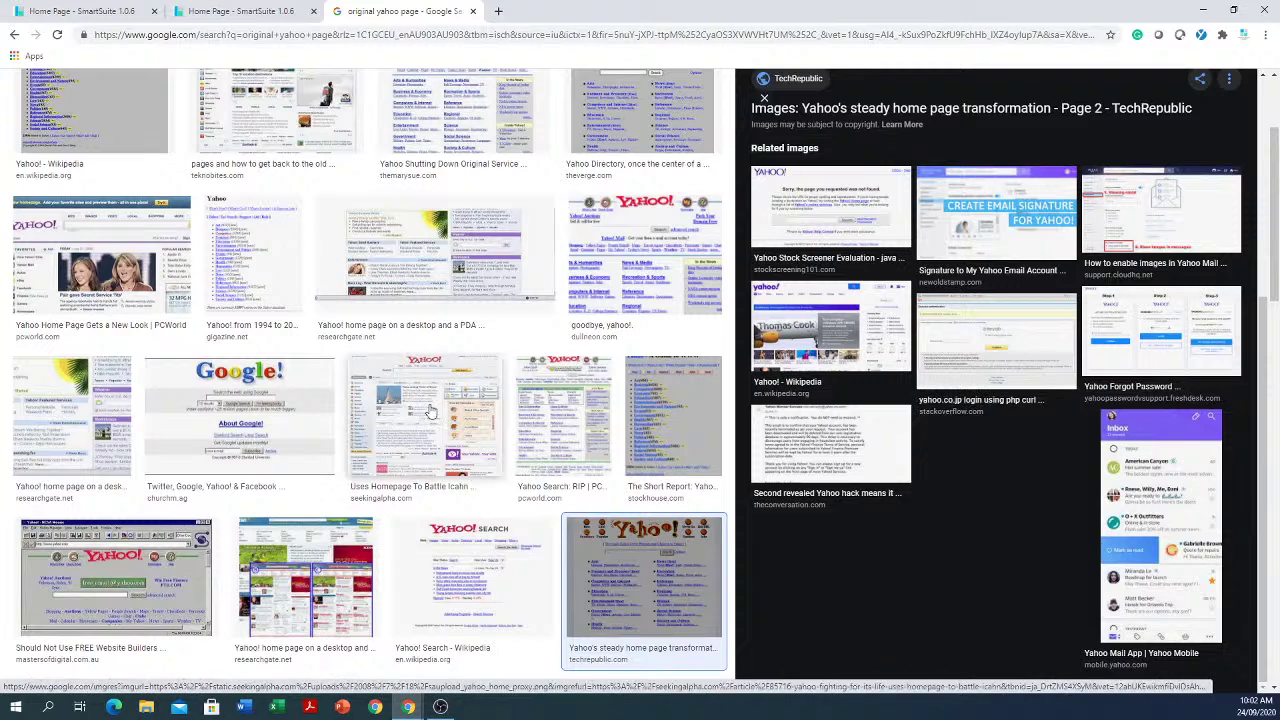
scroll(404, 418, up, 2)
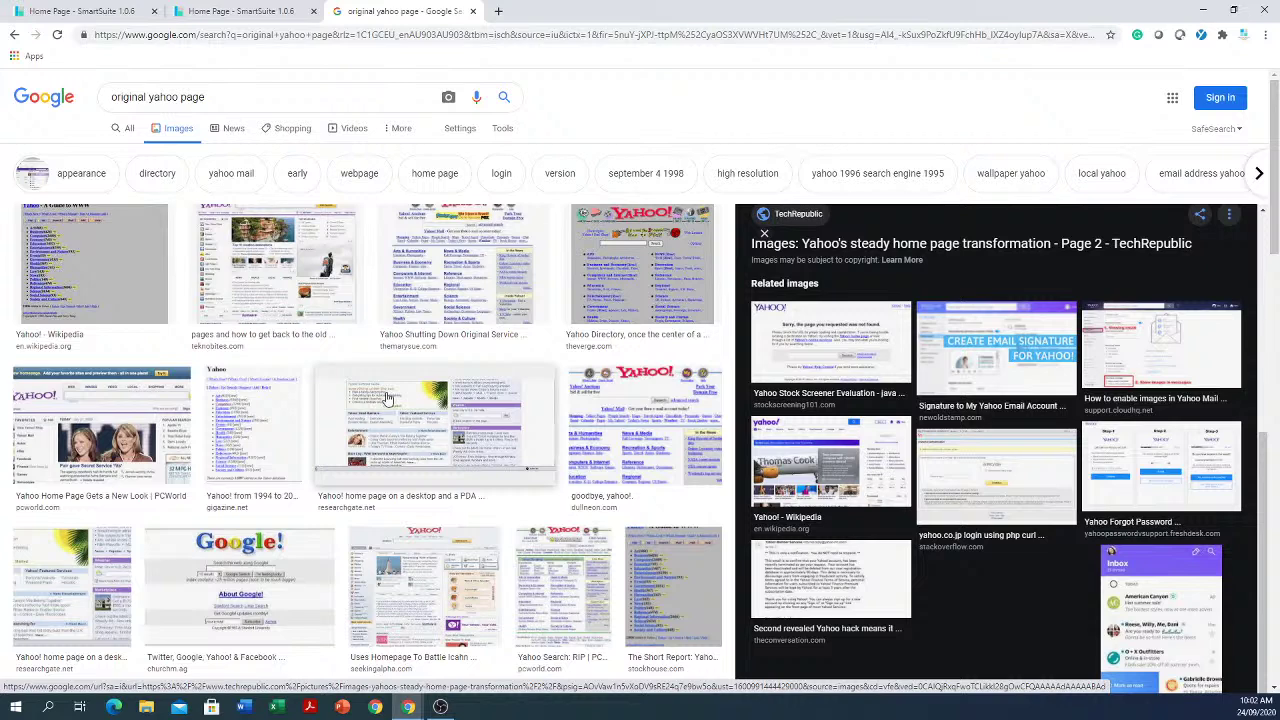
click(499, 12)
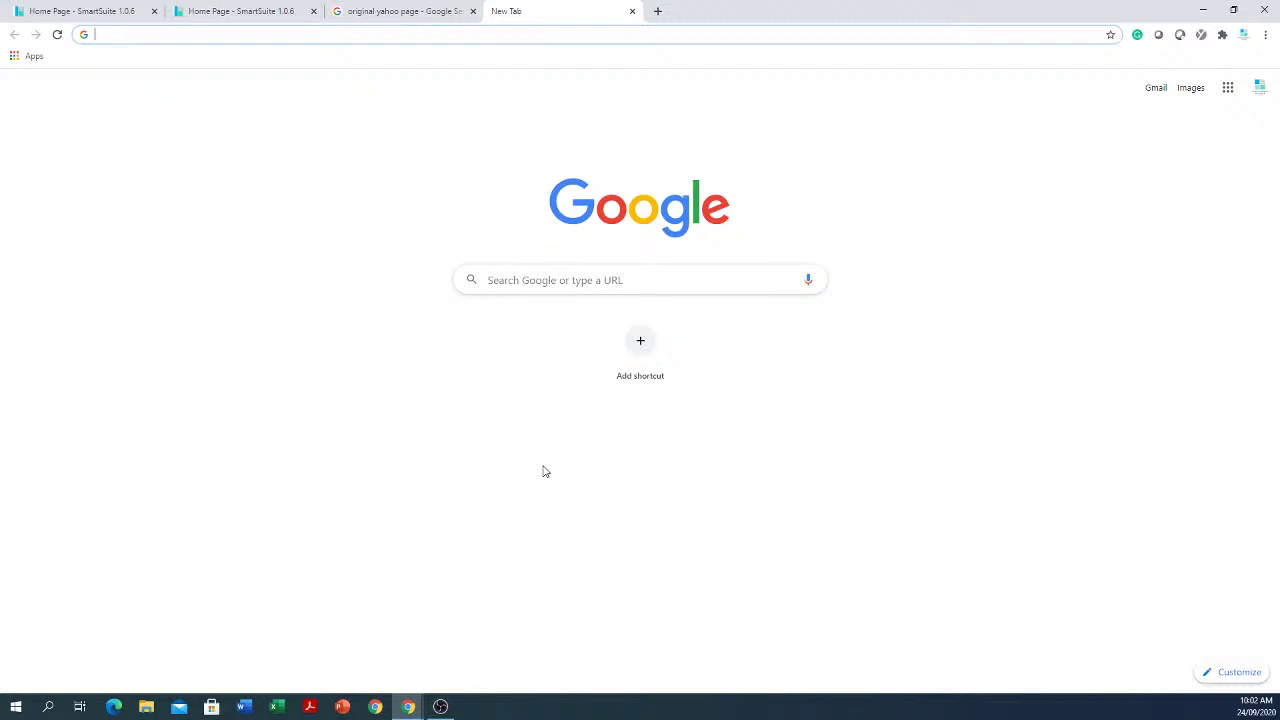
Step: Search Google for 'cat' and scroll through the first results page
click(594, 282)
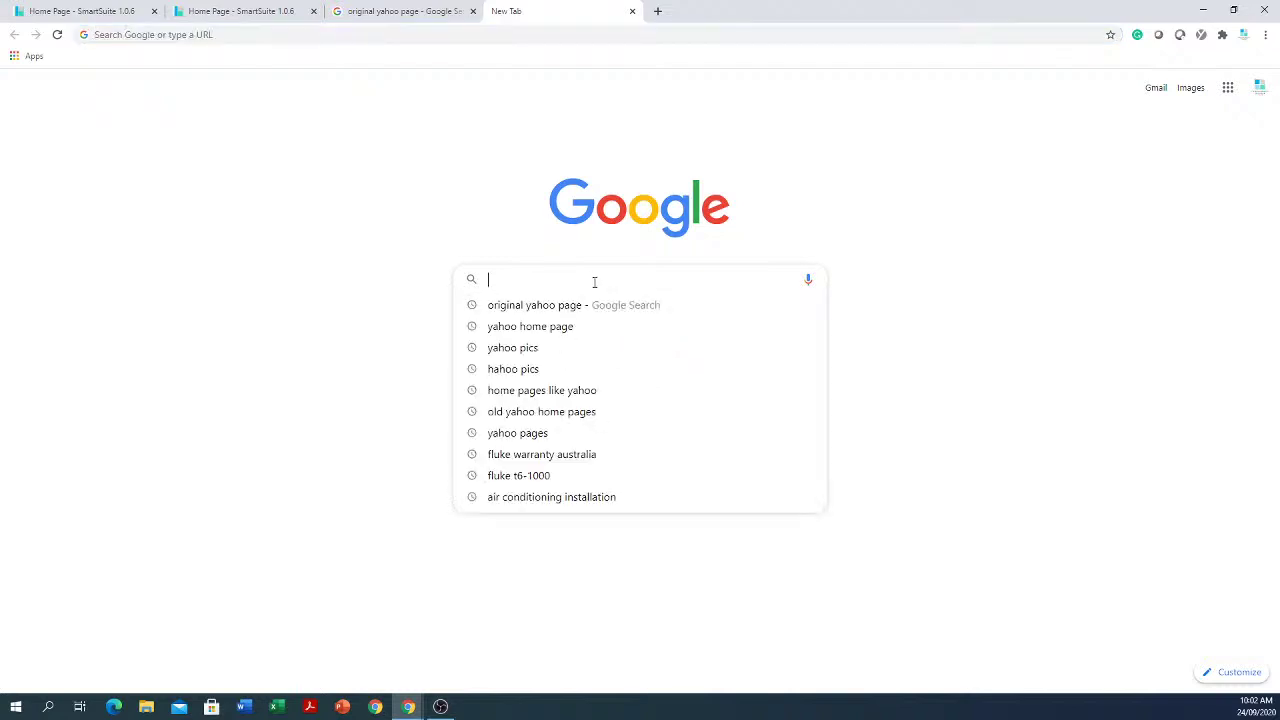
text(cat)
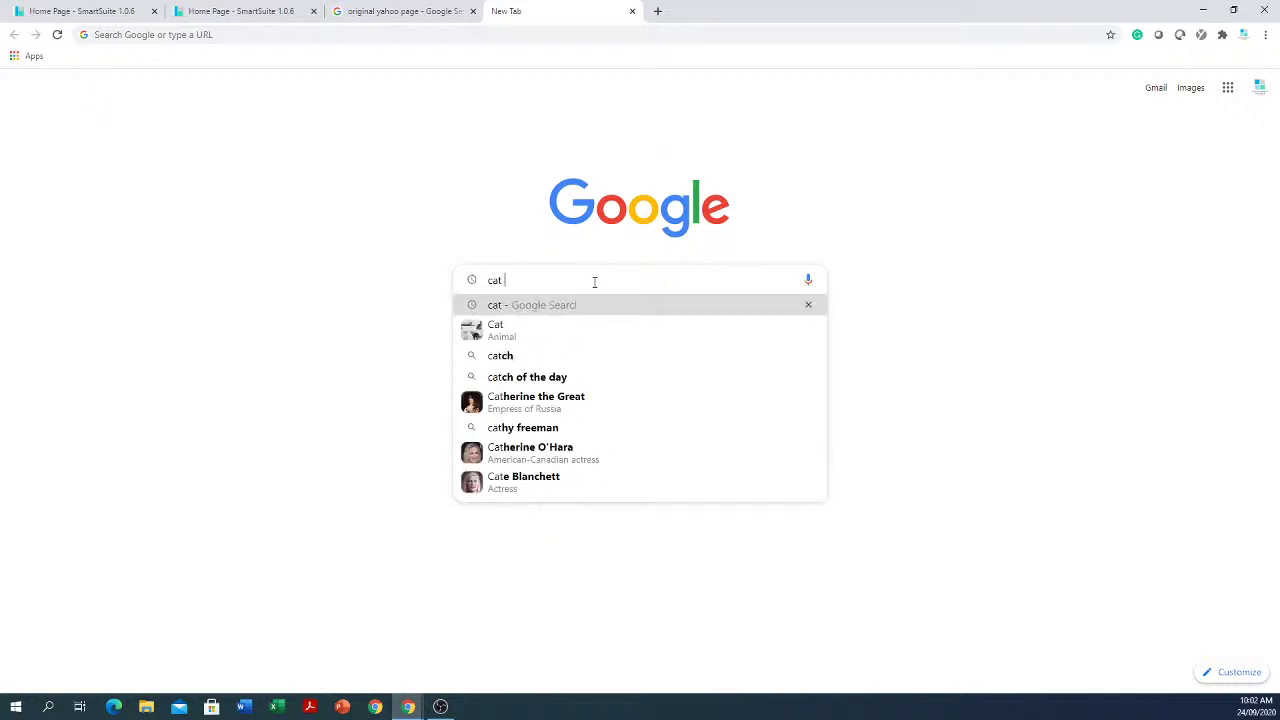
key(Return)
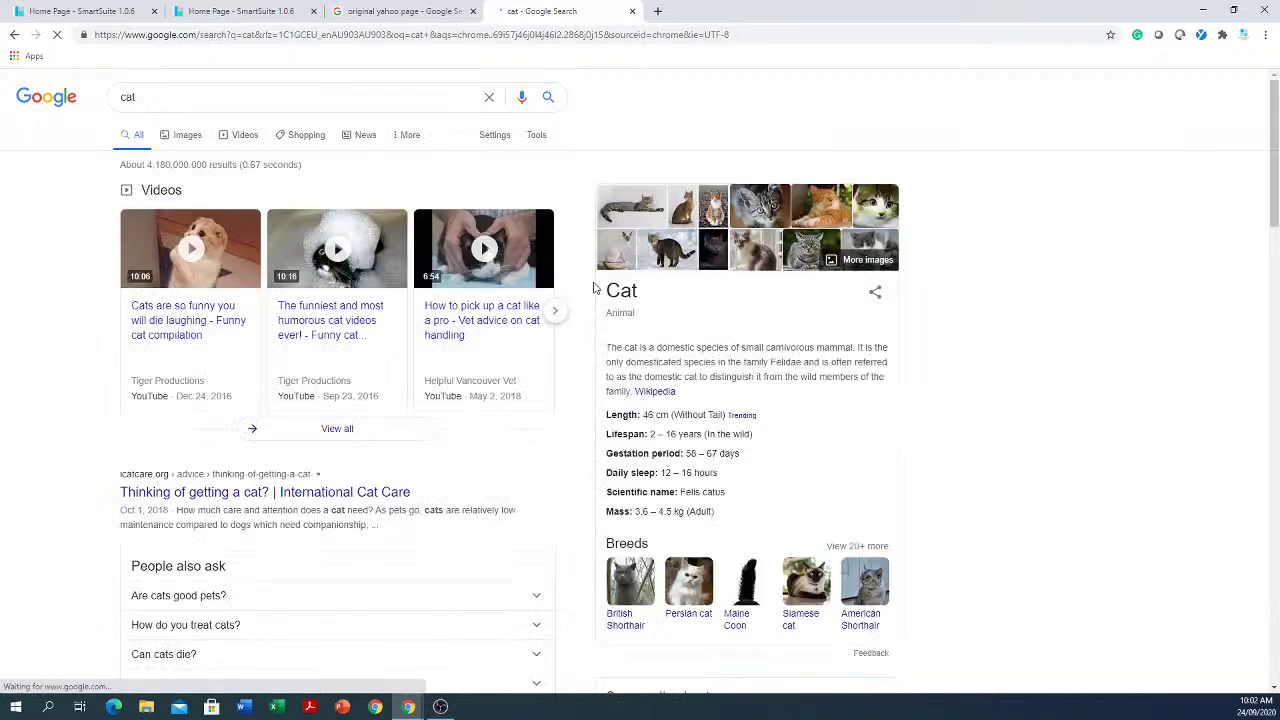
scroll(449, 443, down, 6)
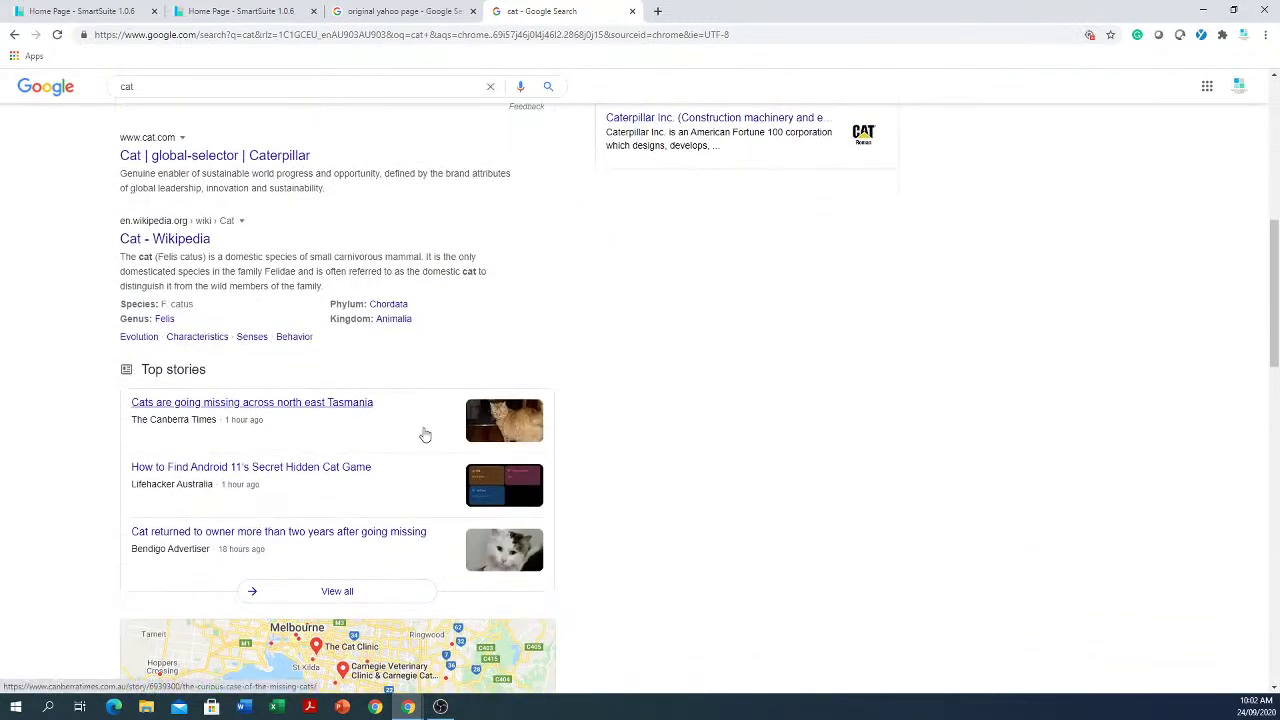
scroll(424, 435, down, 10)
scroll(358, 450, down, 3)
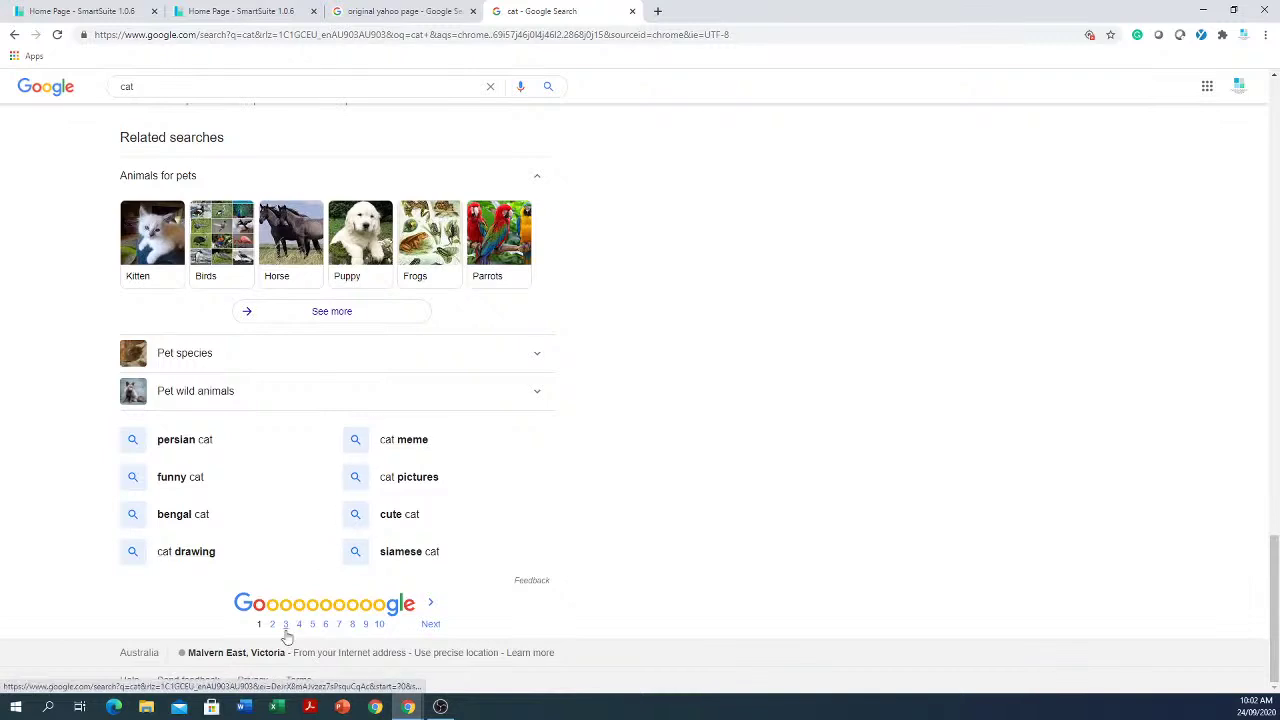
Step: Page through the cat results to page 5, then return to the SmartSuite home page tab
click(274, 626)
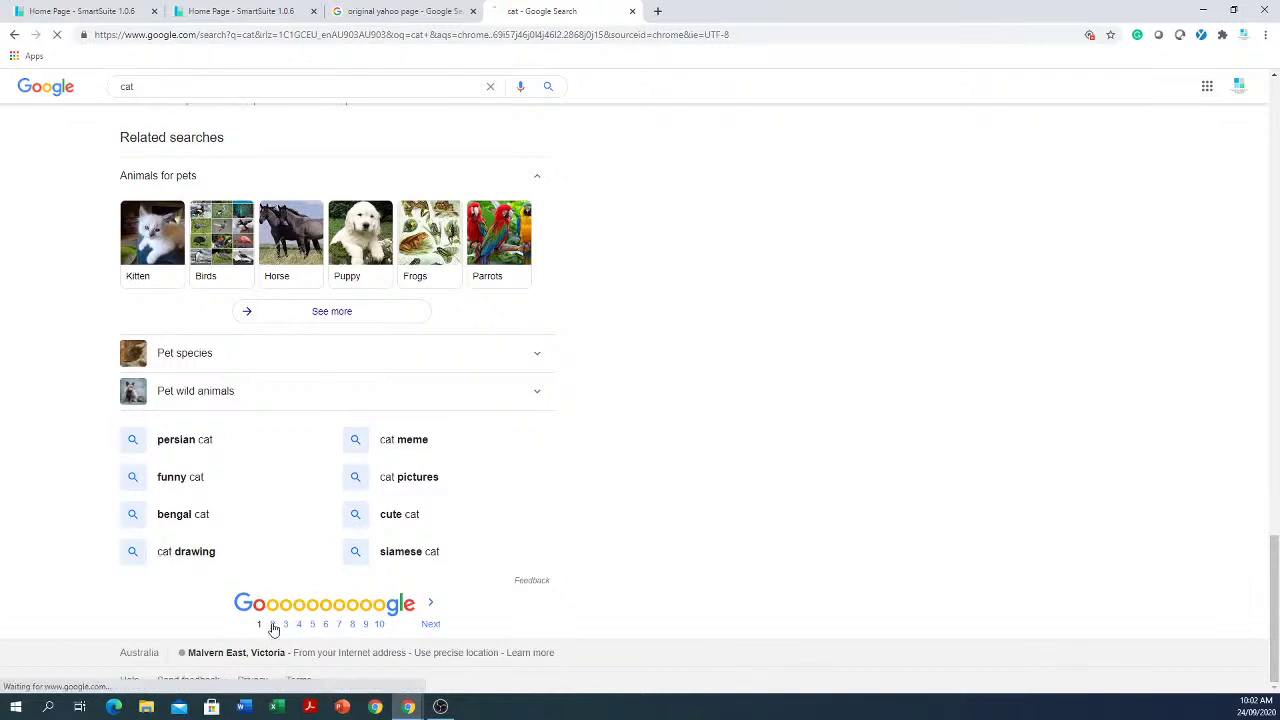
scroll(274, 630, down, 15)
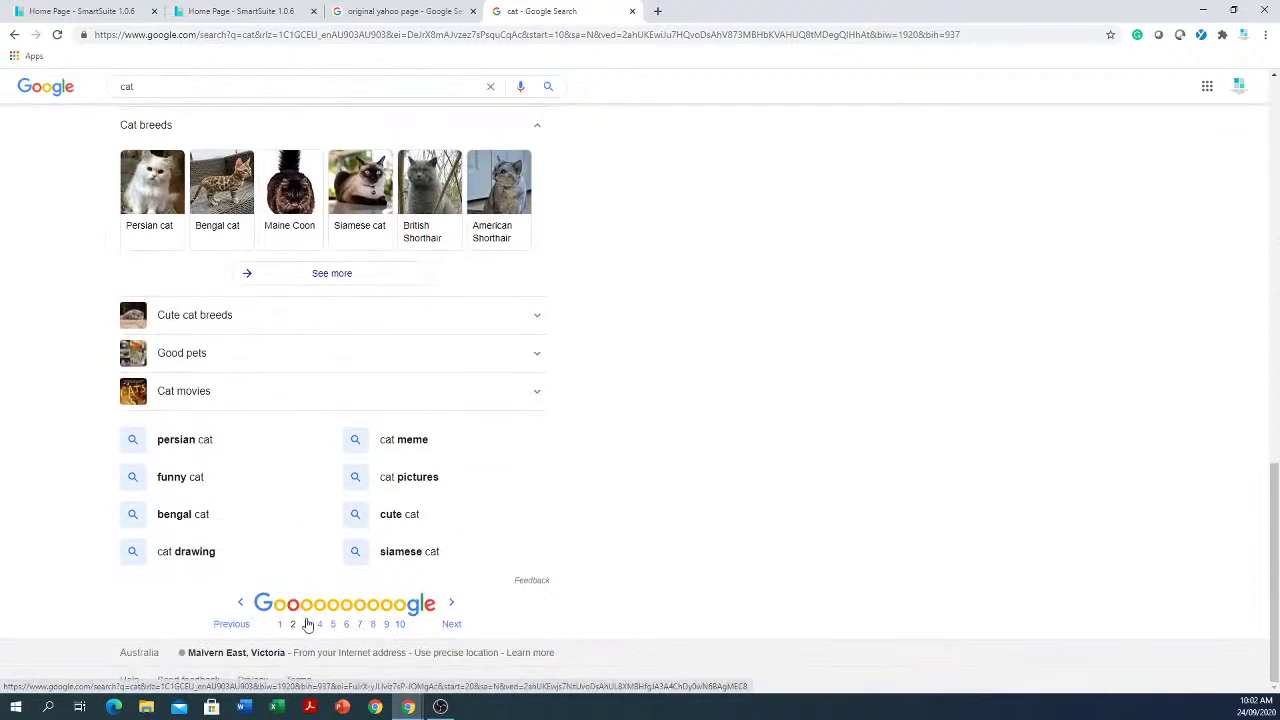
click(334, 627)
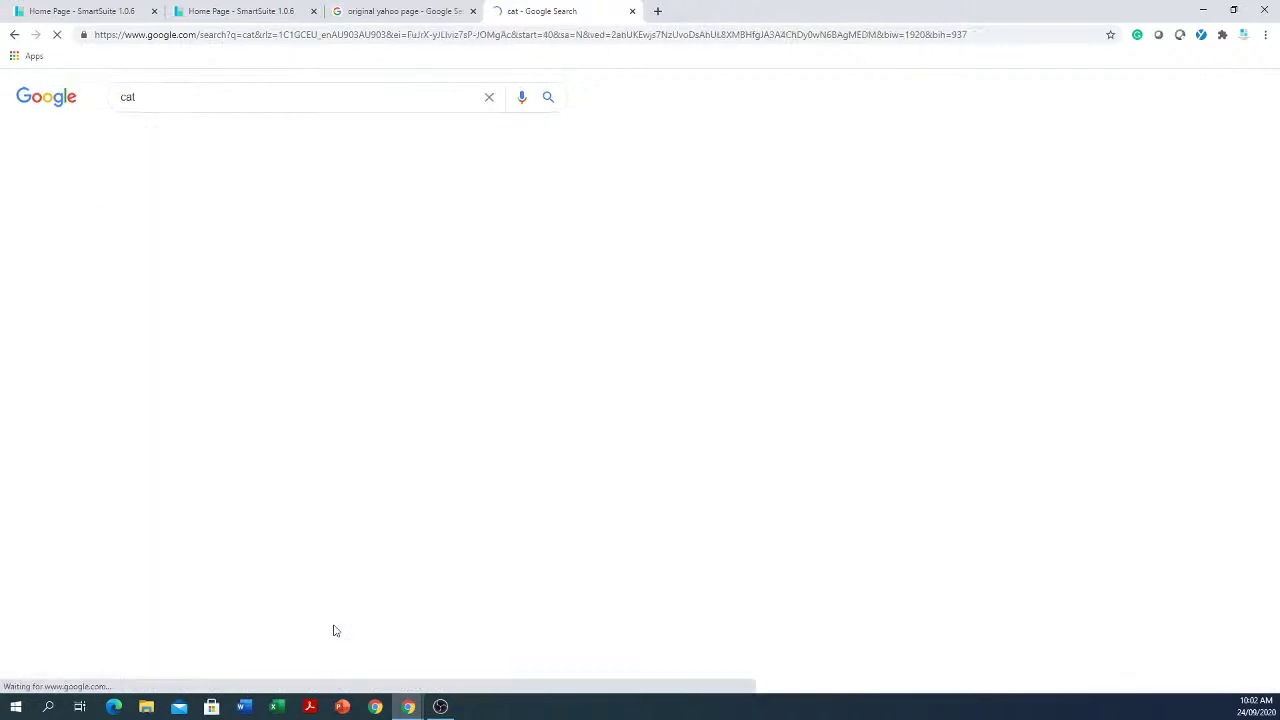
click(436, 20)
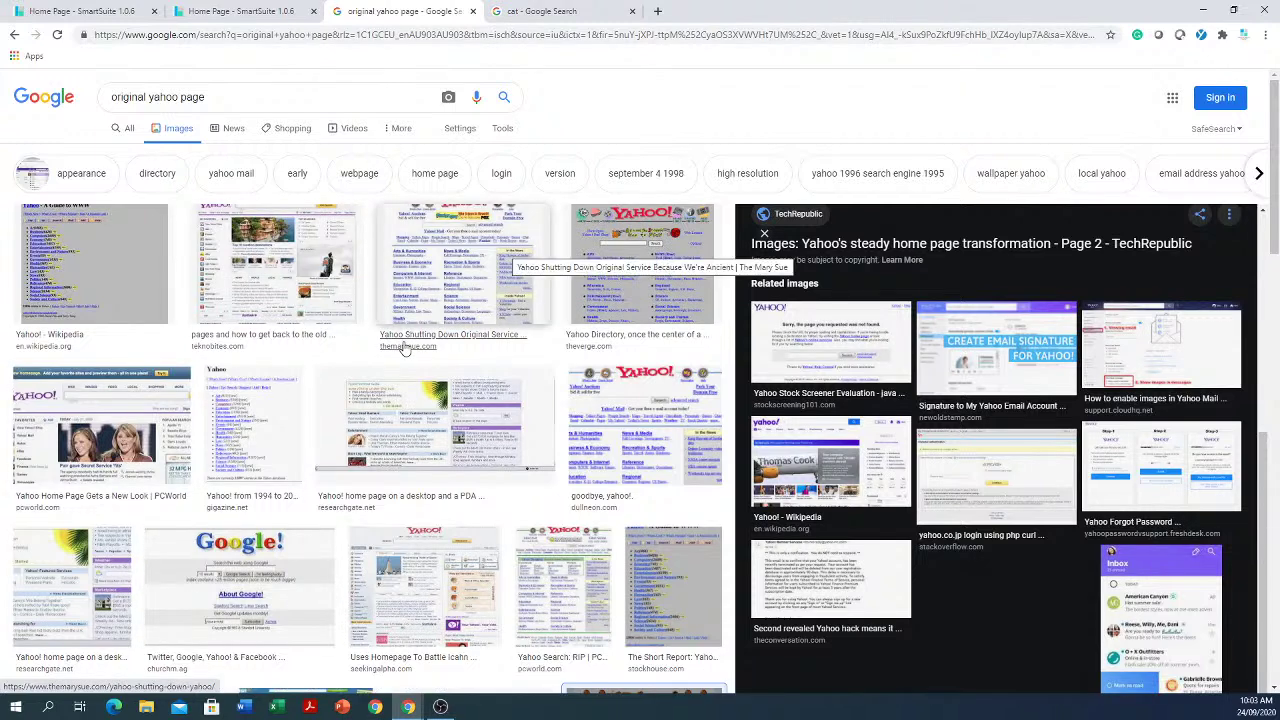
click(203, 16)
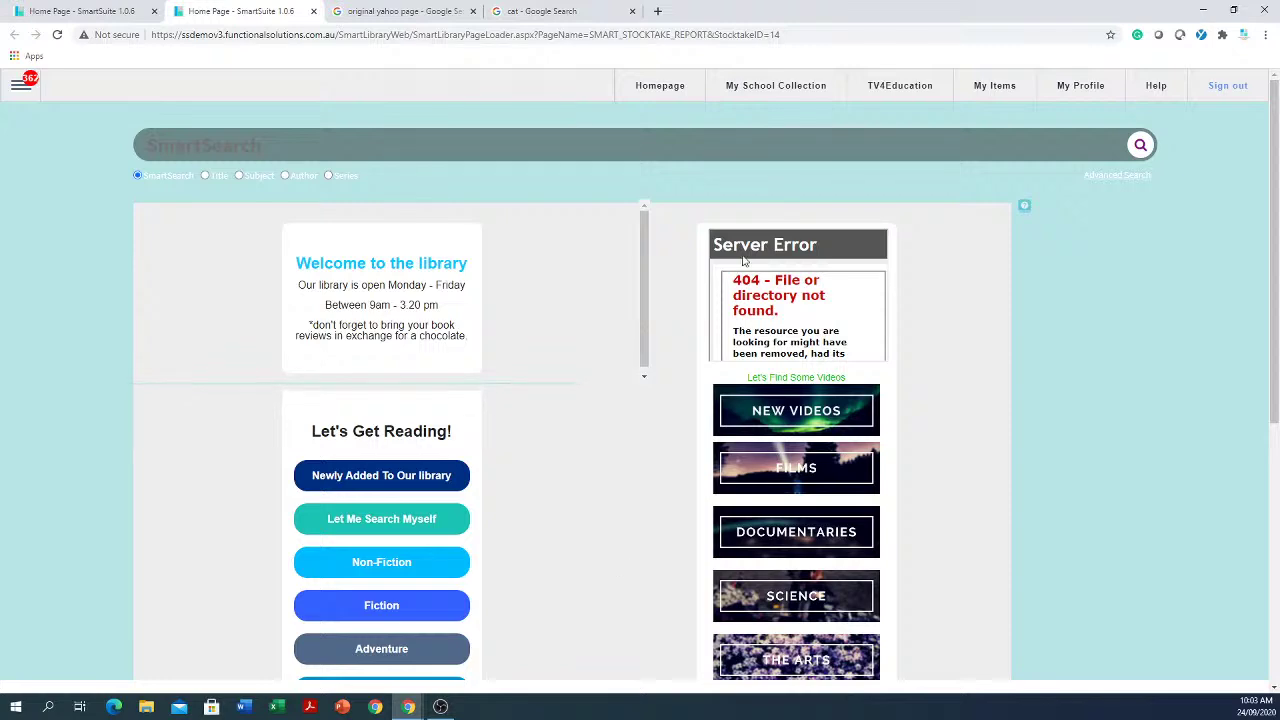
Step: Reopen My School Collection and scroll to load more titles such as Tabby Cat and Horrible Histories
click(765, 90)
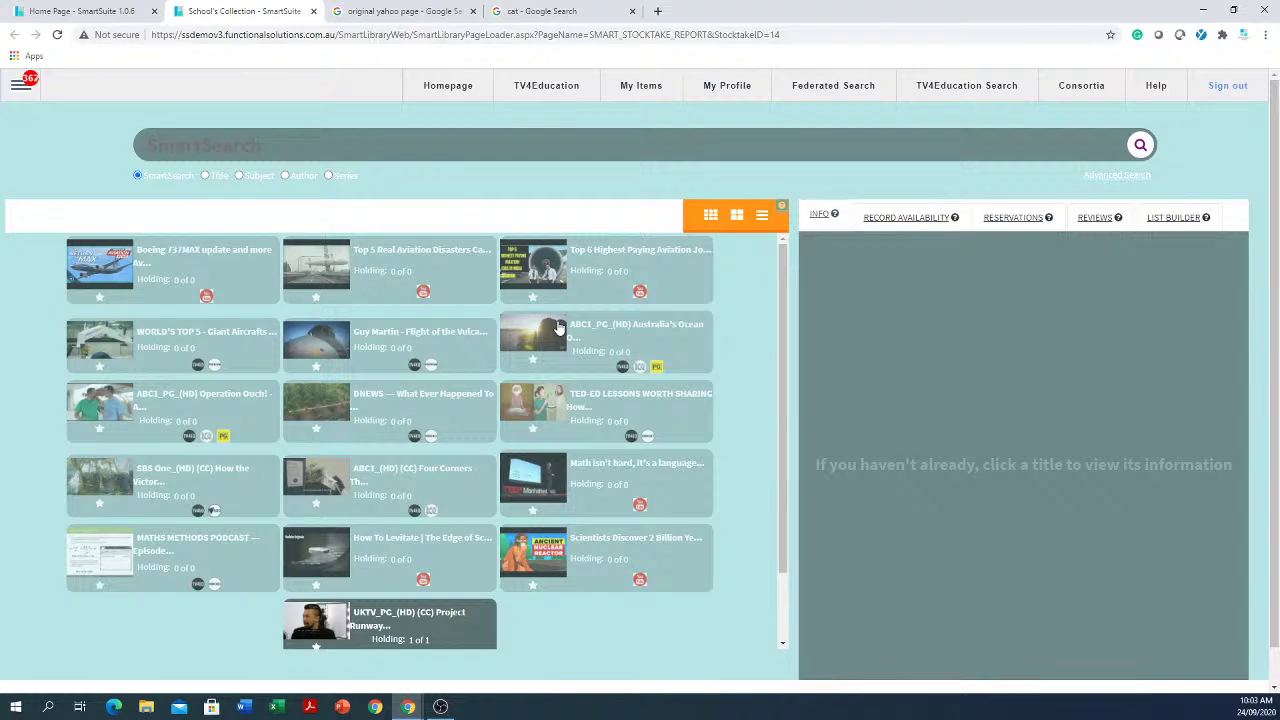
click(443, 89)
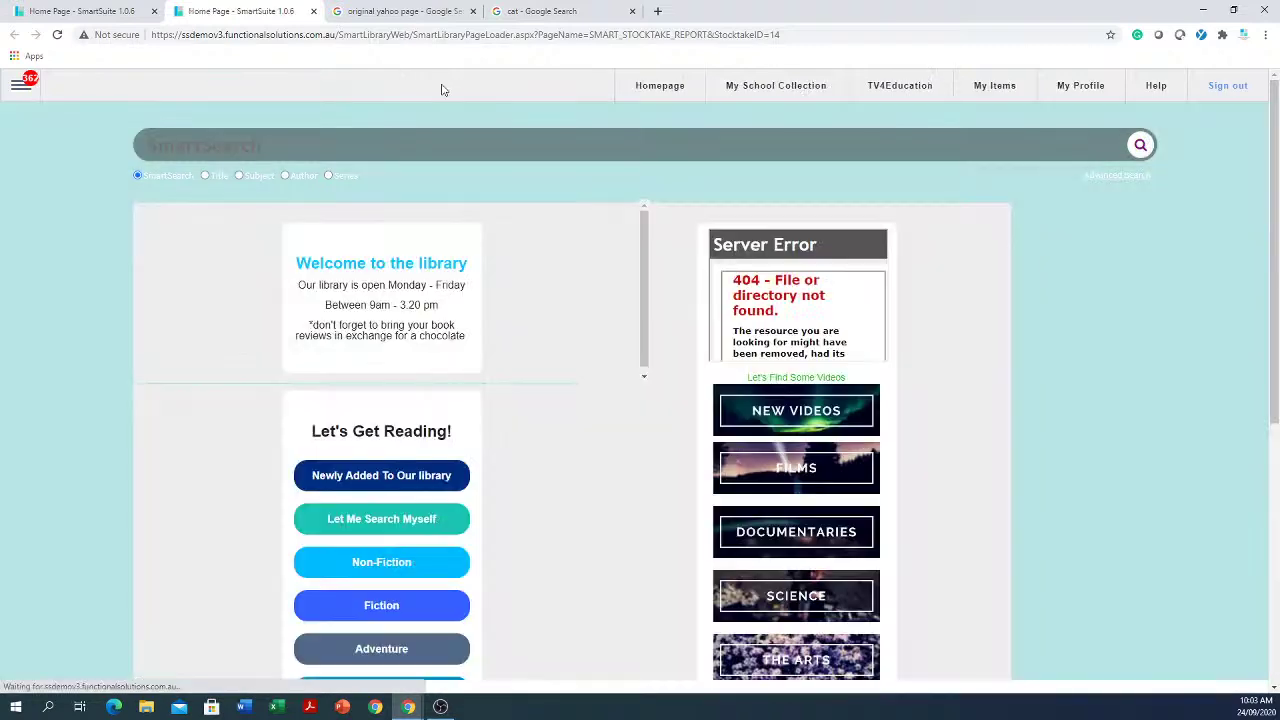
click(755, 90)
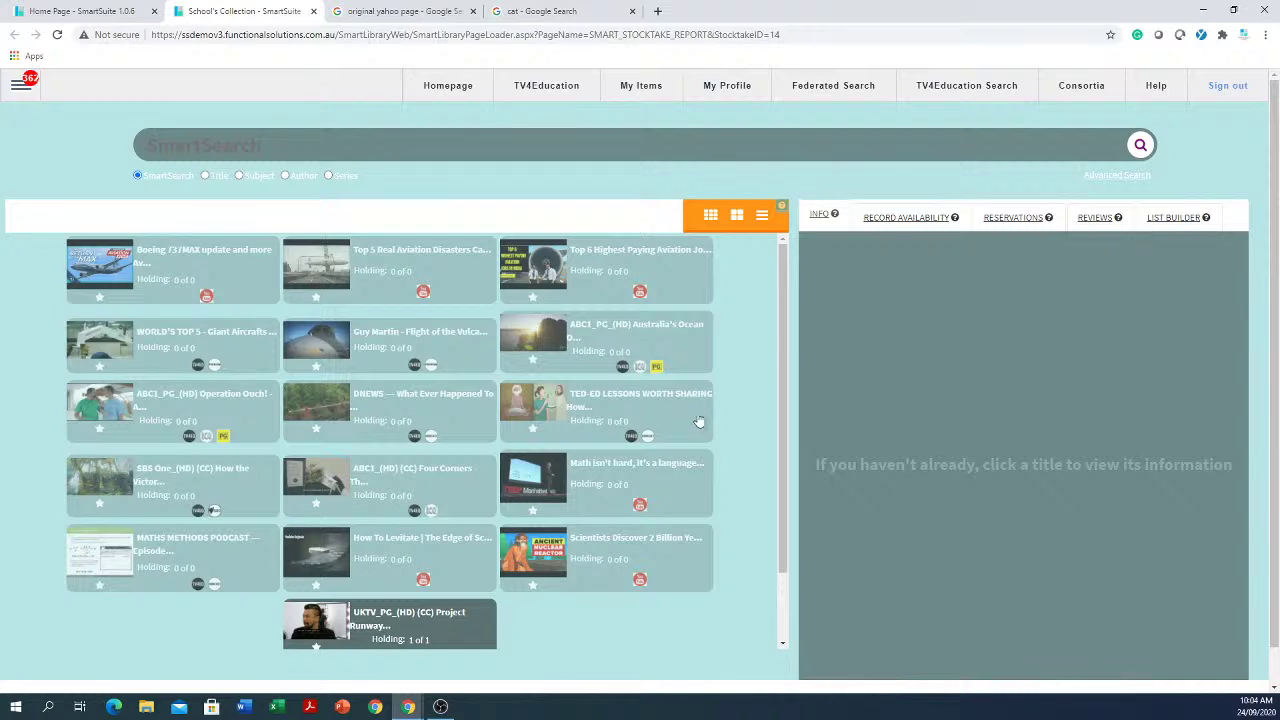
scroll(760, 303, down, 2)
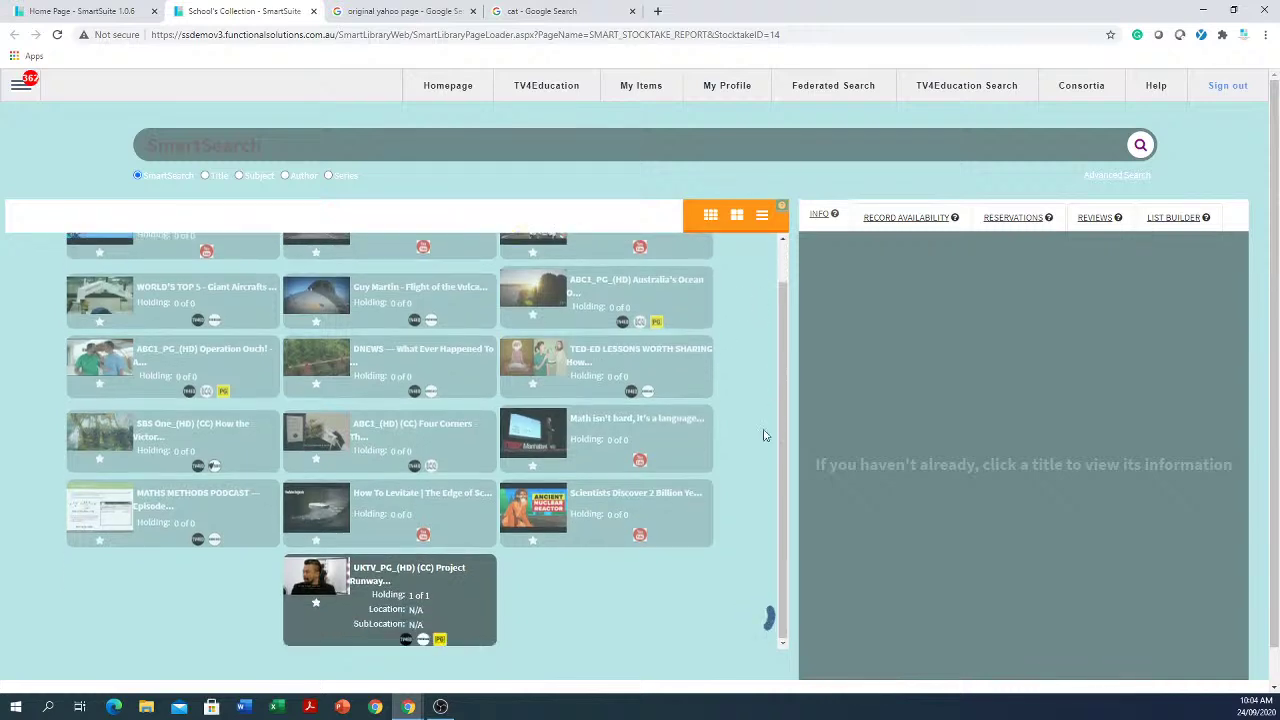
scroll(742, 357, down, 5)
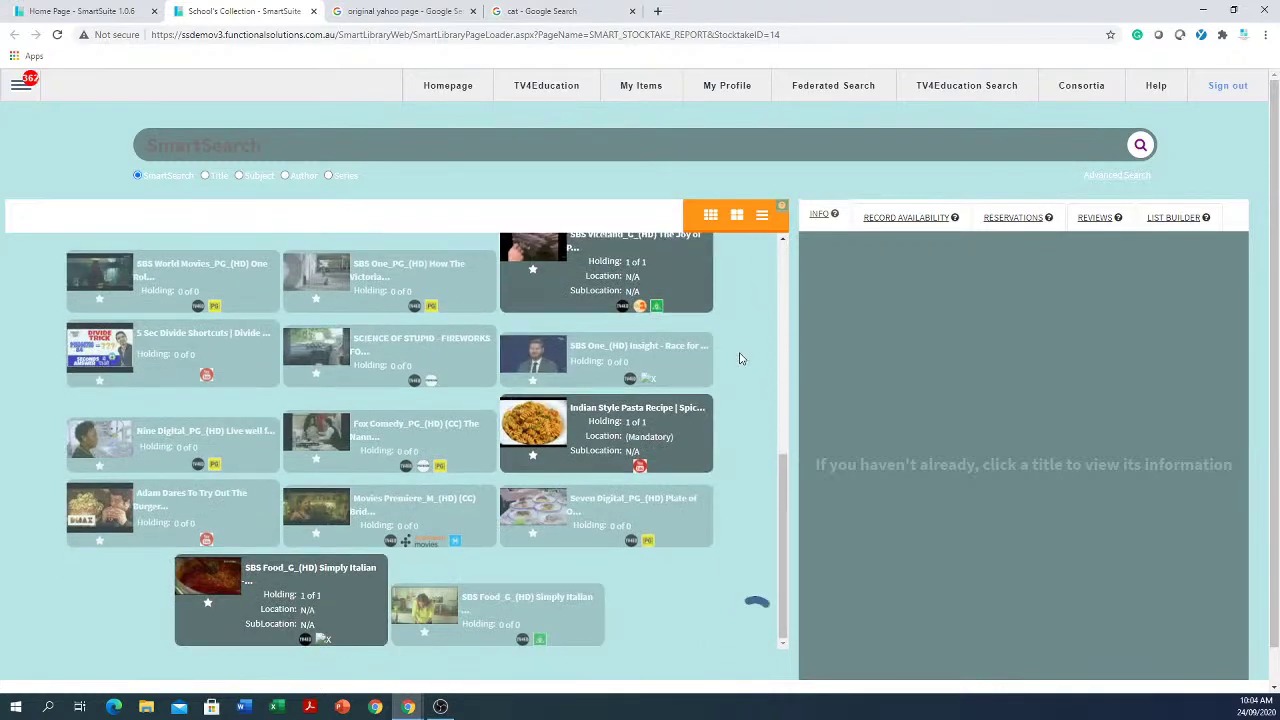
scroll(742, 355, down, 5)
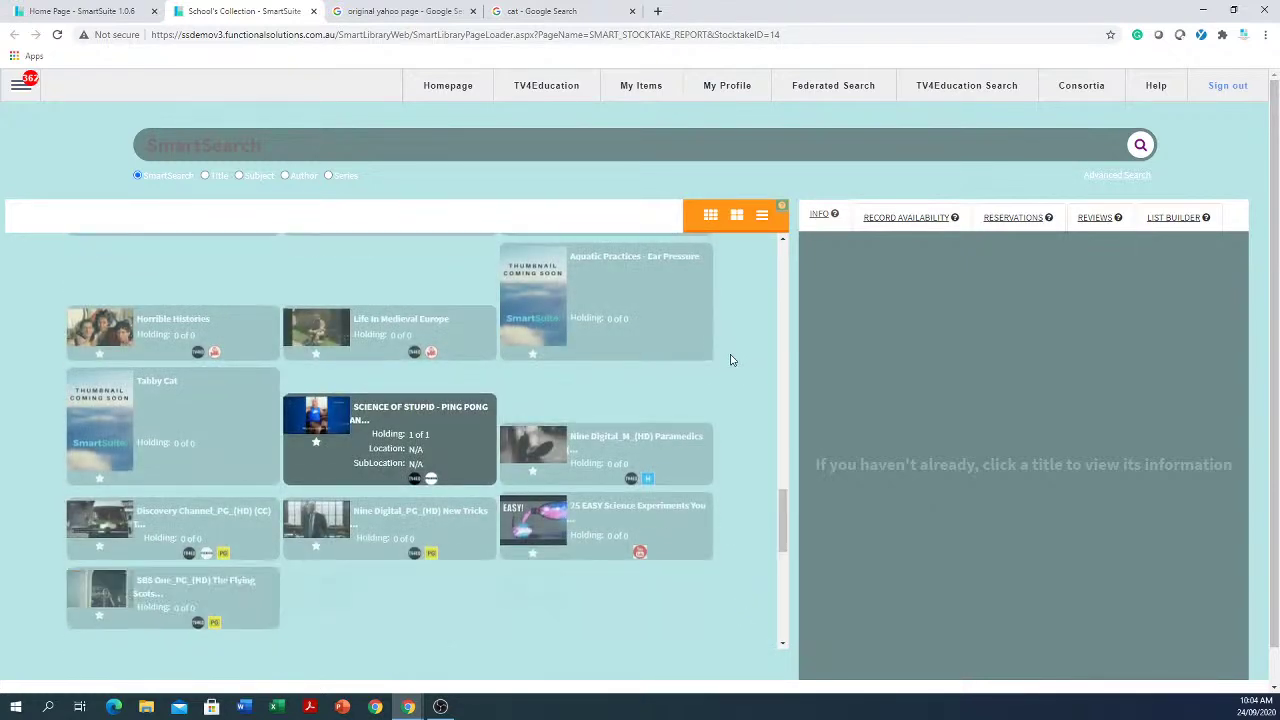
click(561, 145)
text(cat)
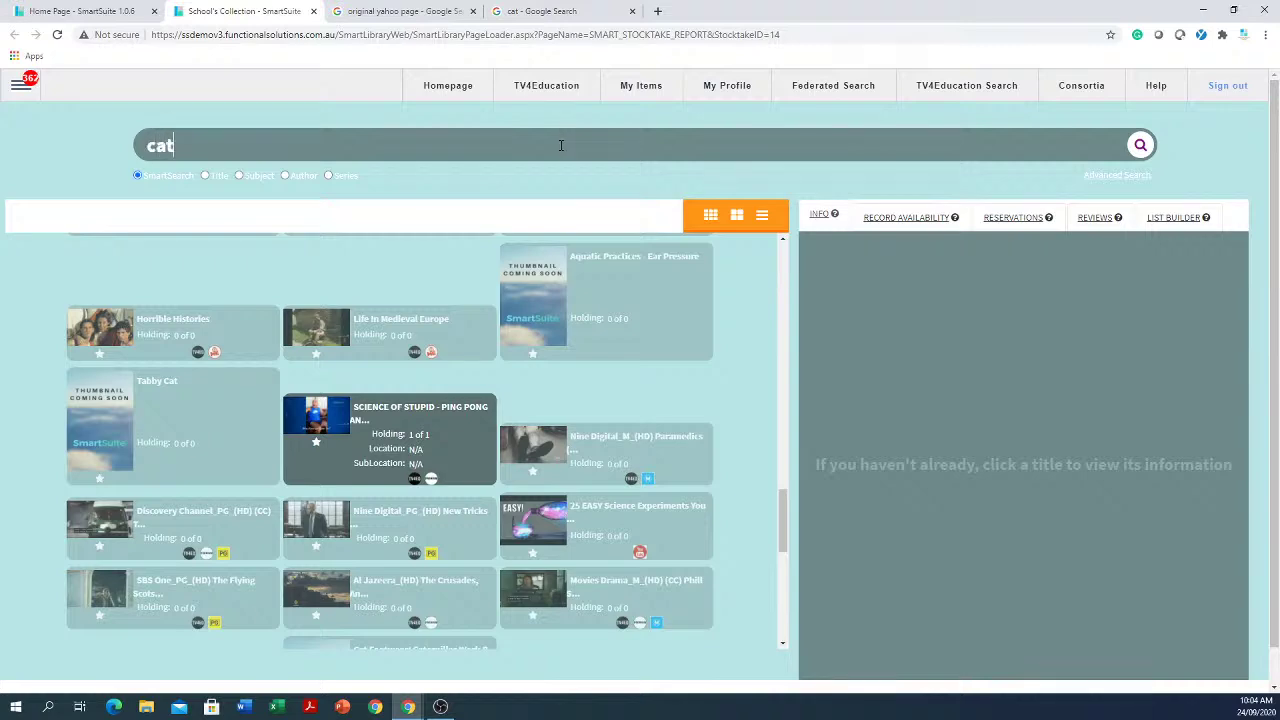
key(Return)
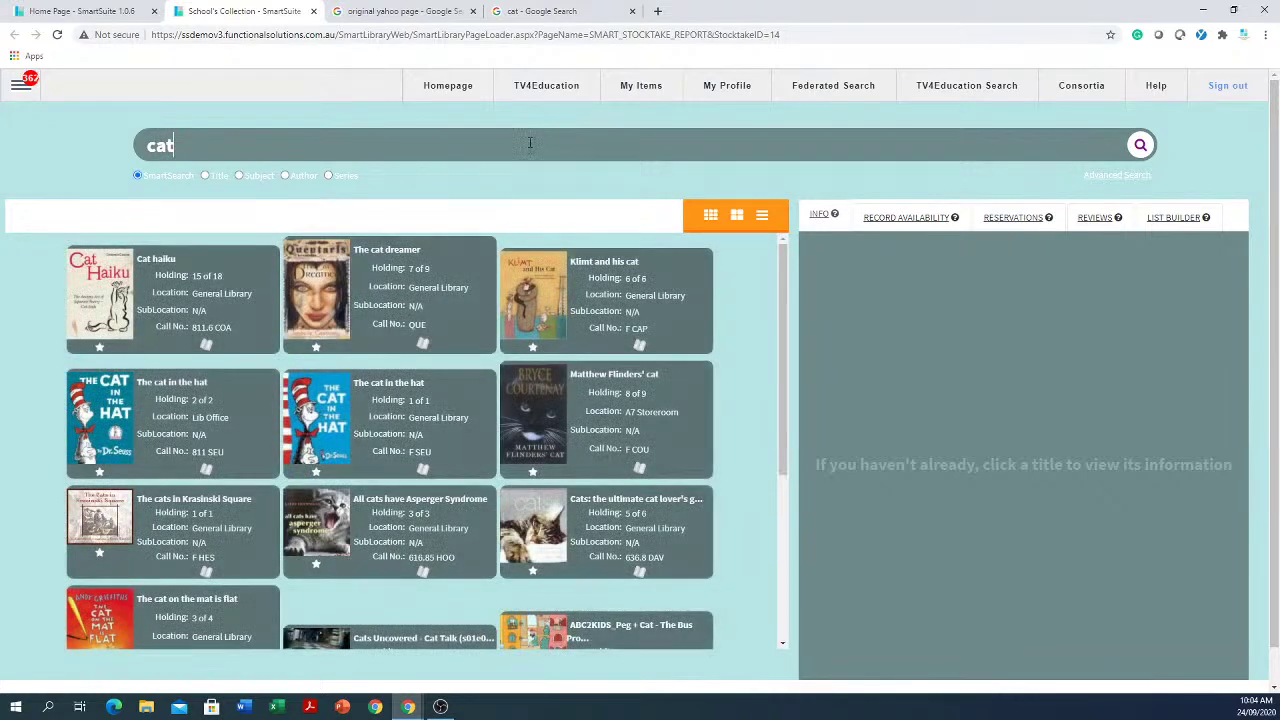
drag(238, 145, 44, 149)
text(dahl)
key(Return)
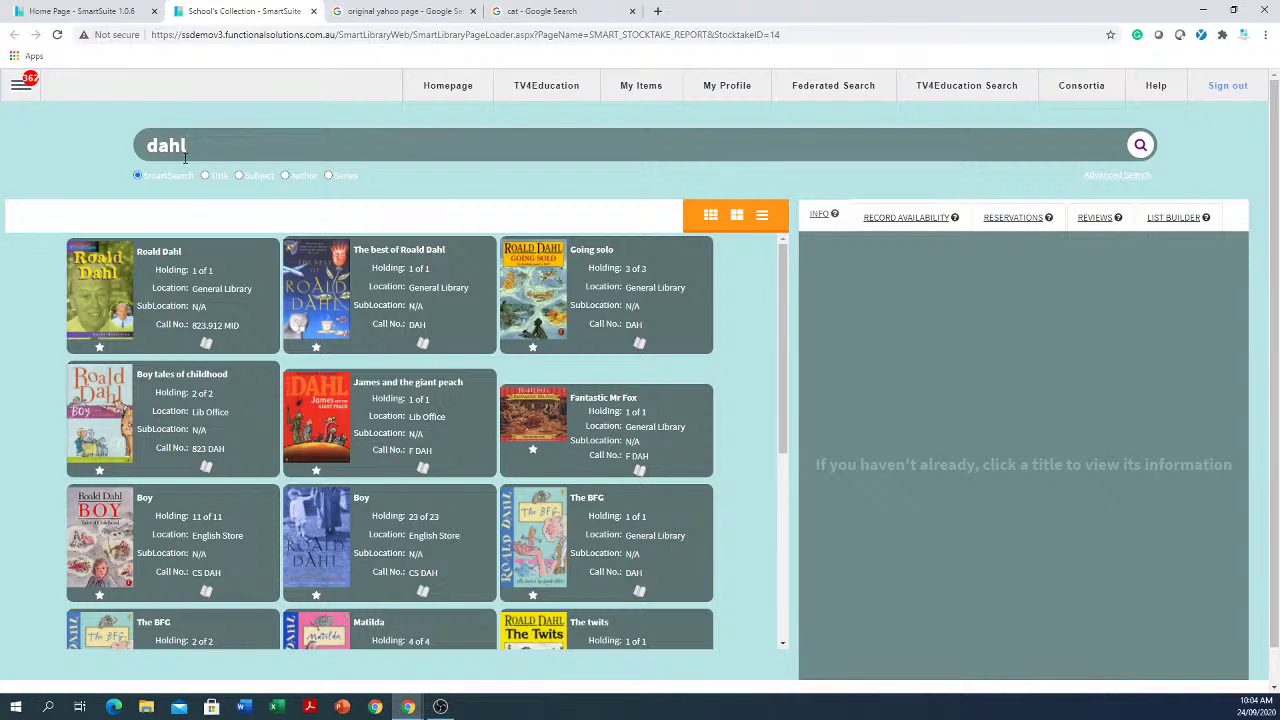
double_click(214, 144)
text(cat)
key(Return)
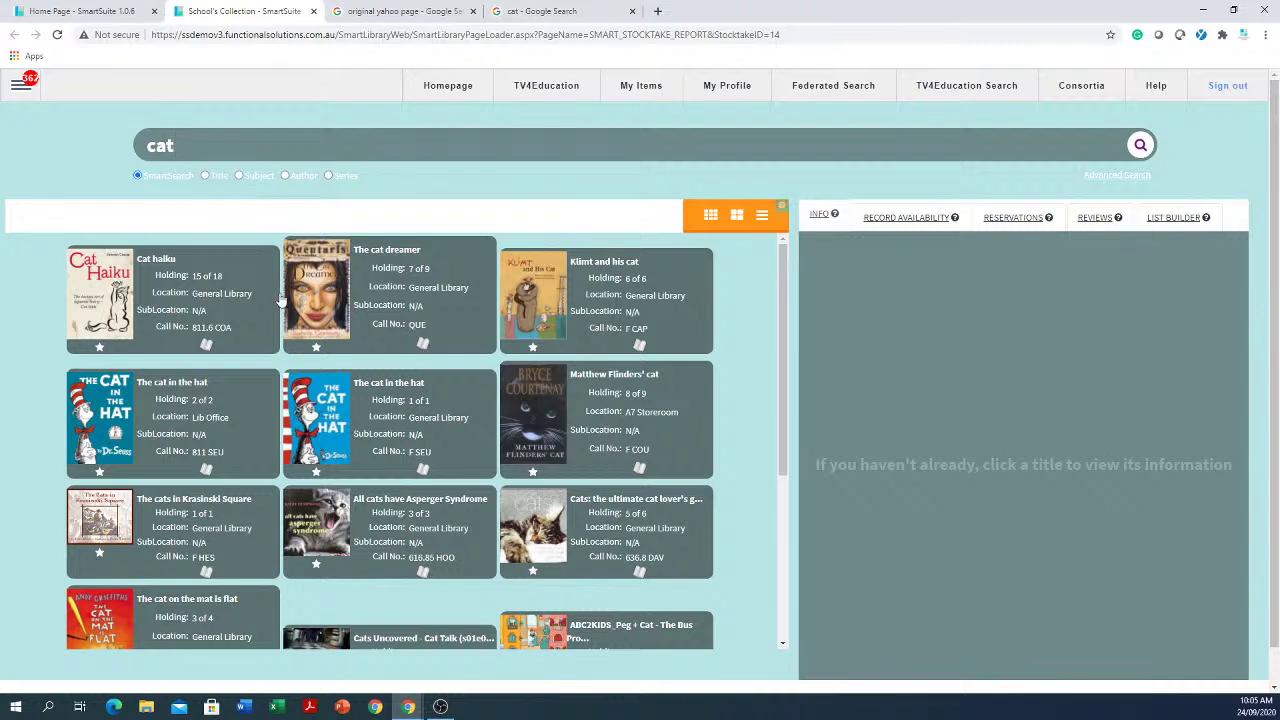
Step: Try the grid, list and tiled card views for the cat search results
click(711, 218)
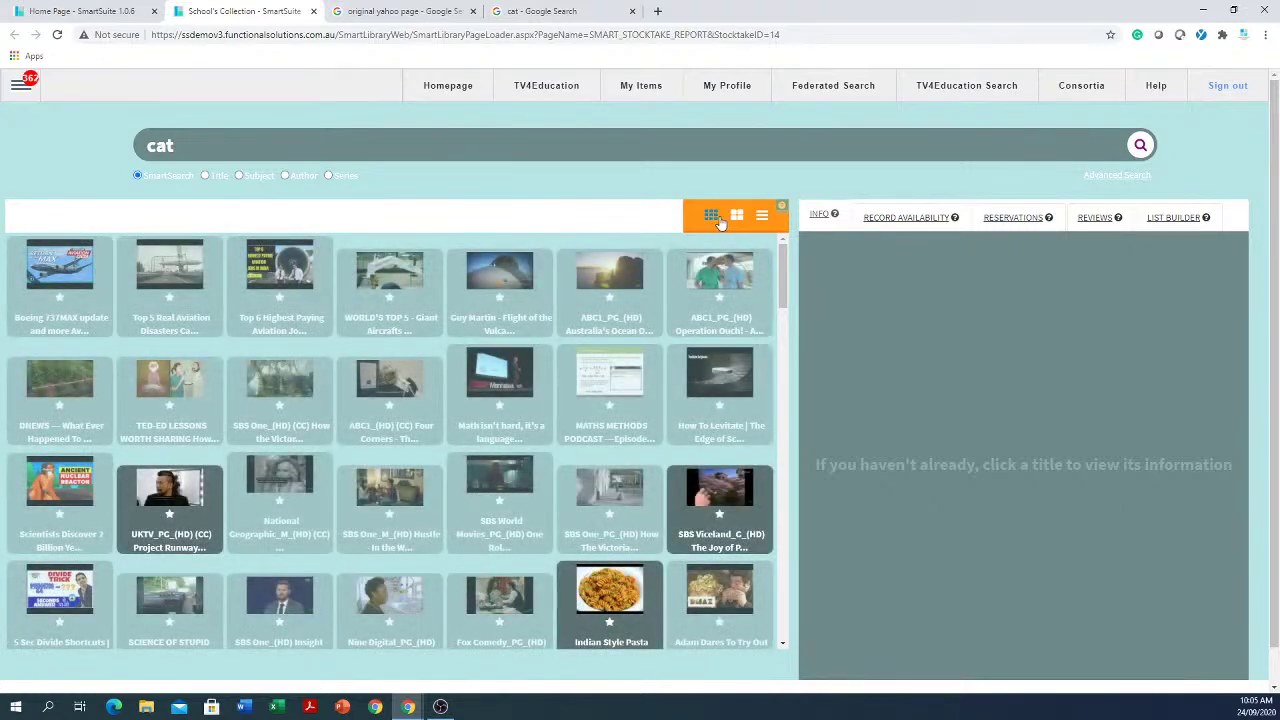
click(763, 217)
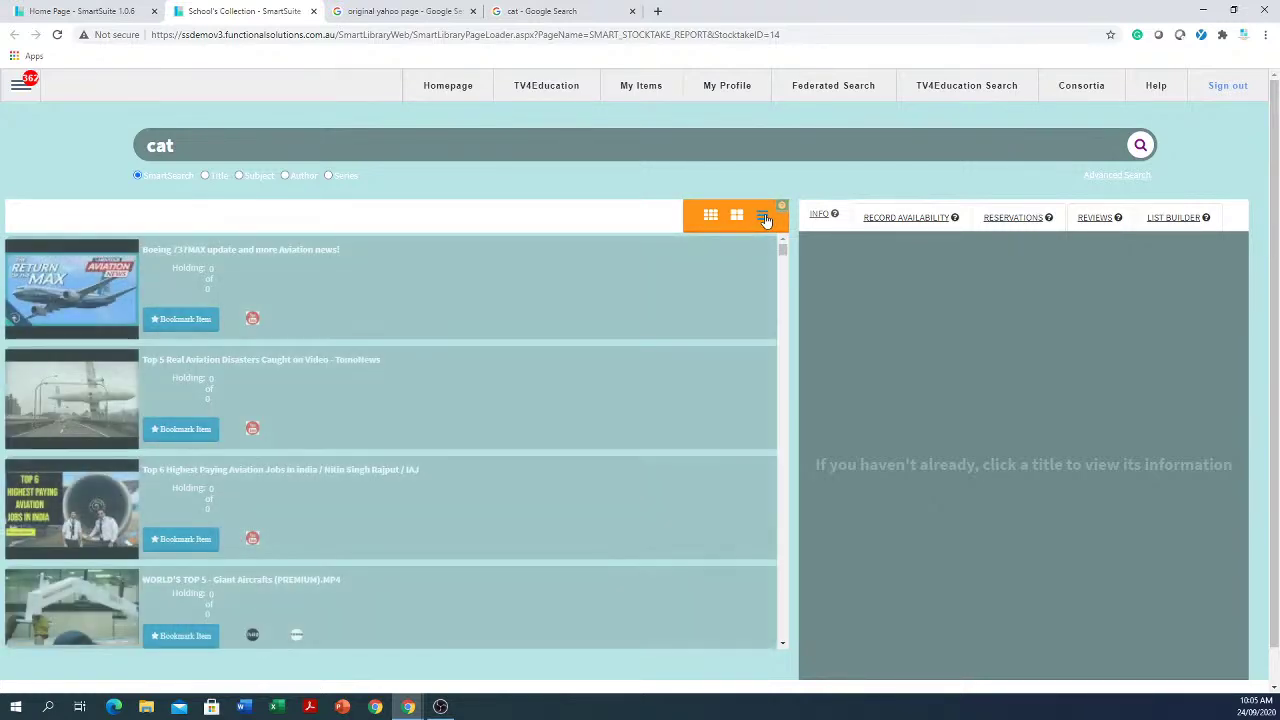
scroll(591, 246, down, 10)
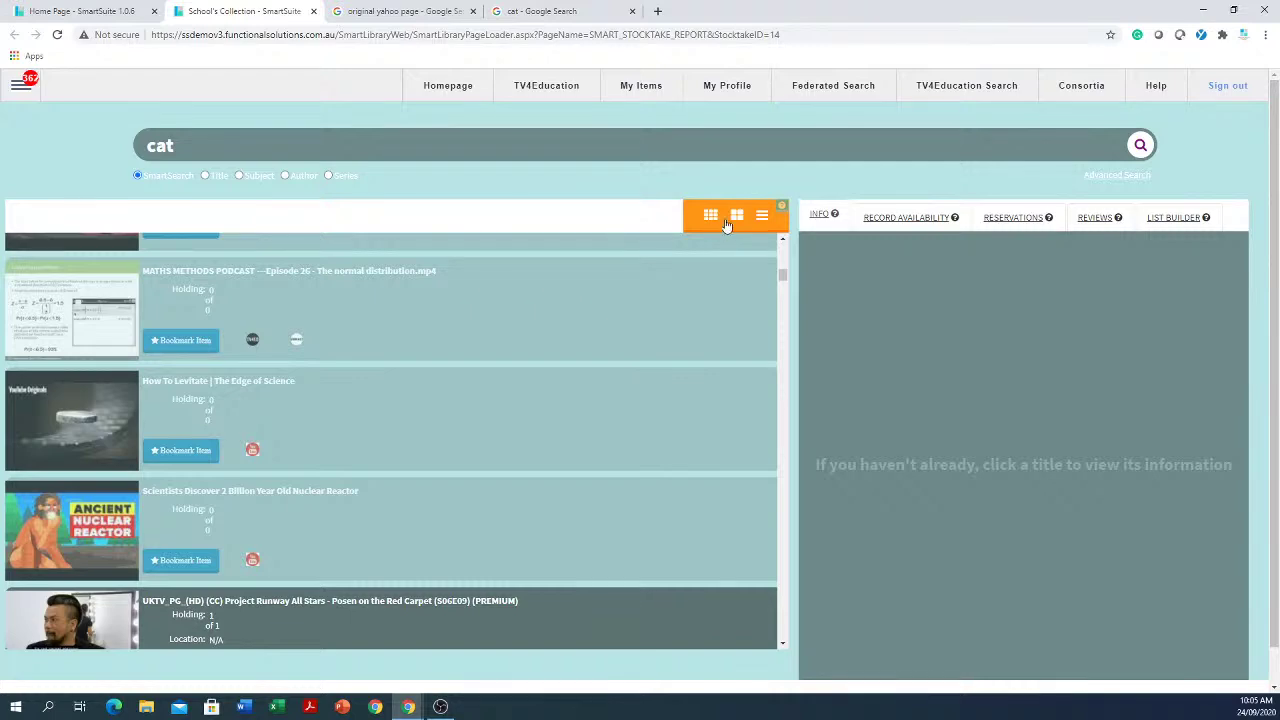
click(736, 216)
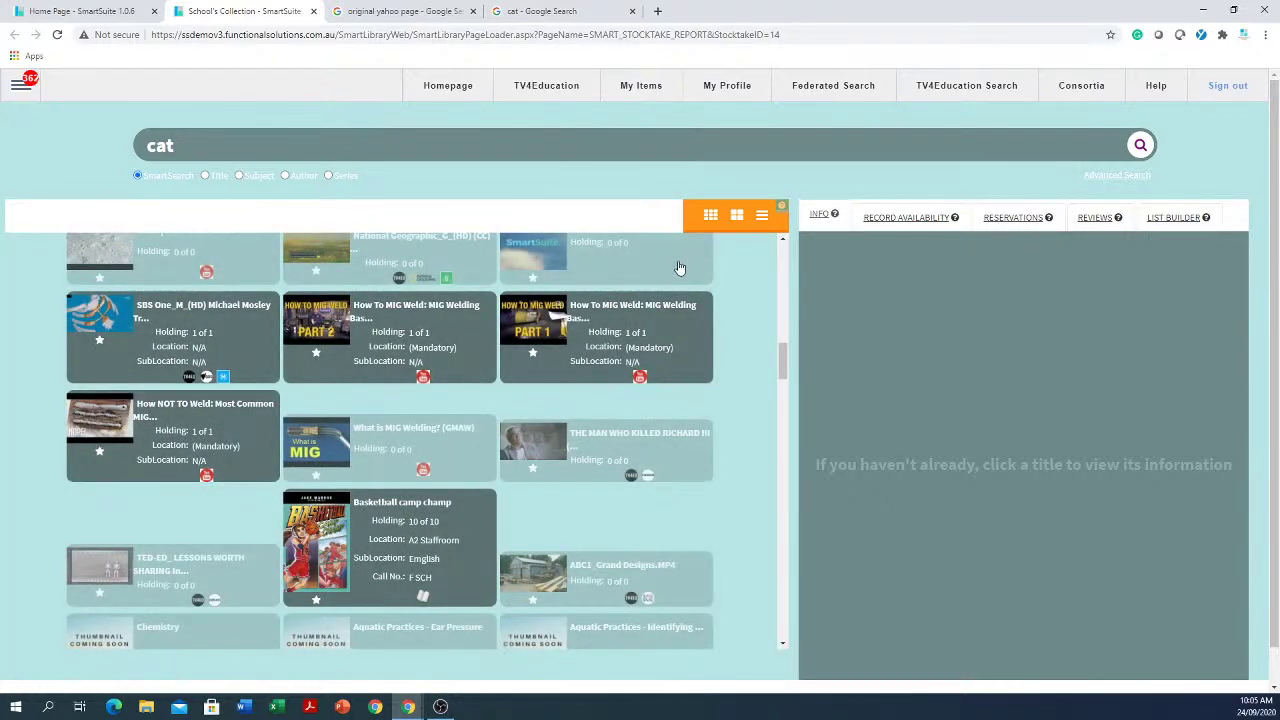
scroll(620, 280, down, 10)
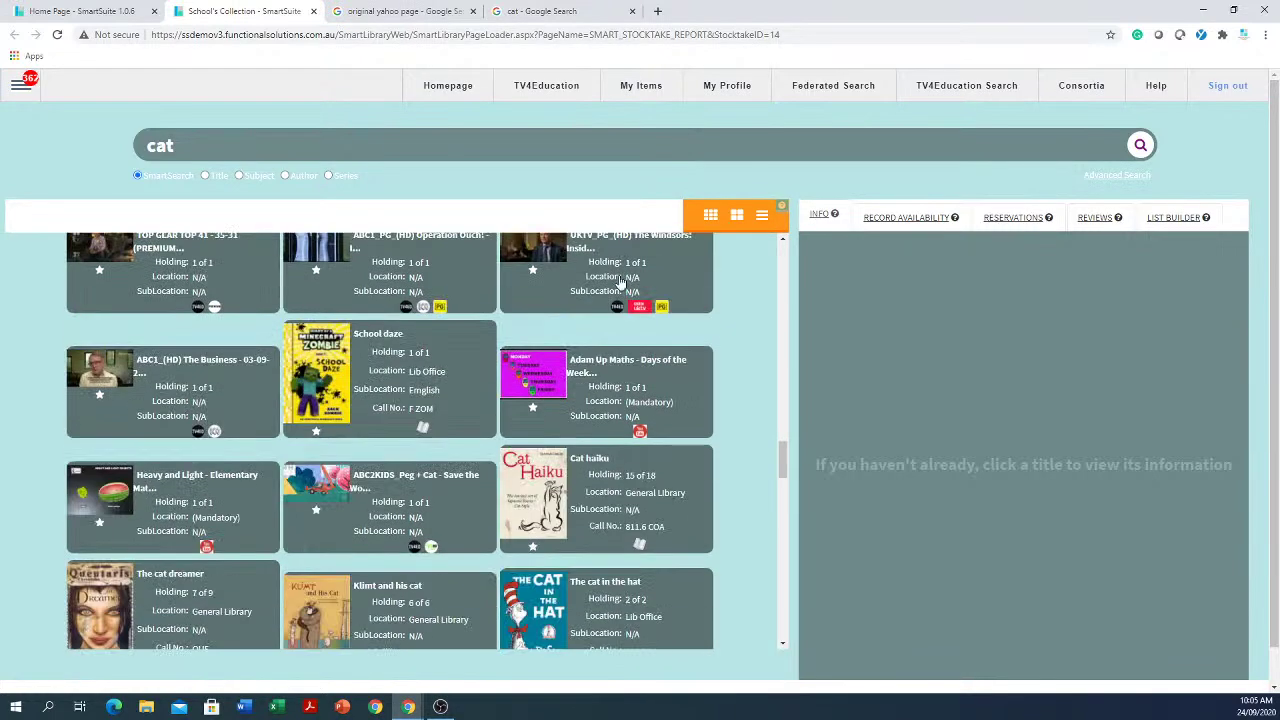
scroll(620, 280, down, 15)
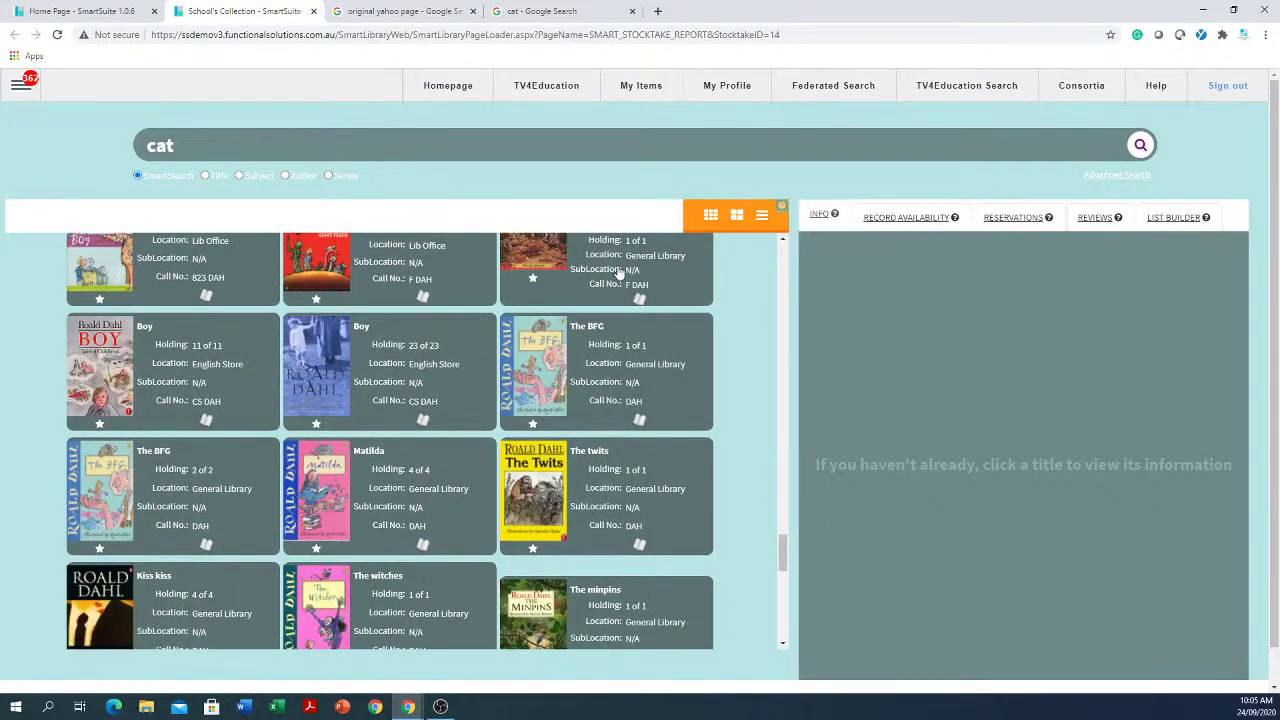
scroll(620, 274, down, 15)
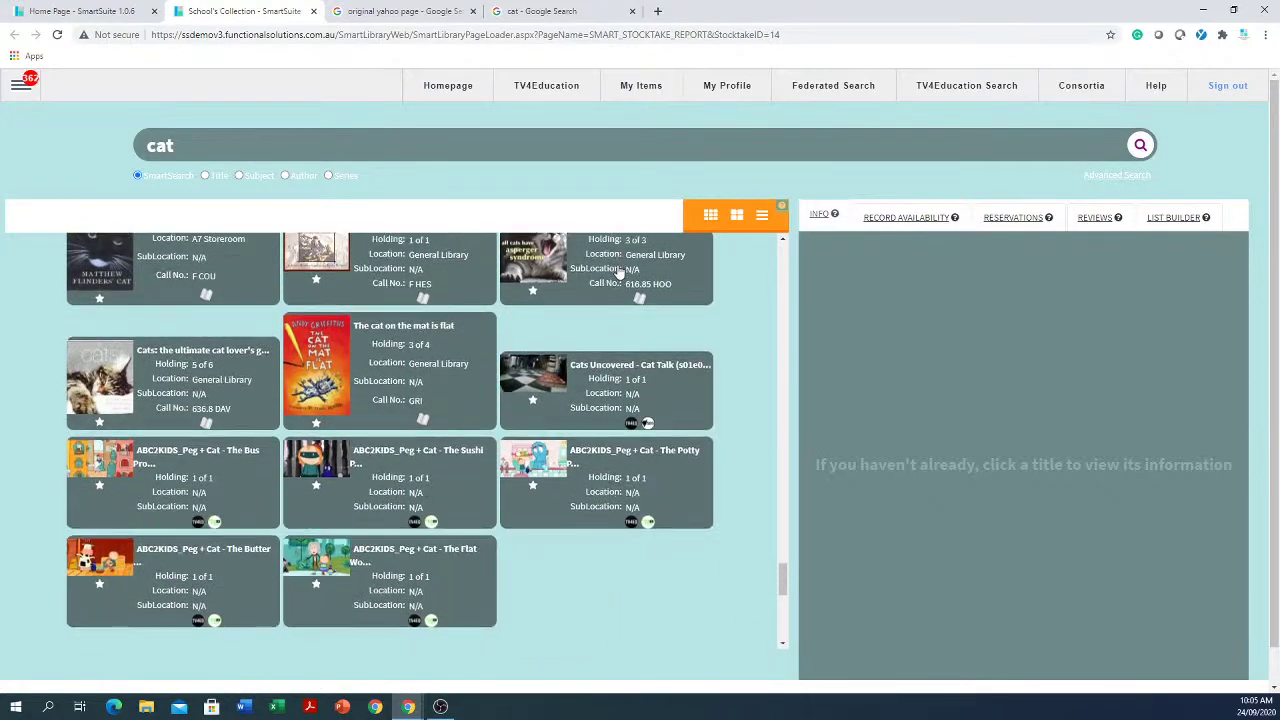
scroll(618, 273, down, 5)
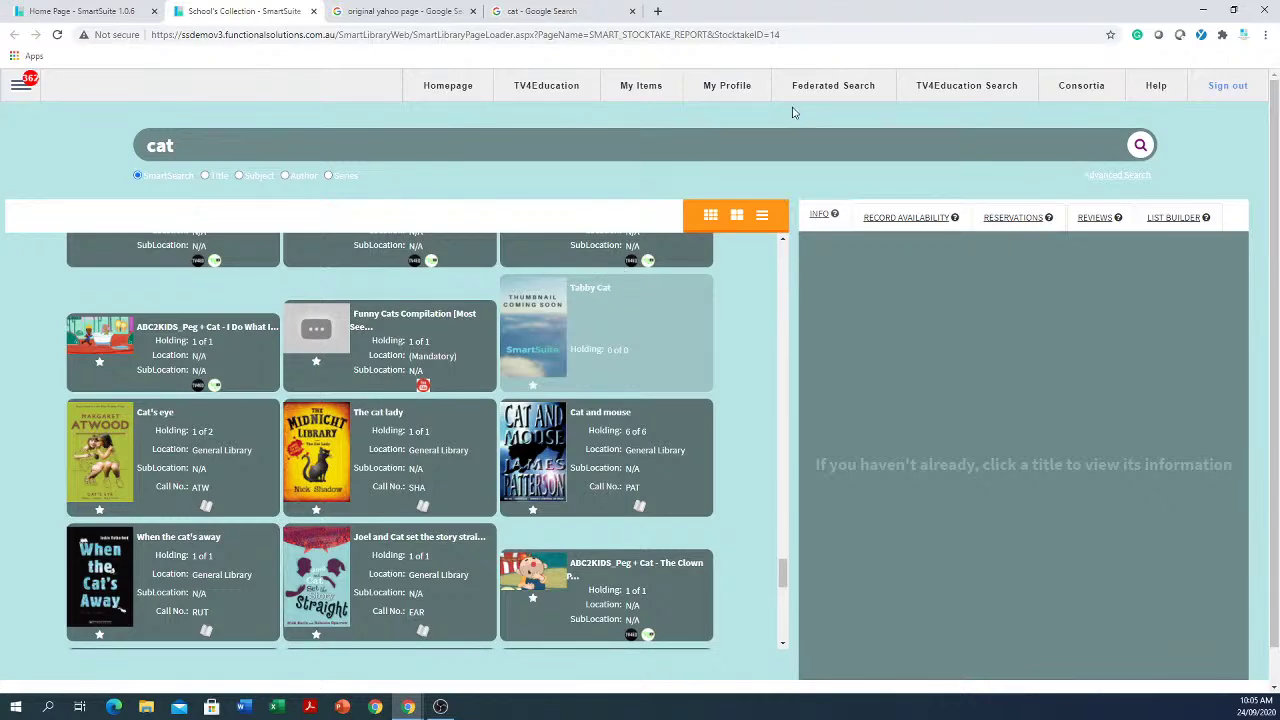
Step: Switch to TV4Education Search, load more cat results, and preview the Game time! details
click(968, 88)
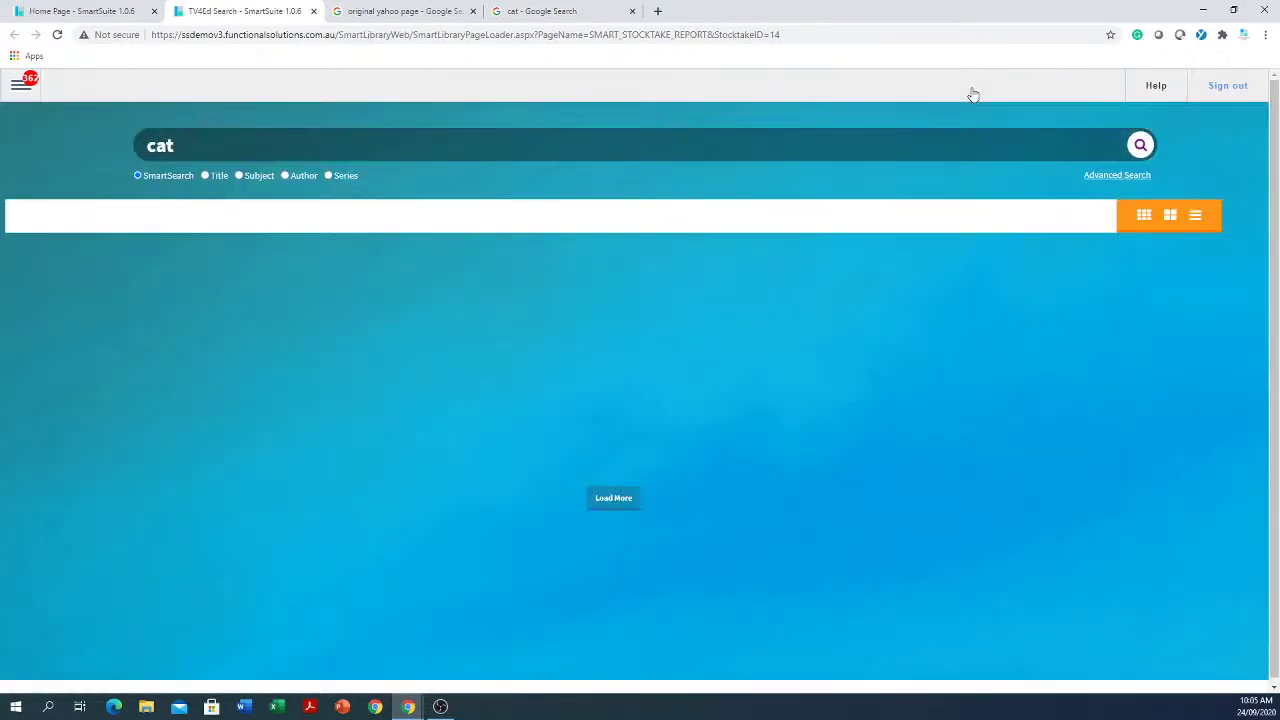
click(614, 498)
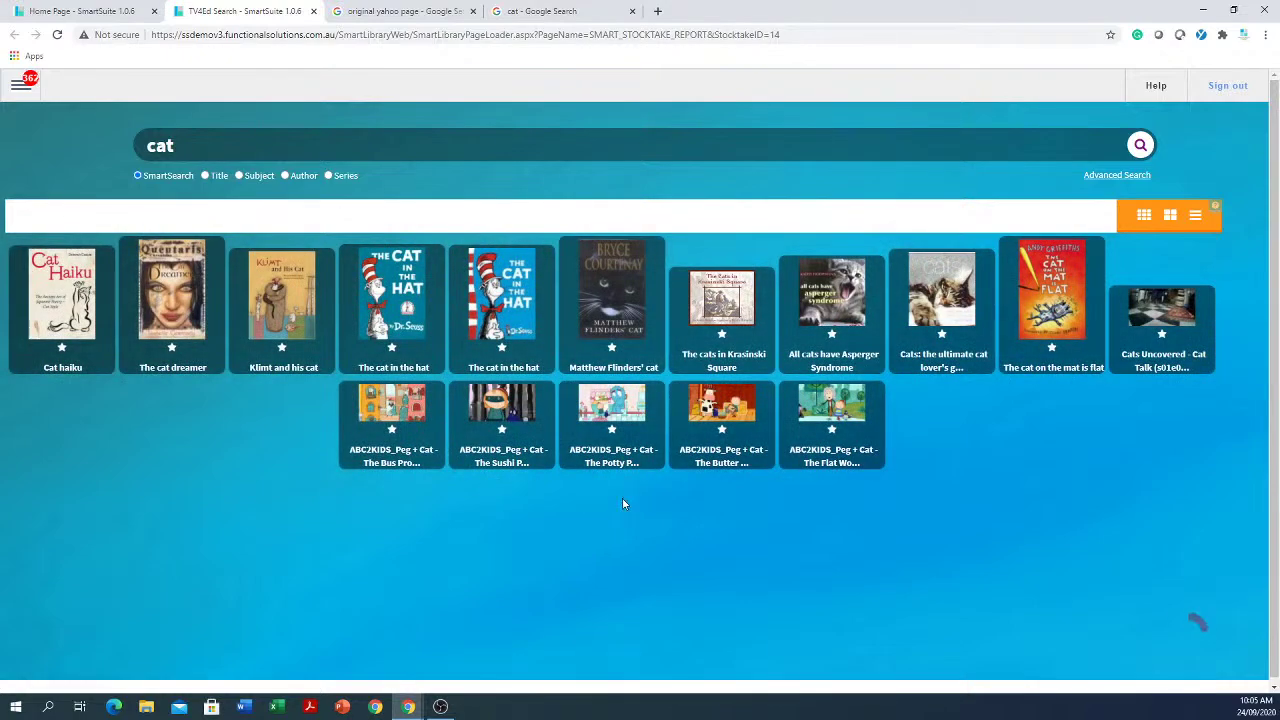
scroll(546, 617, down, 1)
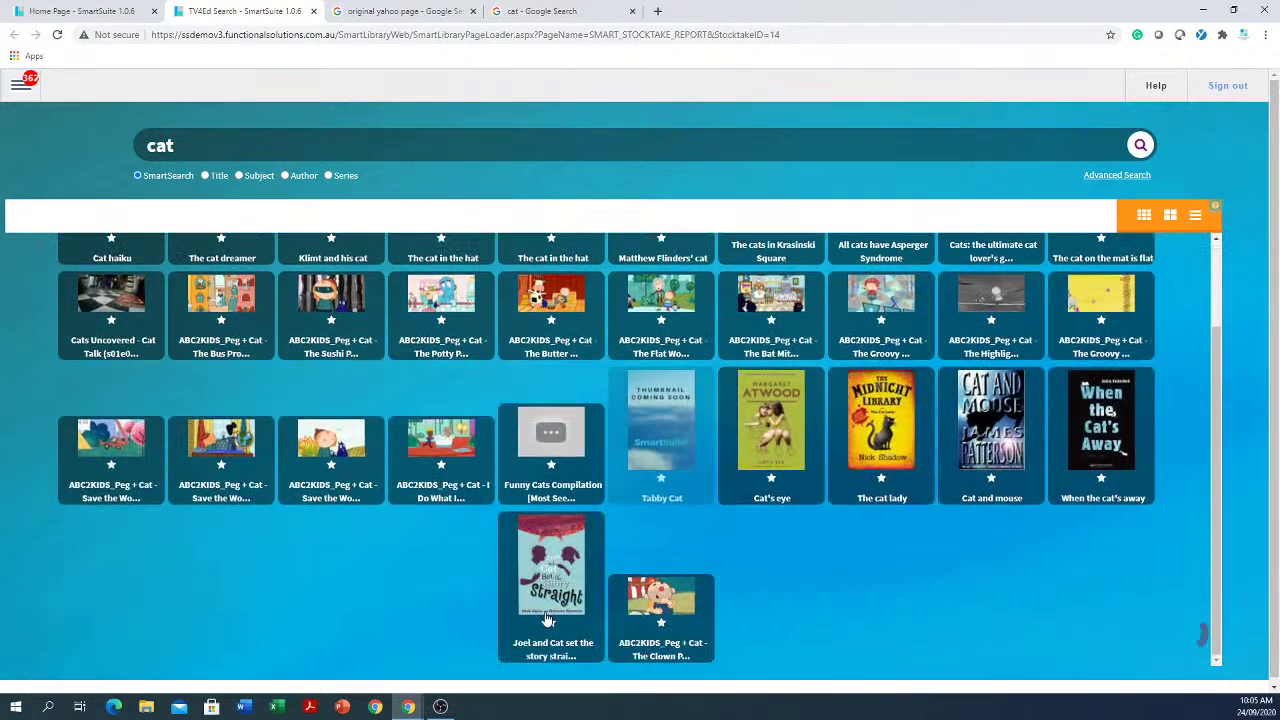
scroll(548, 620, down, 1)
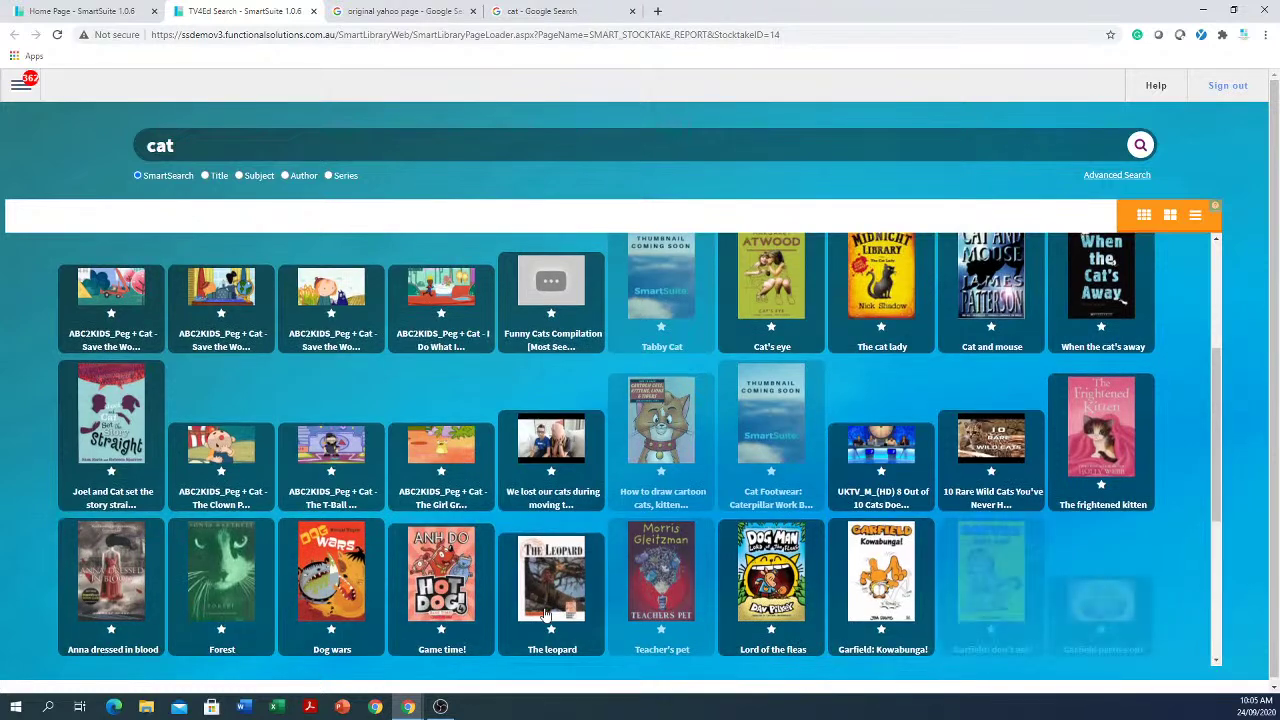
click(448, 572)
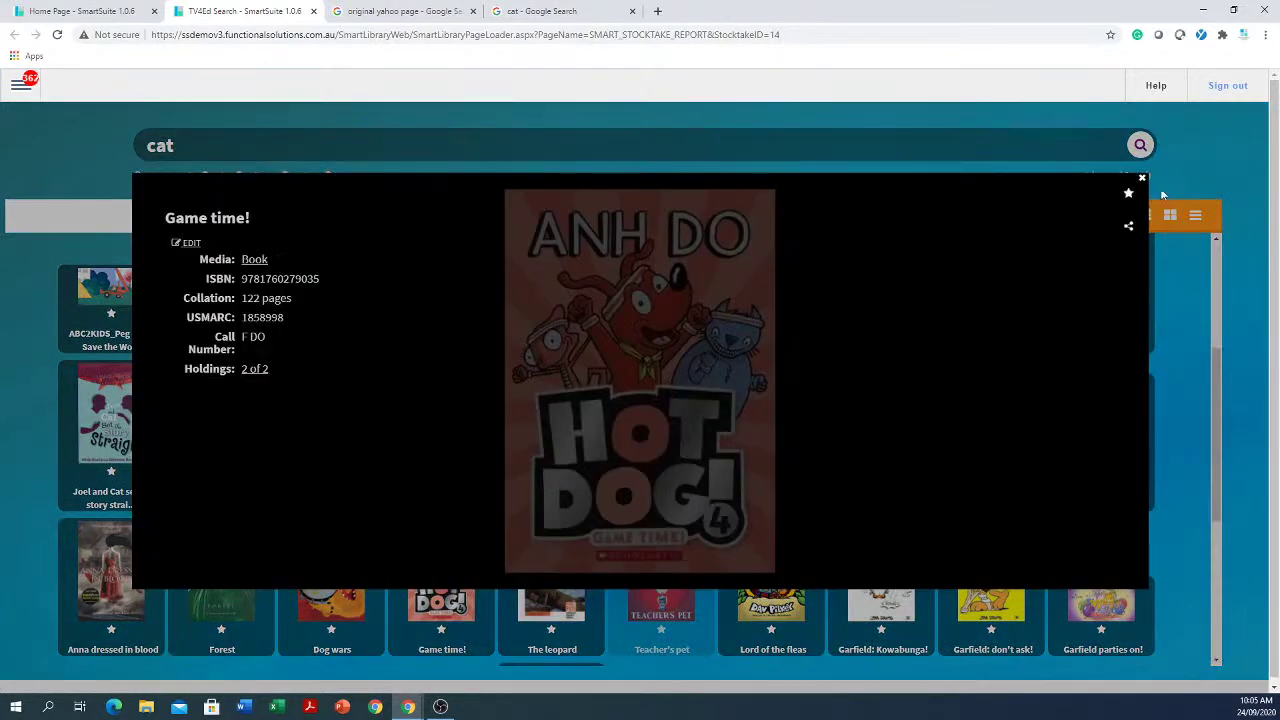
click(1143, 180)
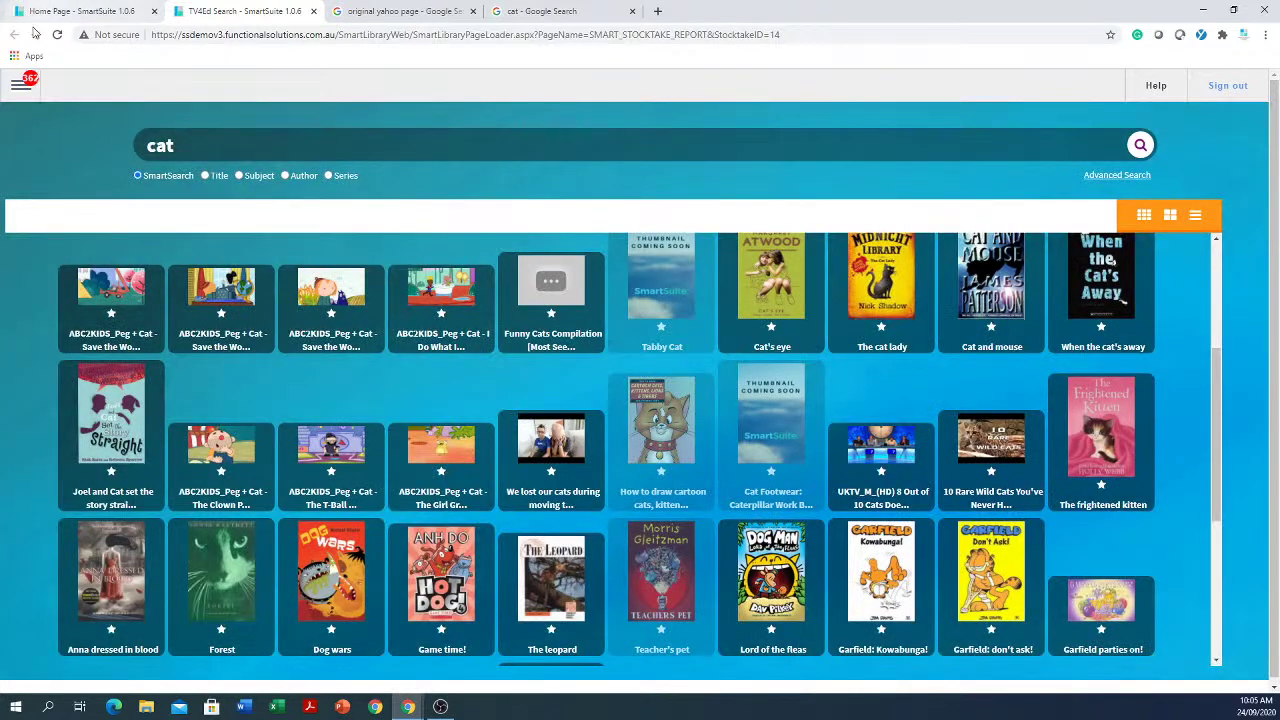
click(21, 84)
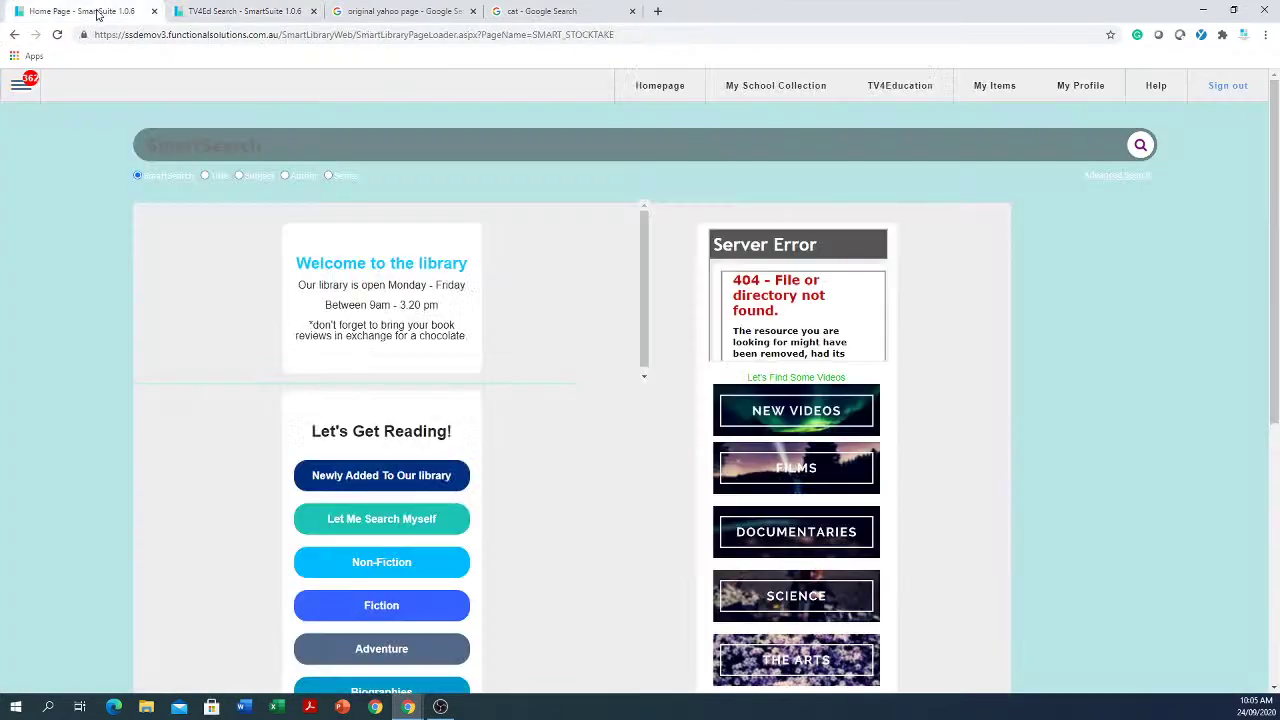
Step: Search the School's Collection for 'cat' and open the Cat haiku record (call number 811.6 COA)
click(80, 11)
click(781, 87)
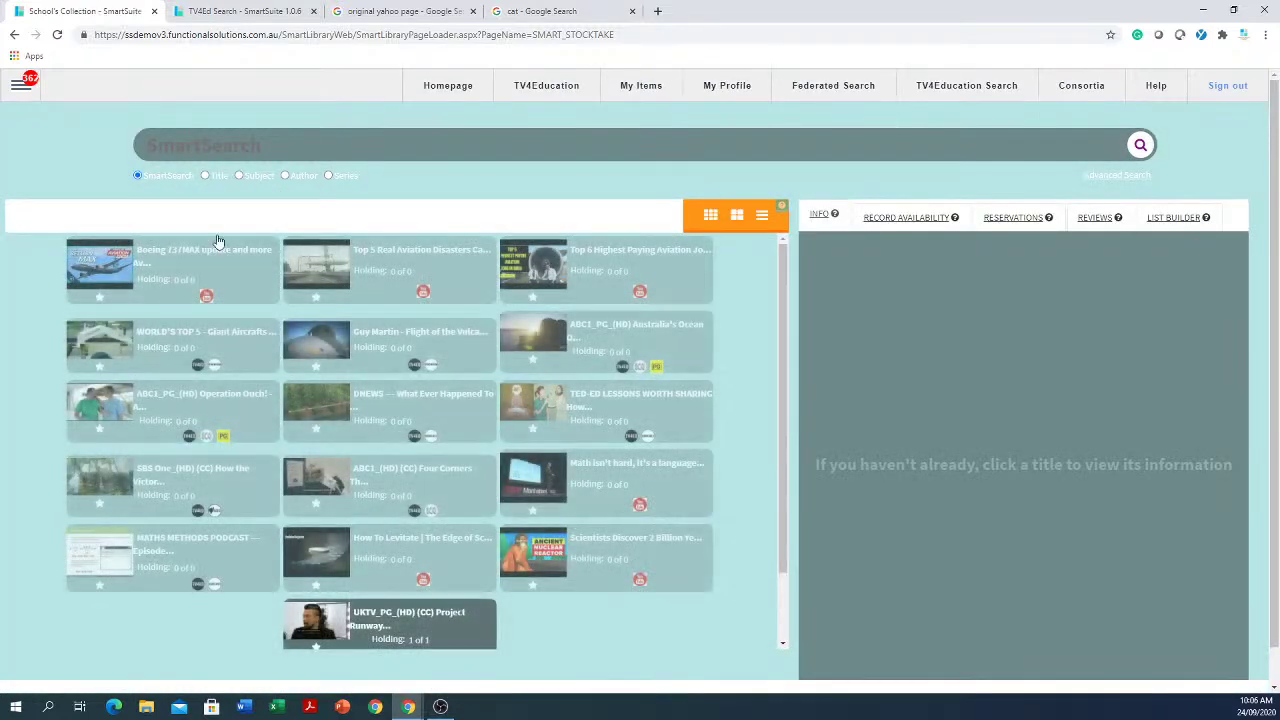
click(242, 148)
text(cat)
key(Return)
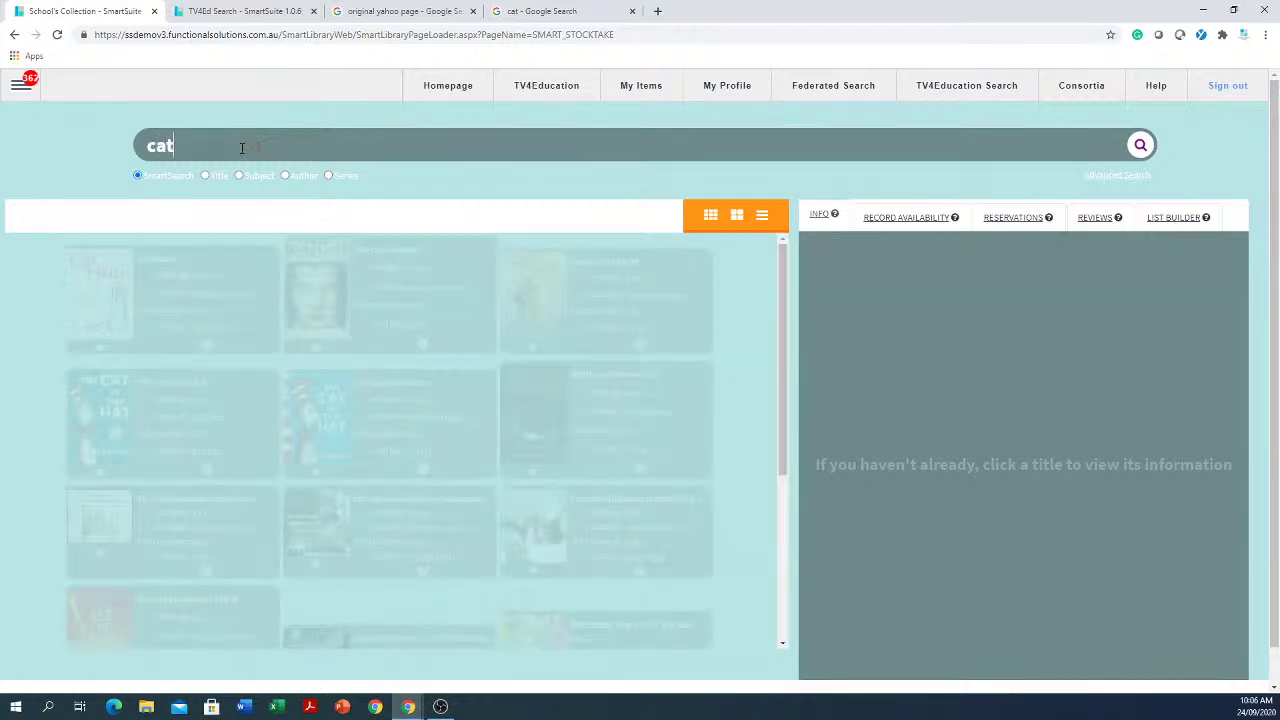
click(198, 313)
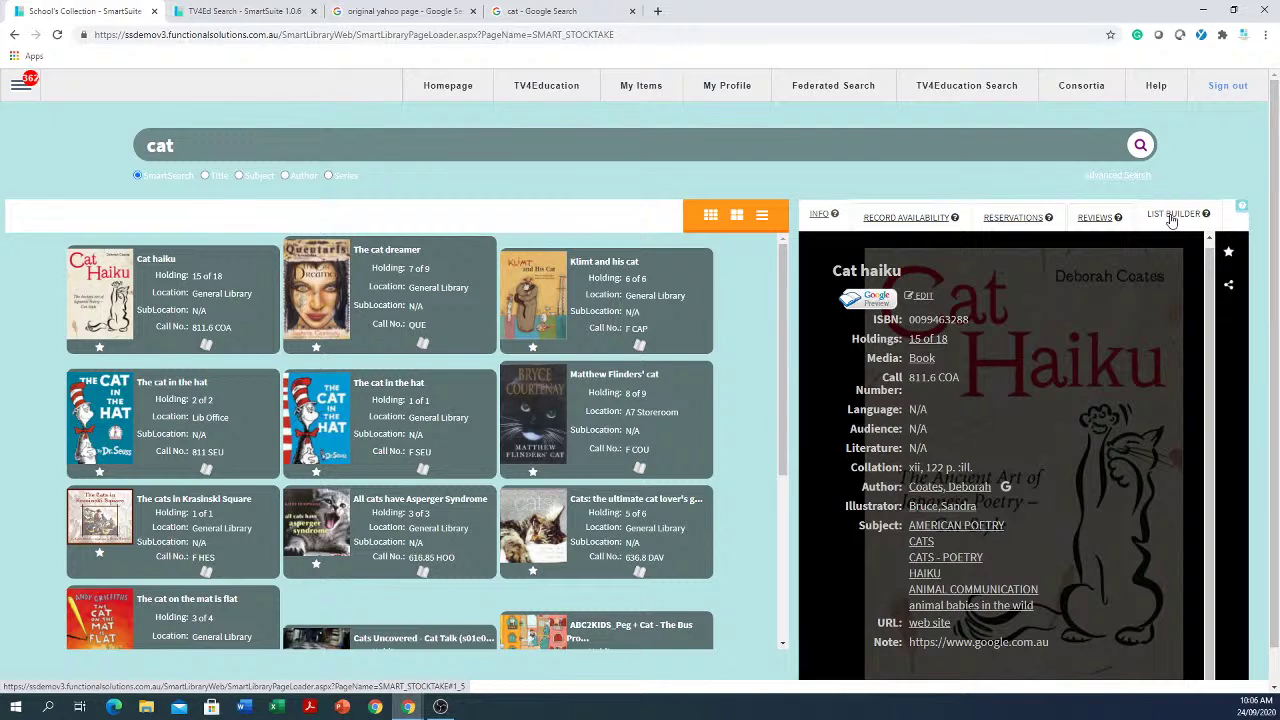
click(822, 217)
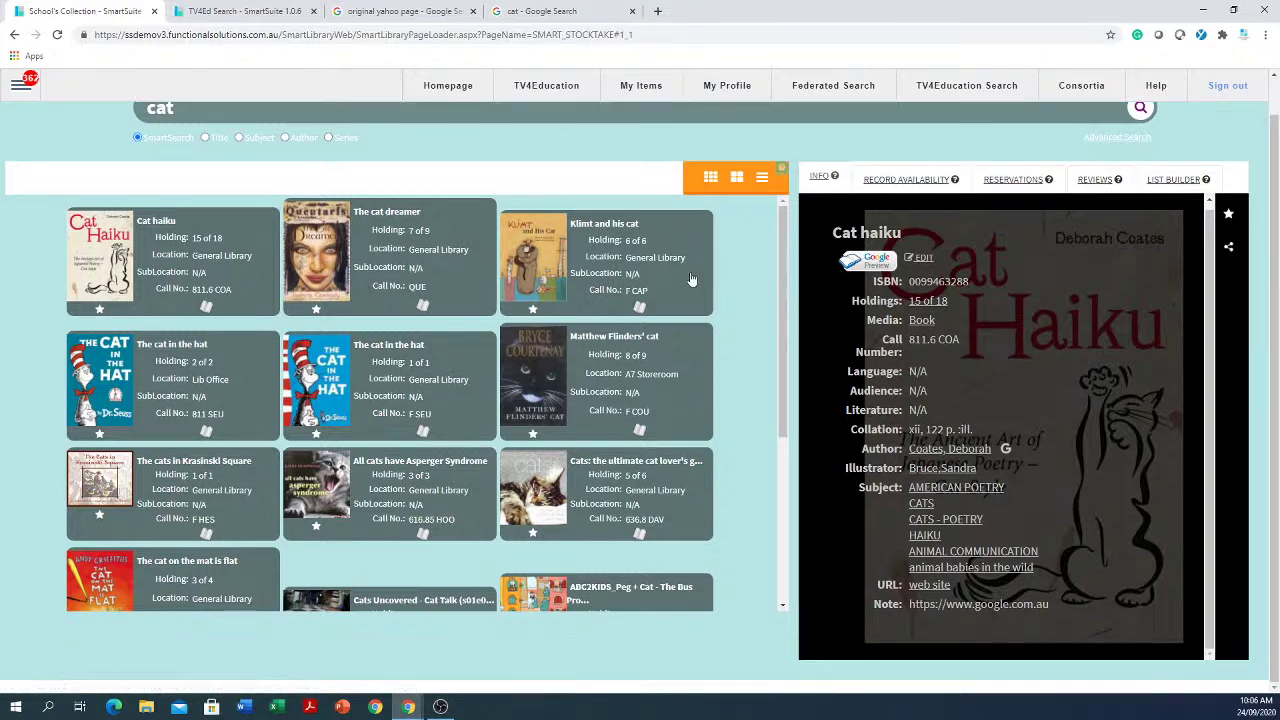
scroll(740, 410, up, 1)
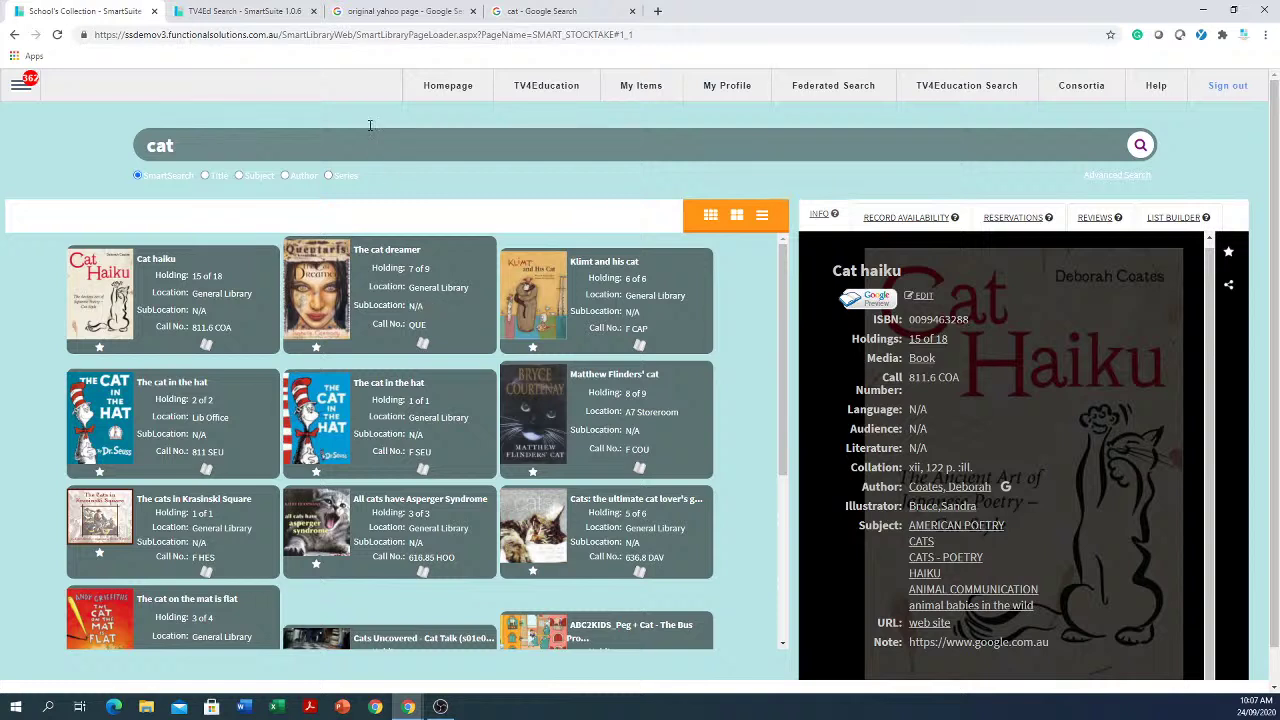
Step: Open the Authority Editor from the Configuration menu, showing the Audience authority
click(24, 92)
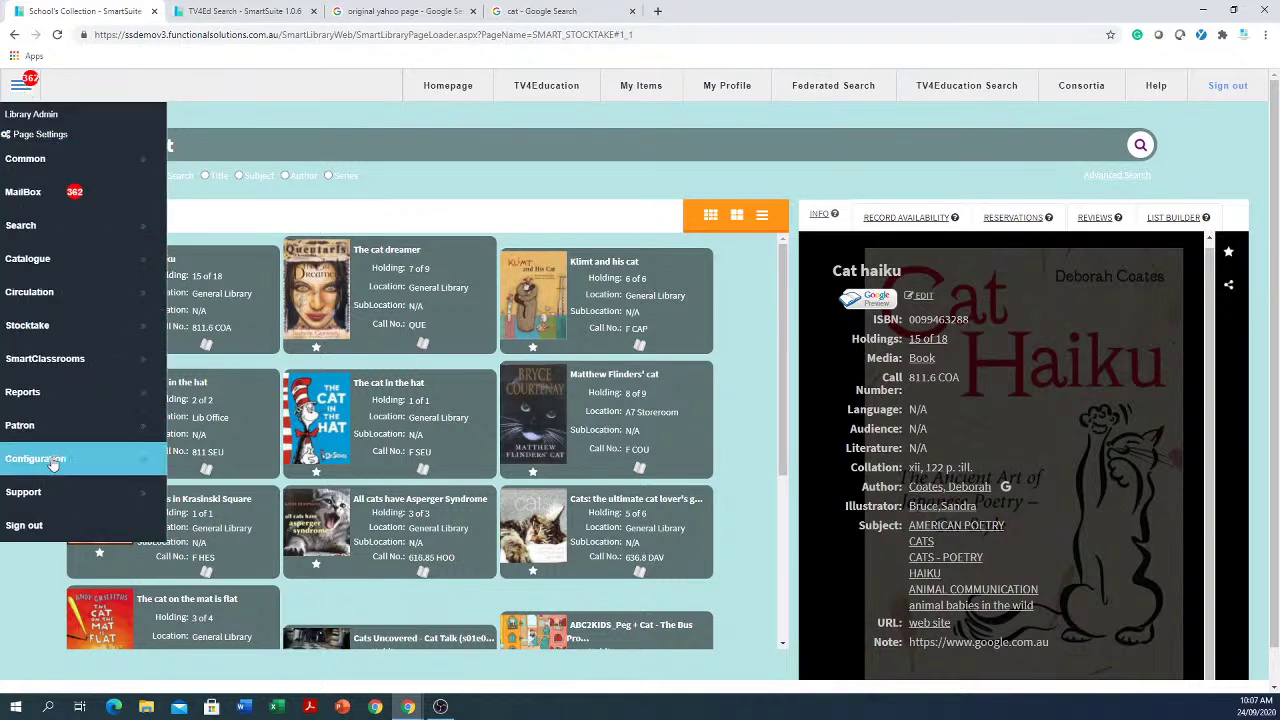
click(55, 464)
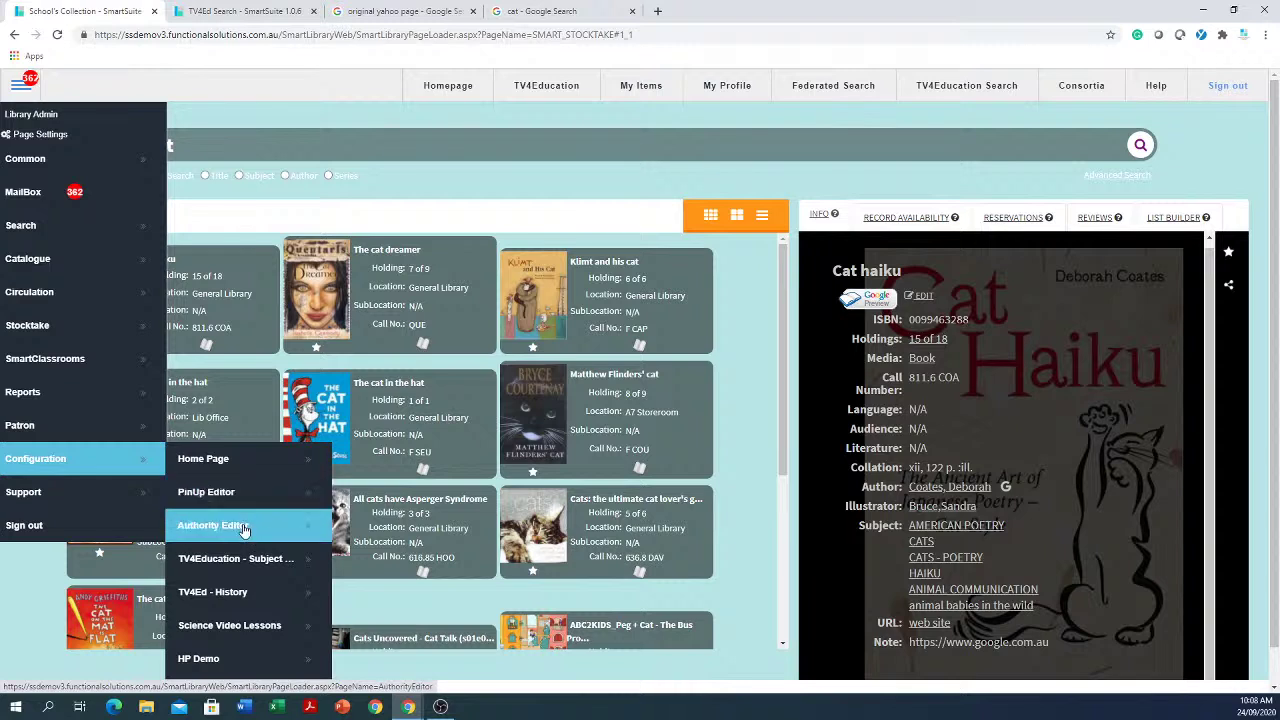
click(243, 528)
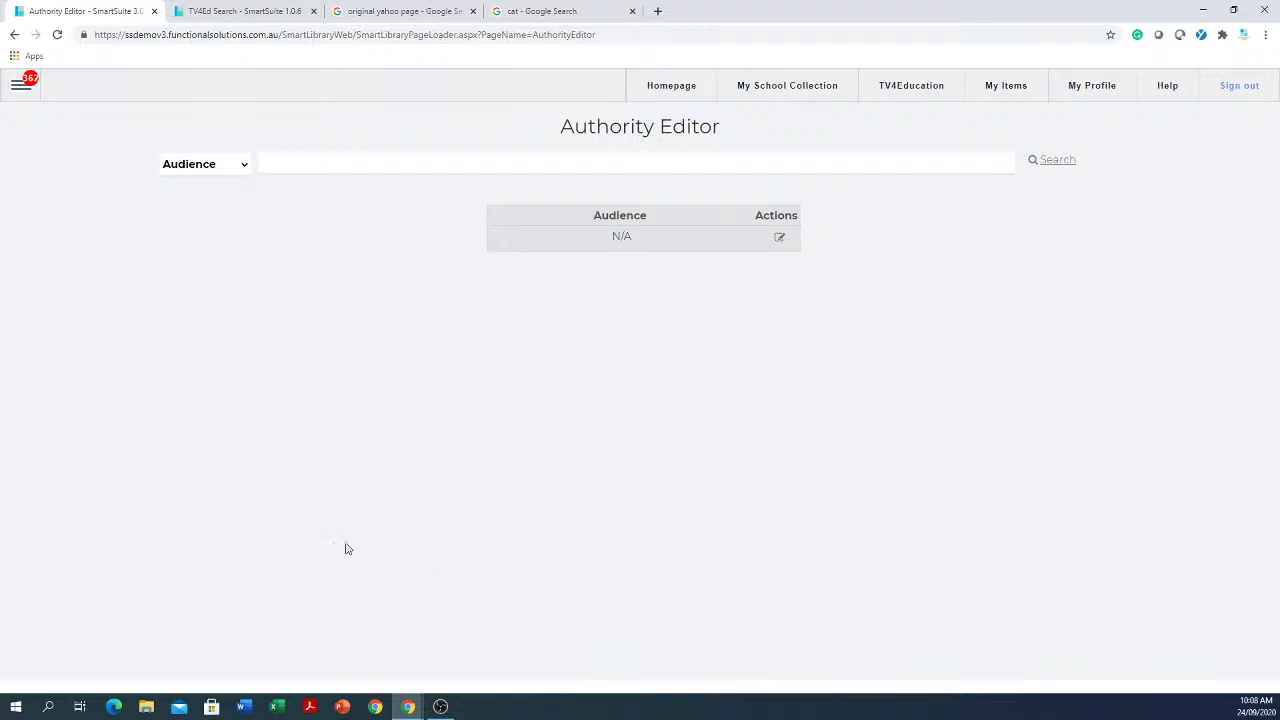
click(245, 170)
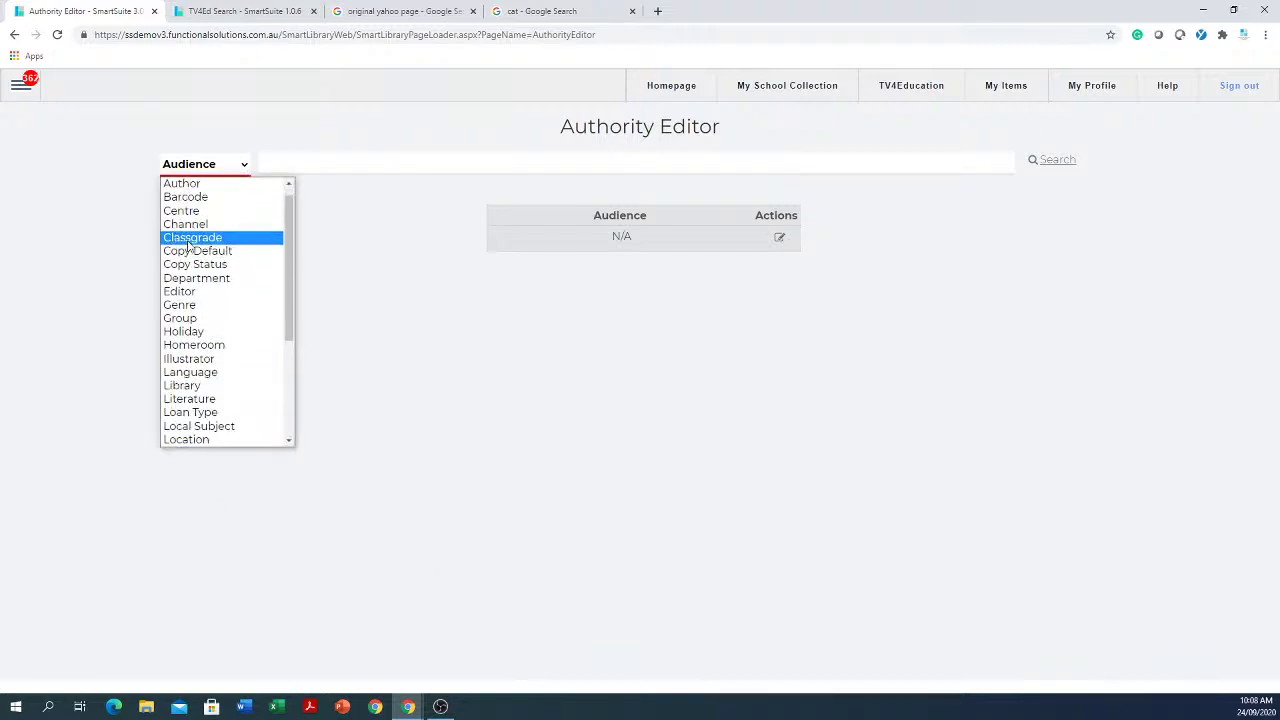
click(190, 240)
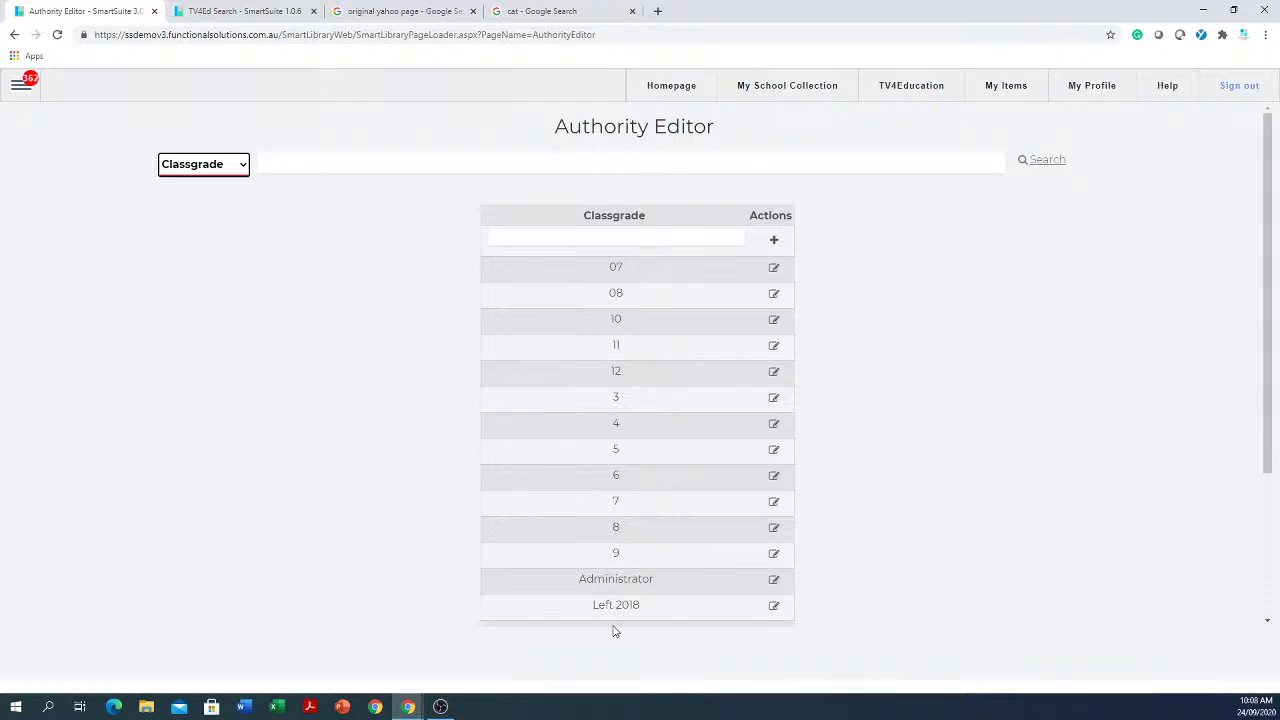
click(648, 237)
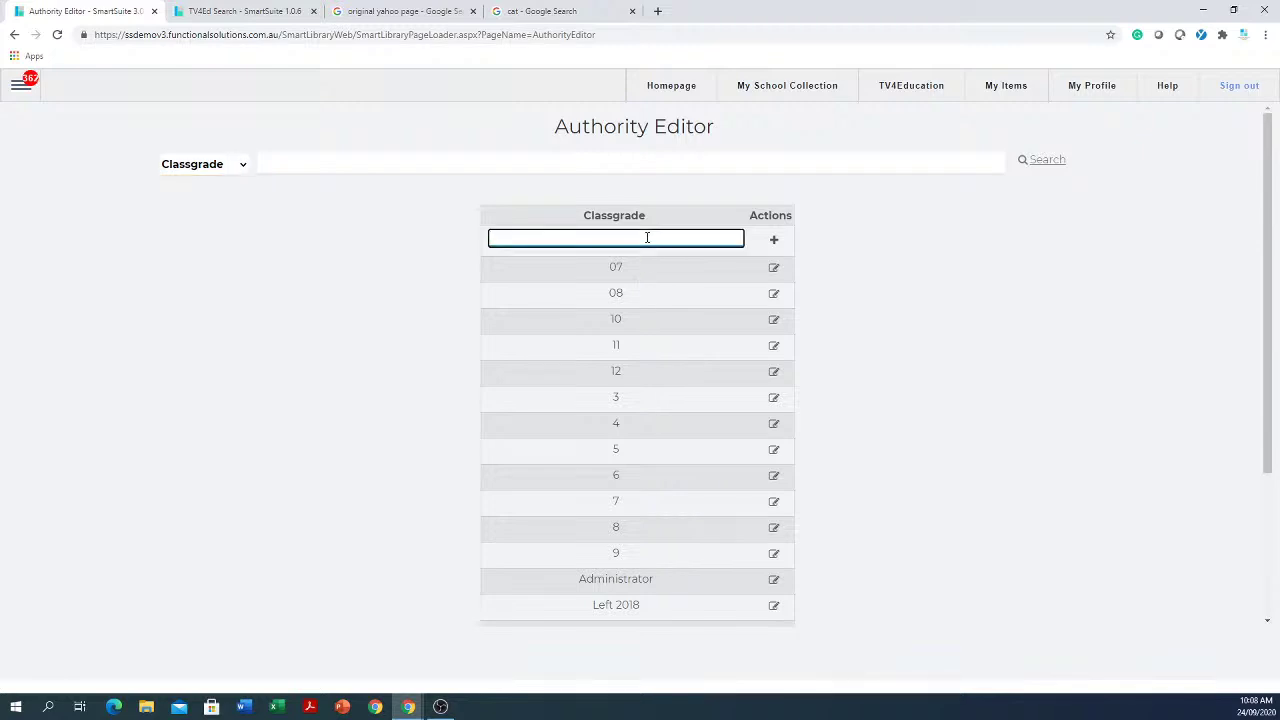
text(prep)
click(775, 241)
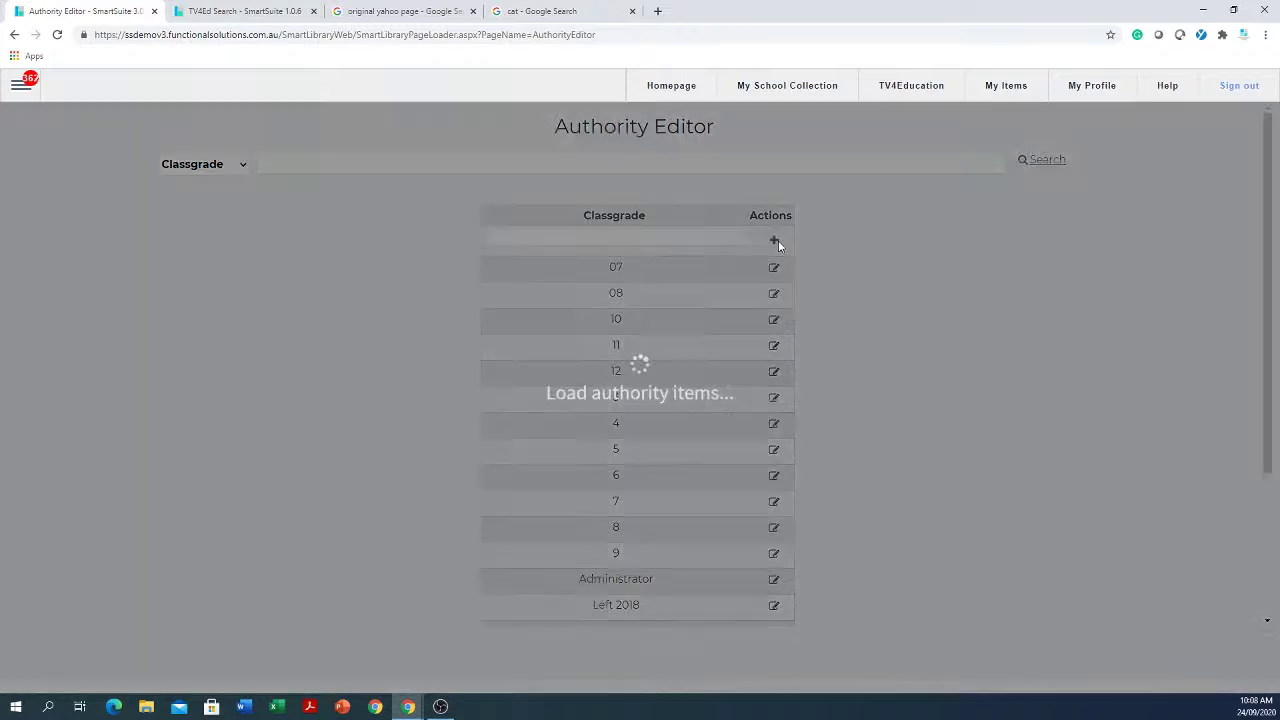
scroll(663, 410, down, 2)
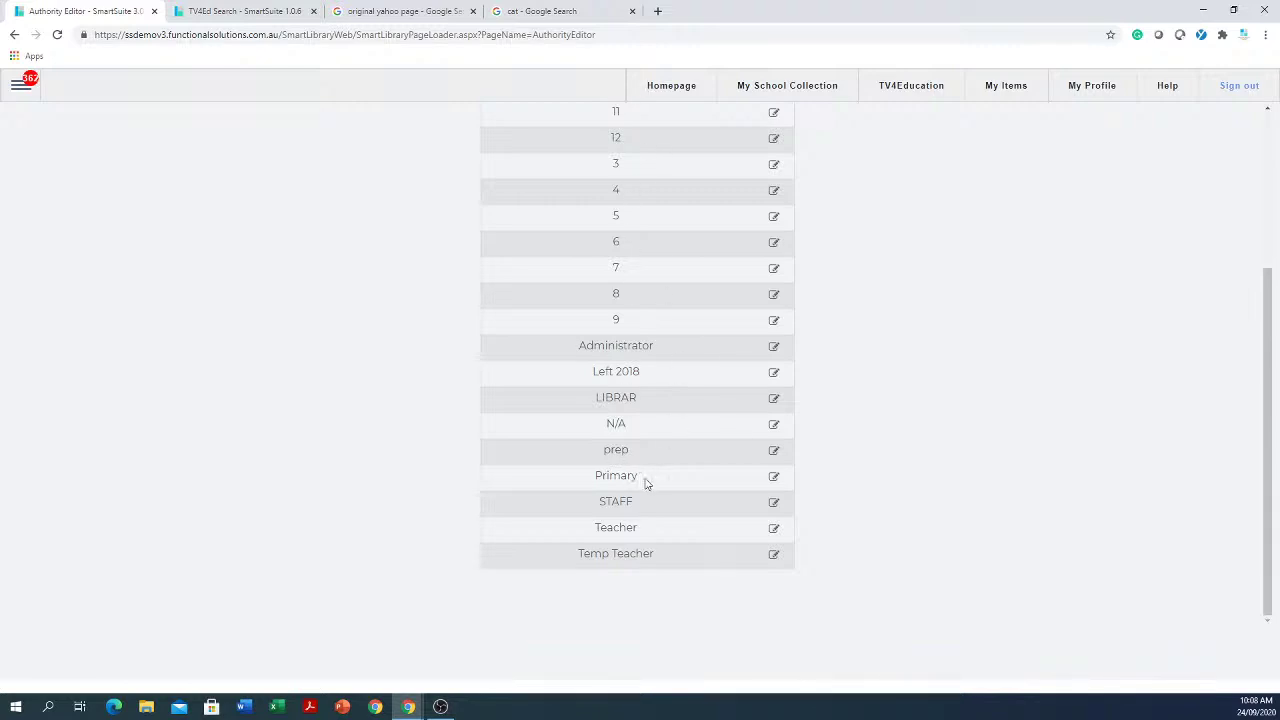
scroll(750, 350, up, 2)
scroll(651, 583, down, 2)
Step: Open the prep classgrade for editing and inspect security level 10, final borrow 08/12/2020 and expiry date
click(774, 453)
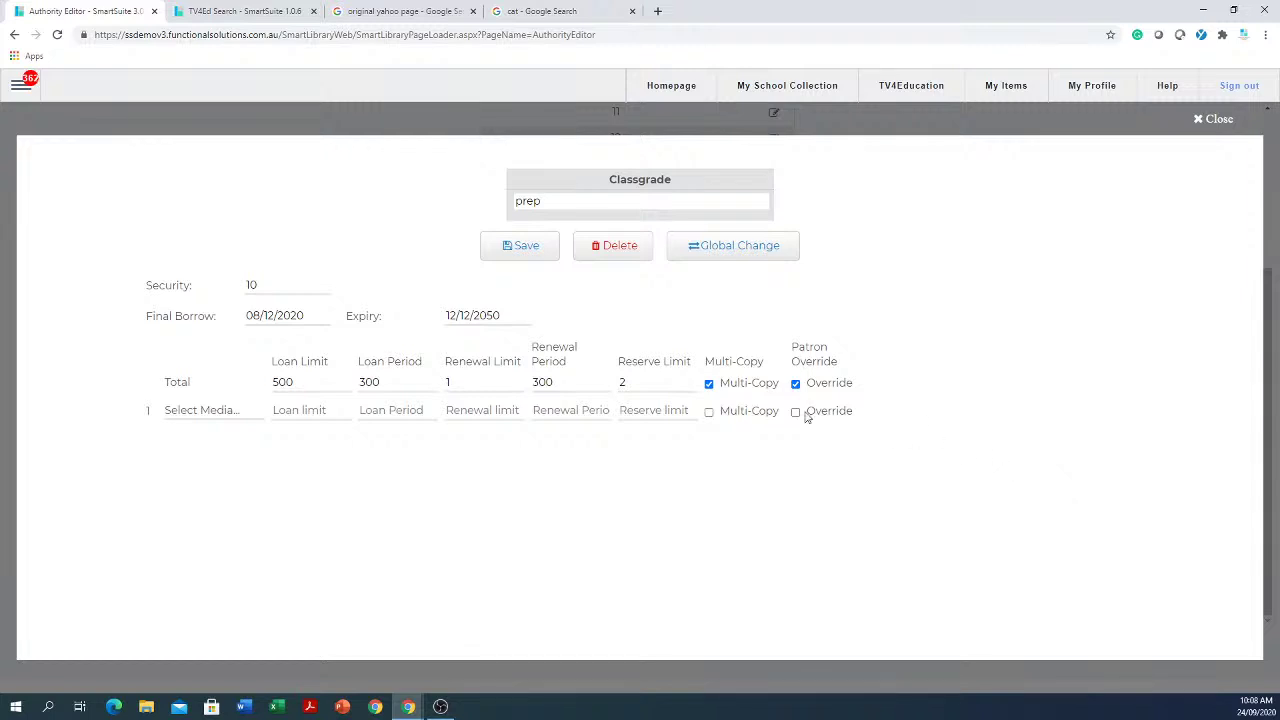
click(250, 286)
double_click(250, 286)
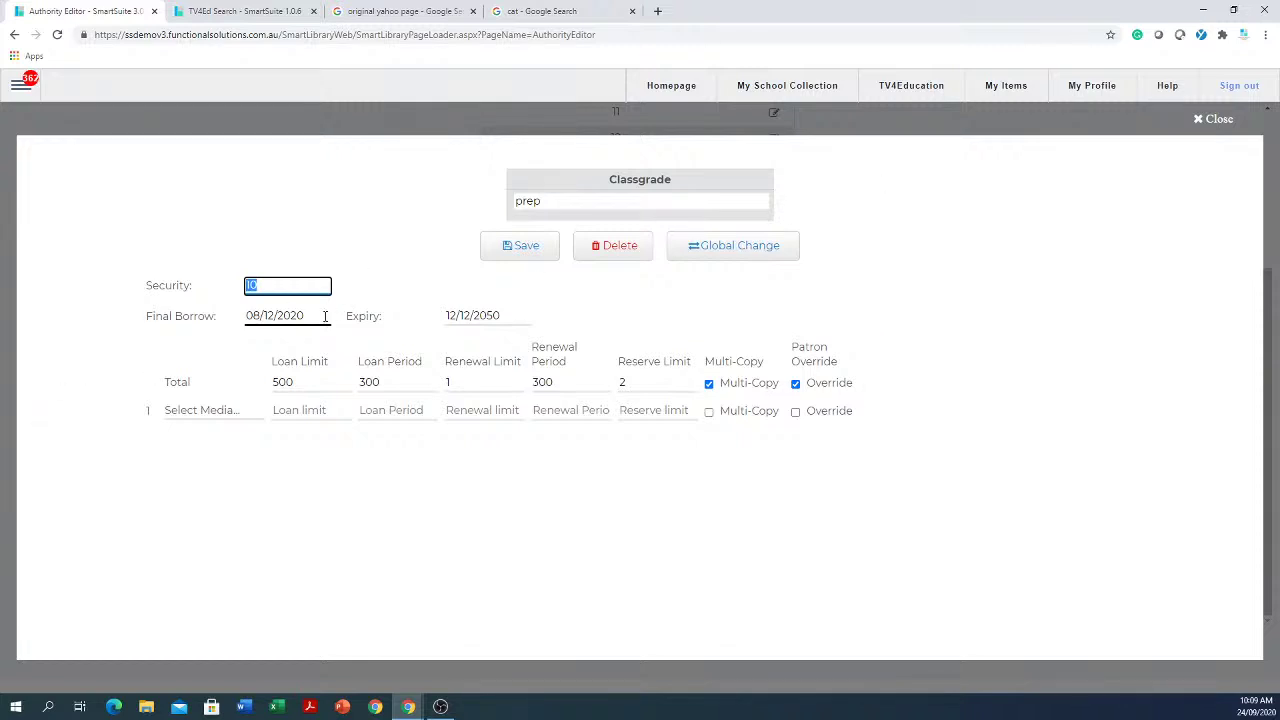
drag(325, 316, 180, 310)
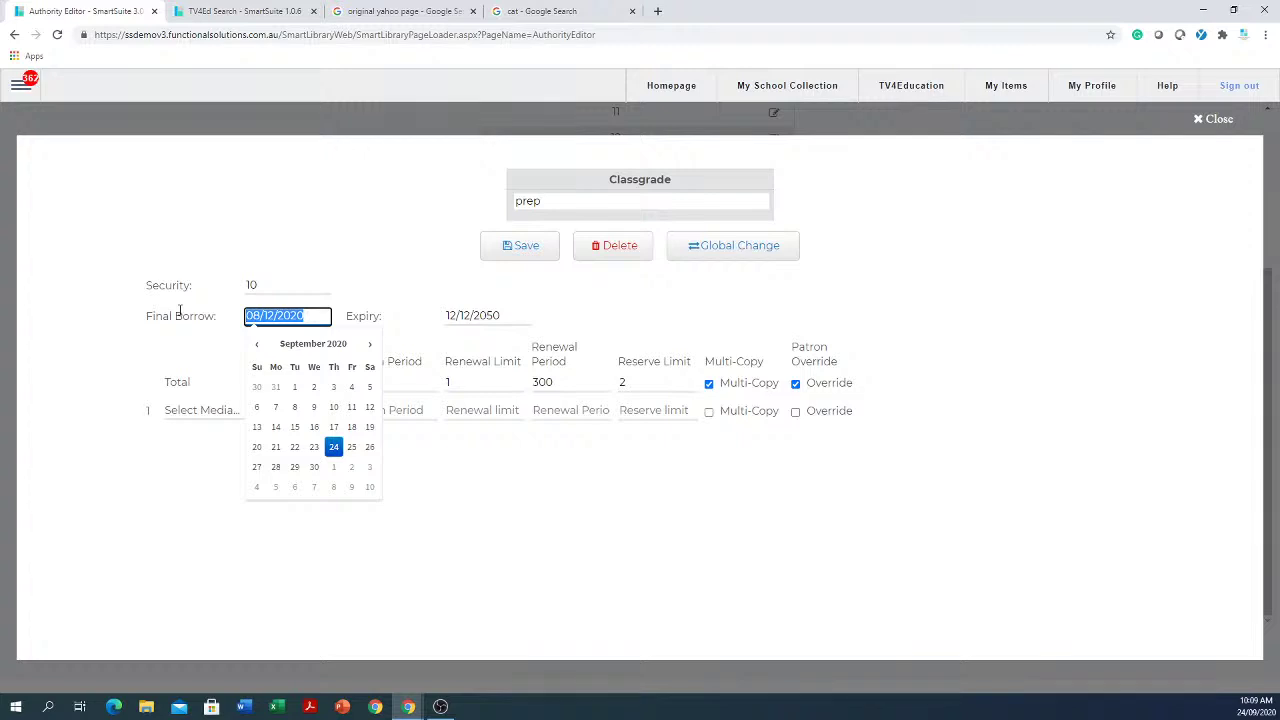
click(517, 311)
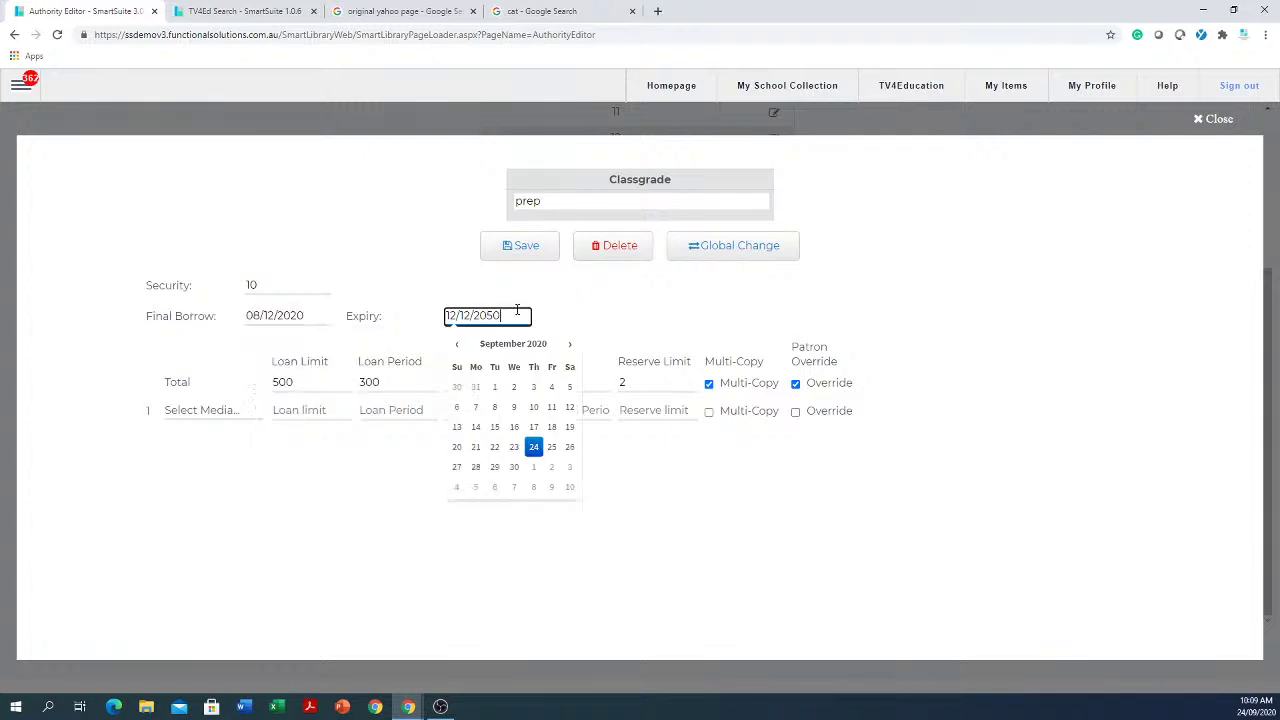
drag(505, 311, 372, 320)
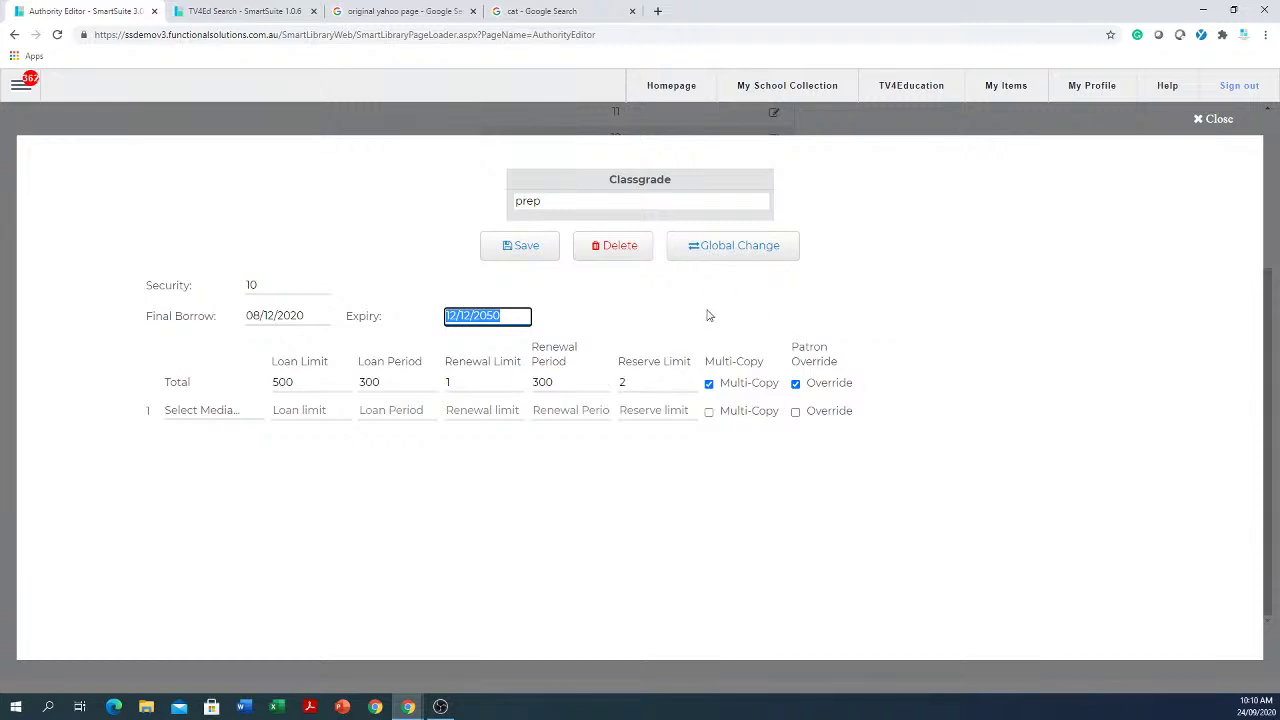
Step: Toggle Multi-Copy and Patron Override on the total row off and back on, keeping limit 500 and period 300
click(709, 386)
click(709, 386)
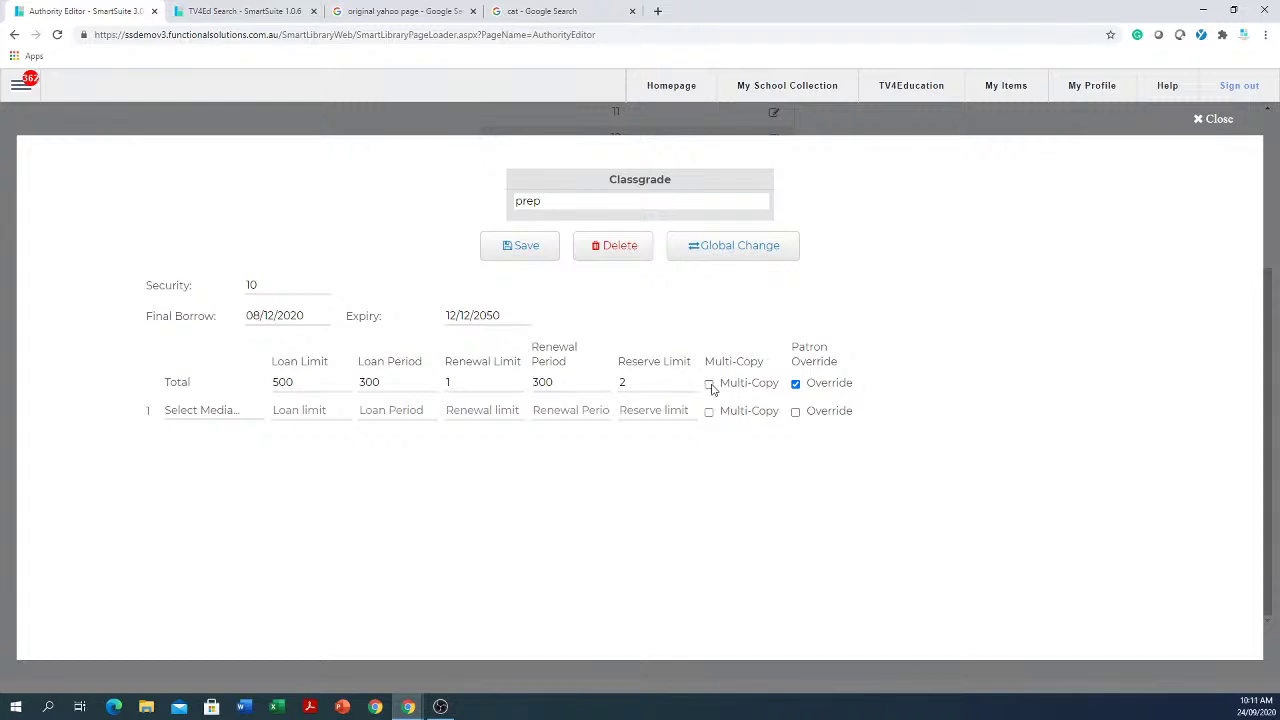
click(709, 386)
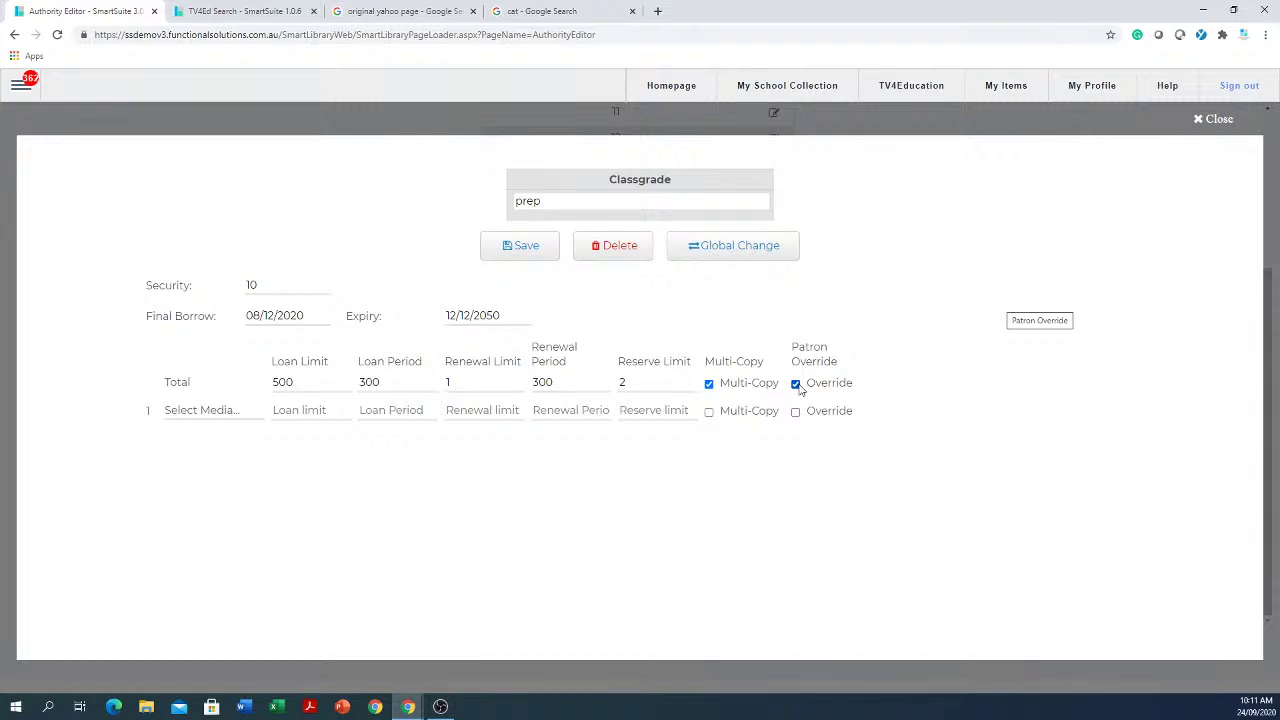
click(796, 384)
click(406, 381)
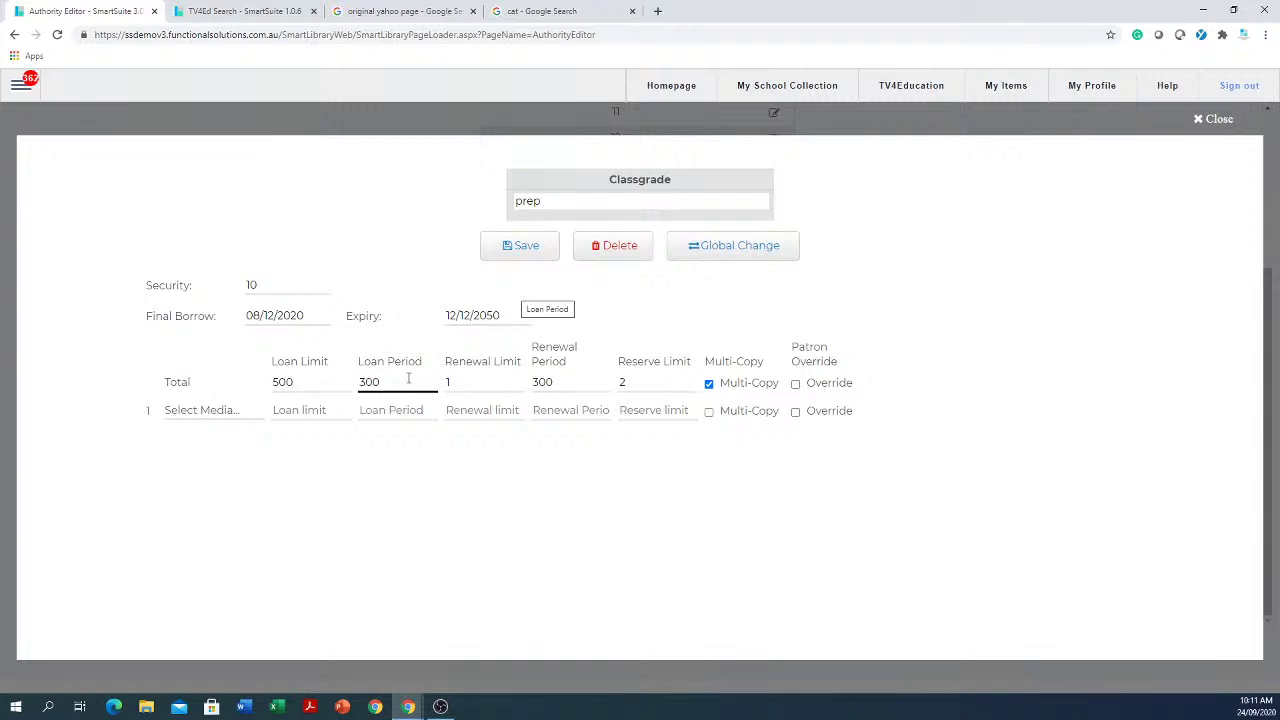
click(310, 387)
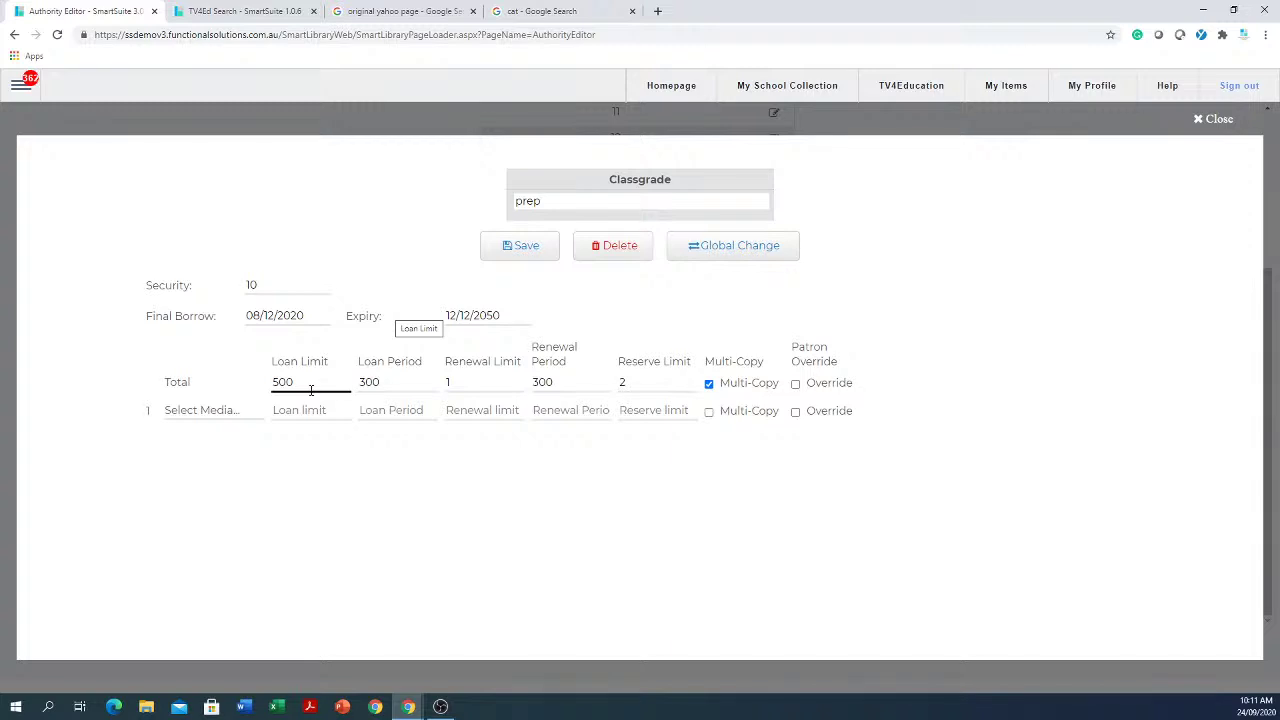
click(796, 389)
Step: Close the prep classgrade editor and return to the top of the Classgrade list
click(1229, 121)
scroll(955, 345, up, 3)
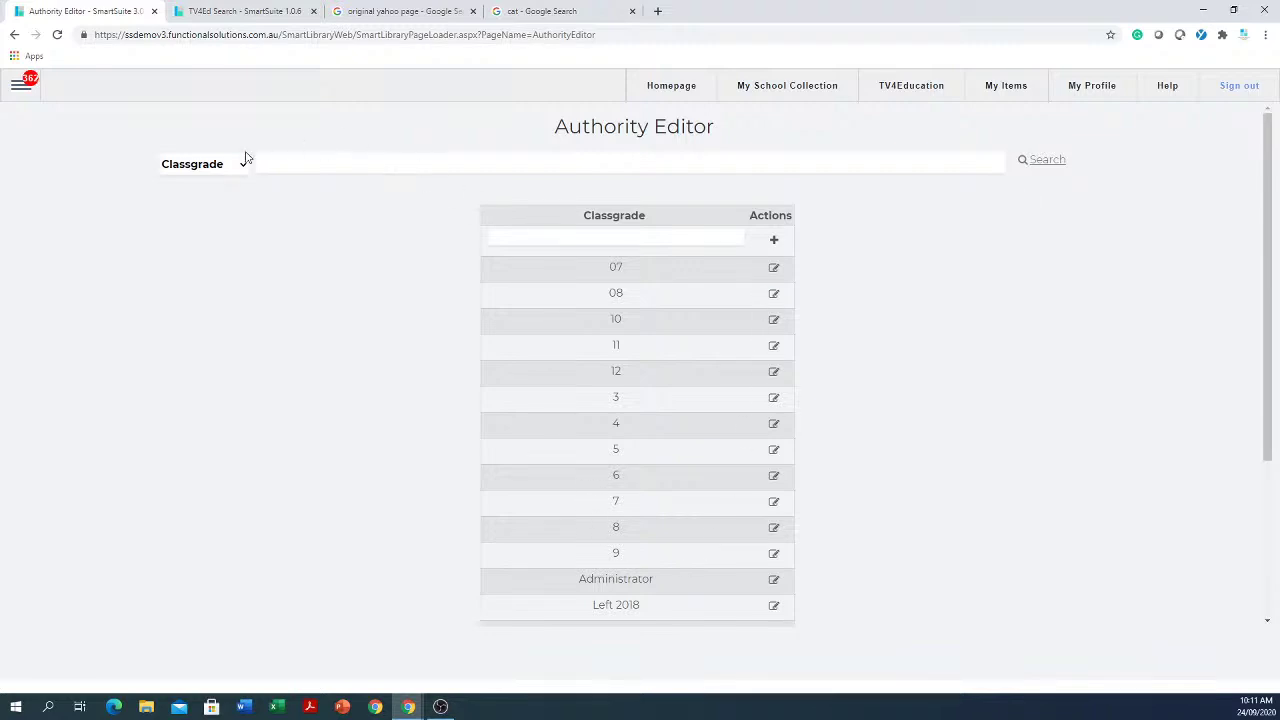
click(242, 165)
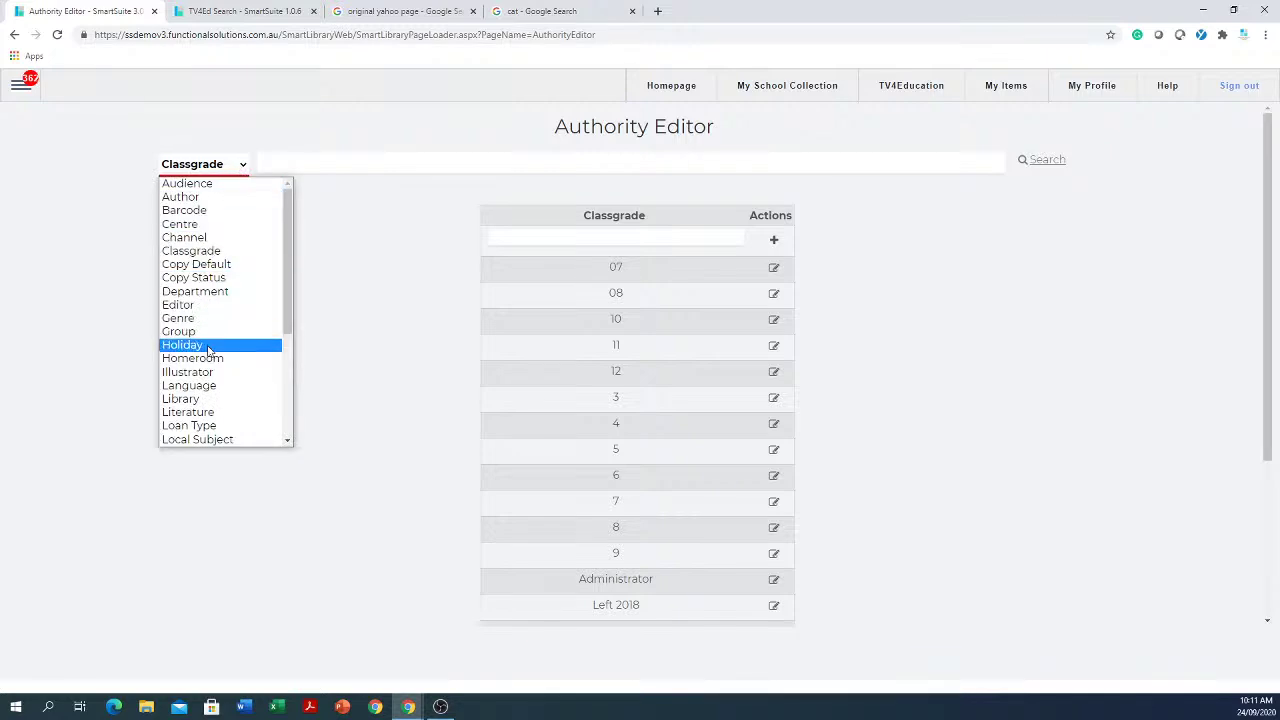
Step: Show the Homeroom authority list, then open and close homeroom 07B without changes
click(204, 360)
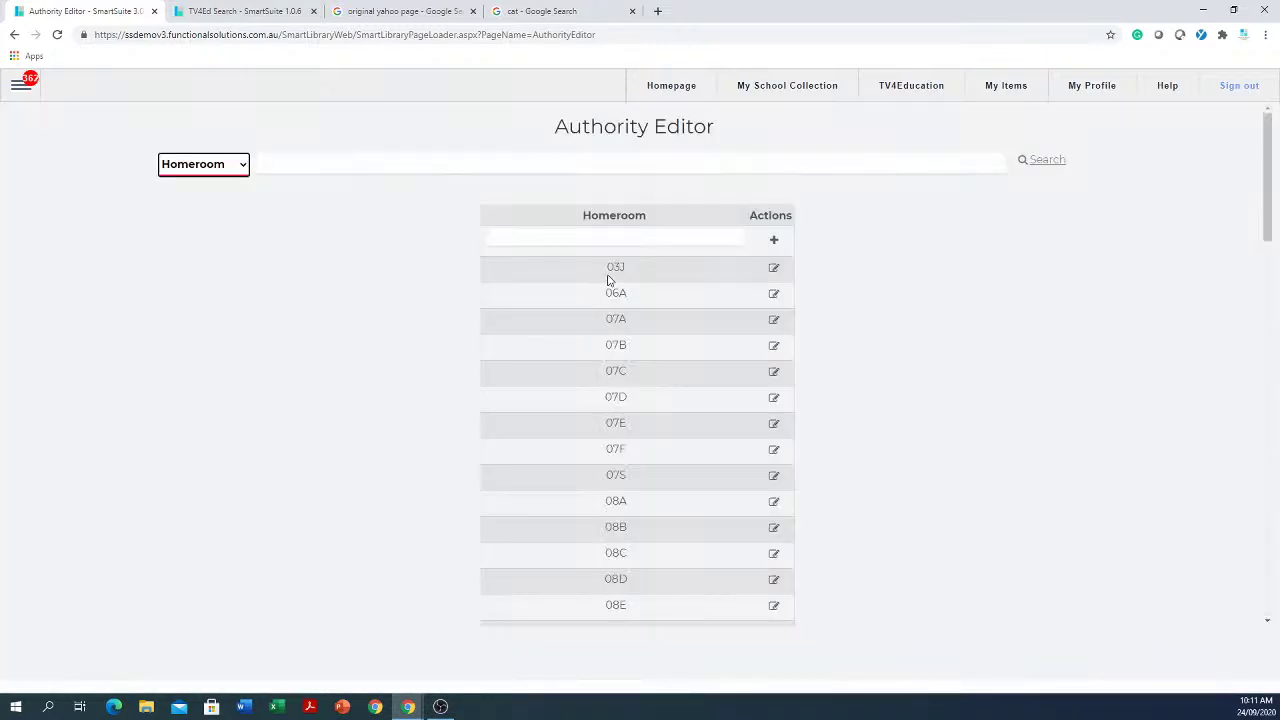
click(662, 242)
click(773, 348)
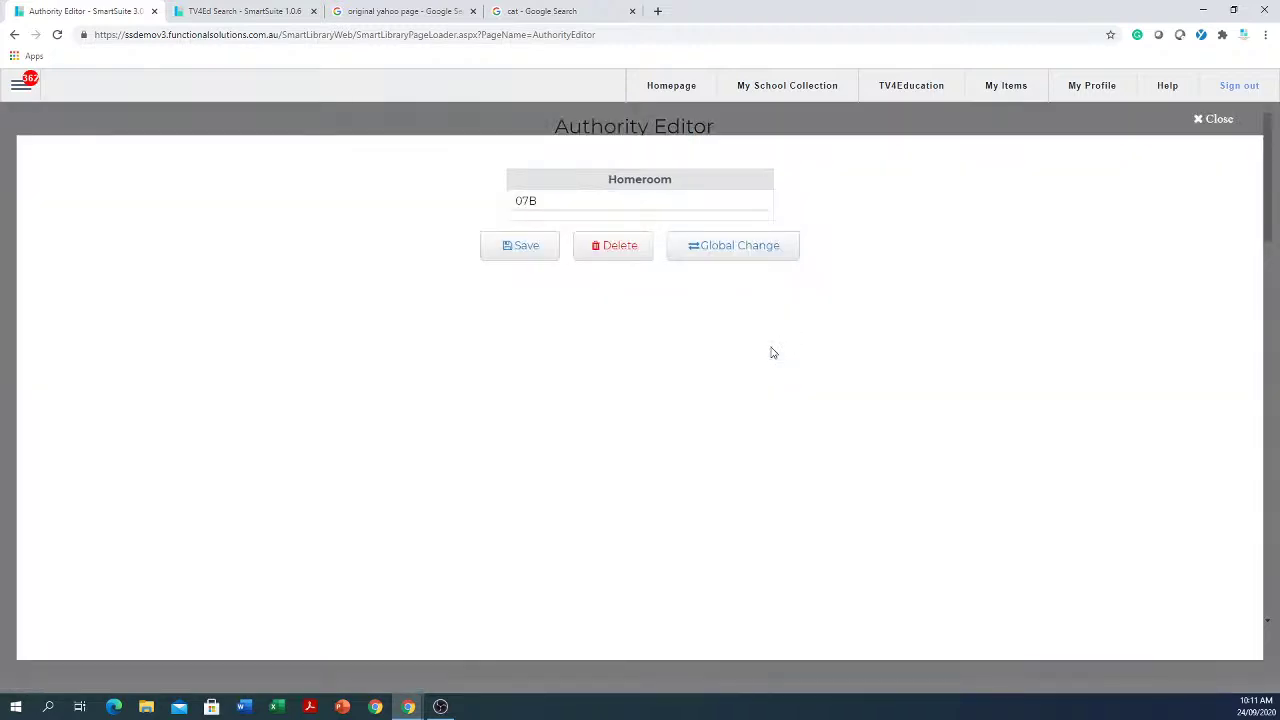
click(1222, 119)
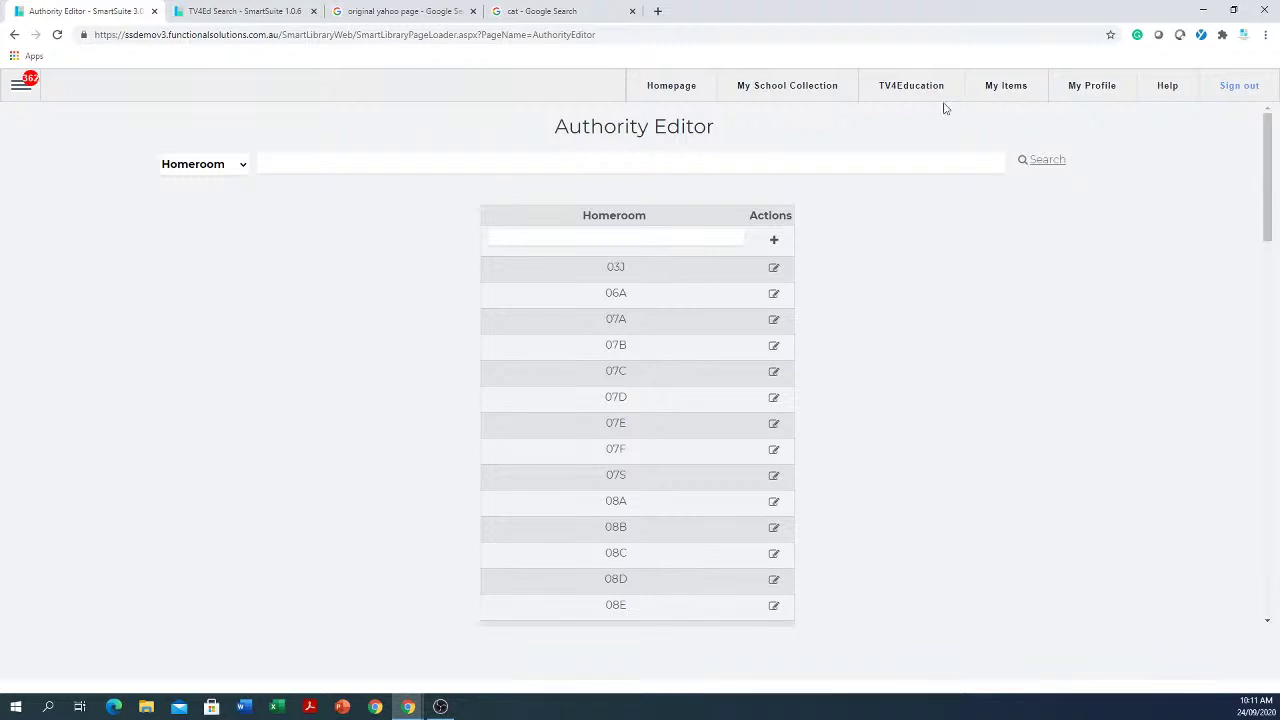
Step: Switch the Authority Editor to the Location authority list
click(242, 168)
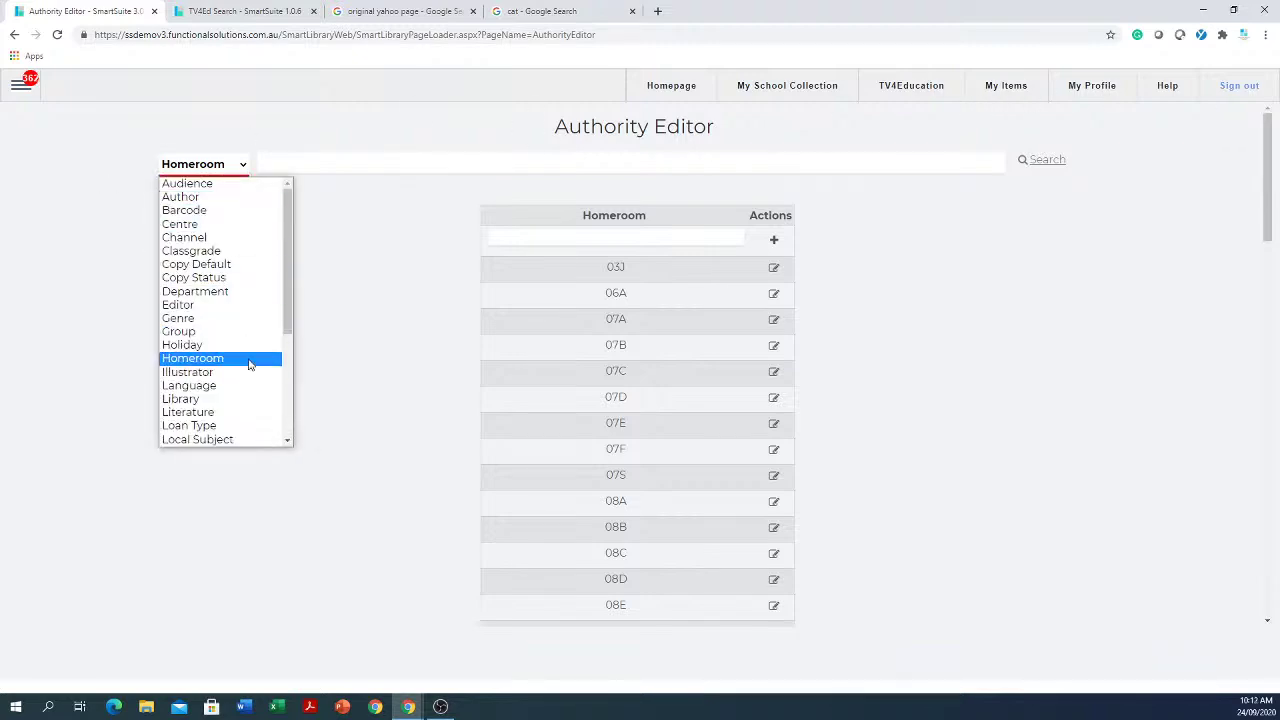
scroll(251, 363, down, 2)
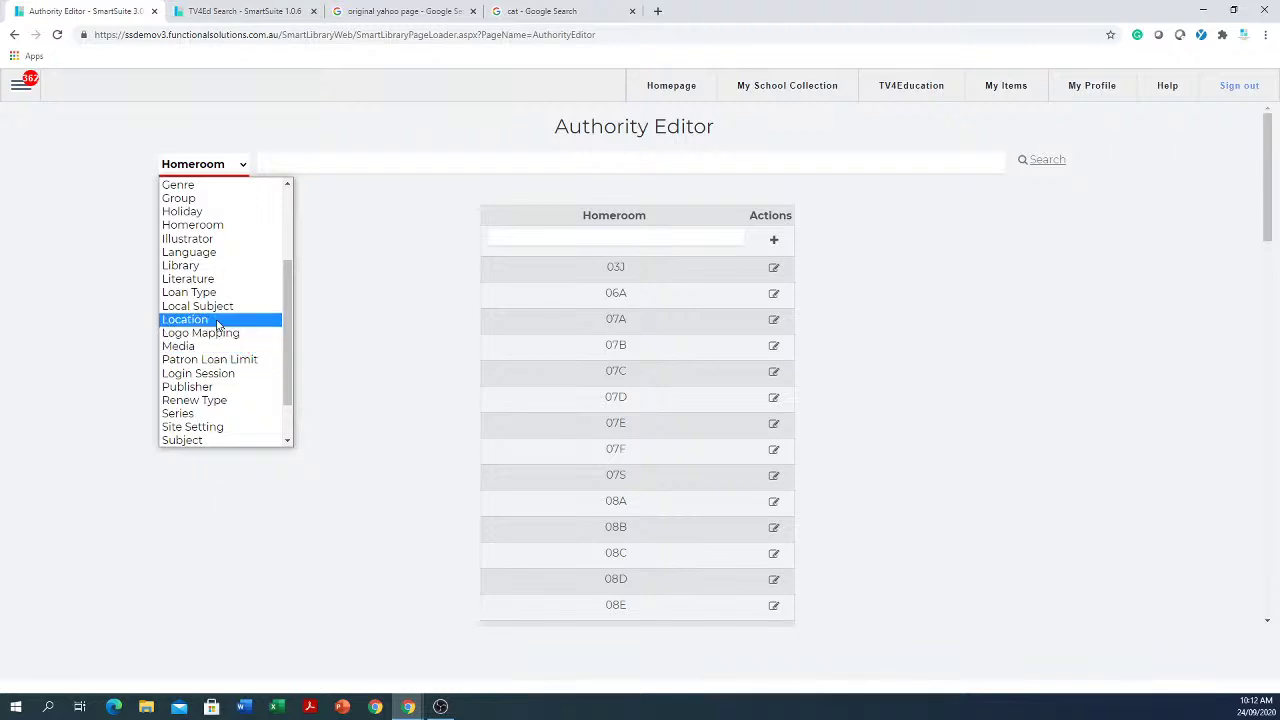
click(217, 320)
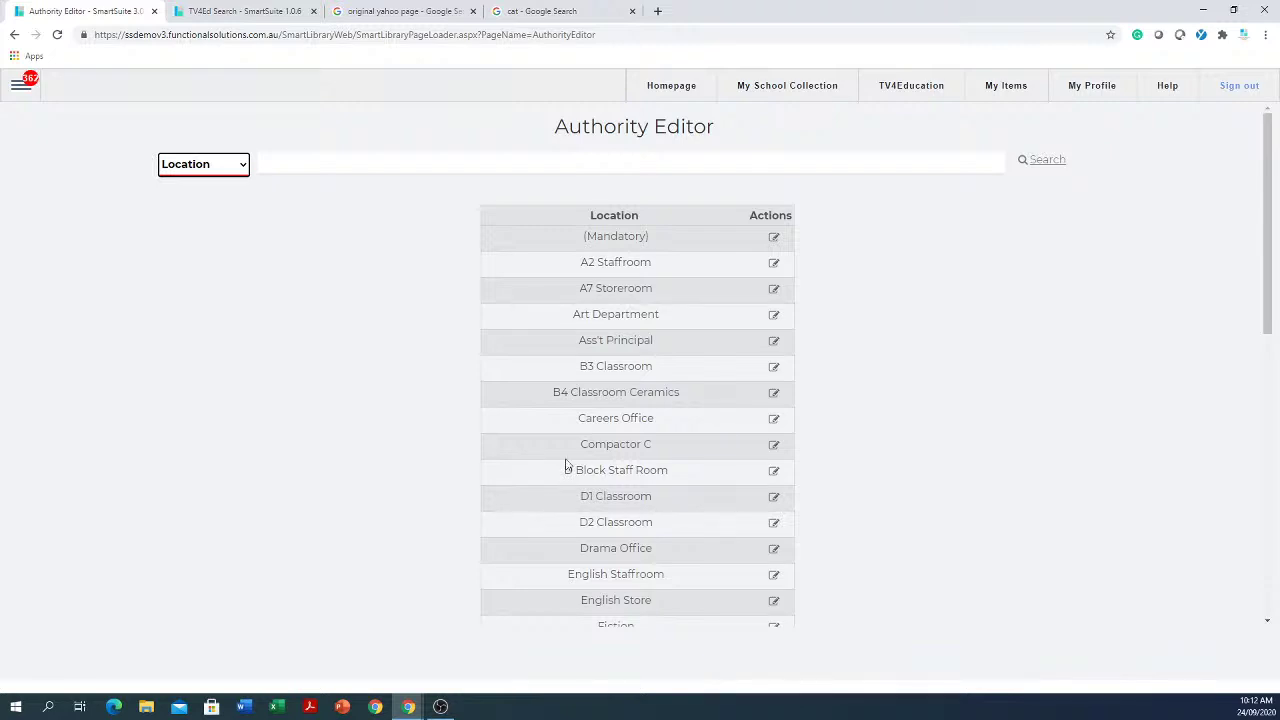
Step: Open Lote Storeroom, close it unchanged, and return to the top of the Location list
scroll(560, 460, down, 4)
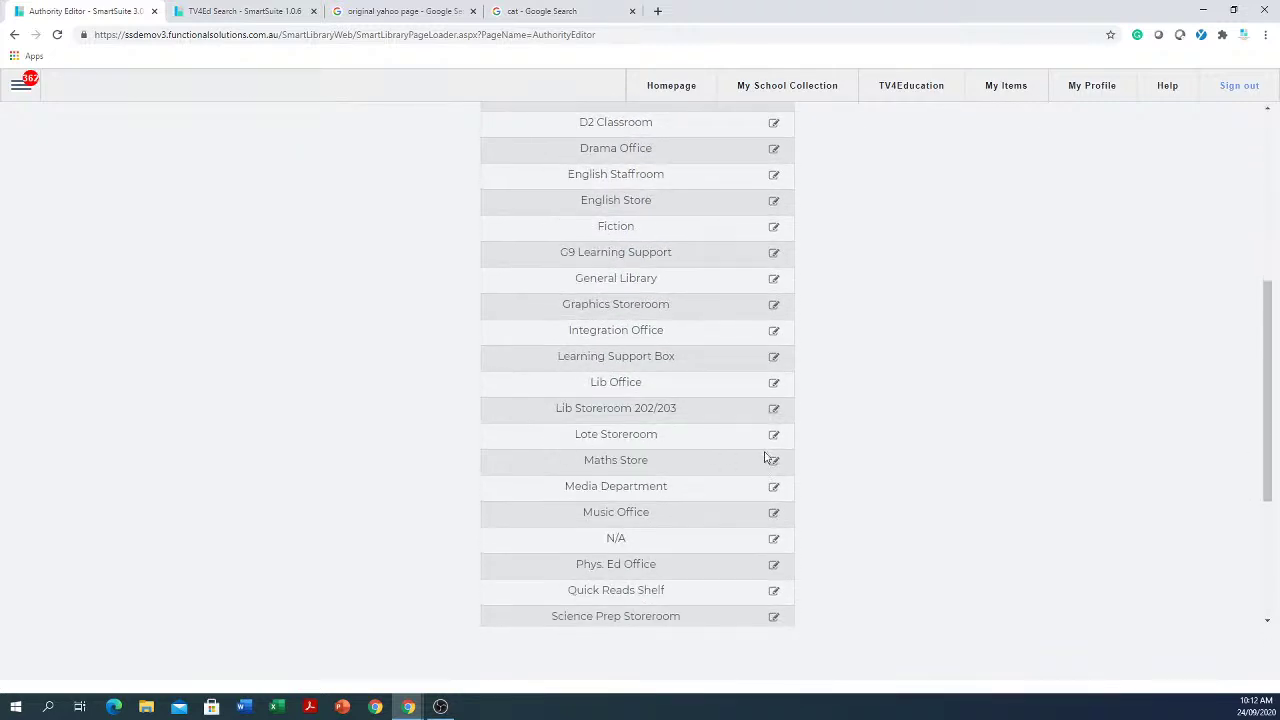
click(773, 436)
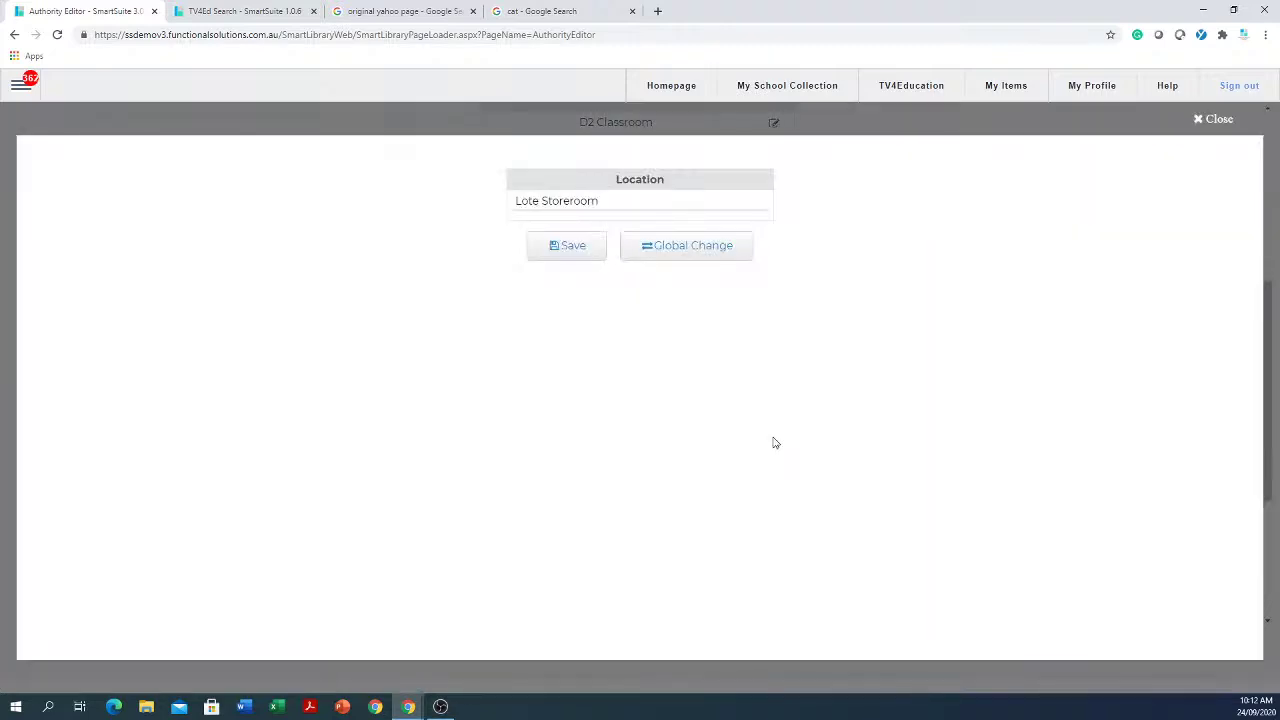
click(1228, 120)
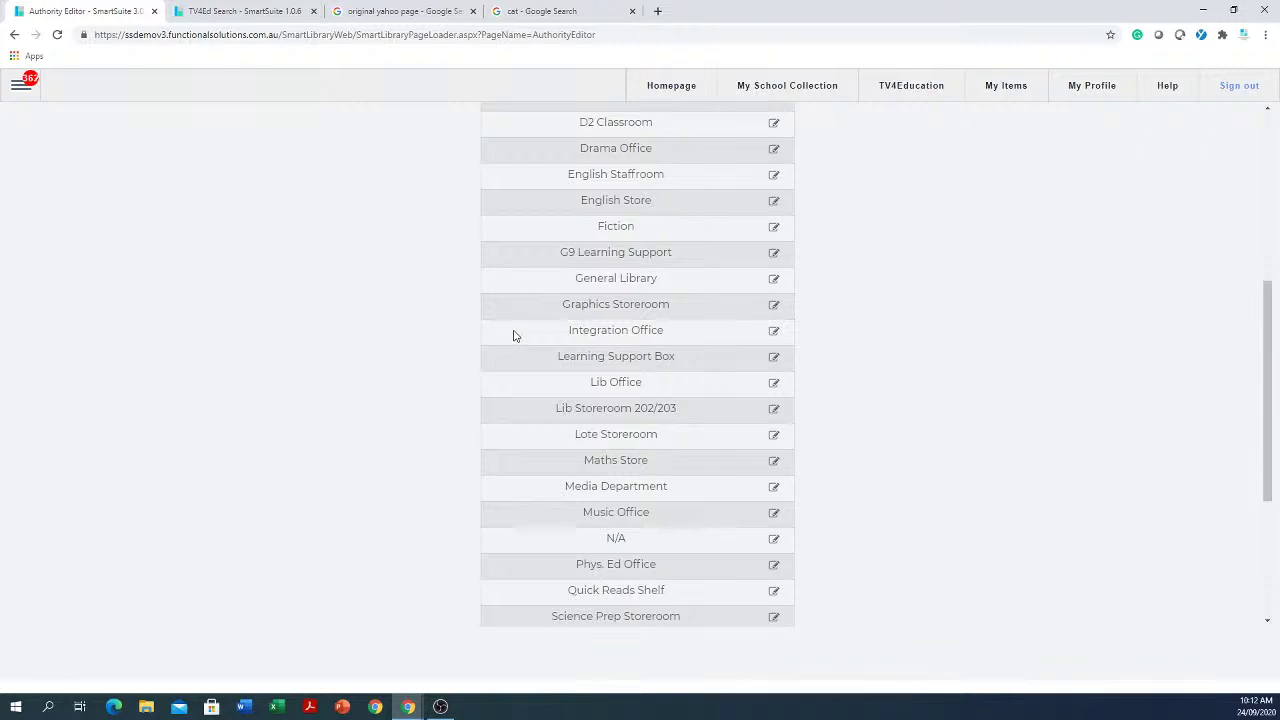
scroll(513, 336, up, 1)
scroll(513, 336, up, 1)
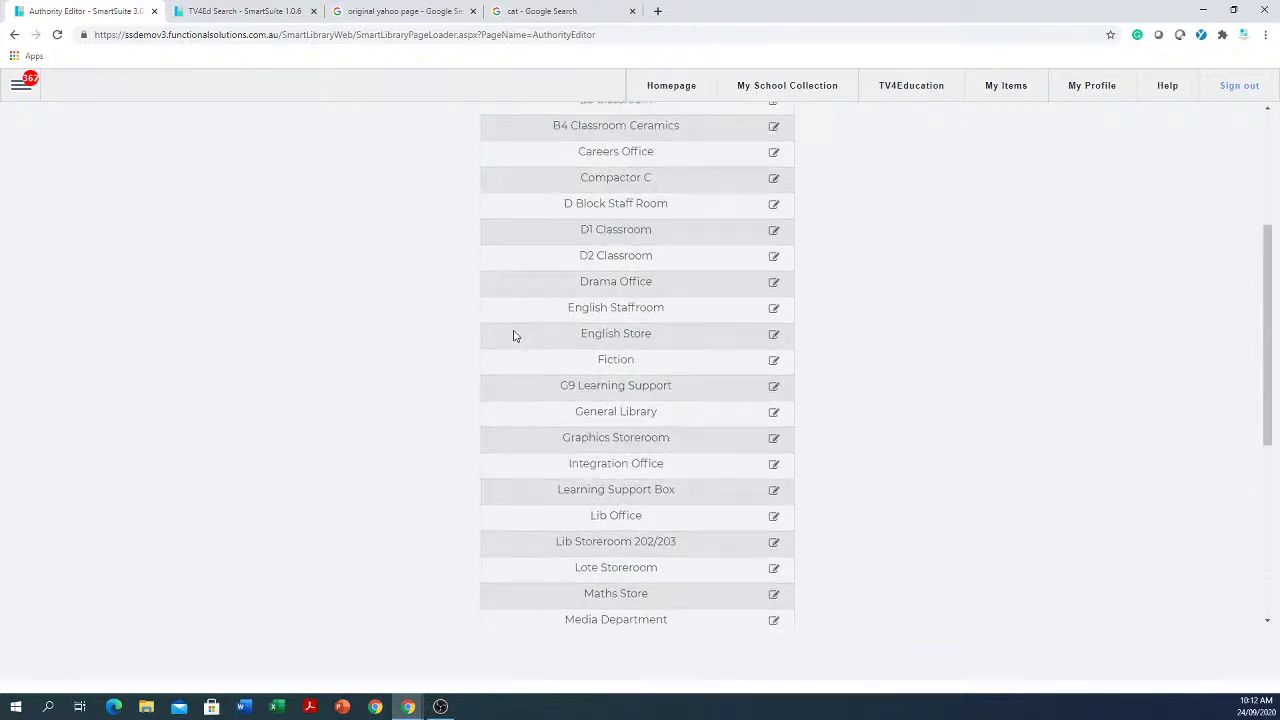
scroll(513, 336, up, 4)
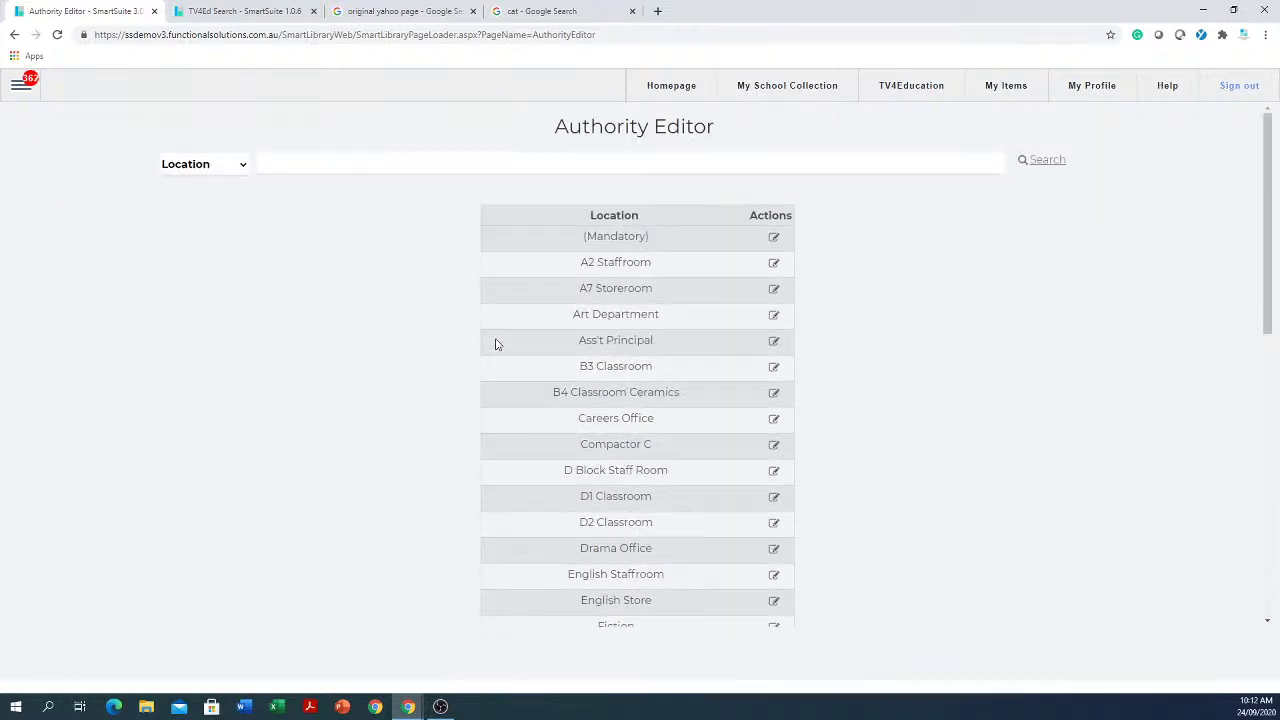
Step: Choose Sublocation to list (Mandatory), Emglish, N/A, Online and Seniors
click(240, 170)
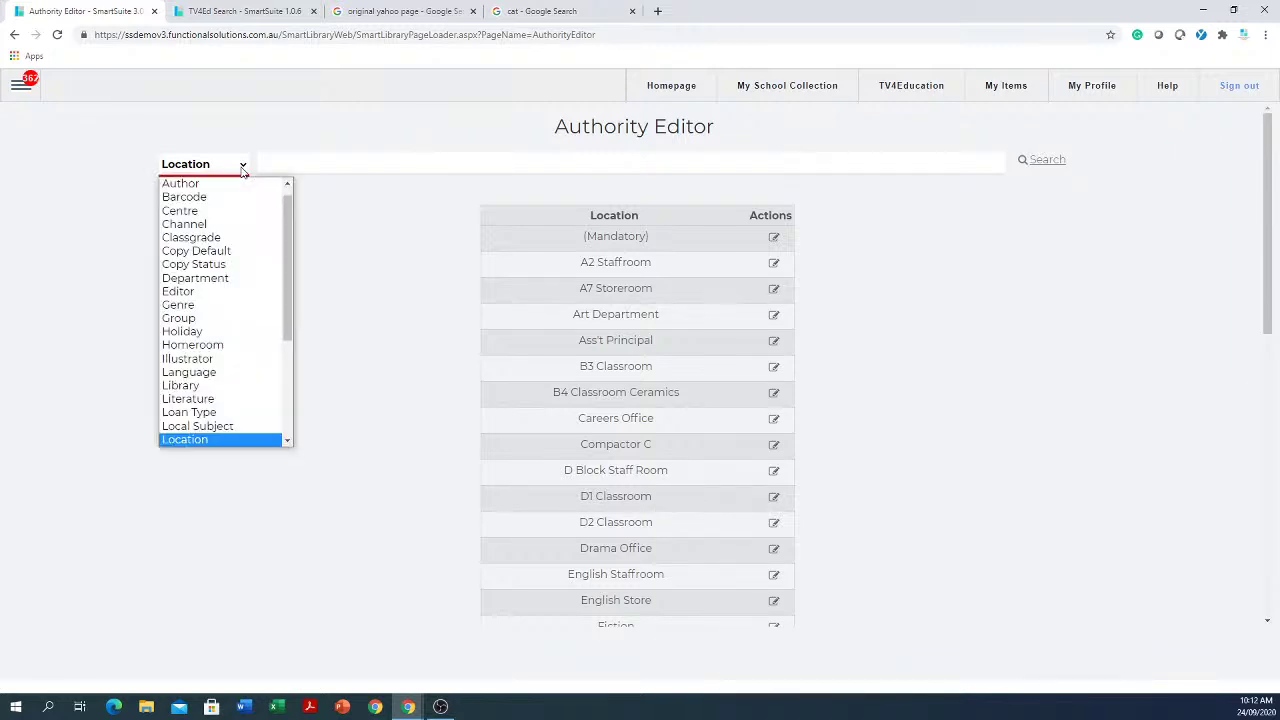
scroll(245, 321, down, 3)
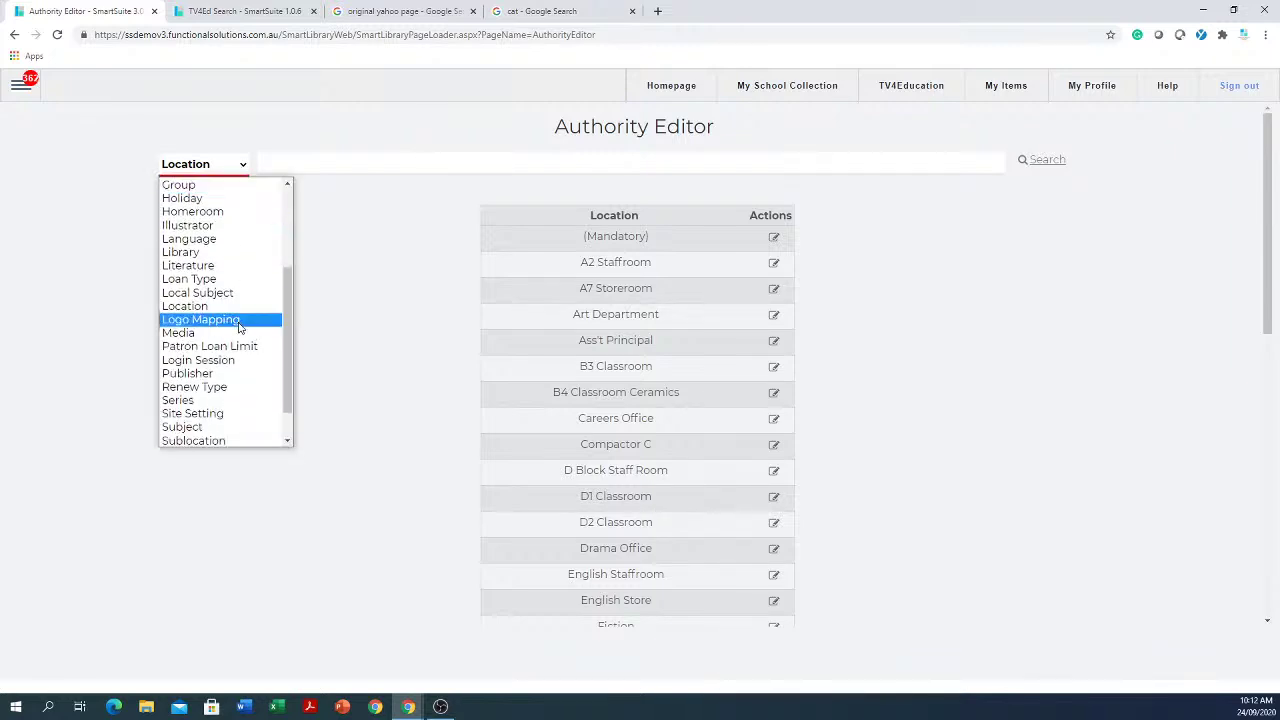
scroll(200, 440, down, 1)
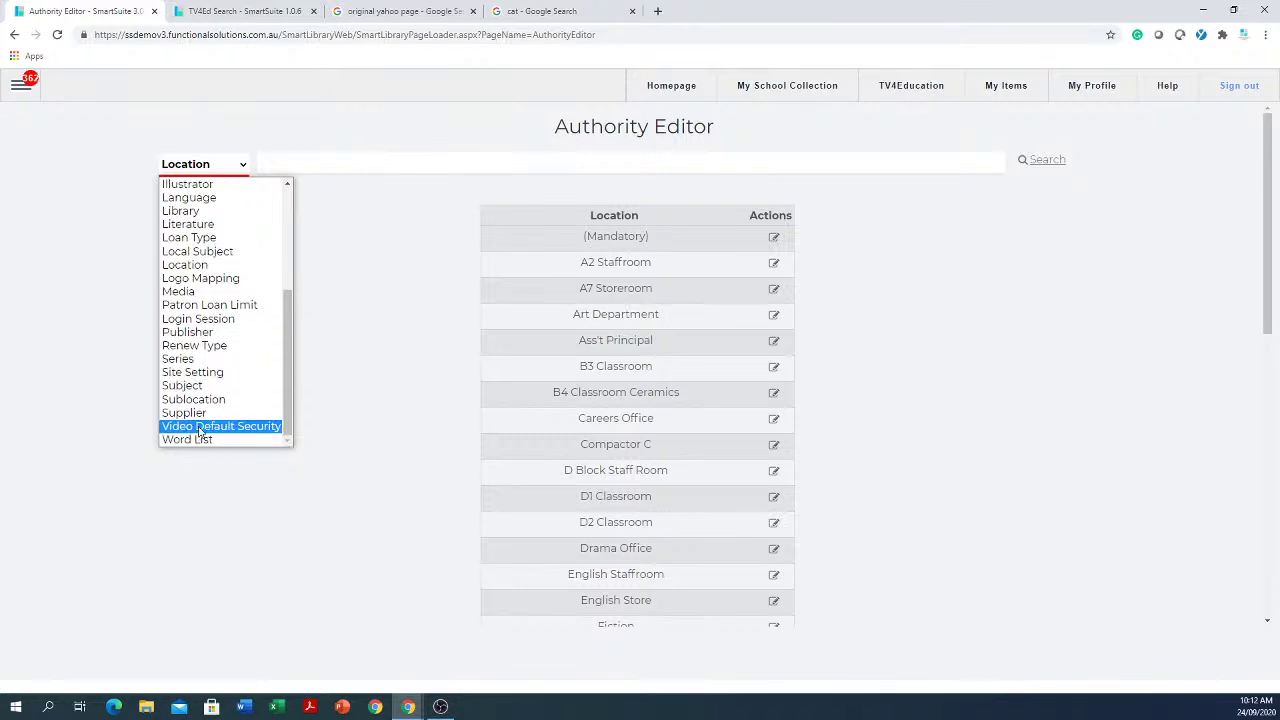
click(200, 402)
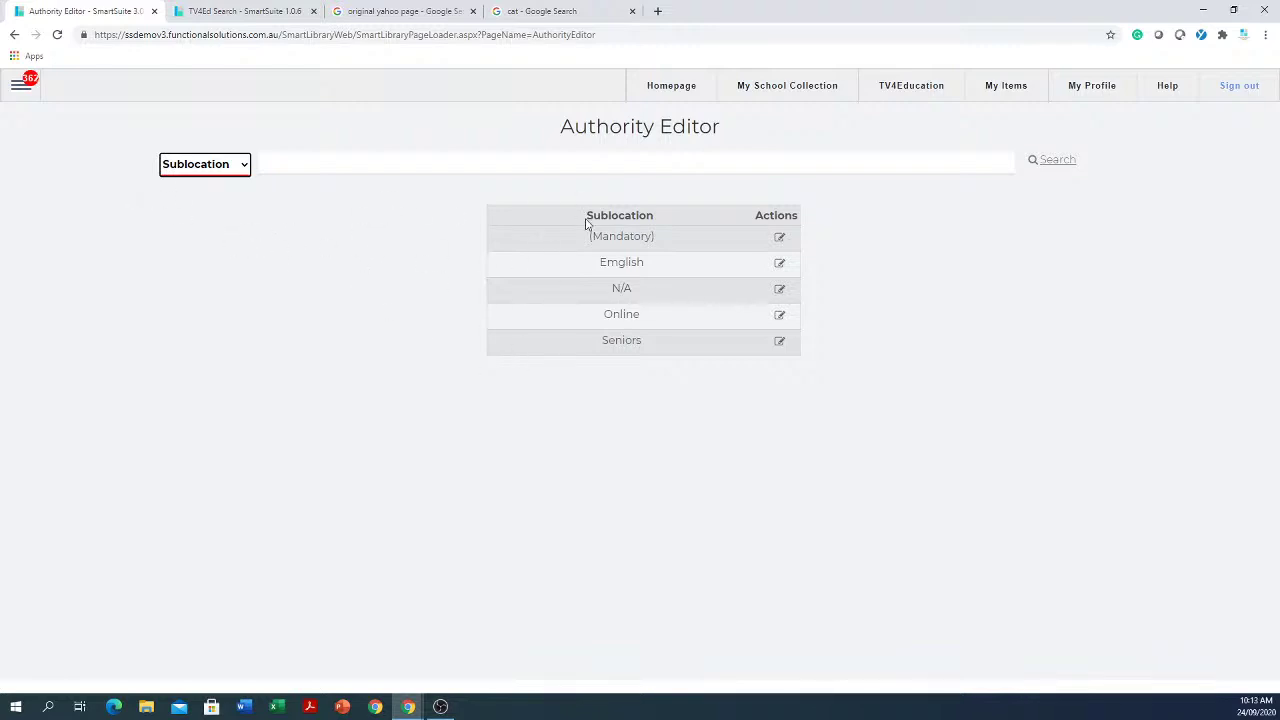
Step: Switch to the Loan Type list and add a new entry 'term one'
click(244, 167)
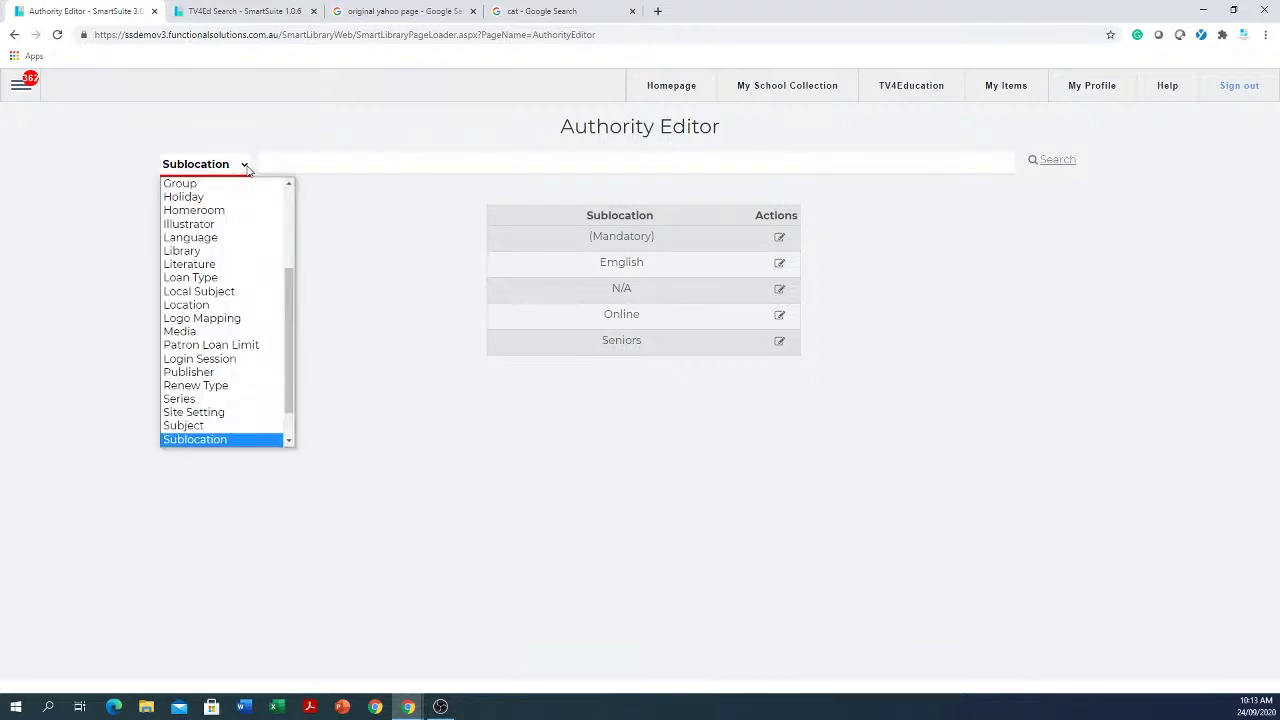
click(220, 278)
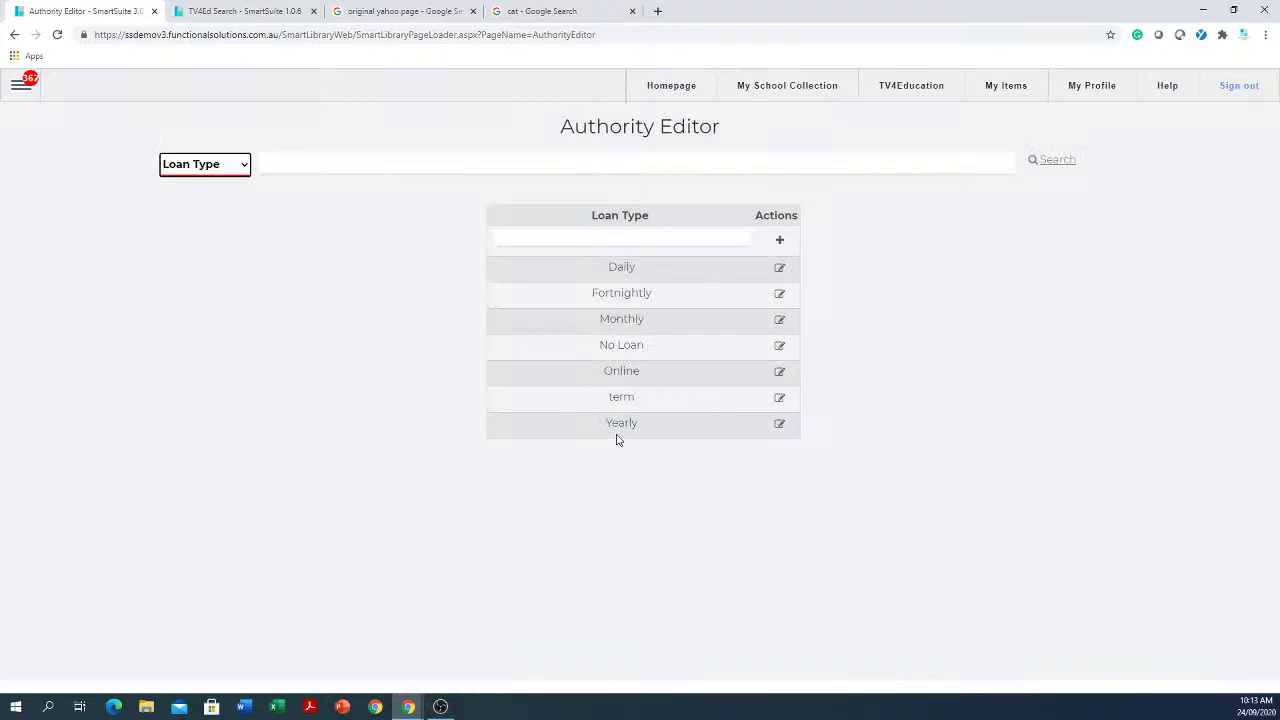
click(639, 242)
click(638, 240)
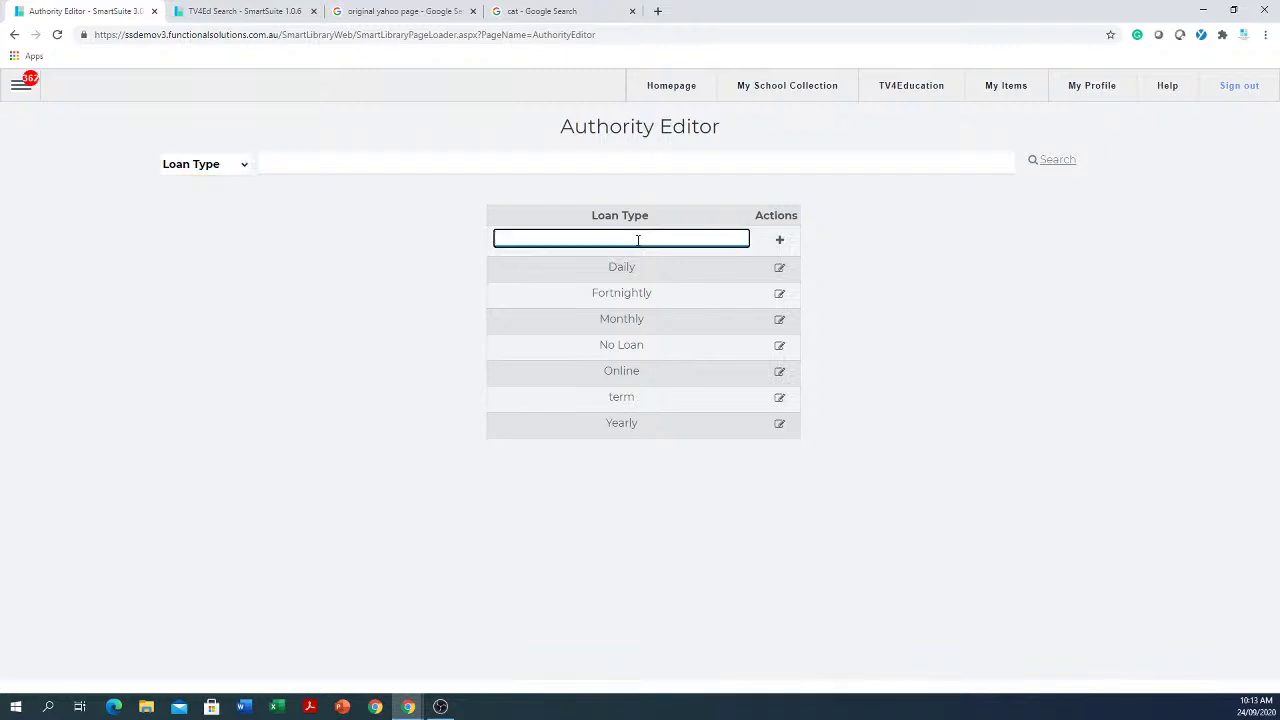
text(term one)
click(779, 241)
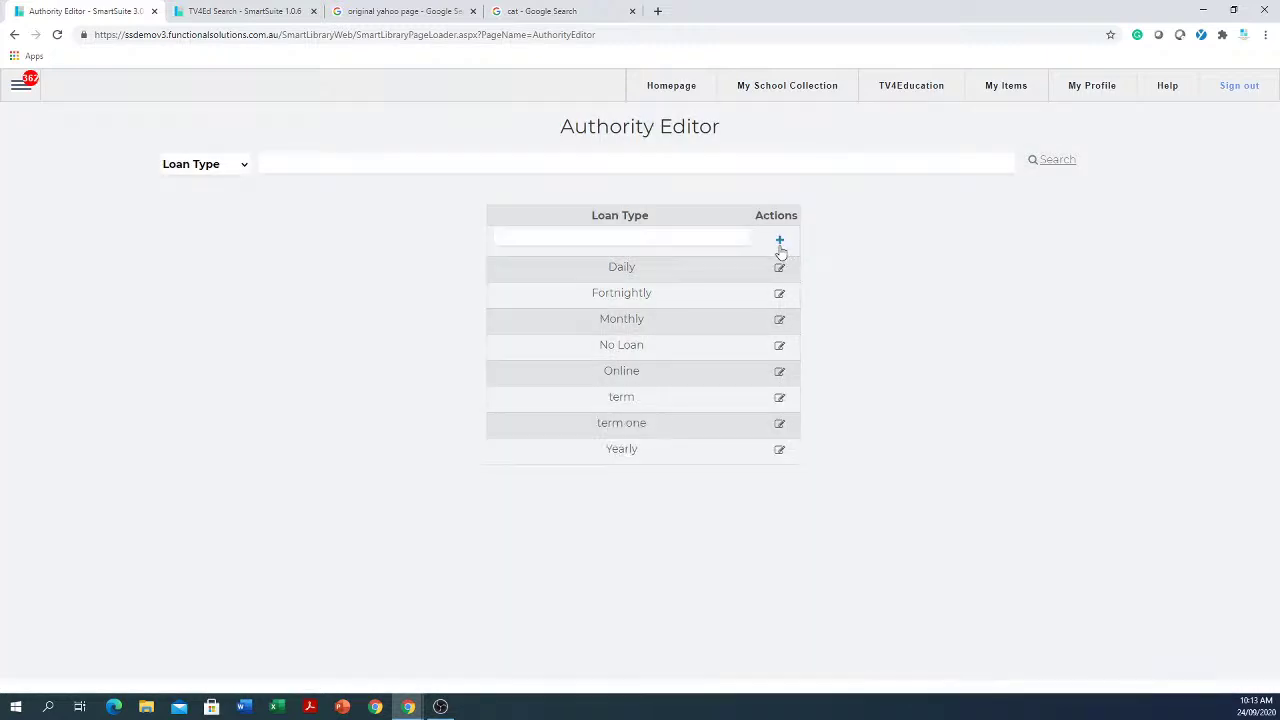
Step: Open the term one loan type and enter a loan period of 100
click(781, 429)
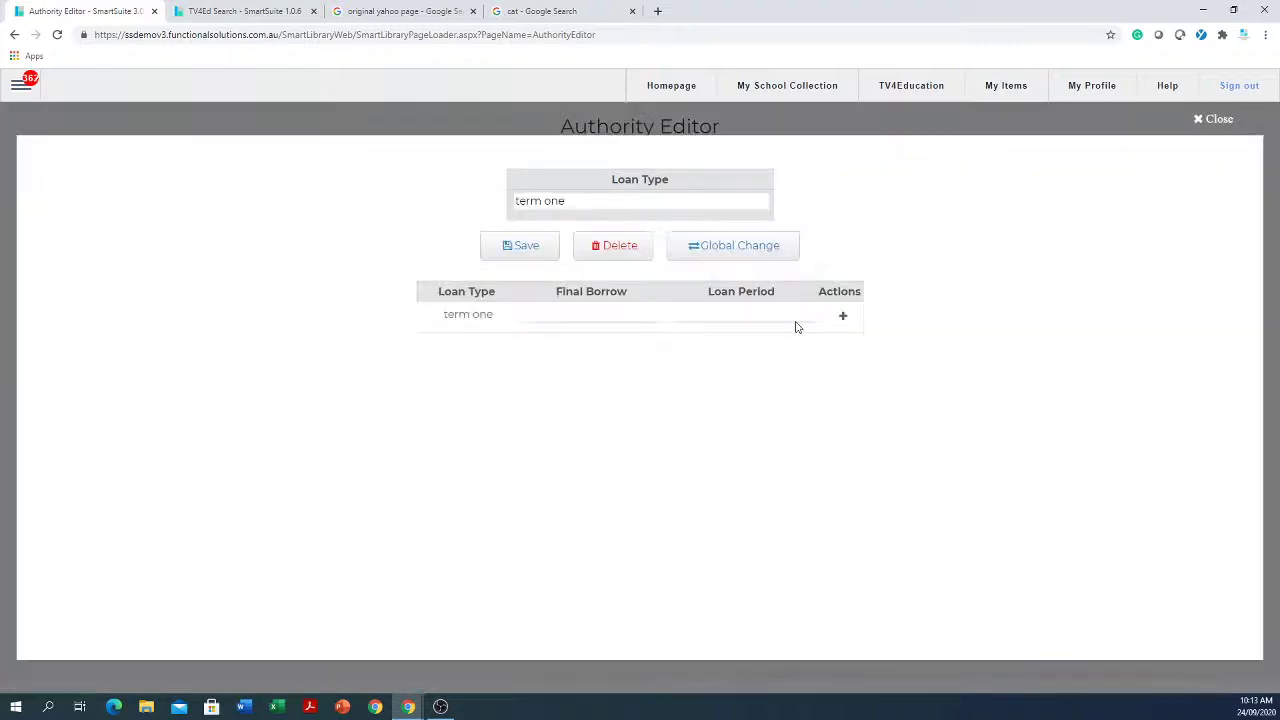
click(780, 316)
text(100)
Step: Set term one's final borrow date to 17 March 2021, then save and close
click(612, 314)
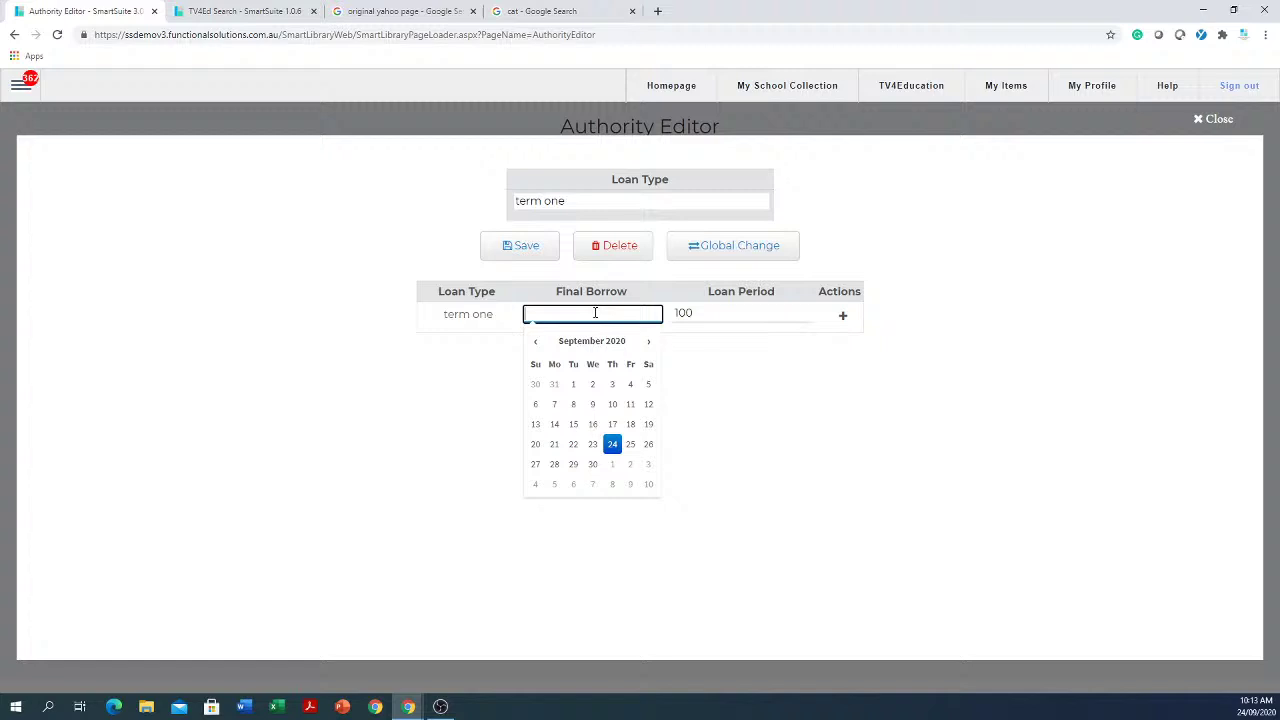
click(533, 345)
click(533, 345)
click(650, 344)
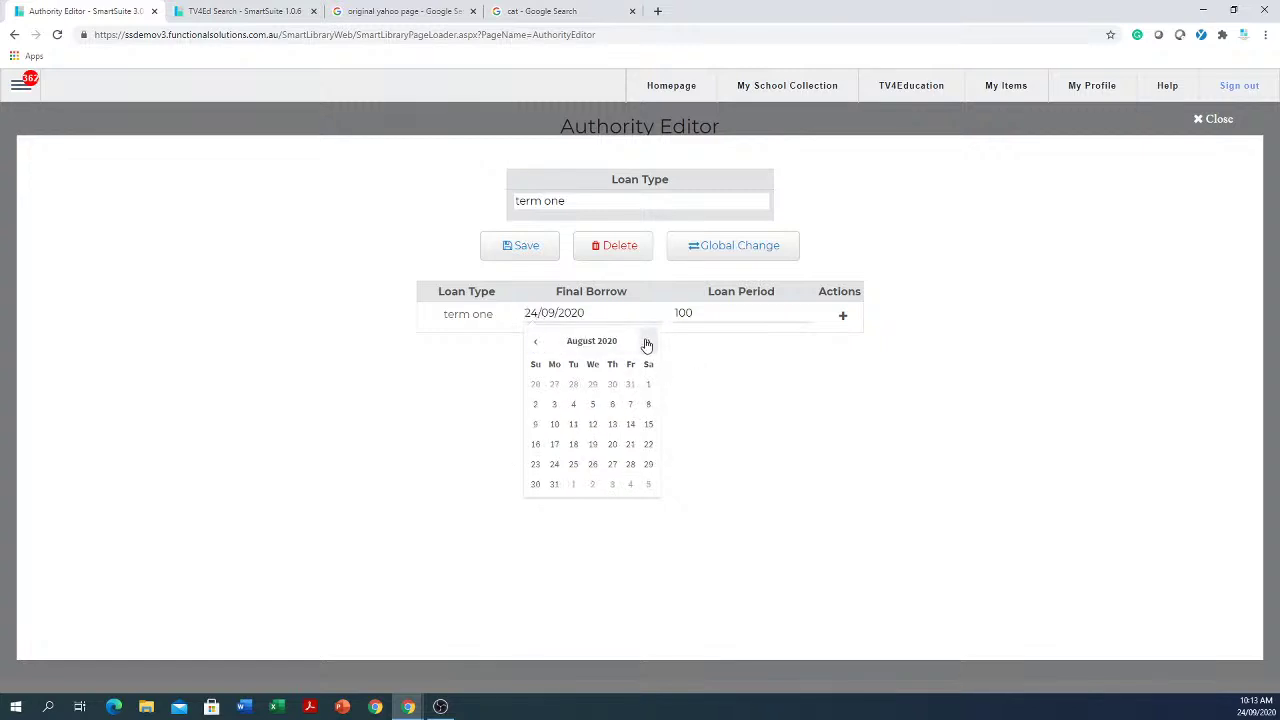
click(650, 344)
click(650, 344)
click(649, 342)
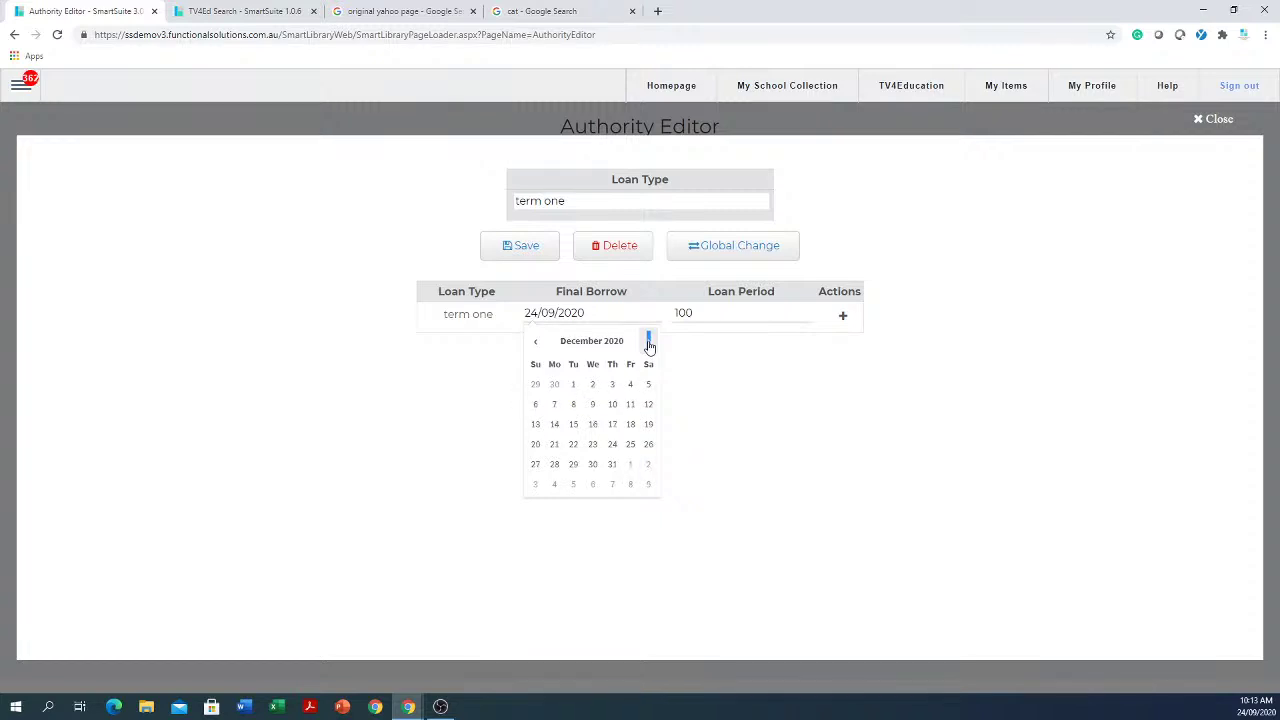
click(649, 342)
click(649, 342)
click(649, 342)
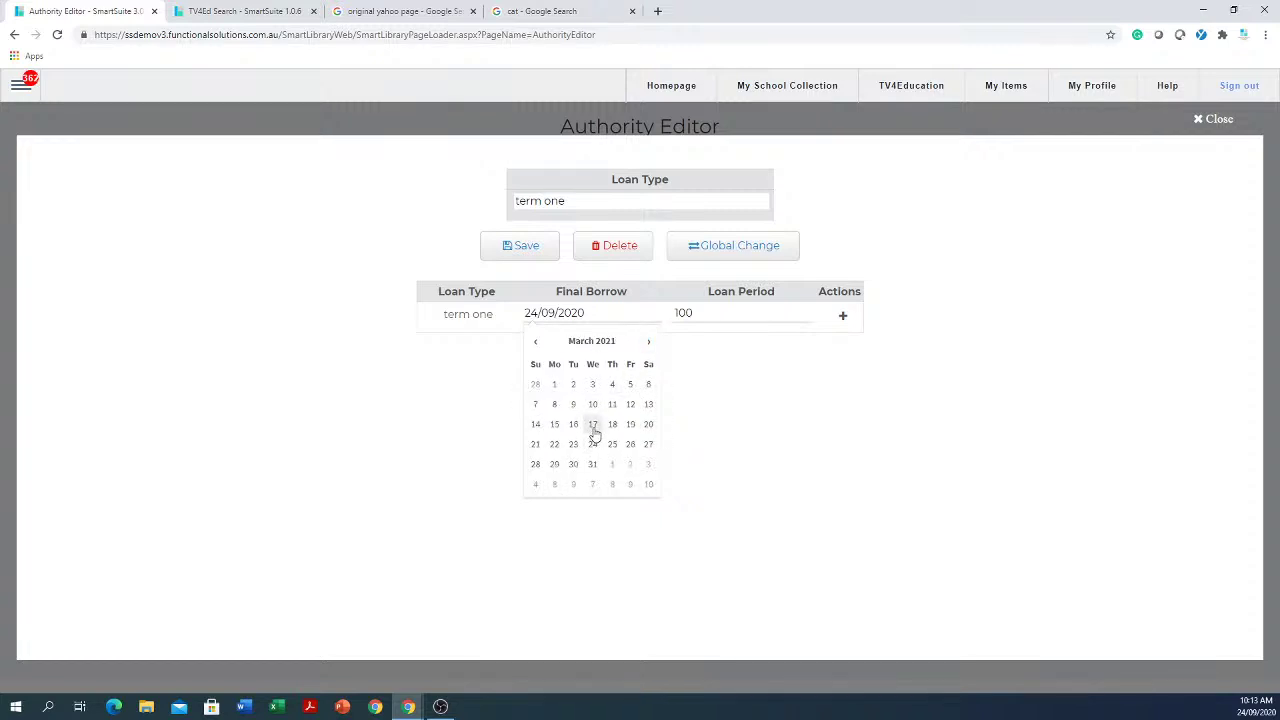
click(593, 425)
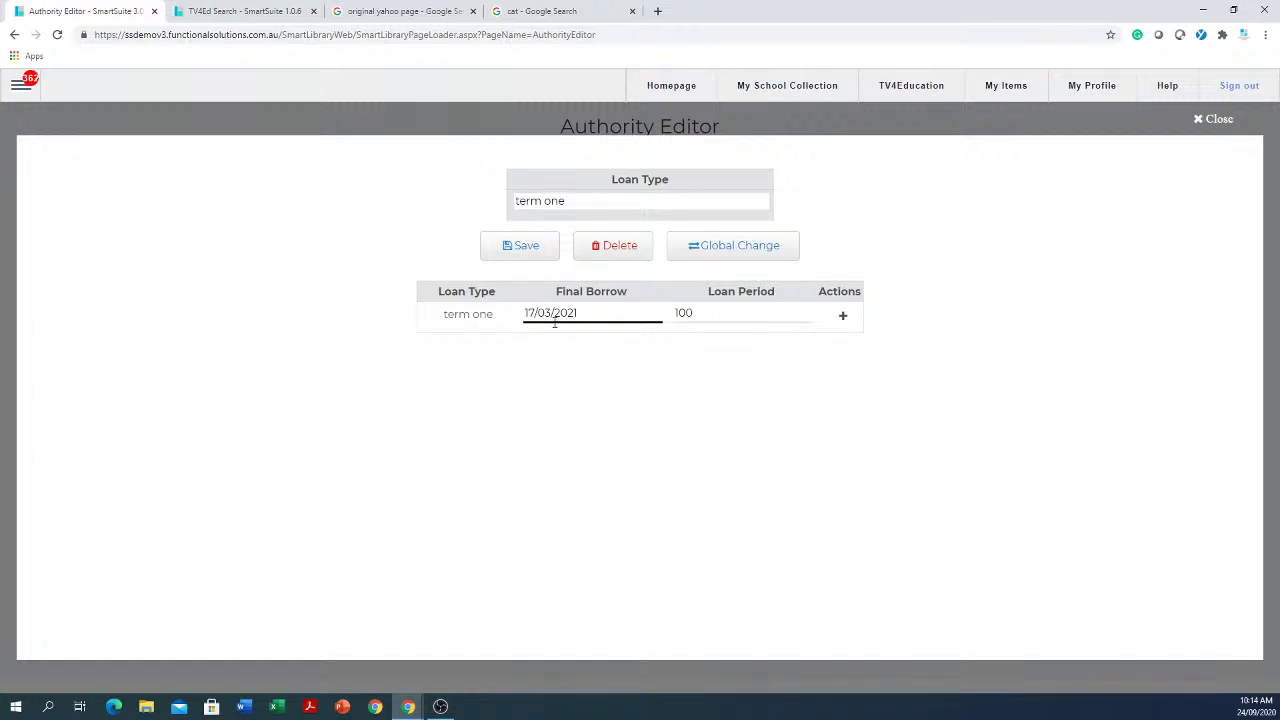
click(527, 254)
click(1217, 120)
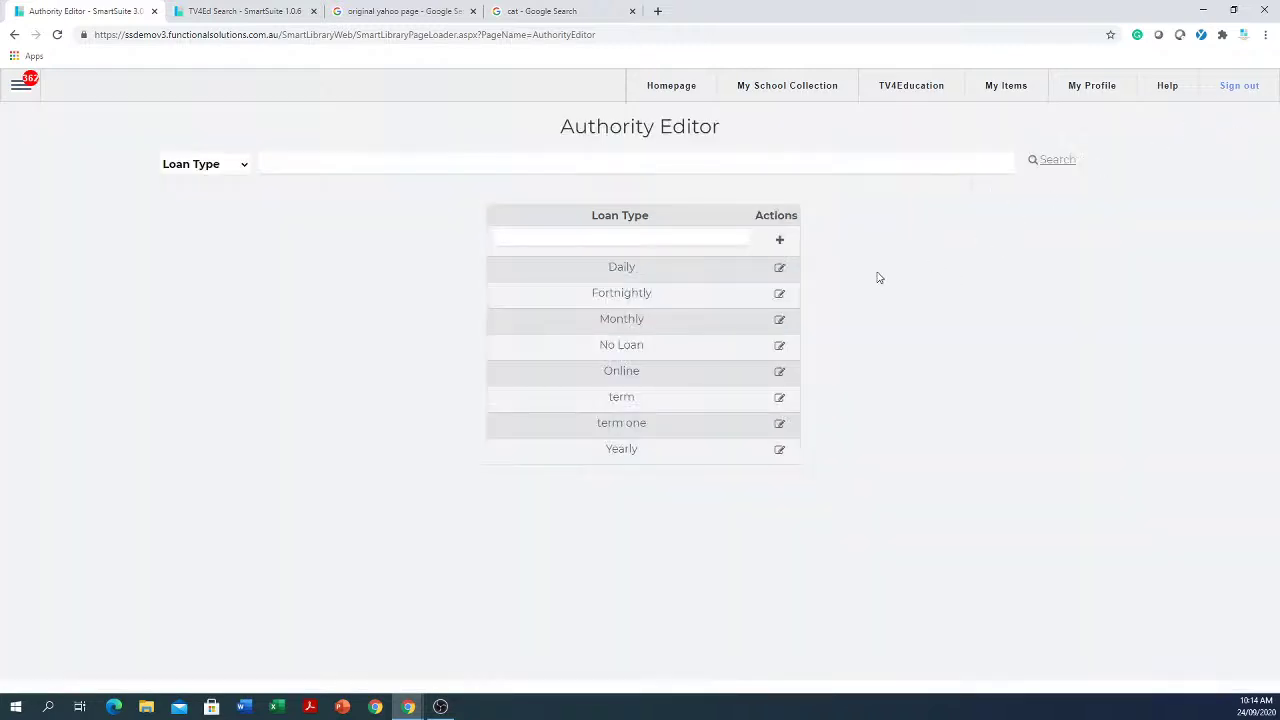
Step: Switch the authority list to Renew Type
click(245, 166)
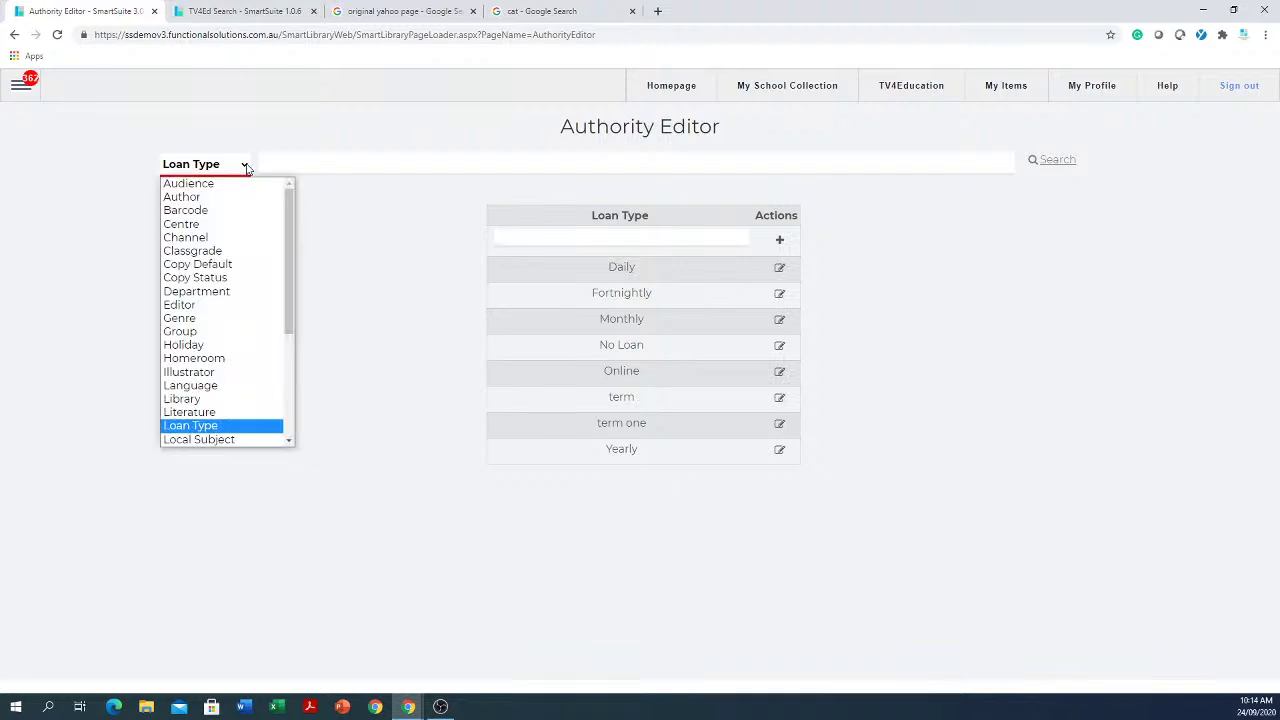
scroll(286, 345, down, 3)
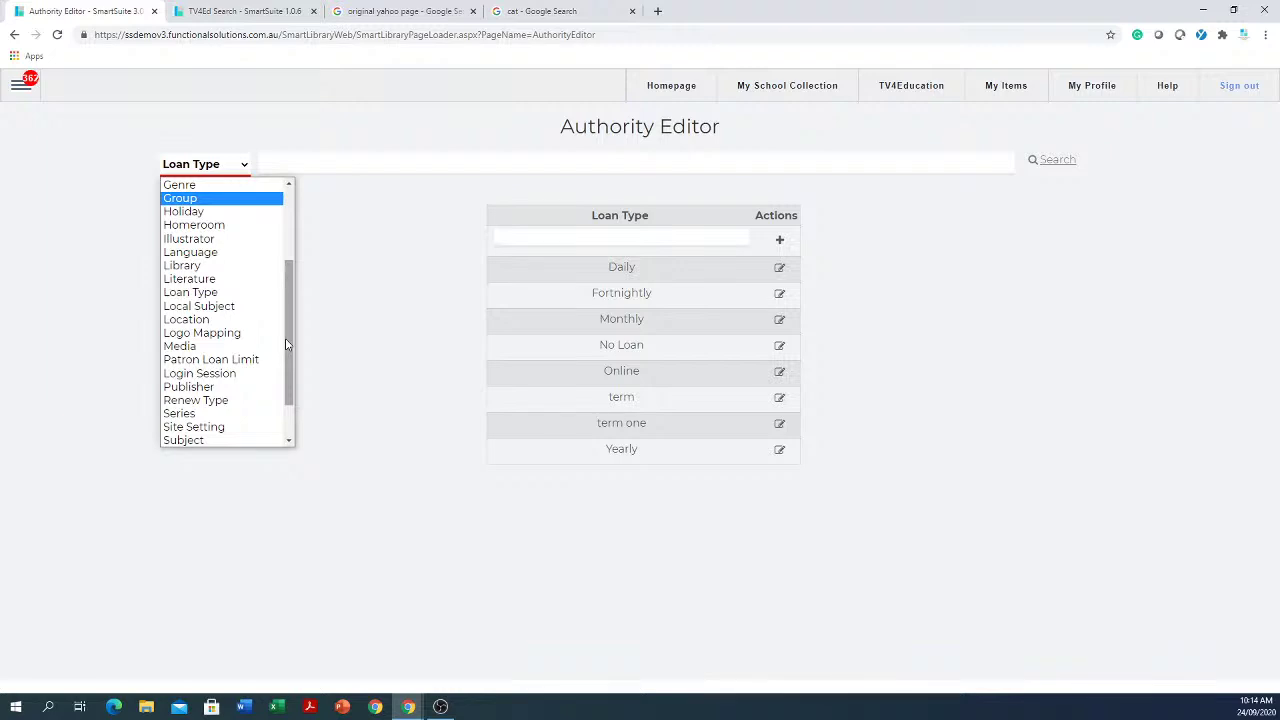
scroll(220, 320, down, 1)
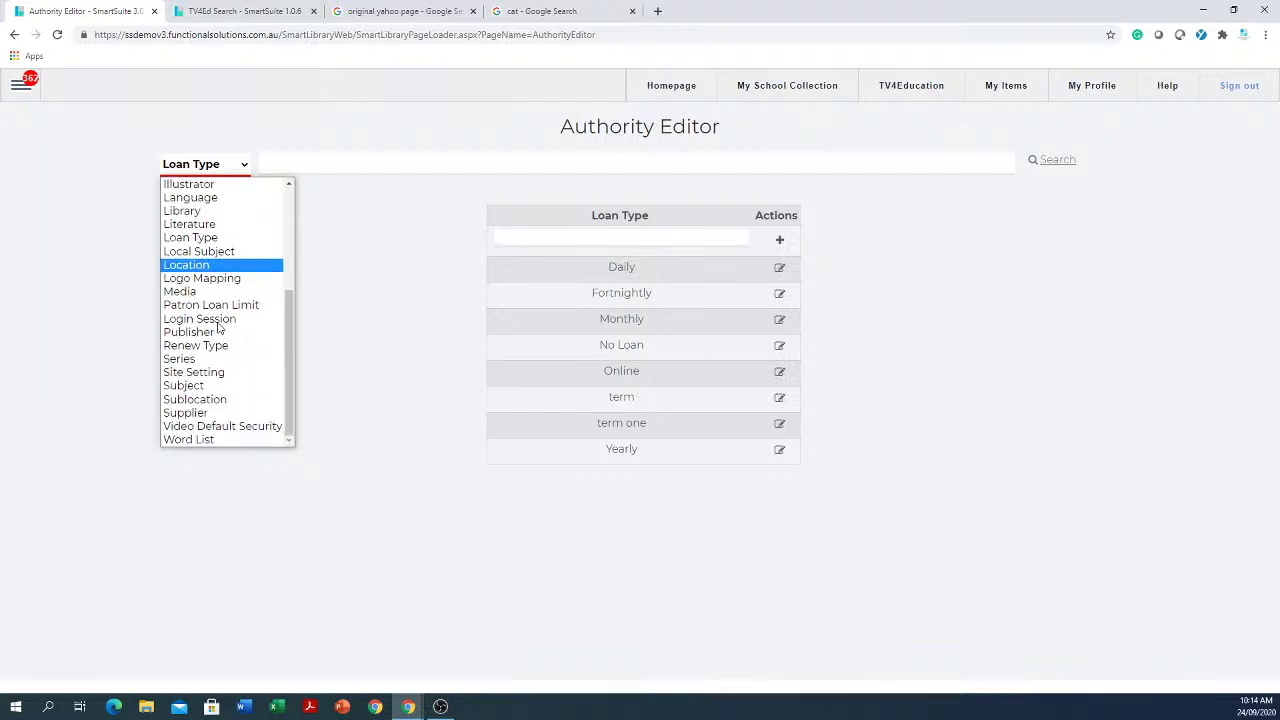
click(209, 346)
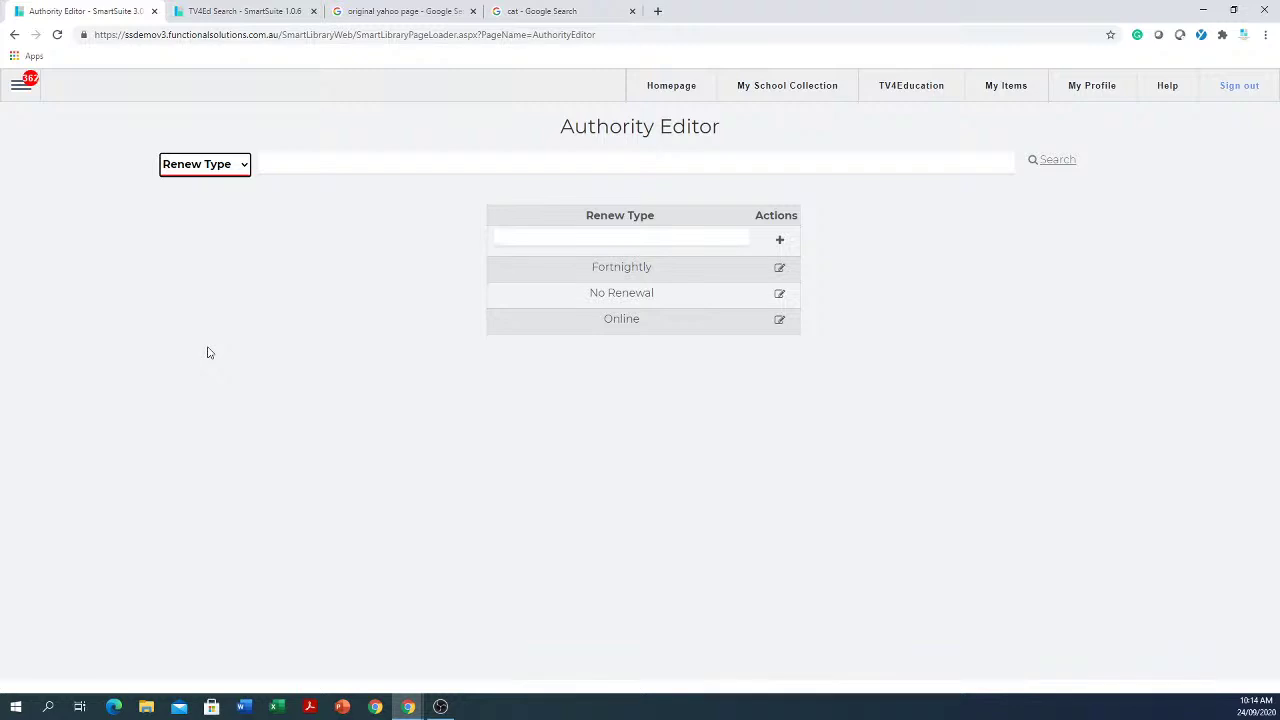
click(602, 240)
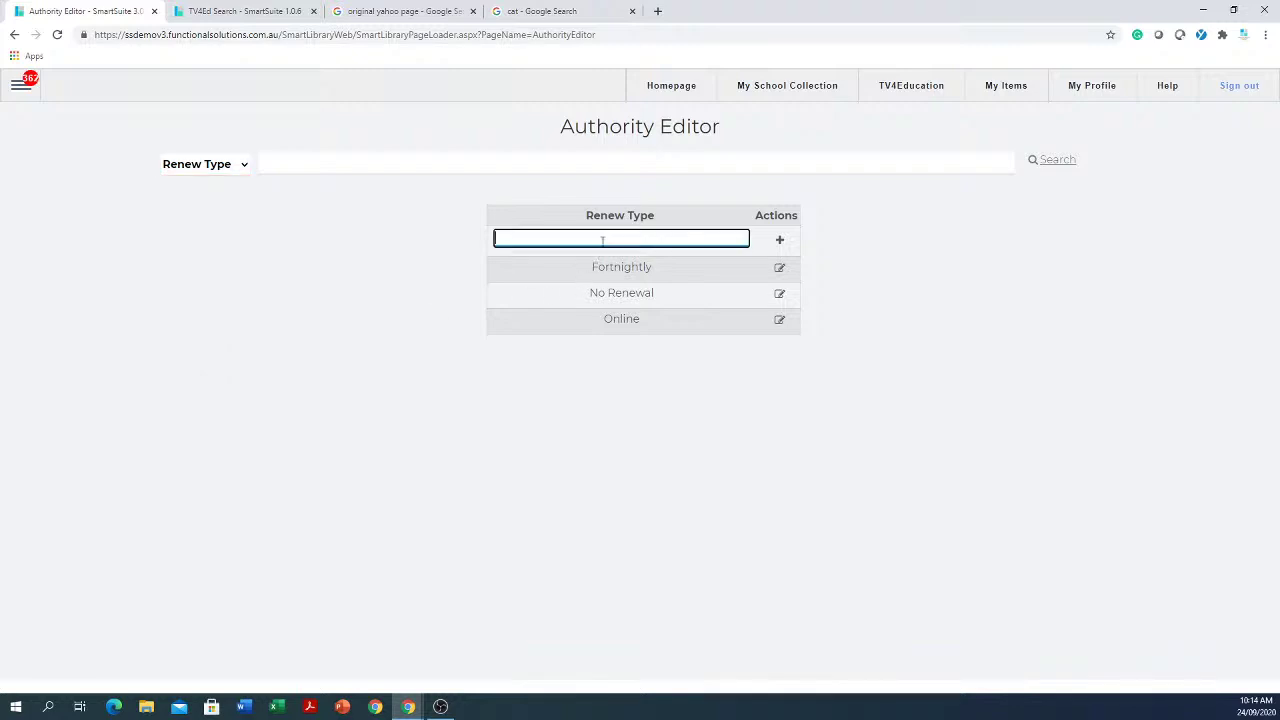
Step: Inspect the Fortnightly renew type (renew period 14) and close it without changes
click(779, 267)
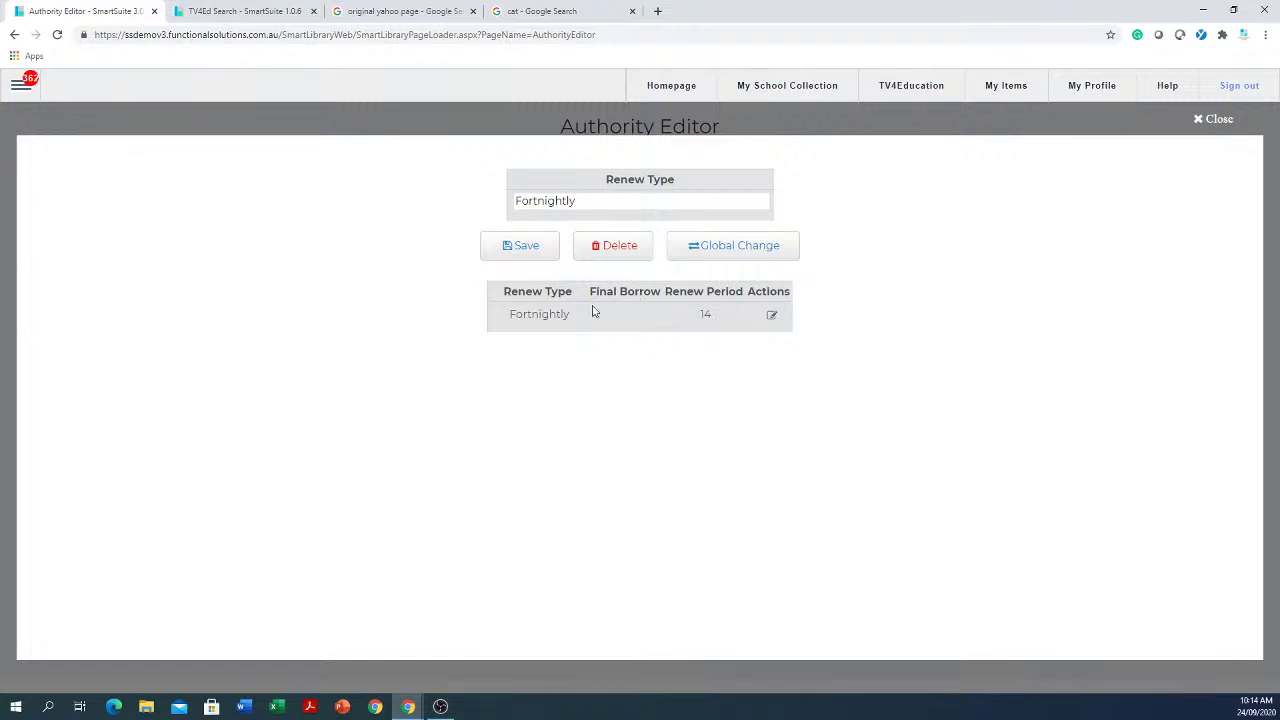
click(772, 316)
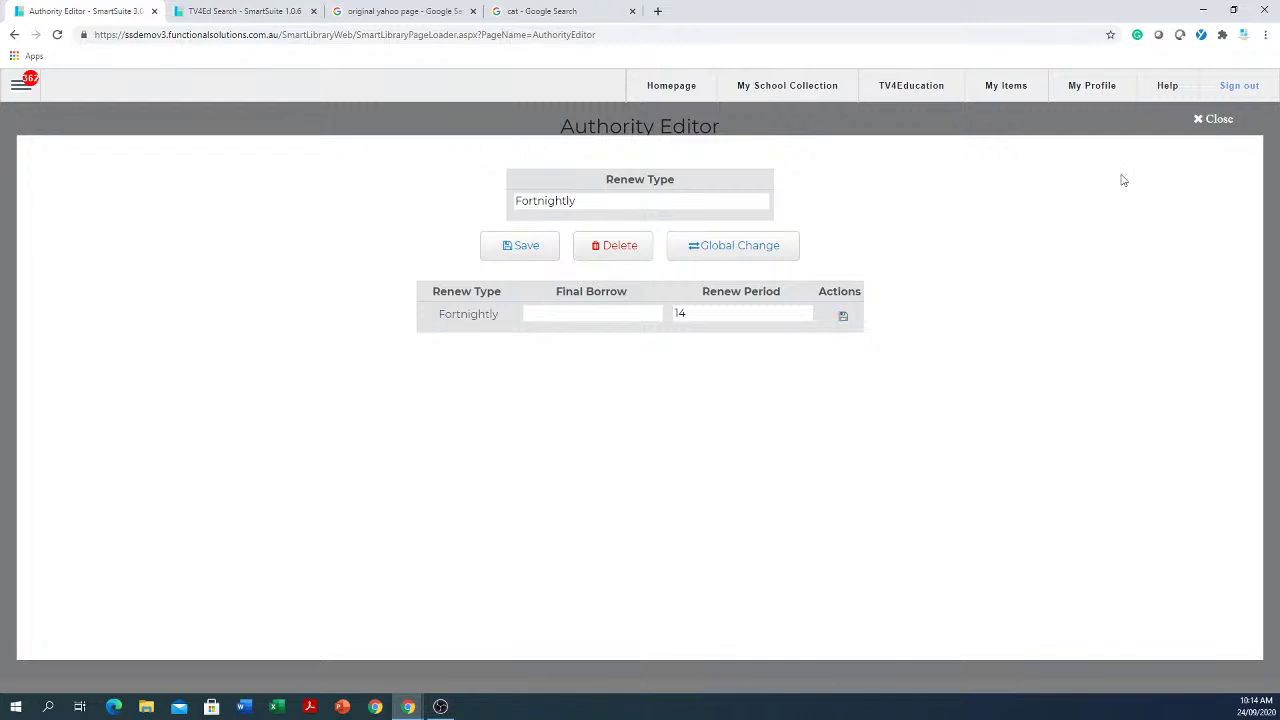
click(1200, 124)
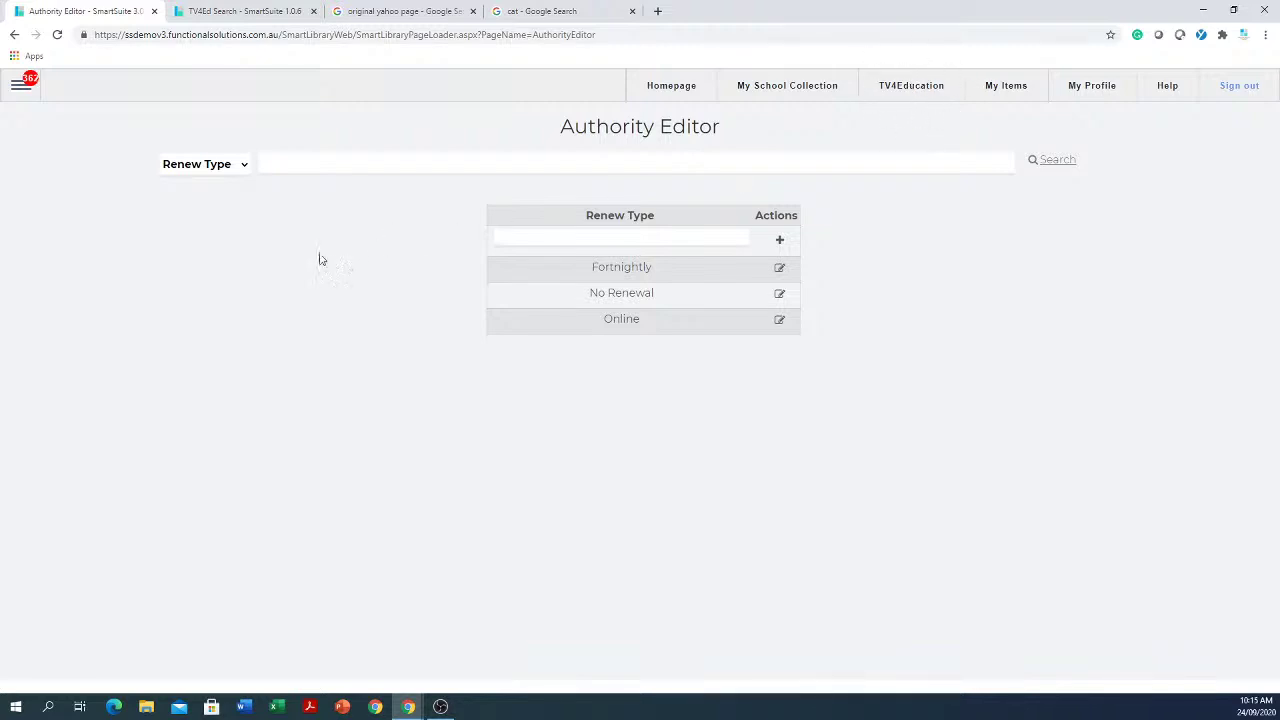
Step: Show the Video Default Security list and open the M classification showing security 10
click(244, 168)
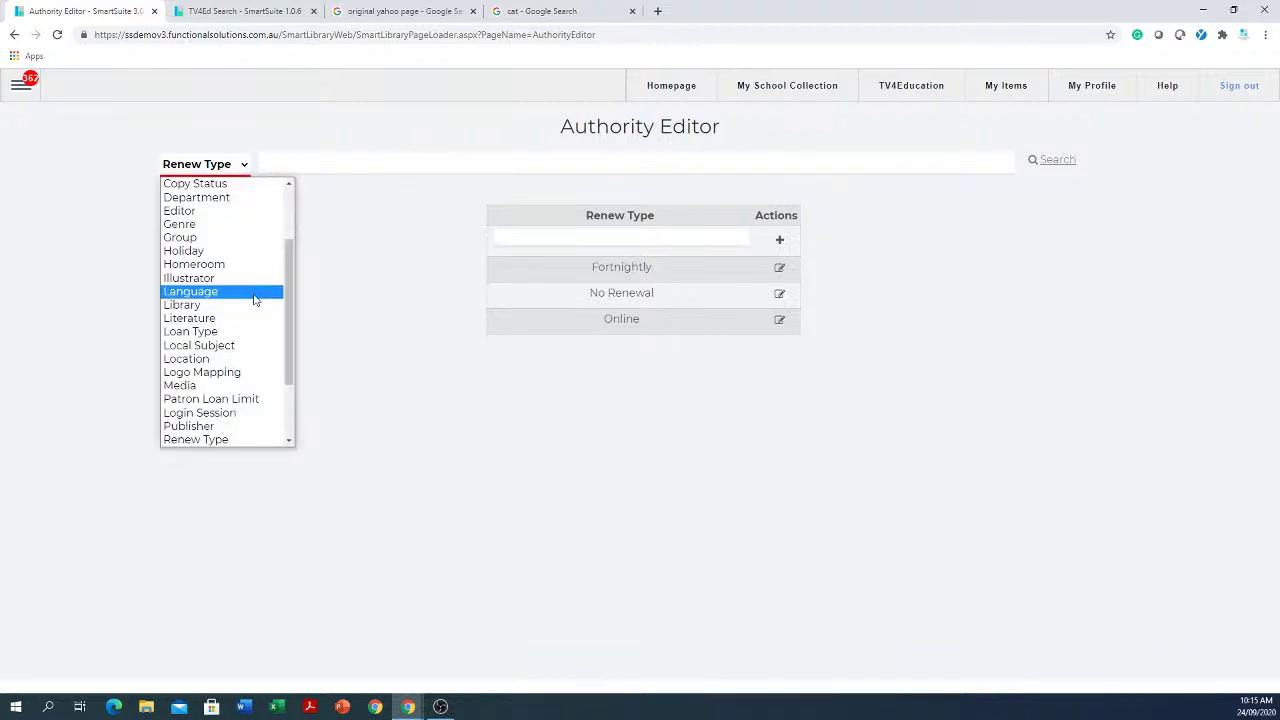
scroll(253, 304, down, 2)
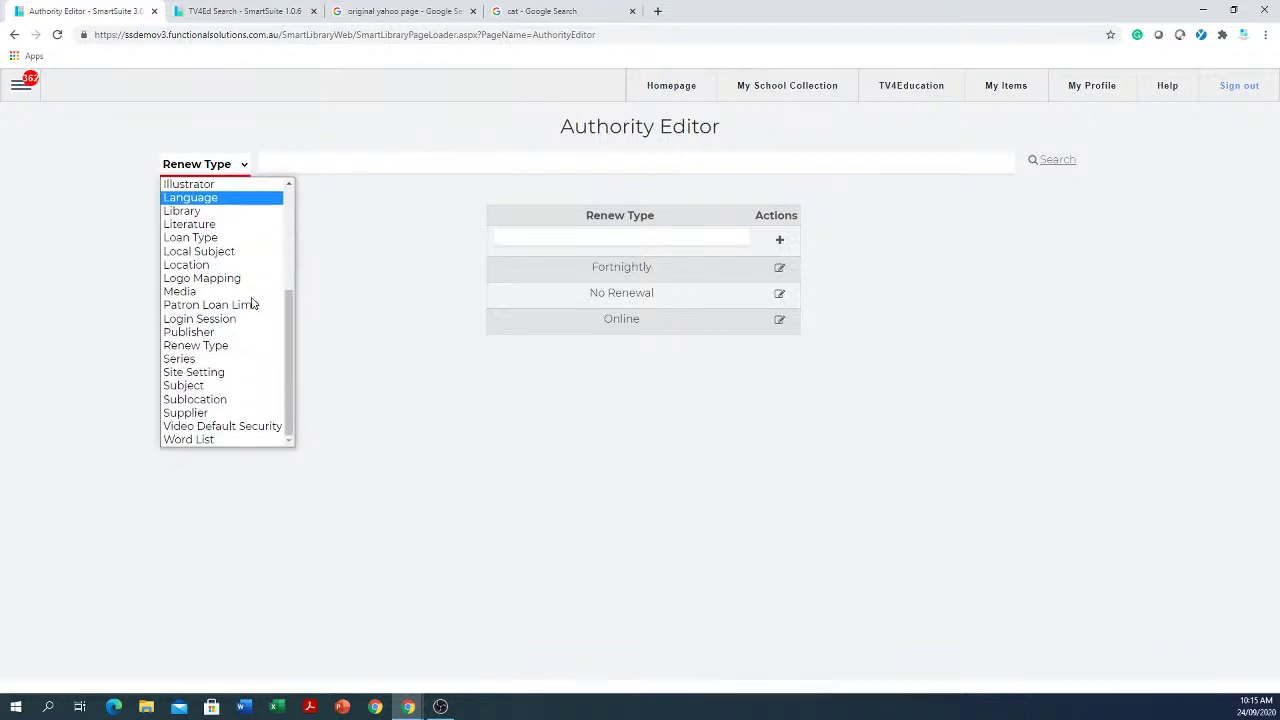
click(228, 428)
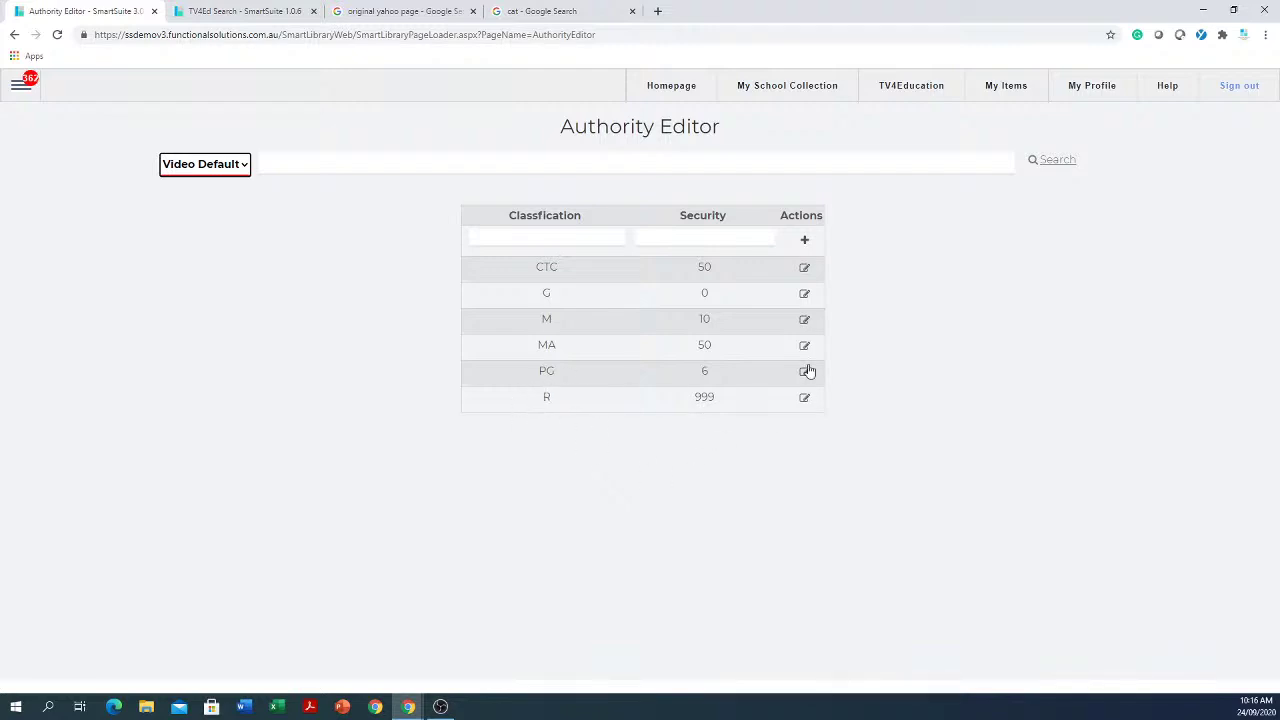
click(735, 238)
Step: Change the M classification's security from 10 to 9 and save
click(805, 321)
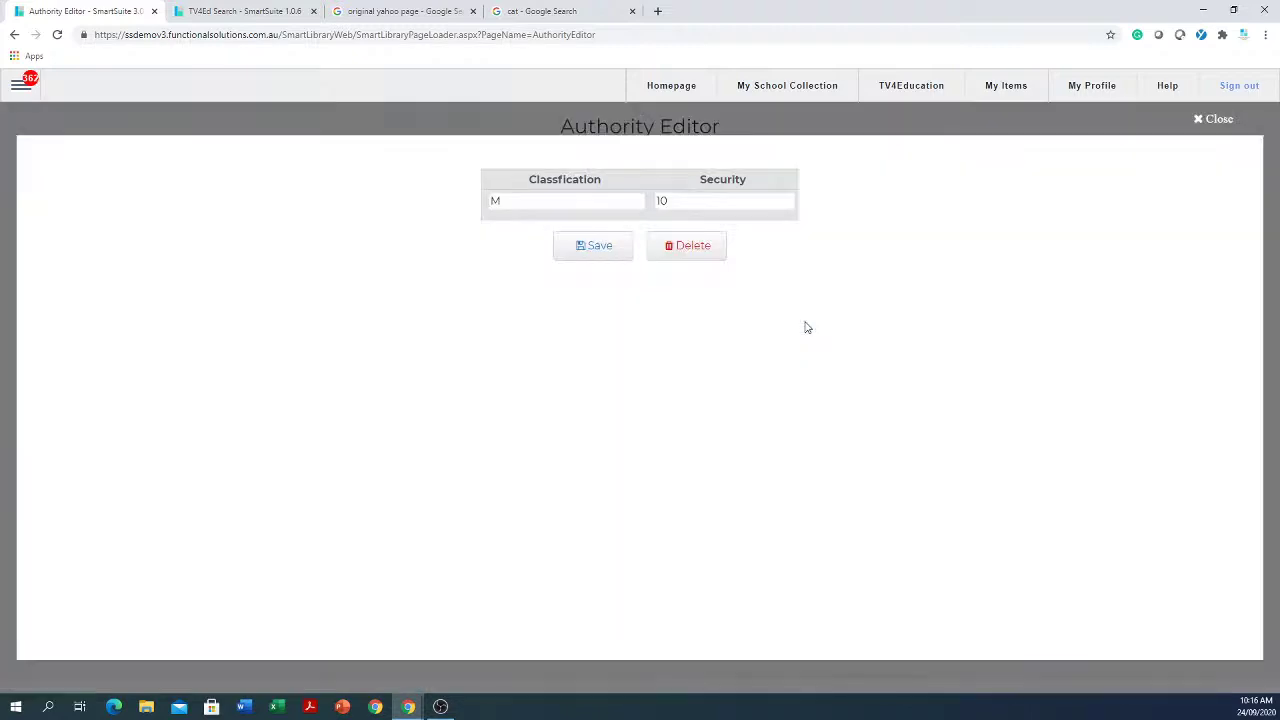
click(711, 205)
double_click(711, 205)
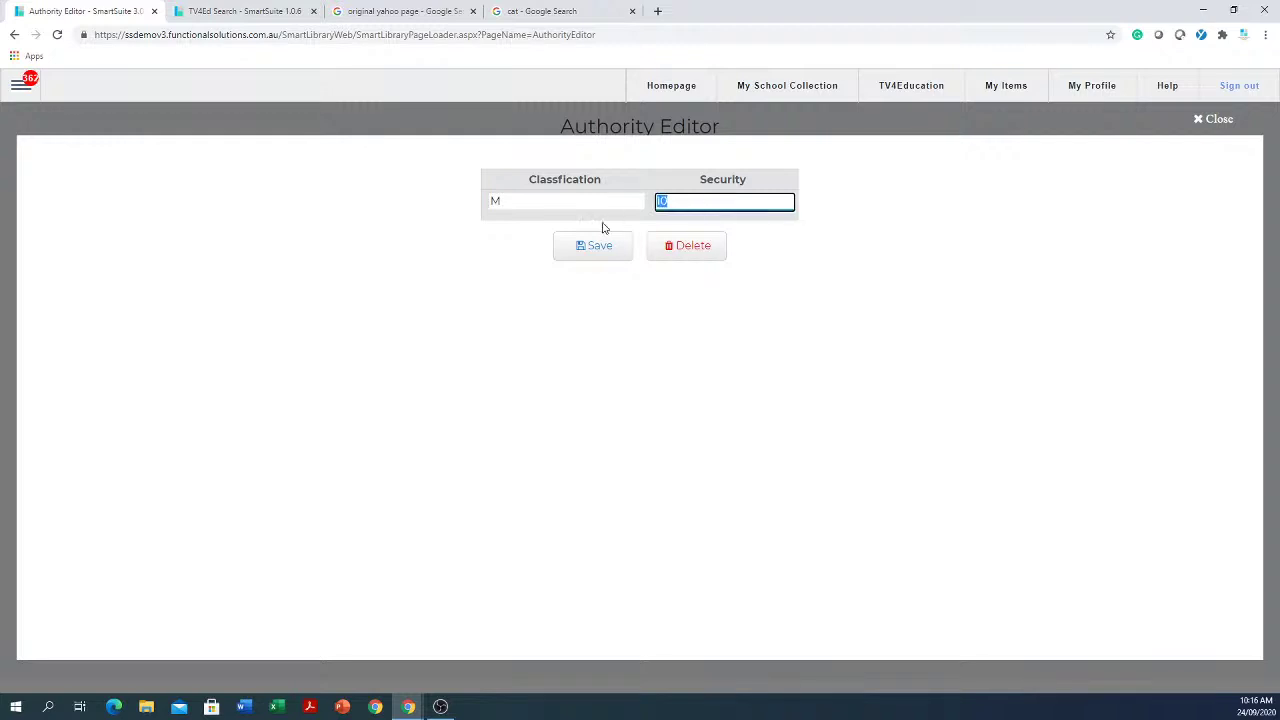
text(9)
click(595, 250)
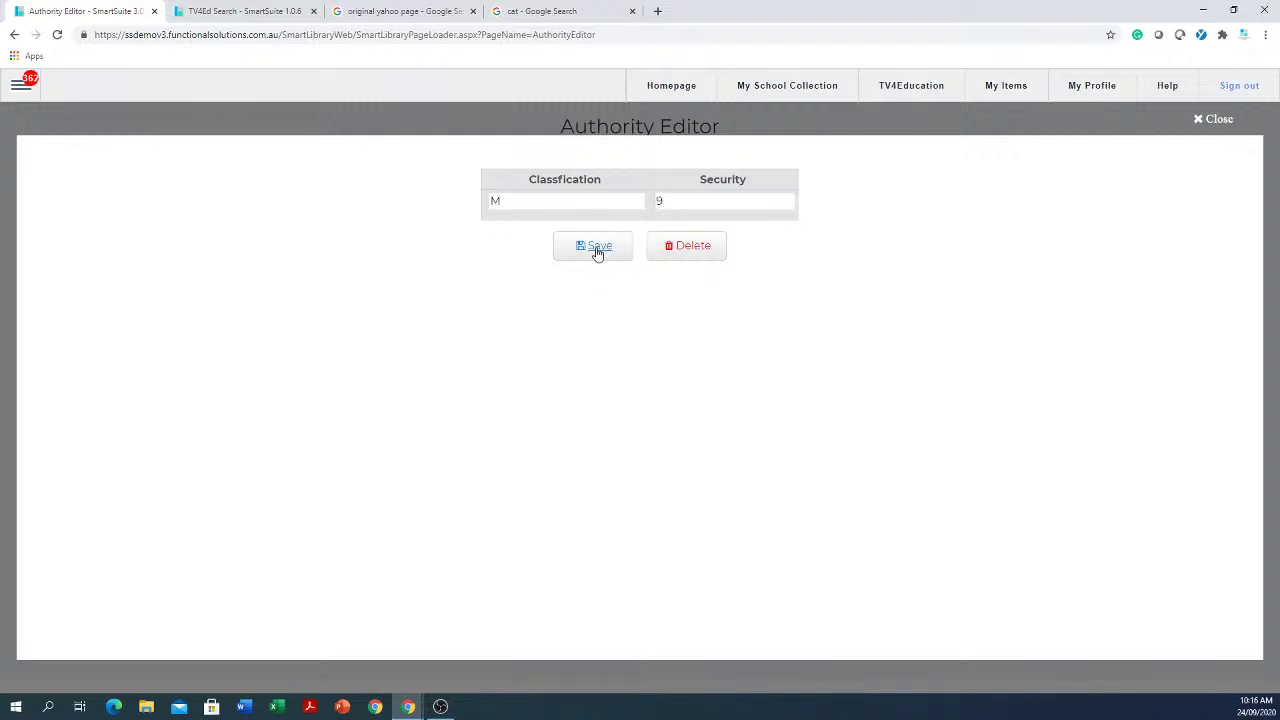
click(1215, 120)
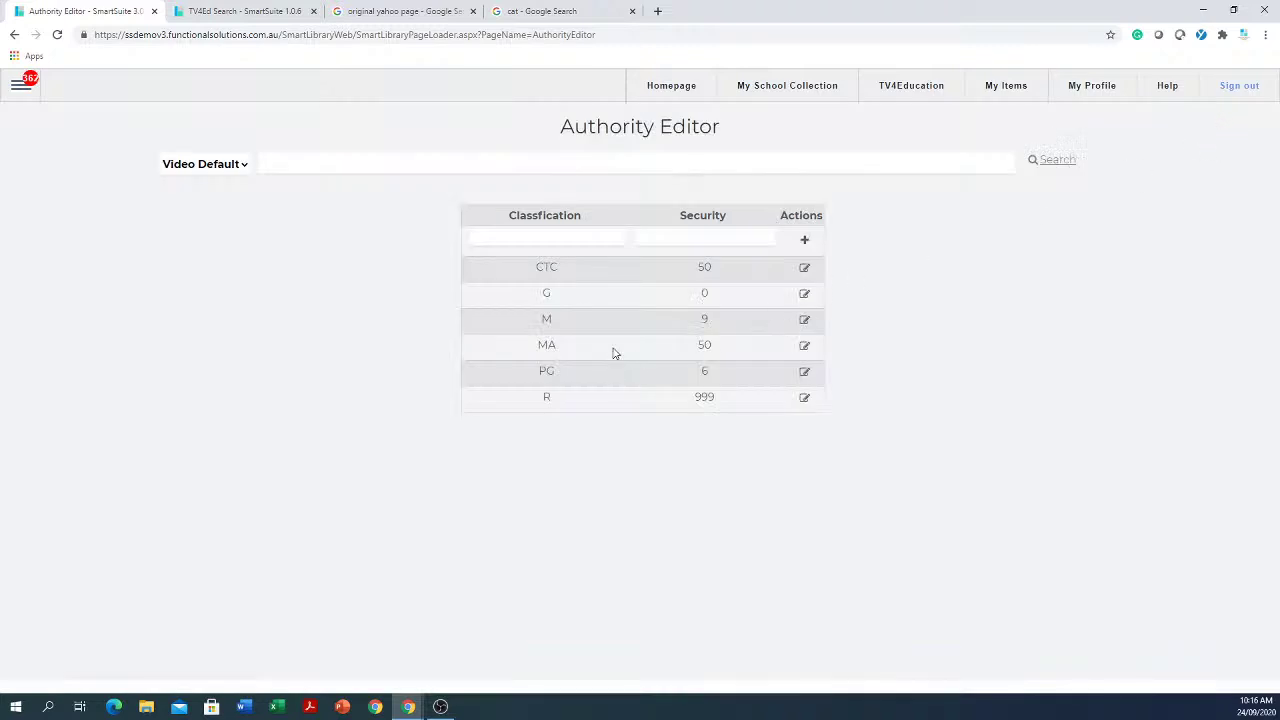
Step: Change the MA classification's security from 50 to 12 and save
click(804, 346)
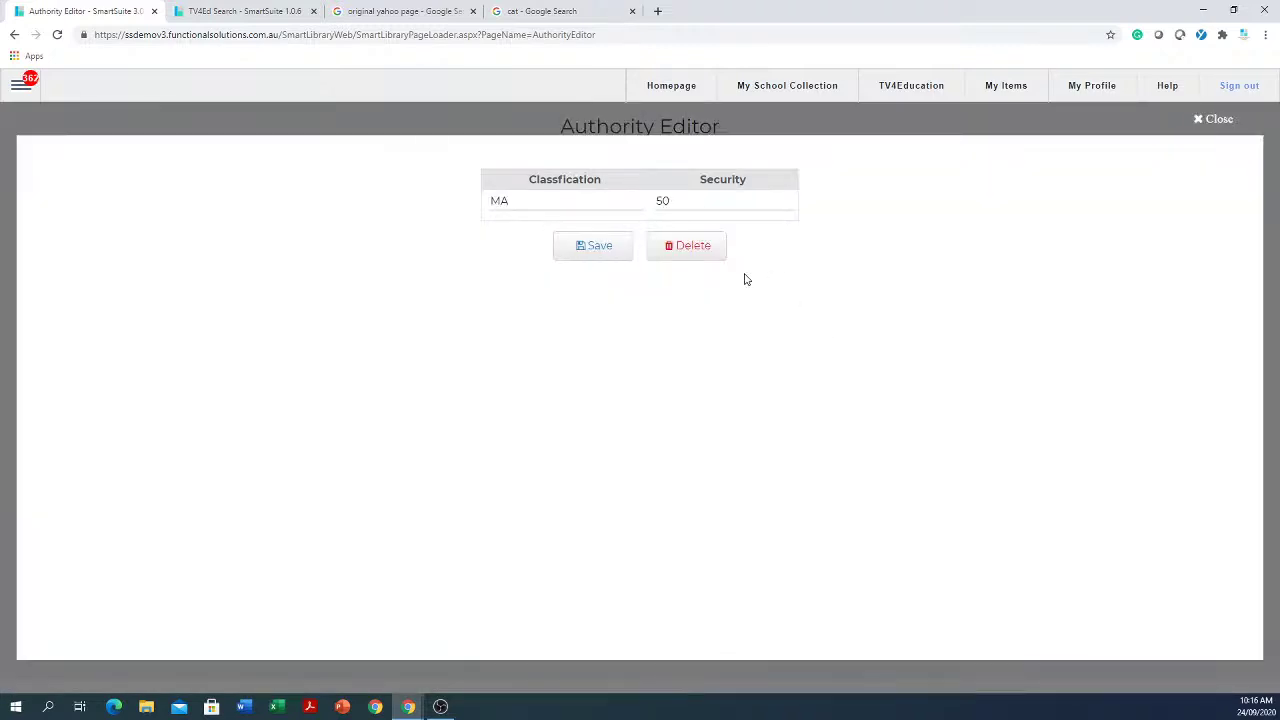
click(732, 203)
click(732, 203)
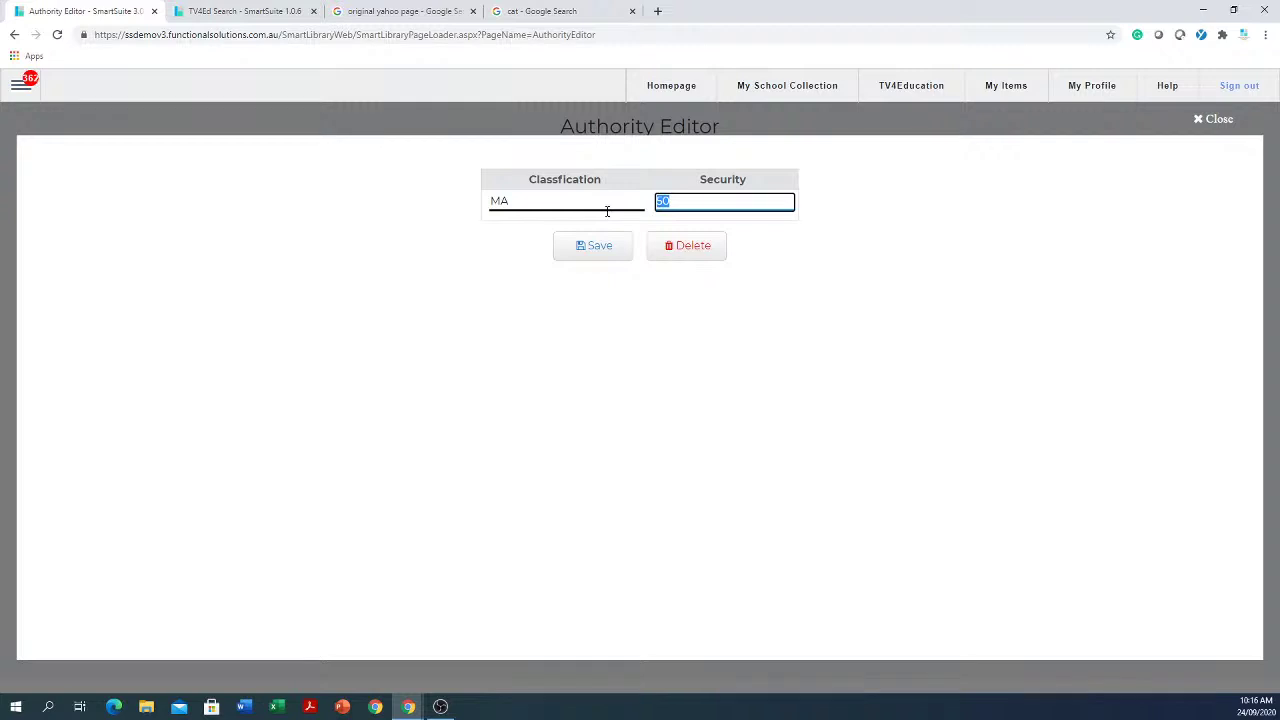
text(12)
click(599, 250)
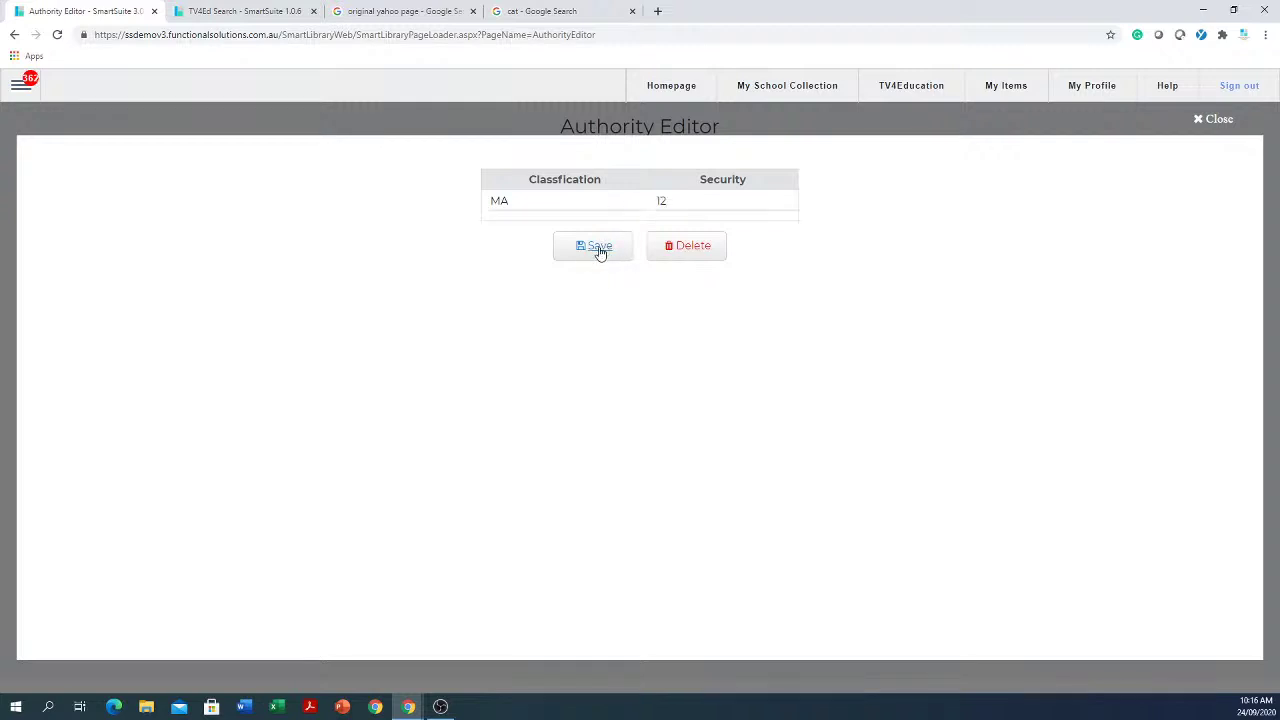
click(1212, 120)
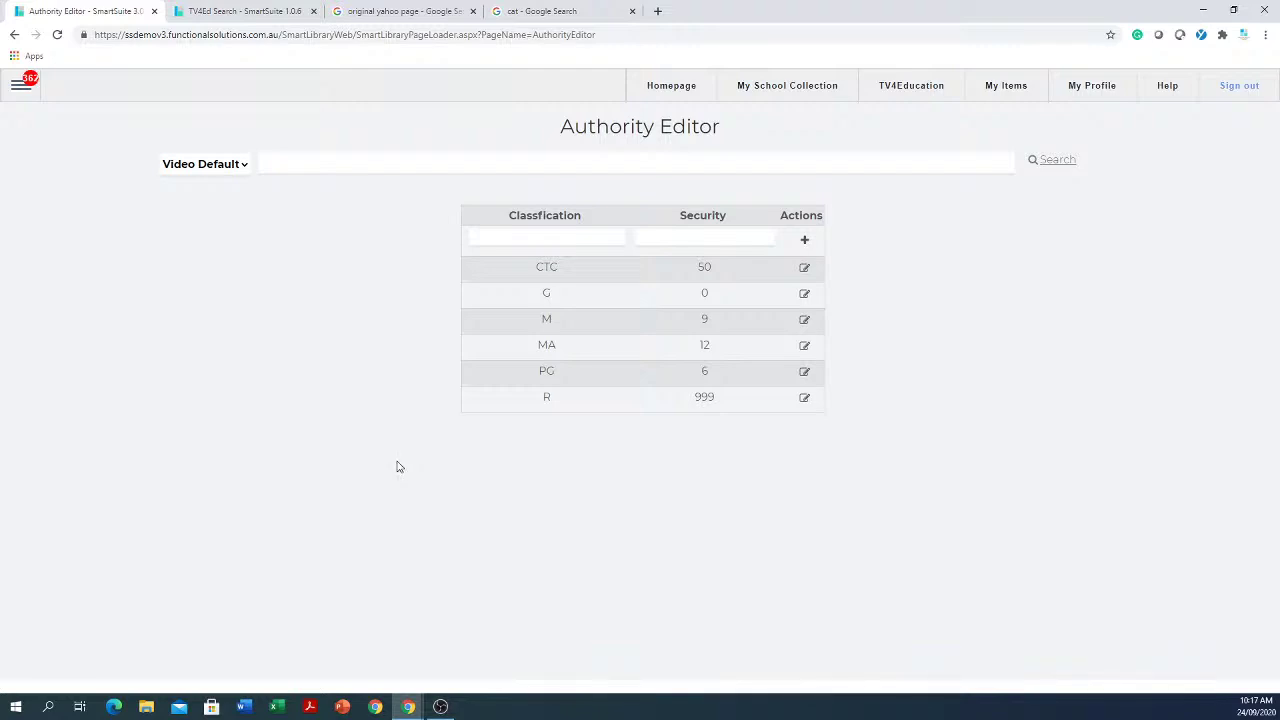
Step: Go to Catalogue > Global Catalogue from the main navigation menu
click(20, 90)
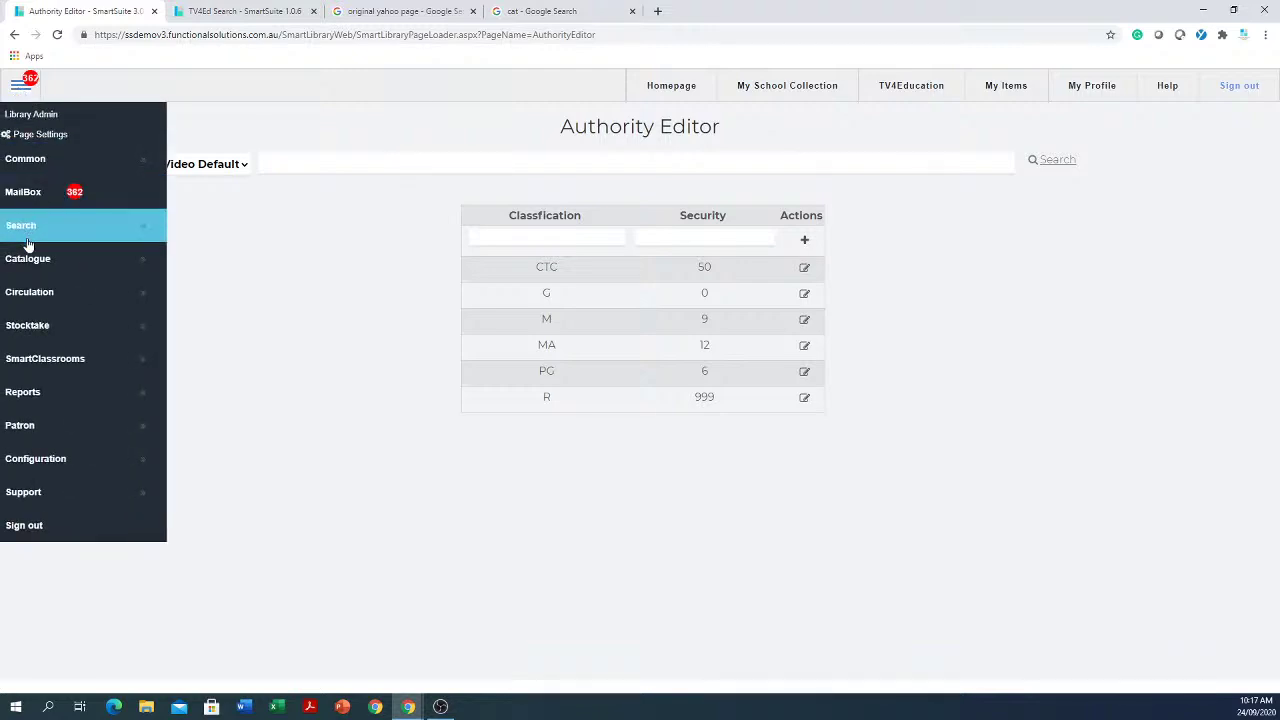
click(29, 263)
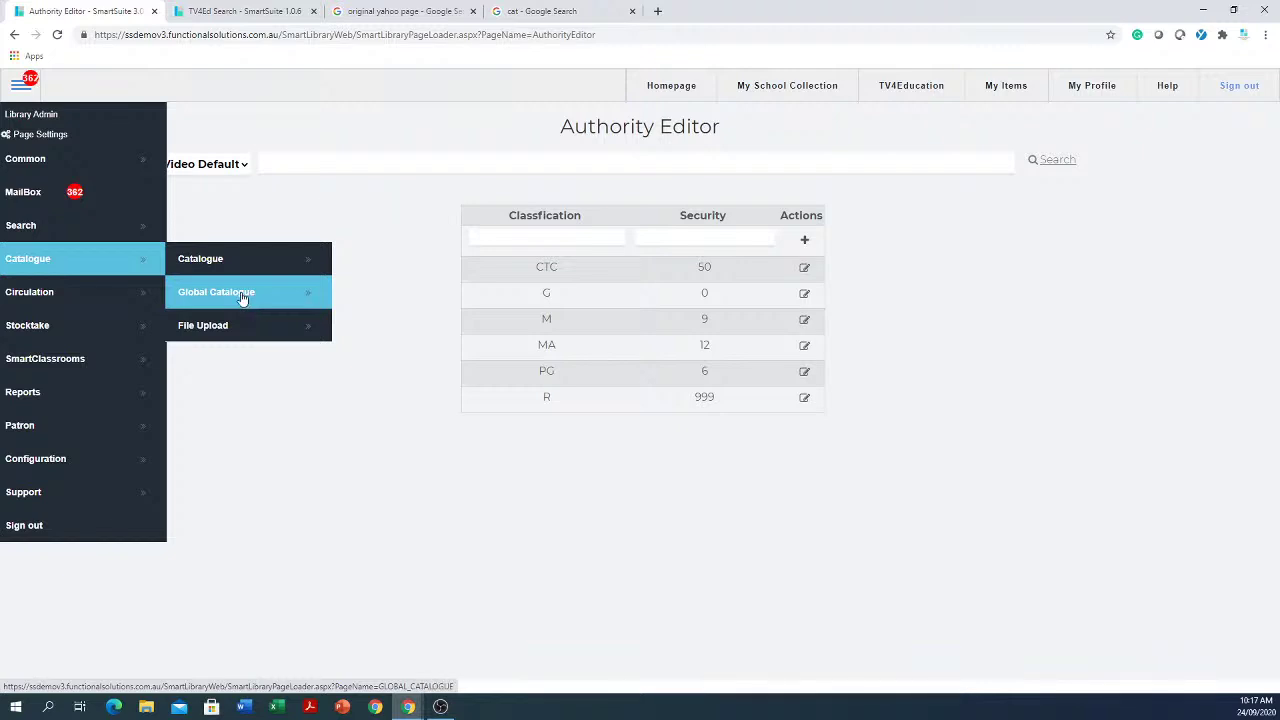
click(245, 298)
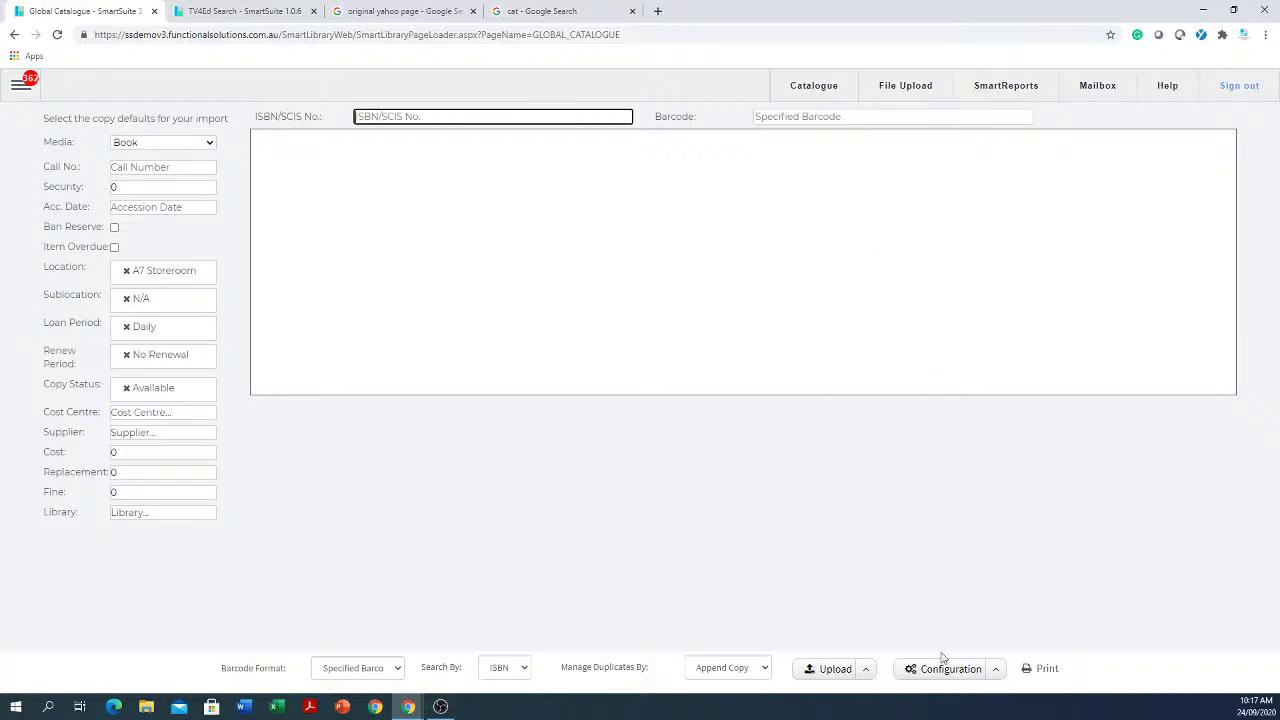
click(1000, 677)
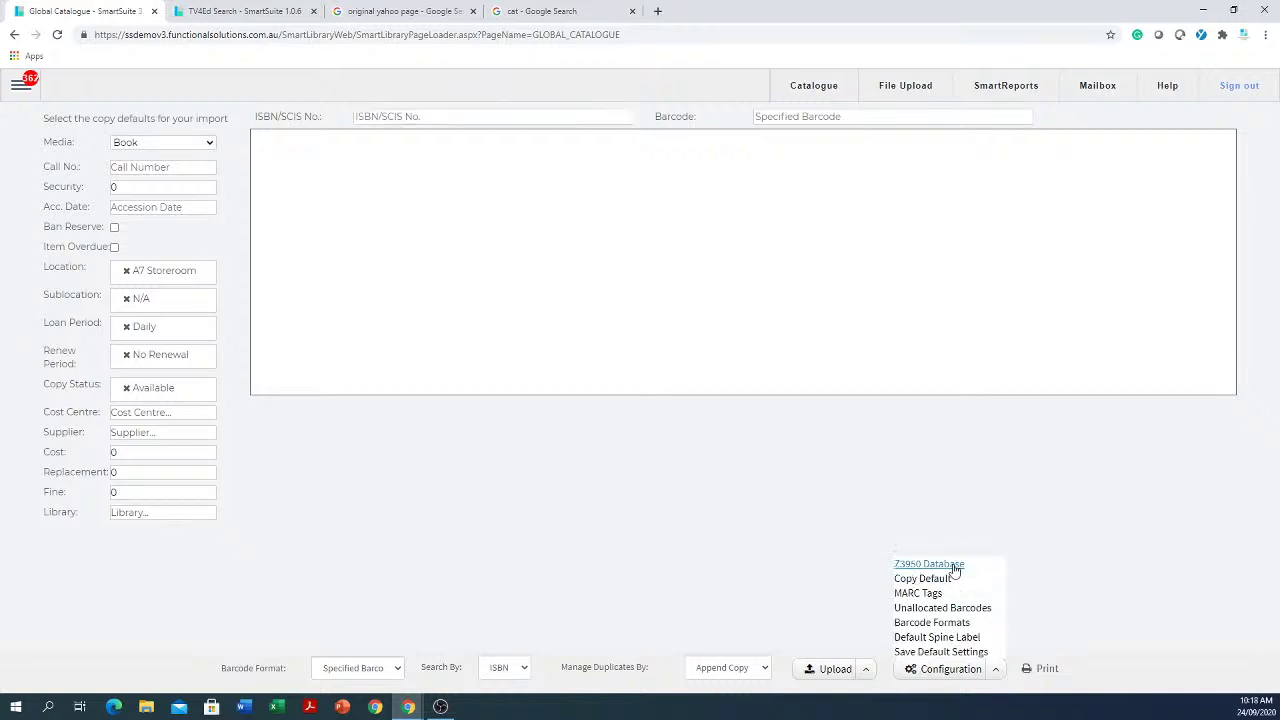
click(955, 568)
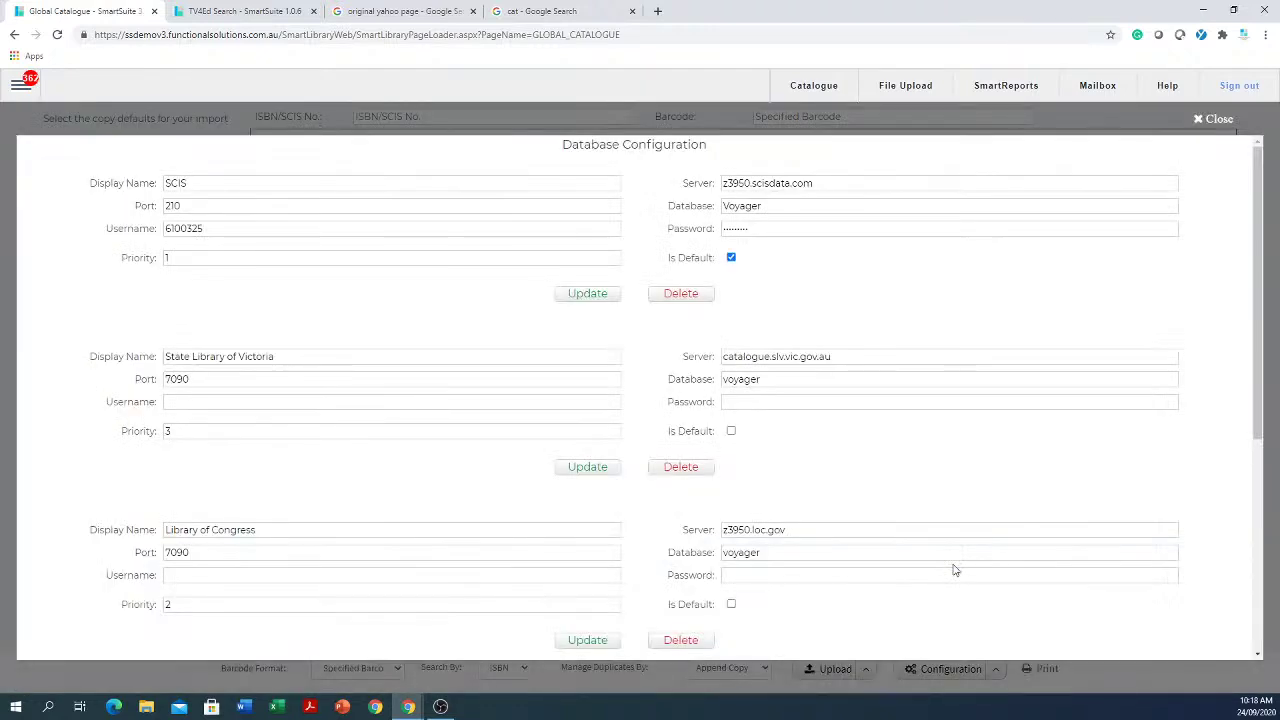
click(188, 185)
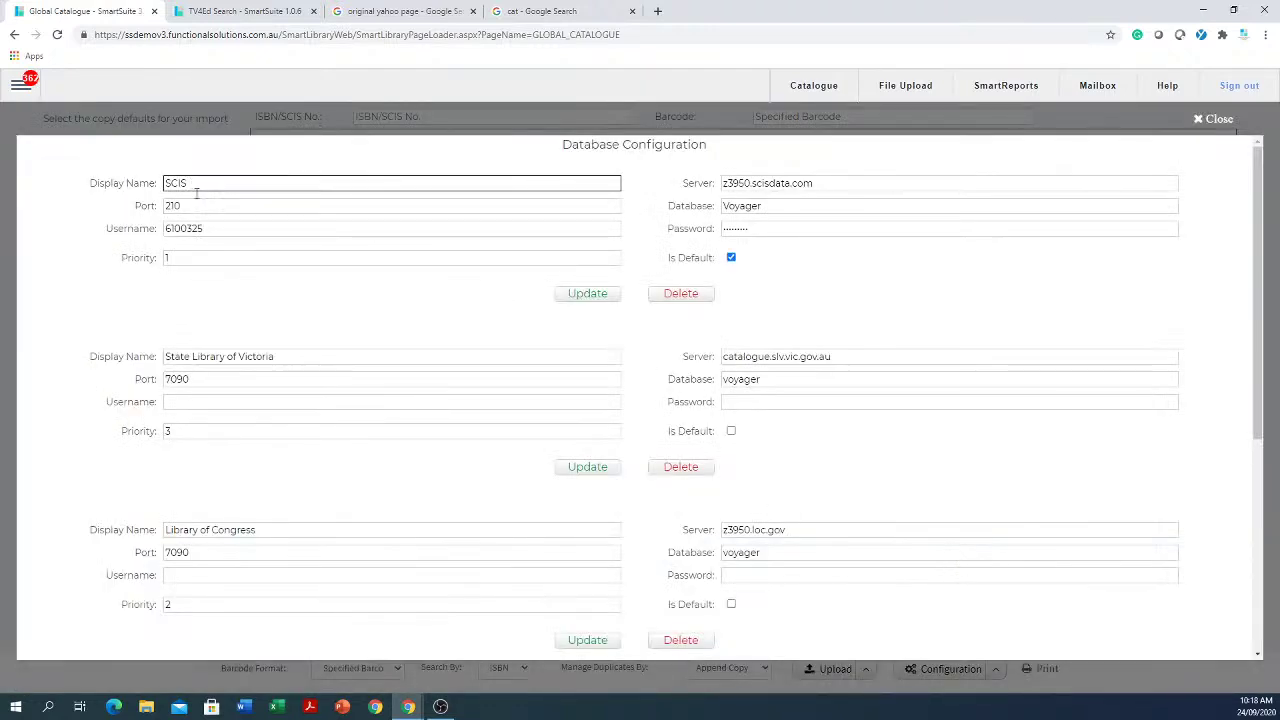
drag(234, 226, 114, 226)
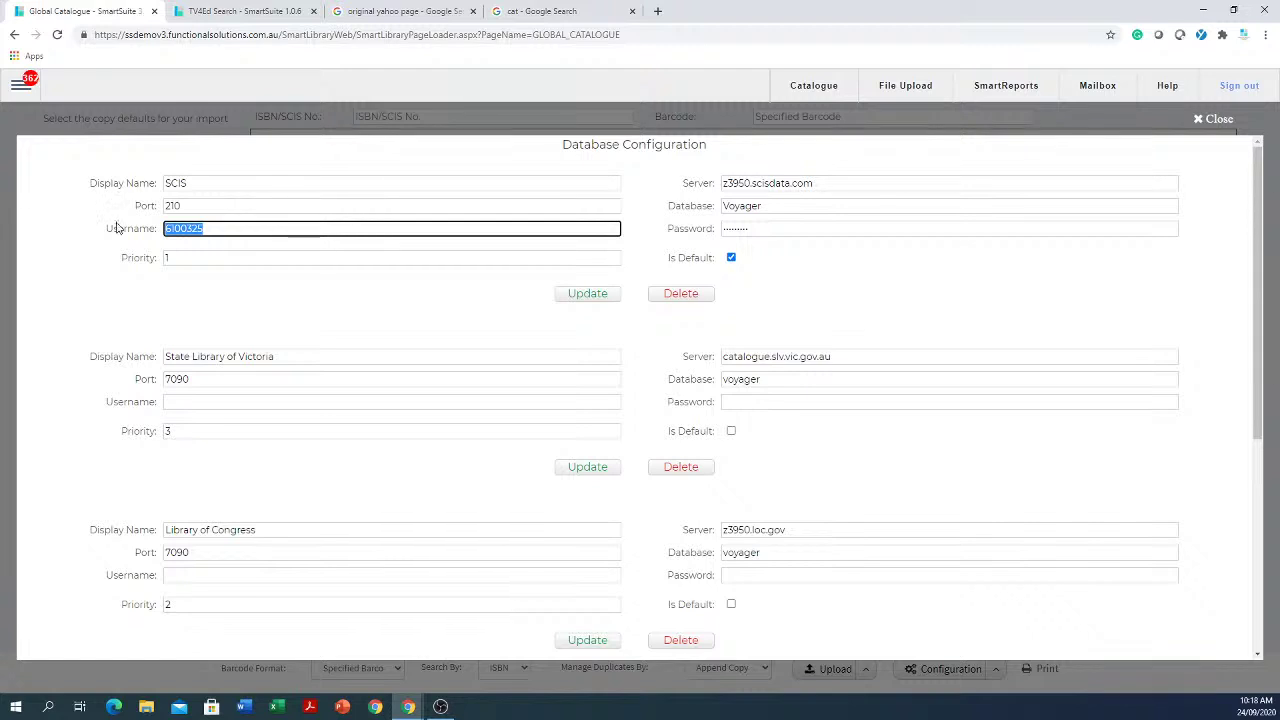
drag(778, 228, 675, 228)
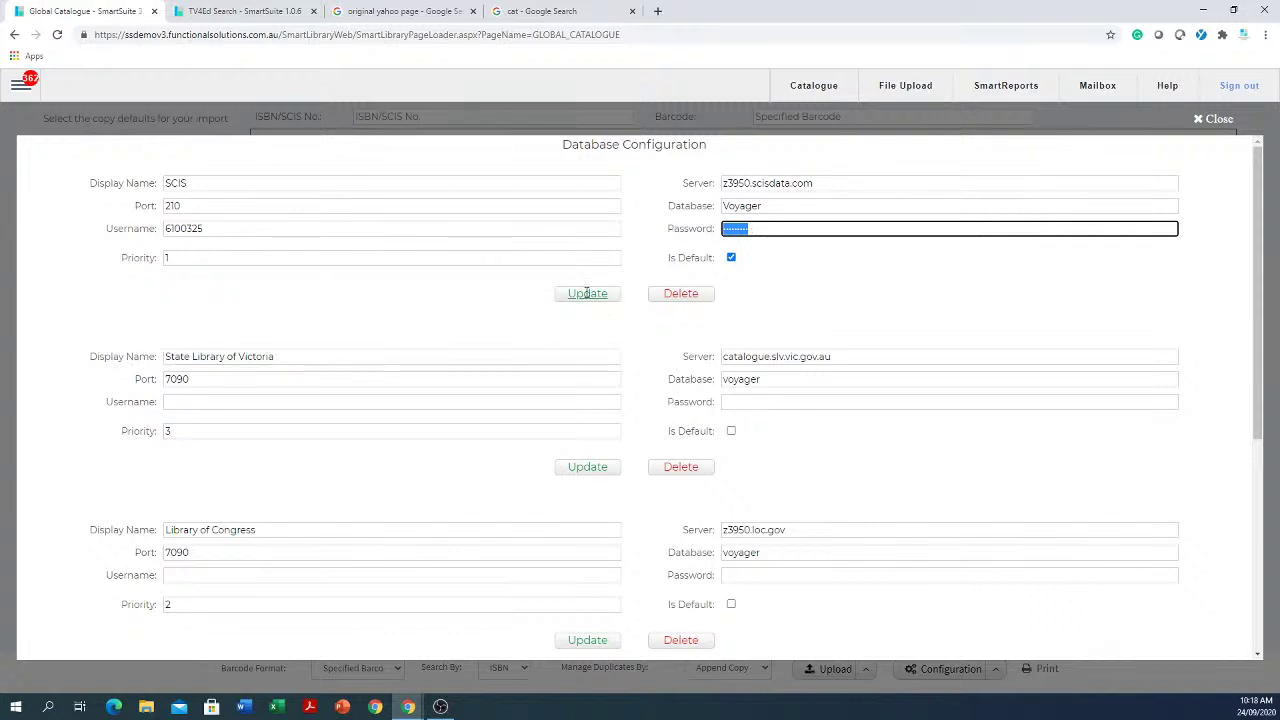
click(1215, 119)
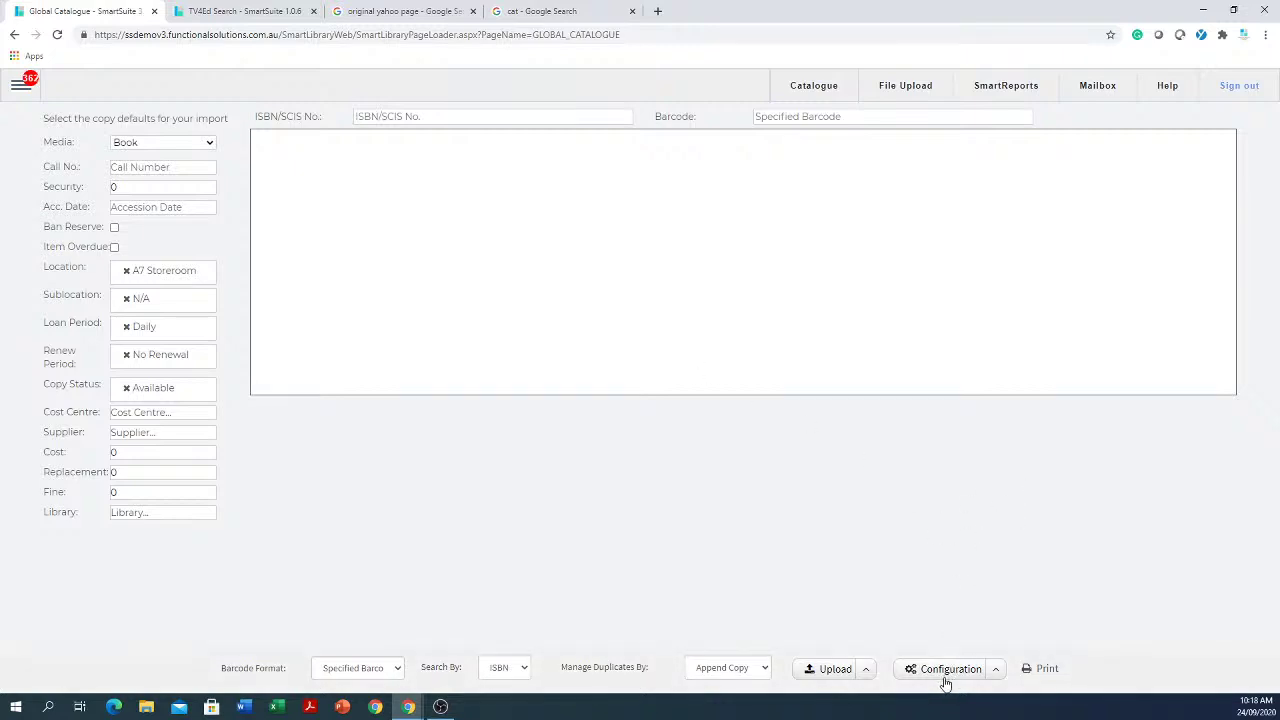
Step: In Configuration > Default Spine Label, keep Raeco 12603 as the report and save
click(997, 670)
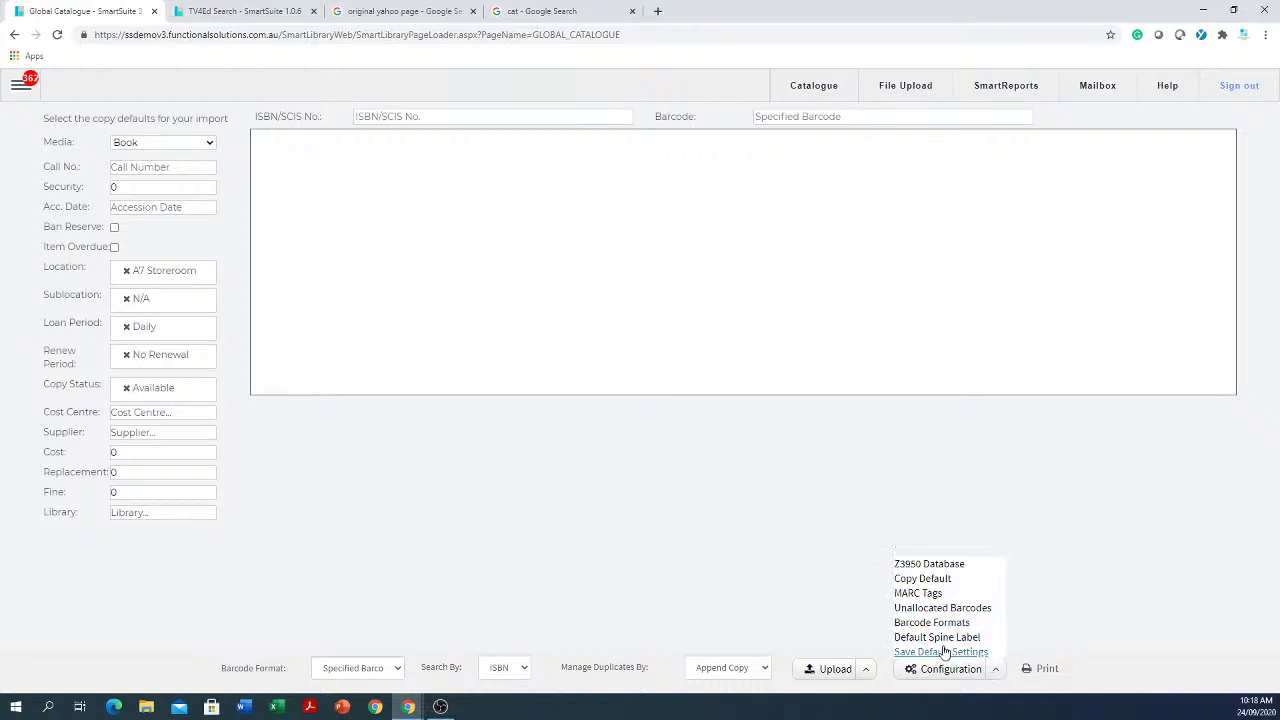
click(937, 638)
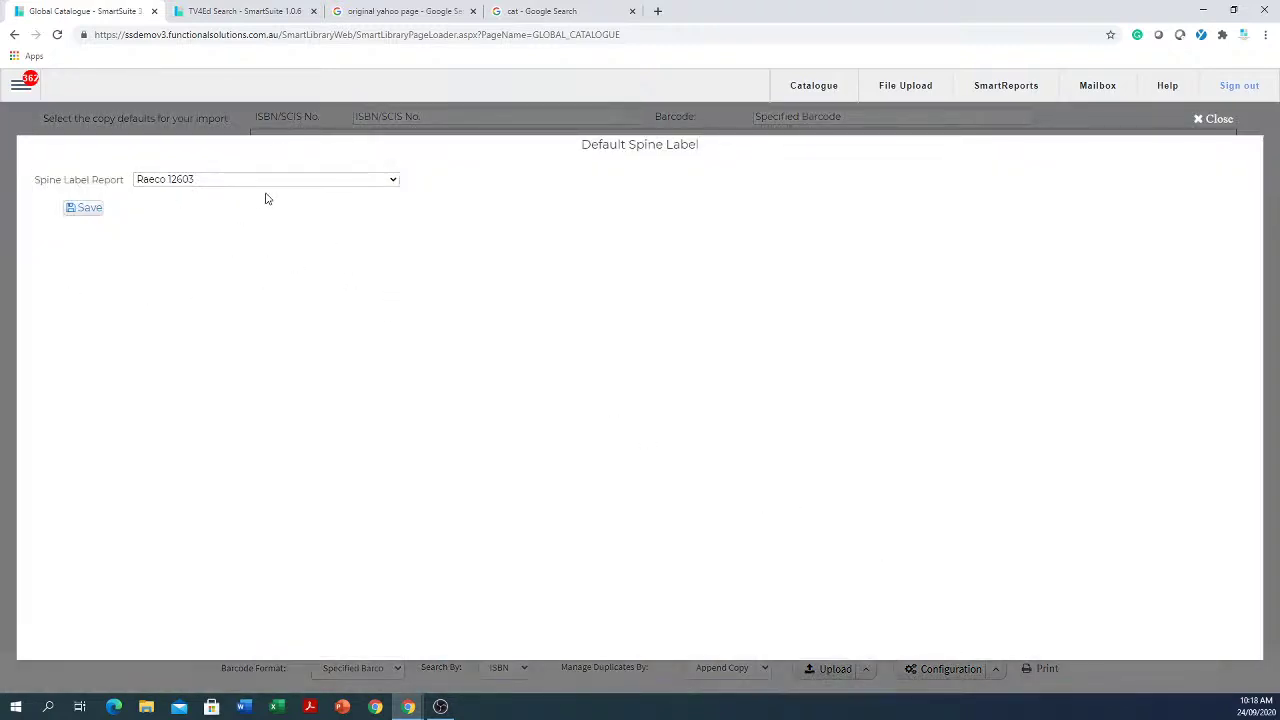
click(204, 180)
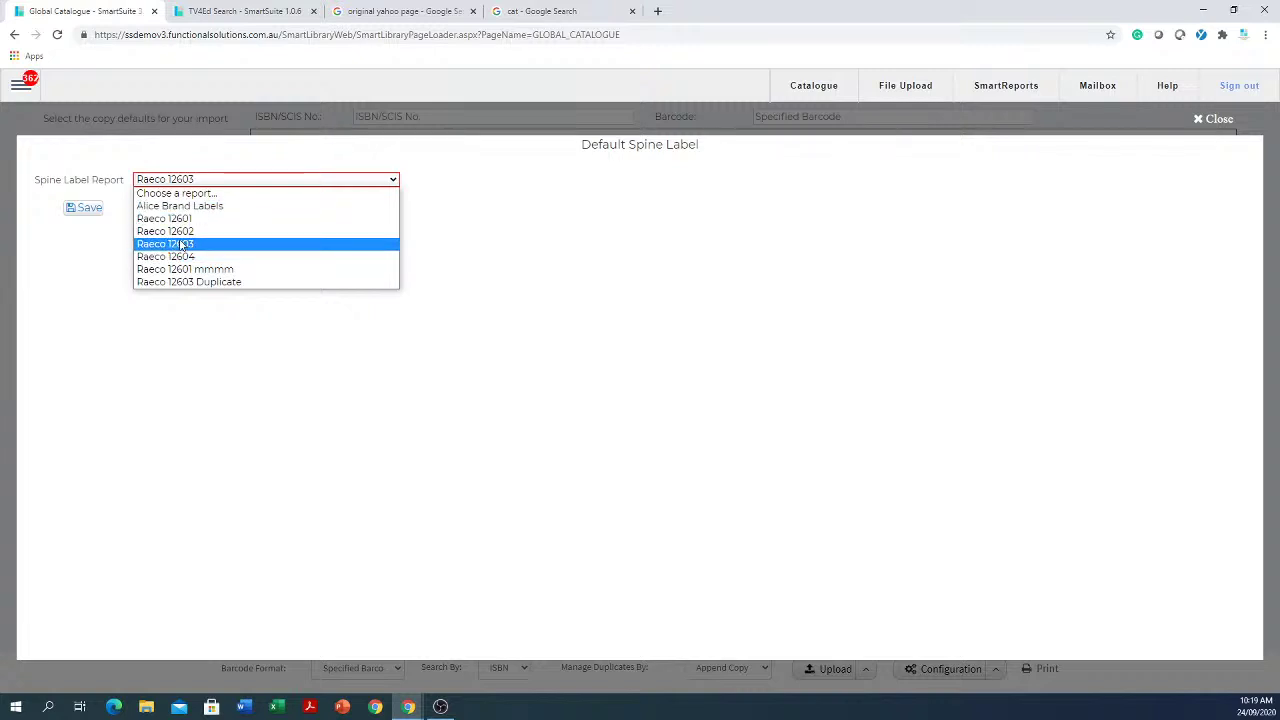
click(180, 245)
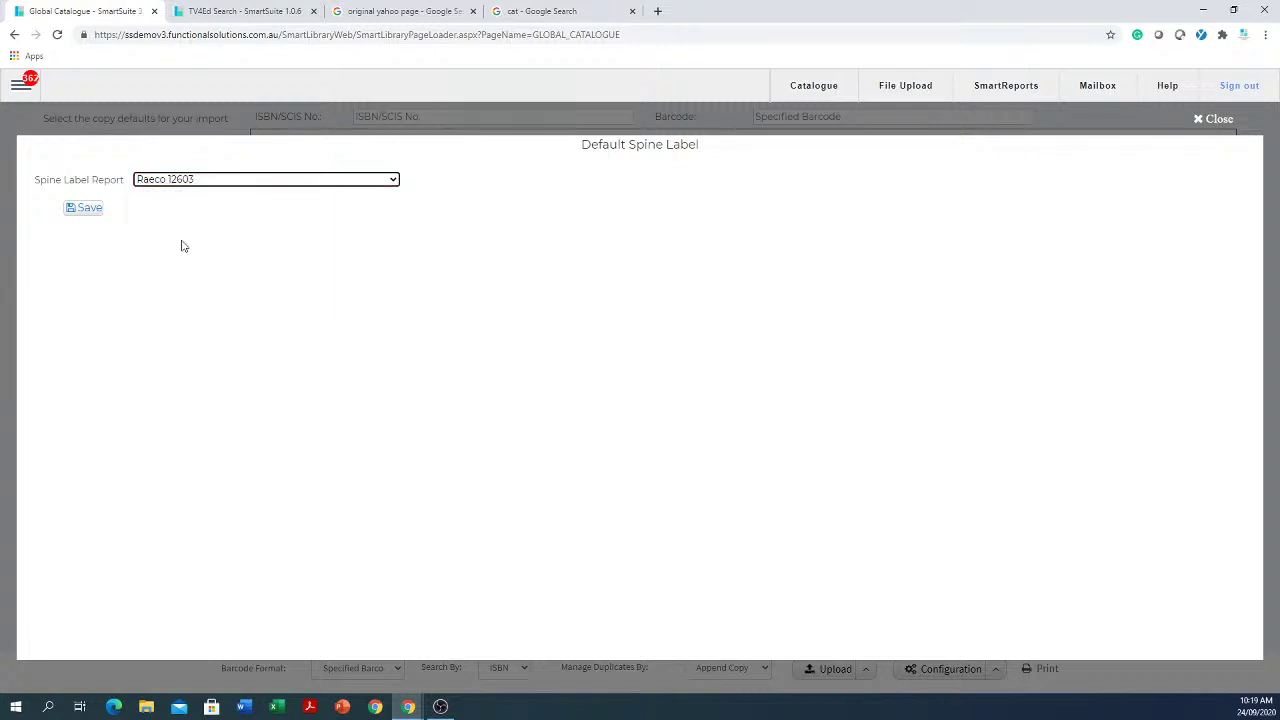
click(92, 211)
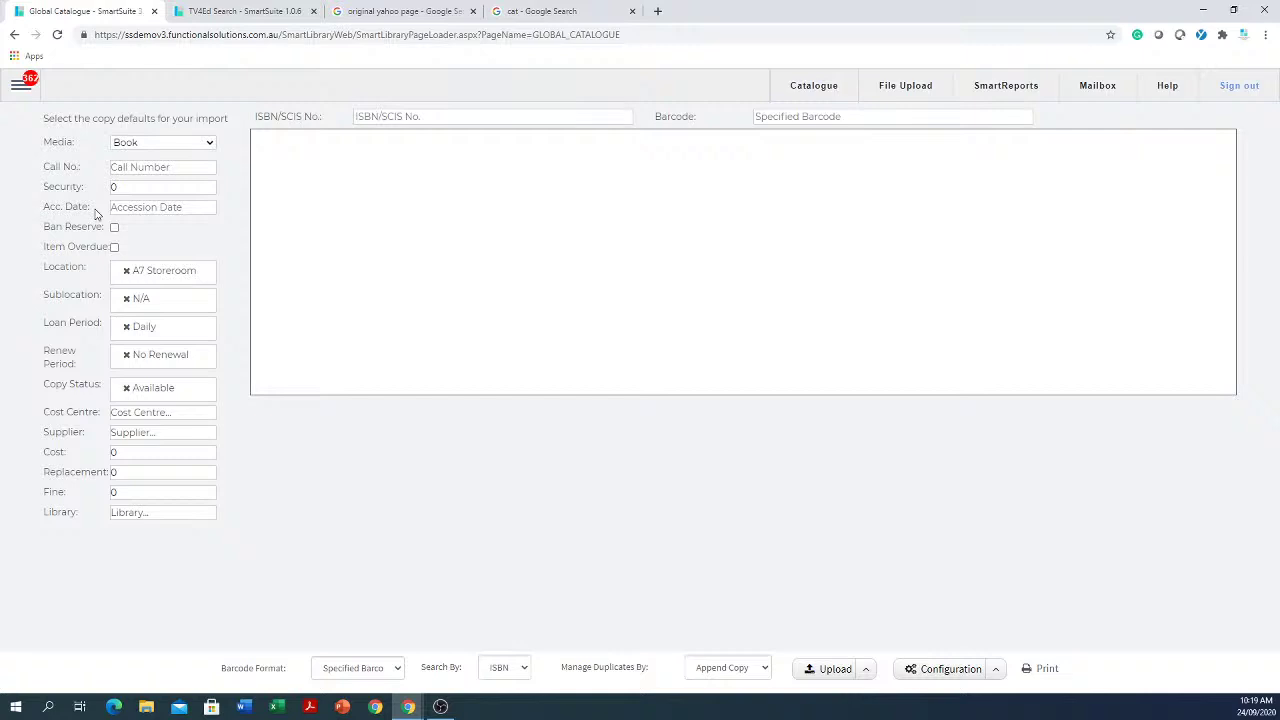
click(548, 117)
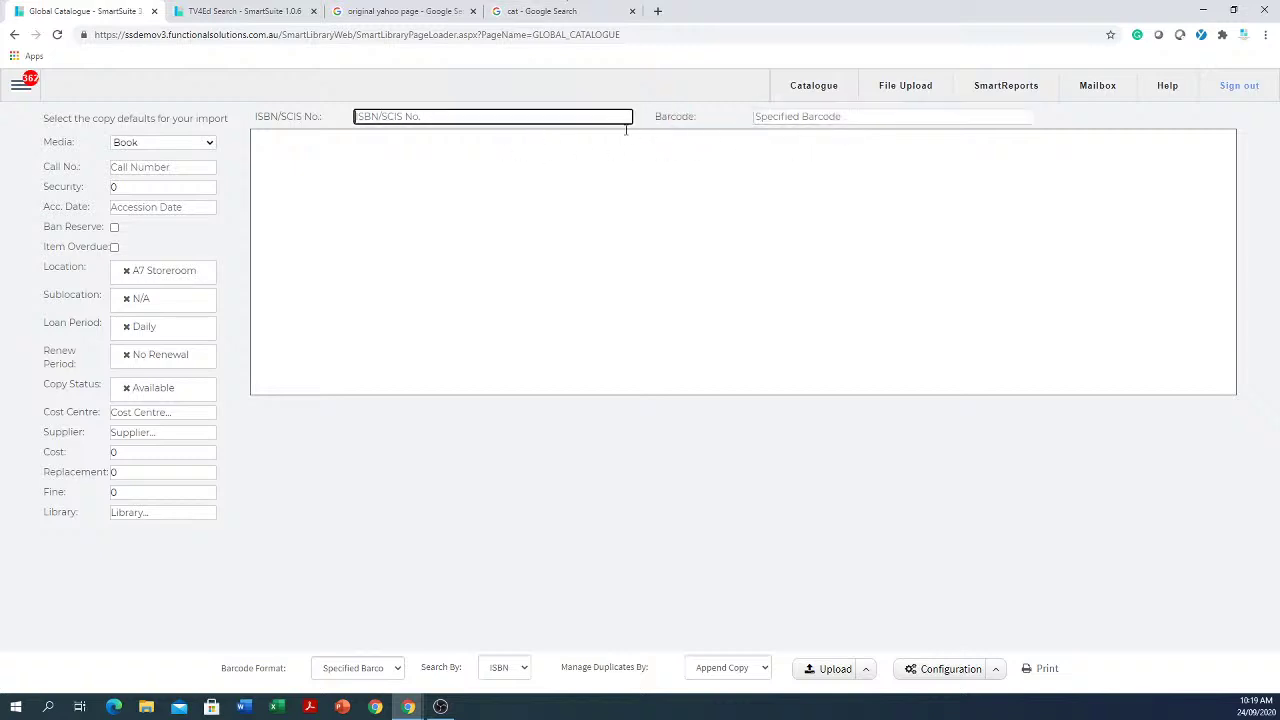
drag(810, 86, 812, 257)
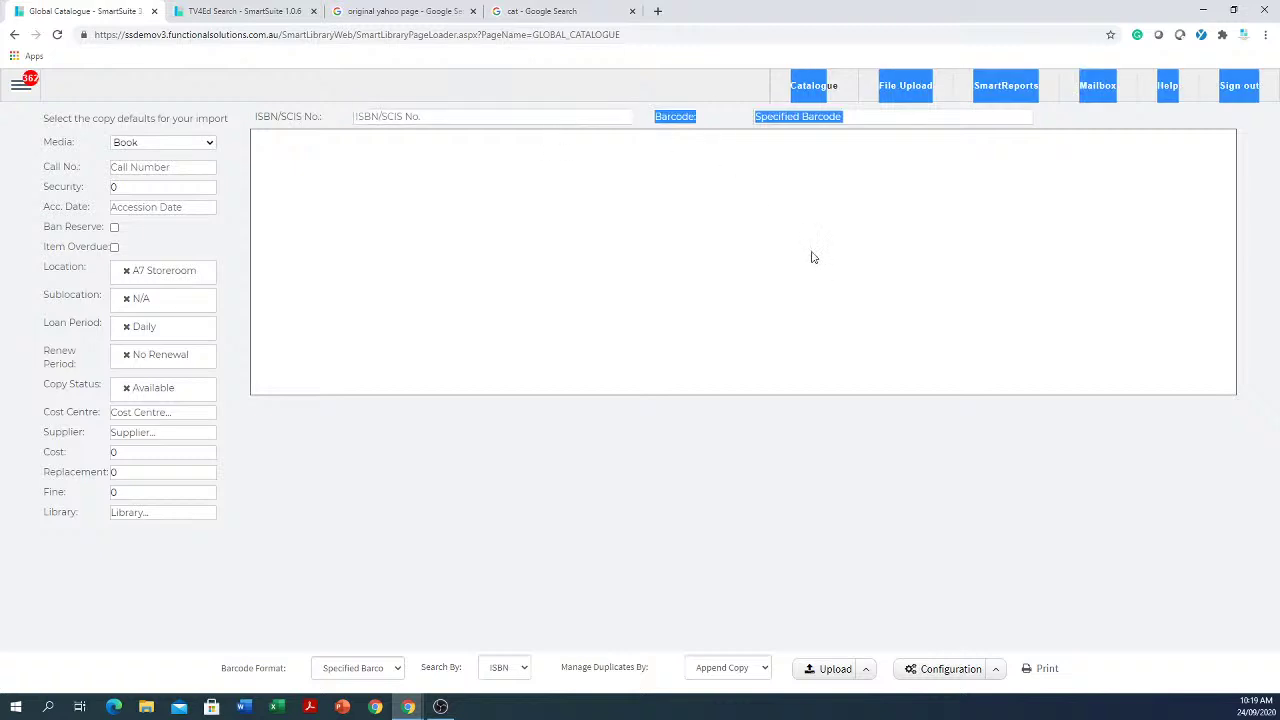
click(771, 511)
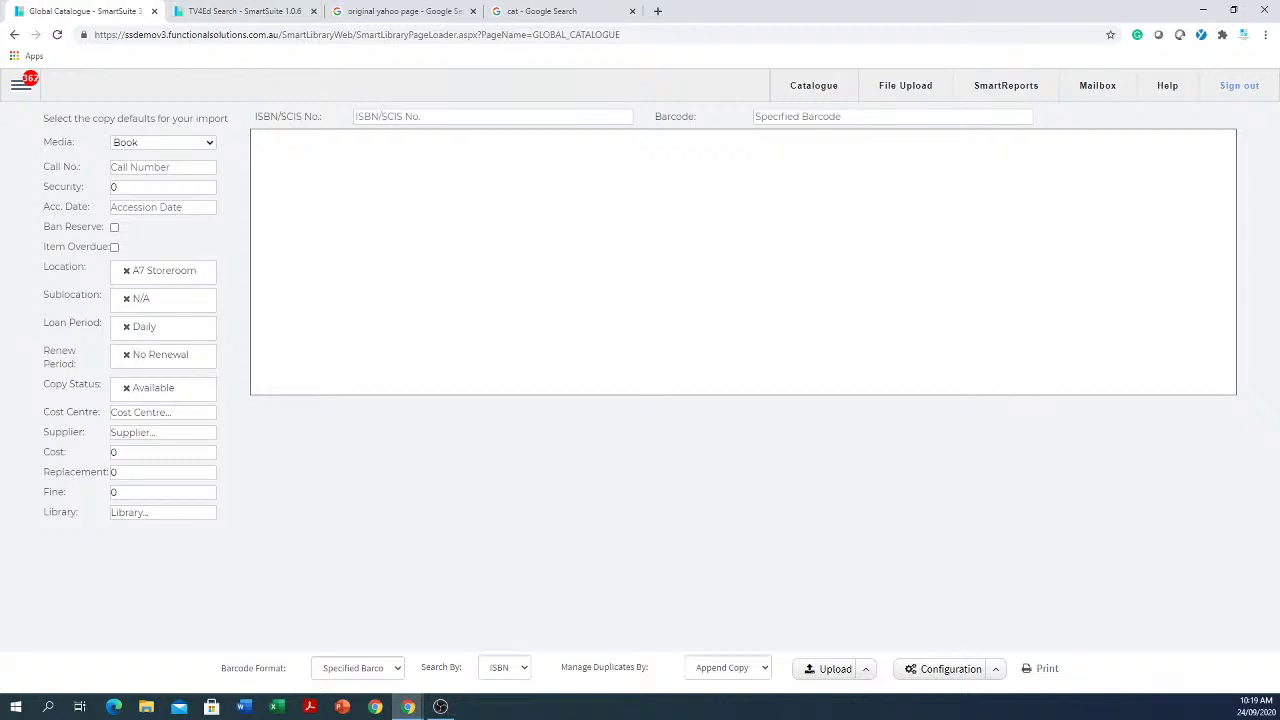
Step: Go to the Search > School's Collection page
click(22, 88)
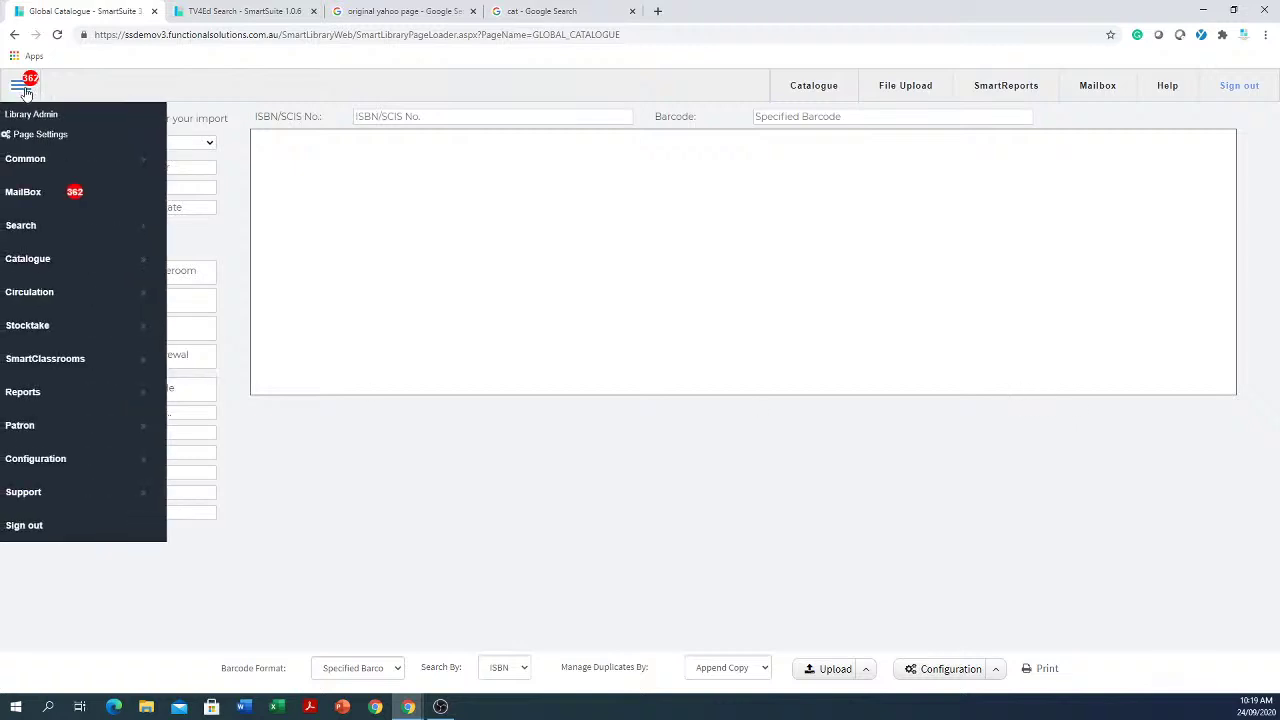
click(34, 234)
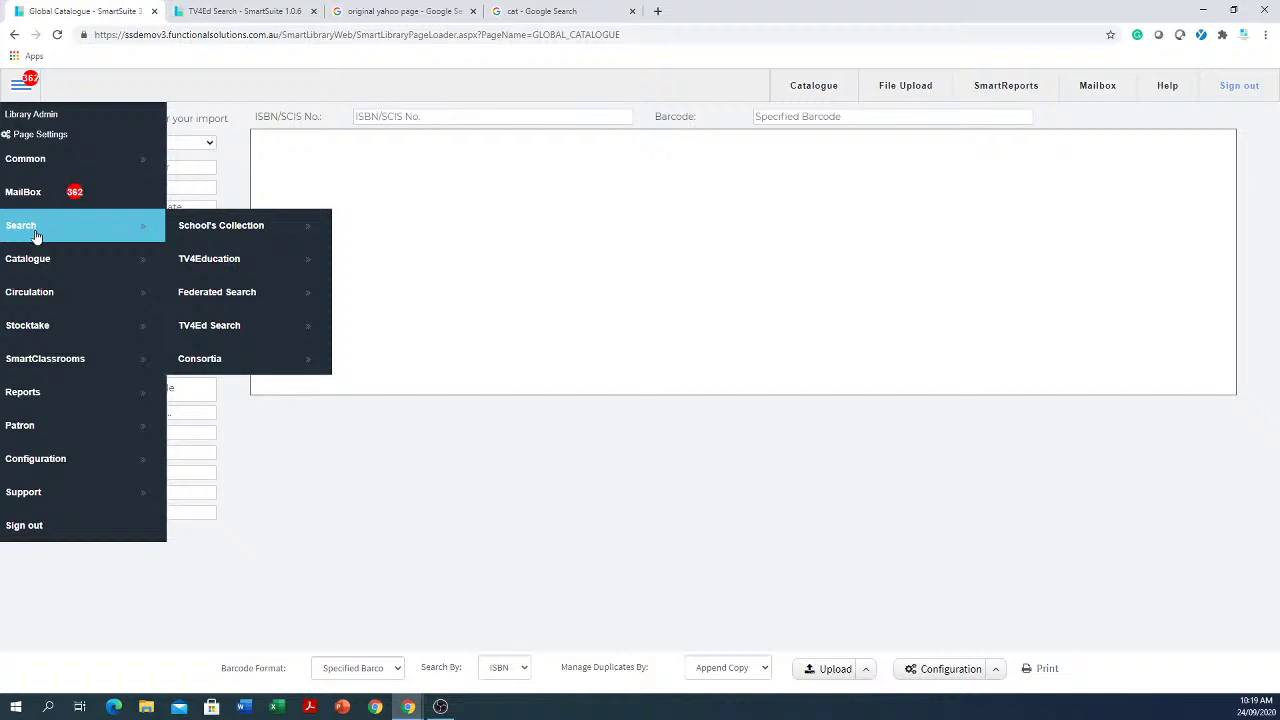
click(186, 228)
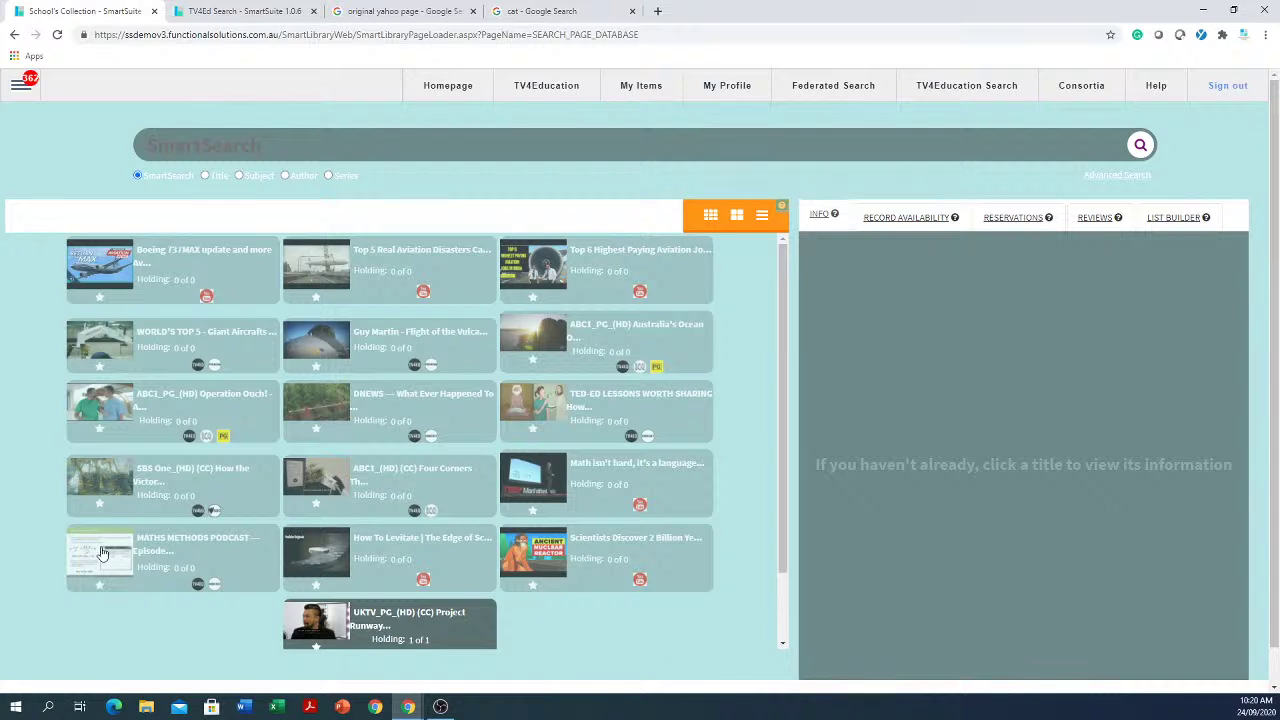
Step: Open Patron > Patron Management showing the library administrator's login record
click(20, 88)
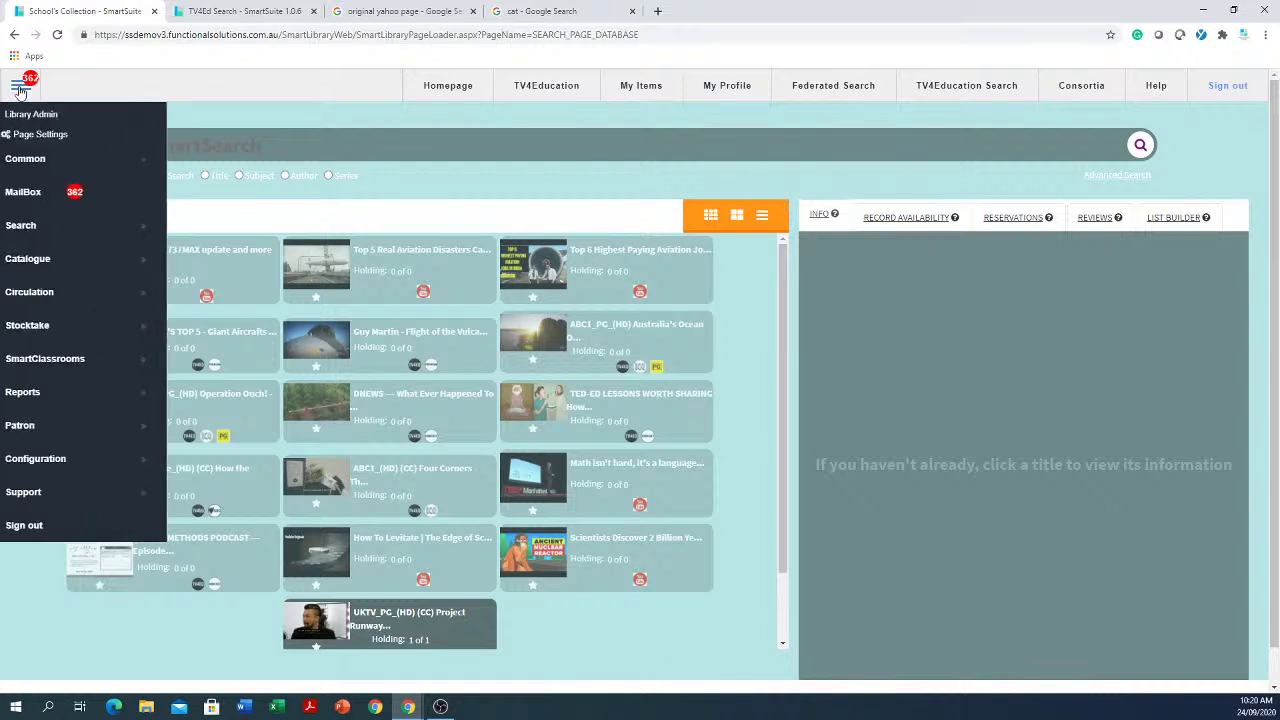
click(47, 431)
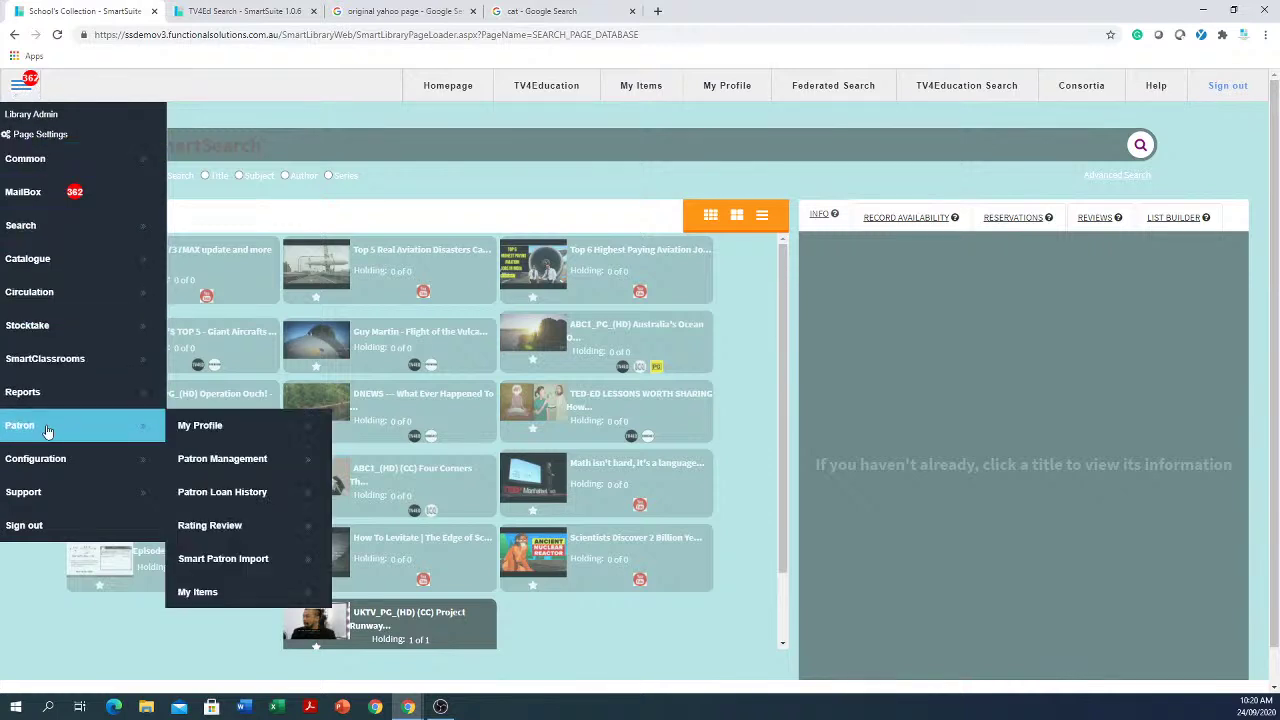
click(260, 468)
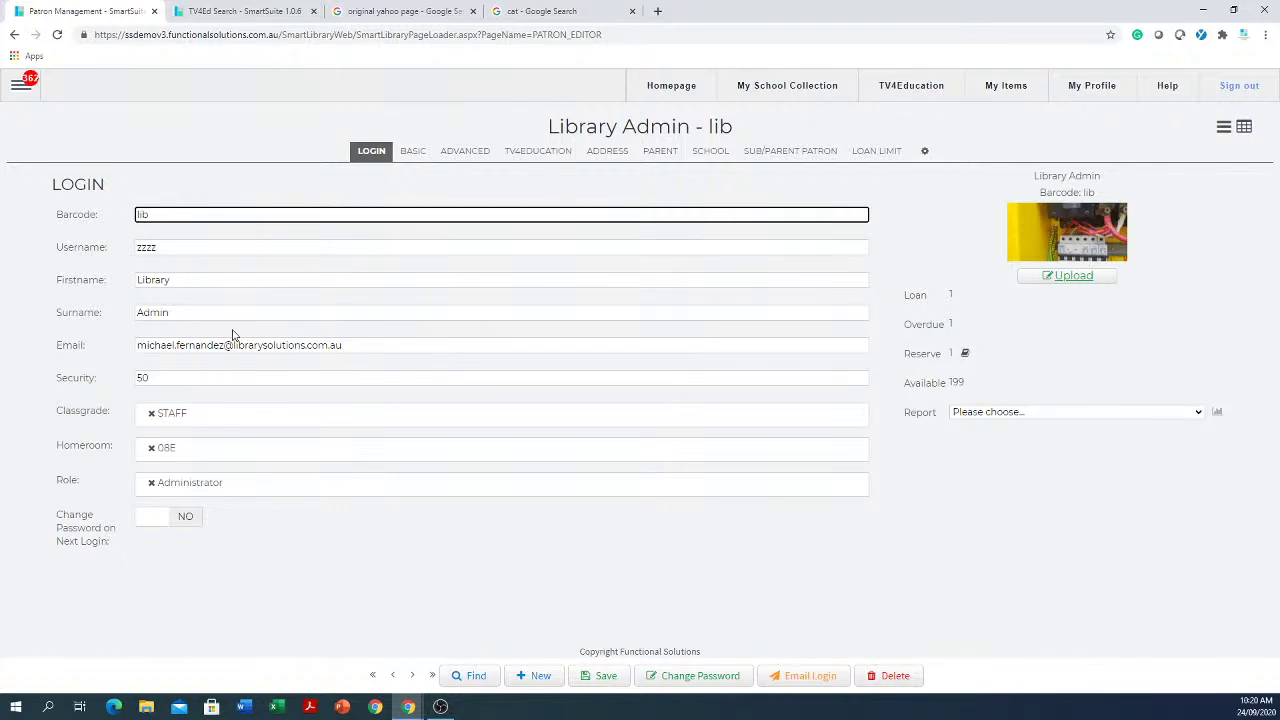
Step: Search patrons by surname, open the matching Year 12 student's record, and begin deleting it
click(475, 678)
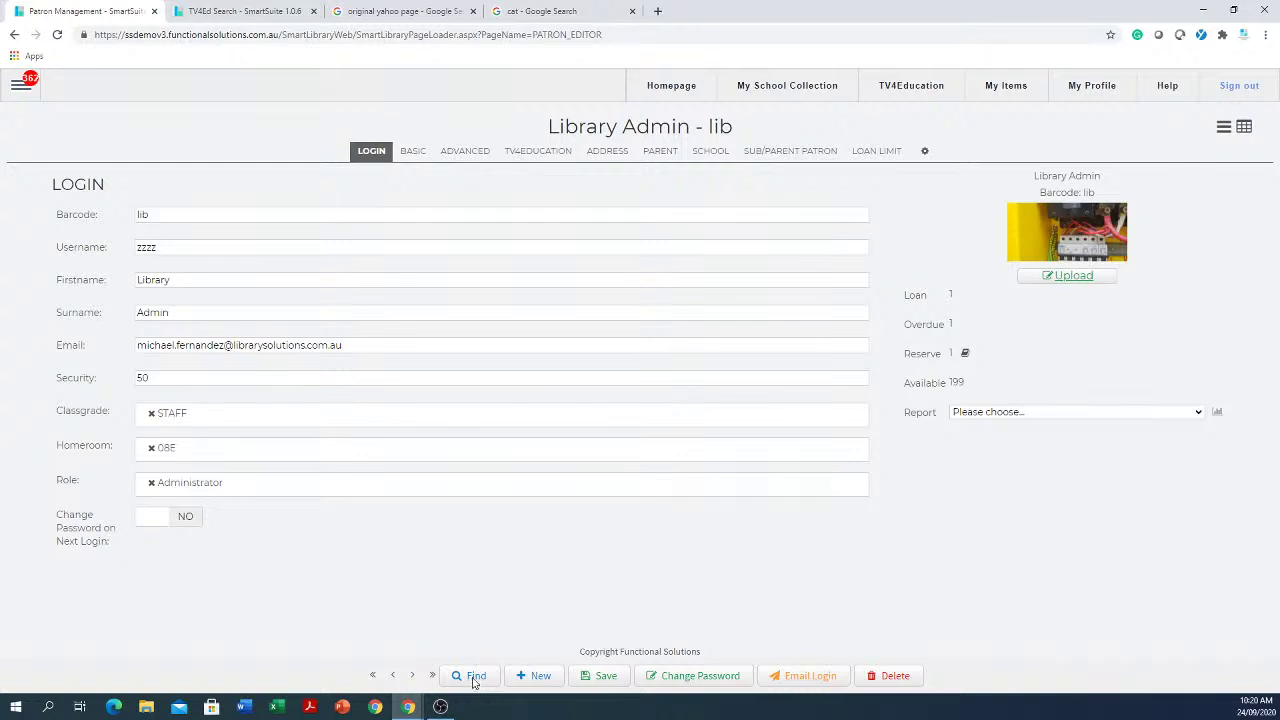
text(smith)
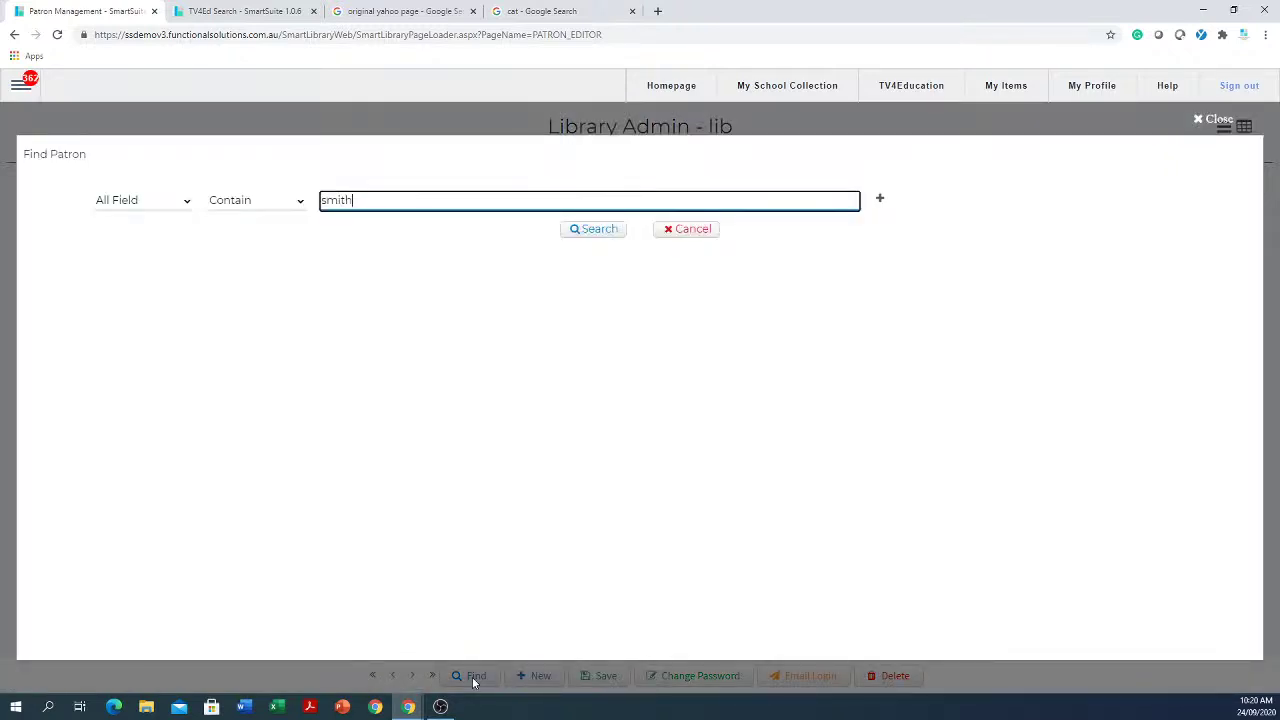
key(Return)
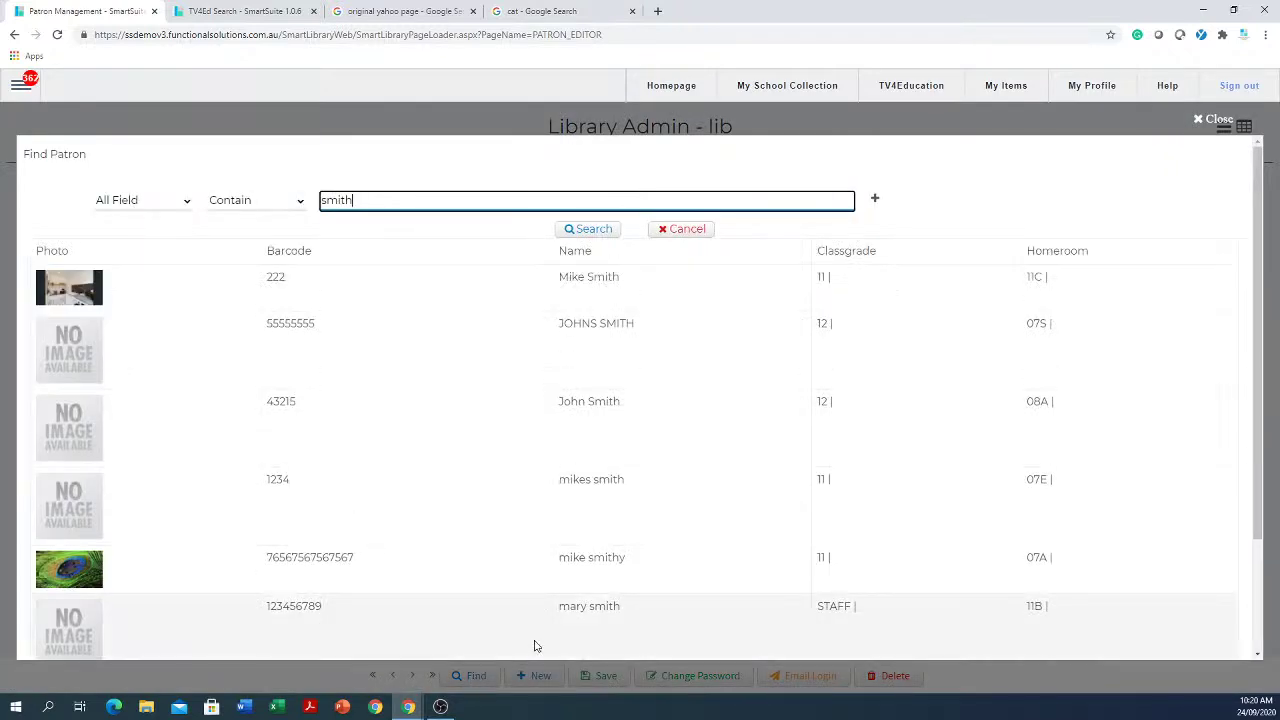
click(620, 325)
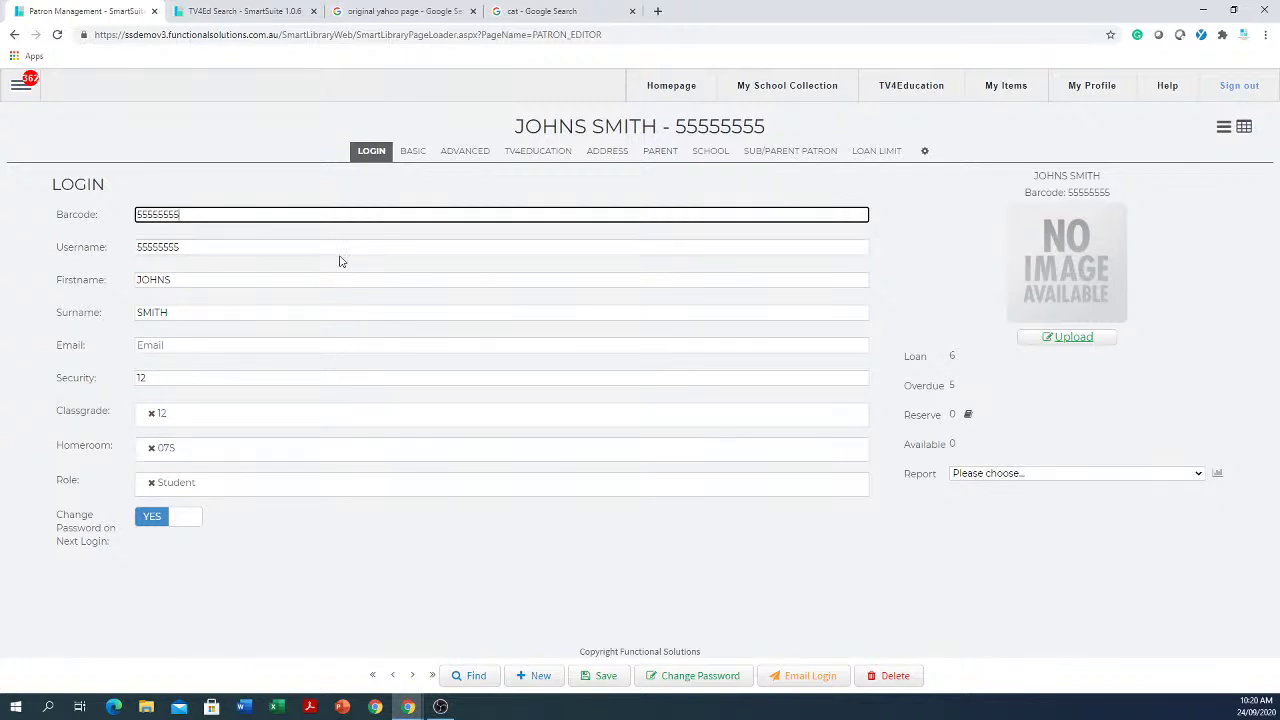
click(884, 678)
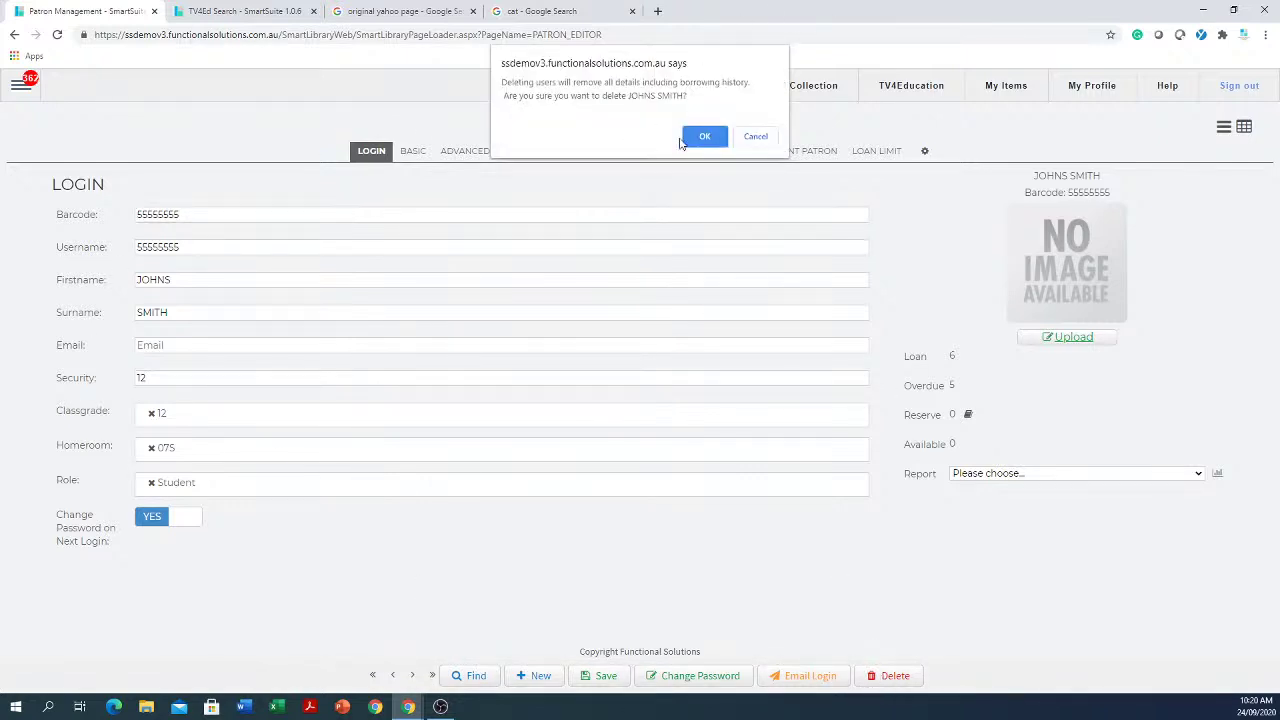
Step: Cancel the deletion and page forward six records to the staff patron with Librarian and Teacher roles
click(755, 136)
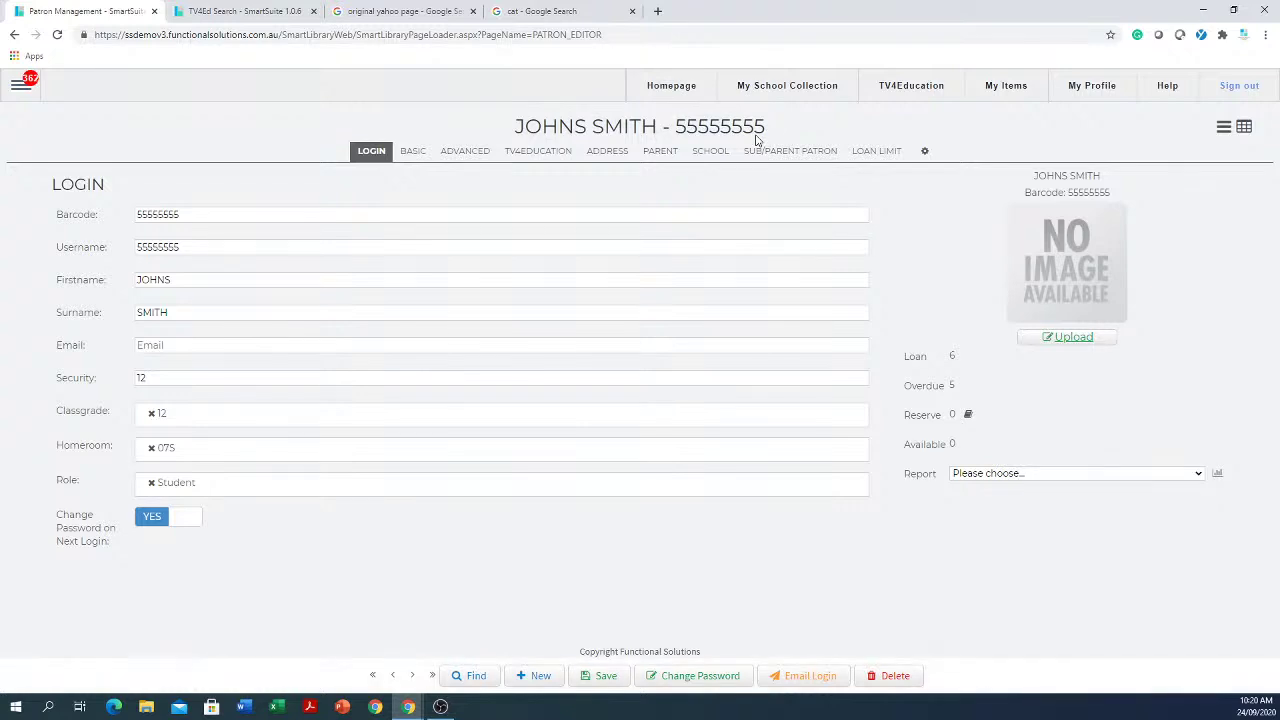
click(413, 677)
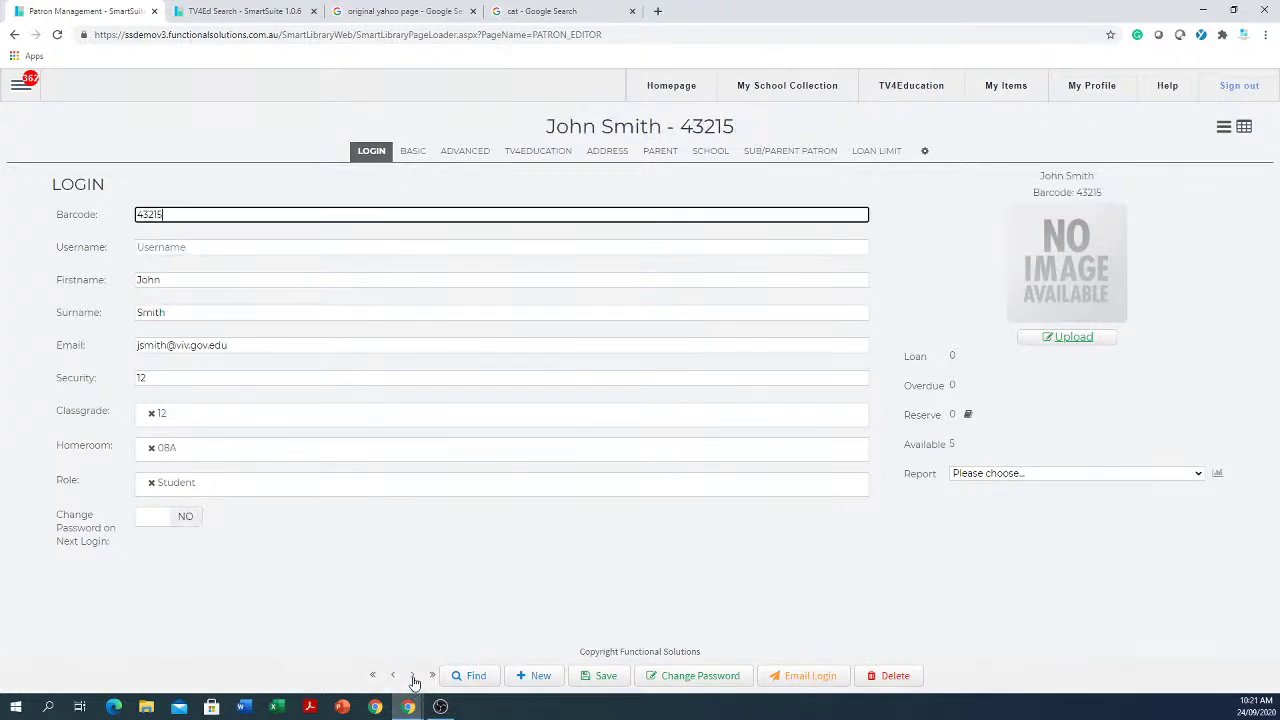
click(413, 677)
click(413, 677)
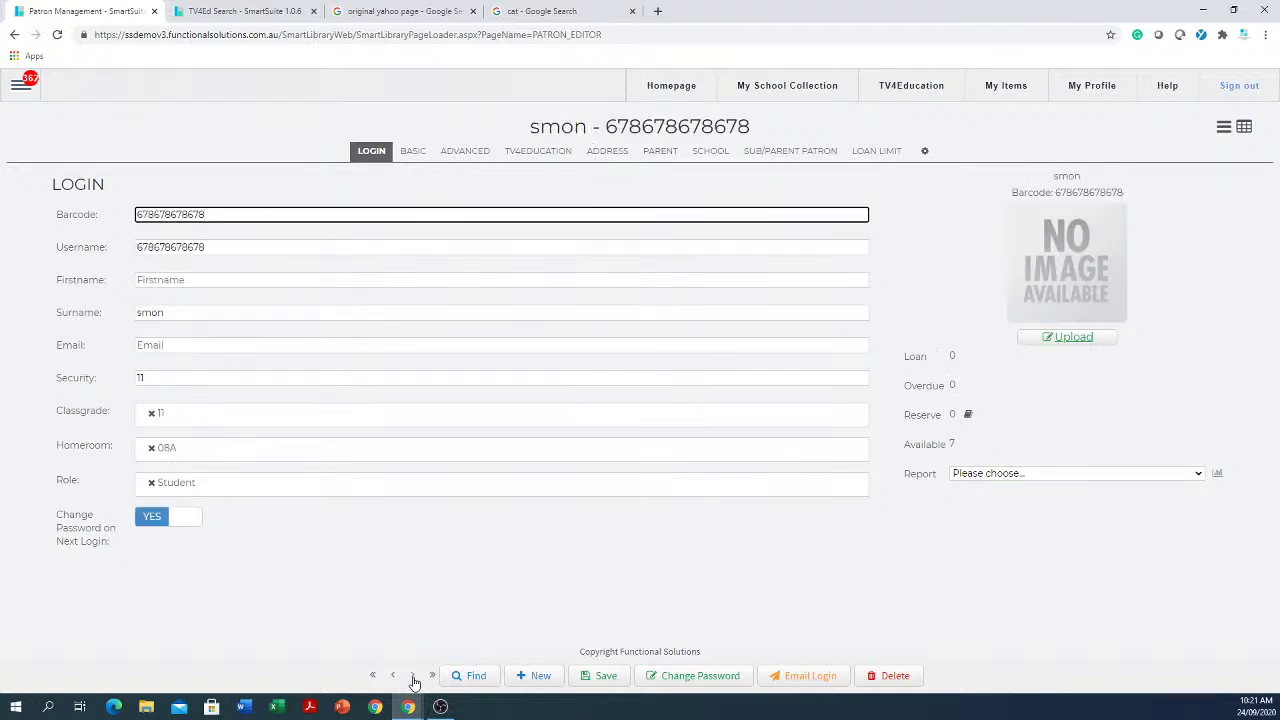
click(413, 677)
click(413, 677)
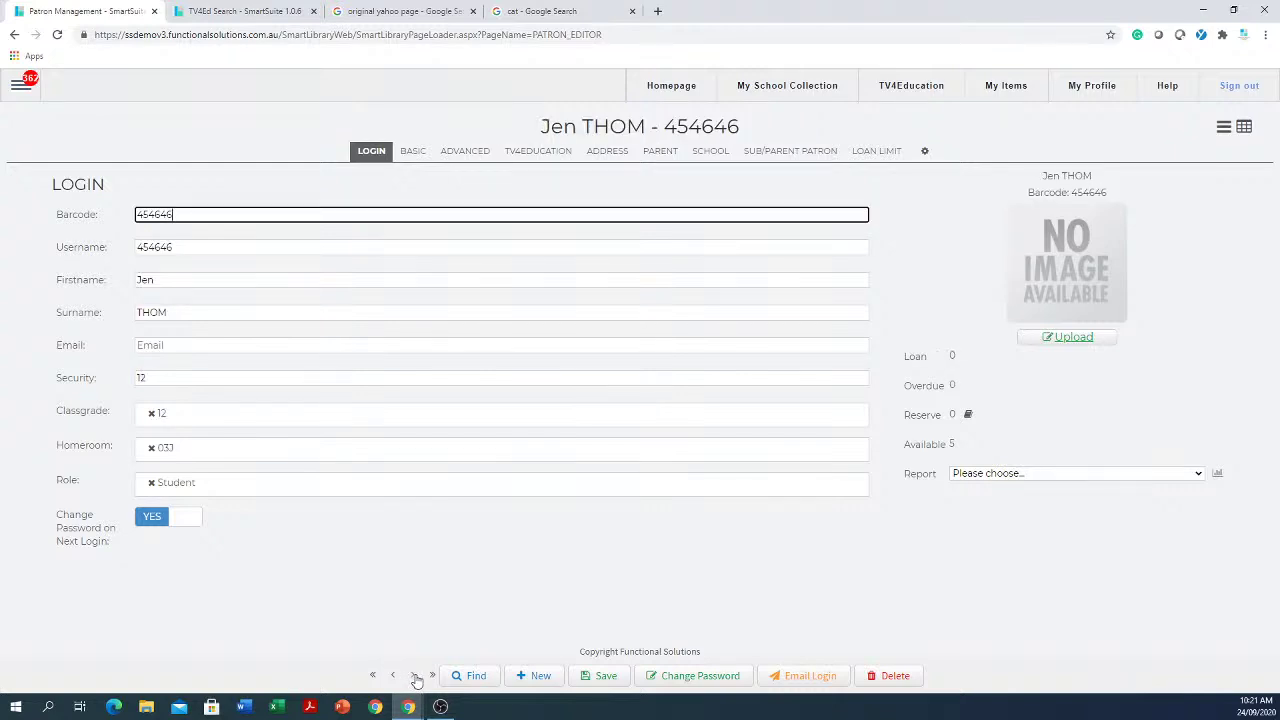
click(414, 677)
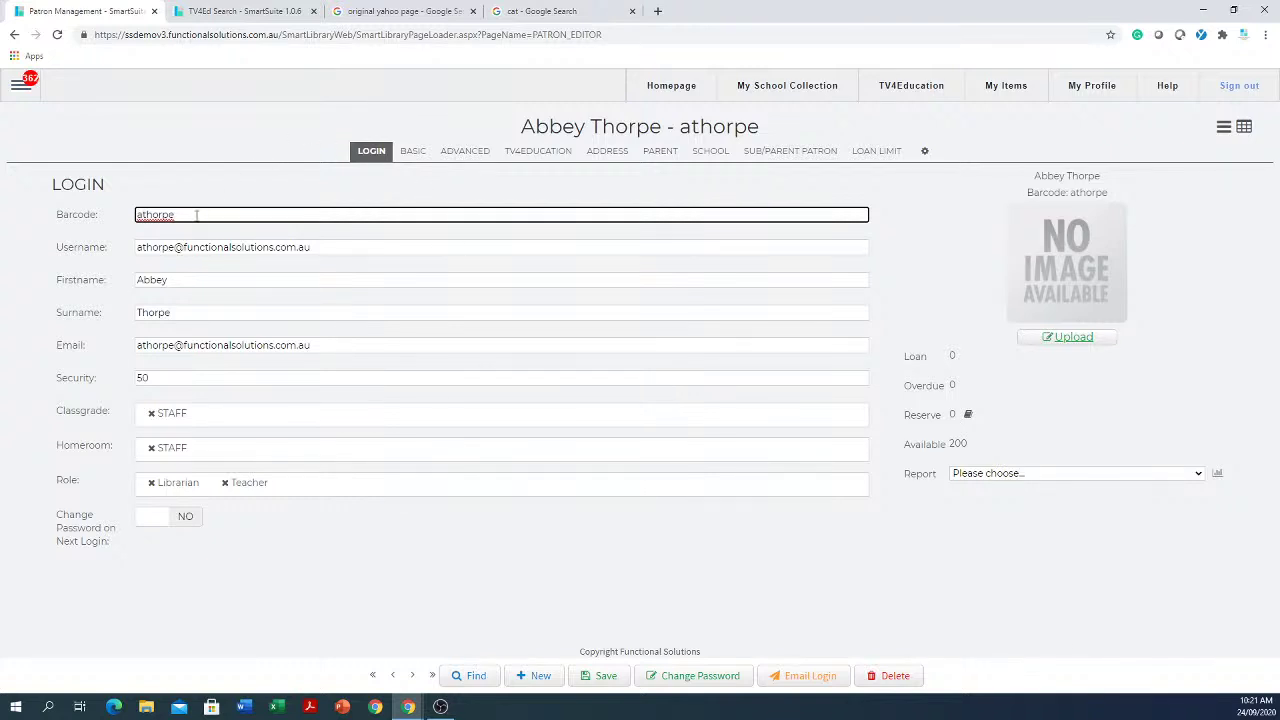
Step: Enter a new barcode, then dismiss the 'Barcode is already used' warning it triggers
drag(131, 209, 32, 222)
text(123456789)
click(220, 277)
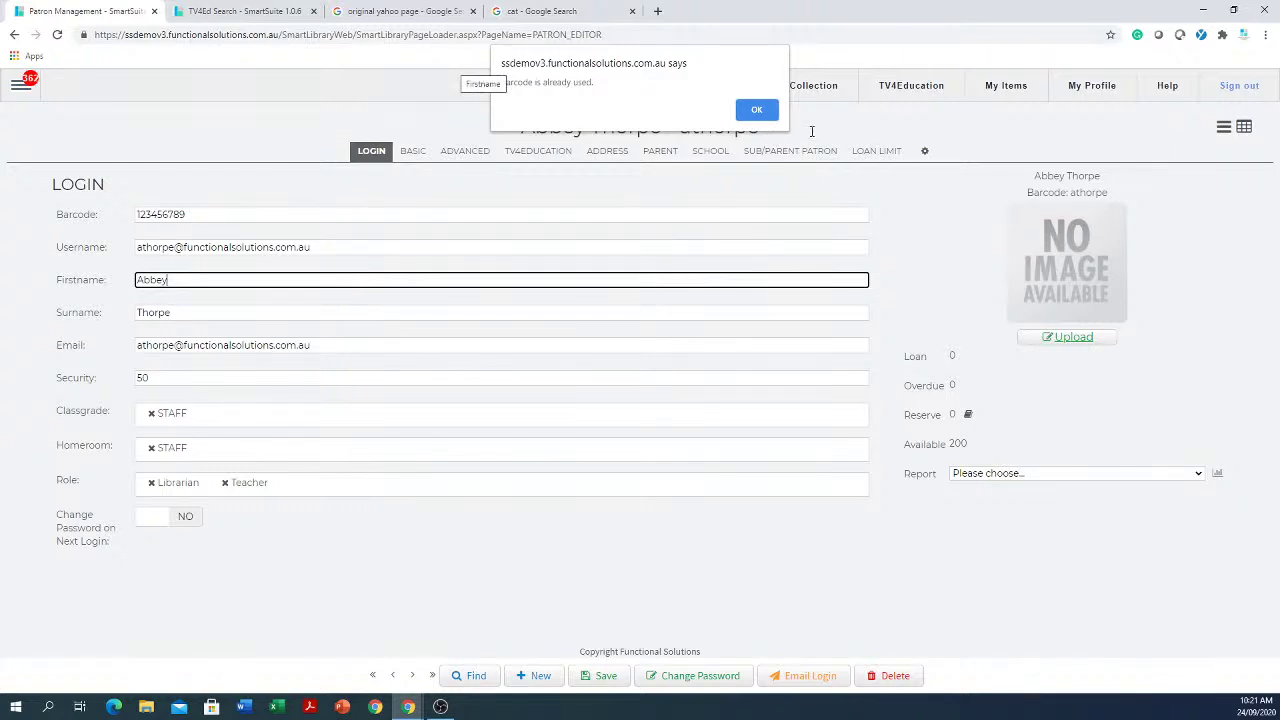
click(757, 110)
Step: Replace the barcode with 13245 and move through the username, first name and surname fields
click(523, 212)
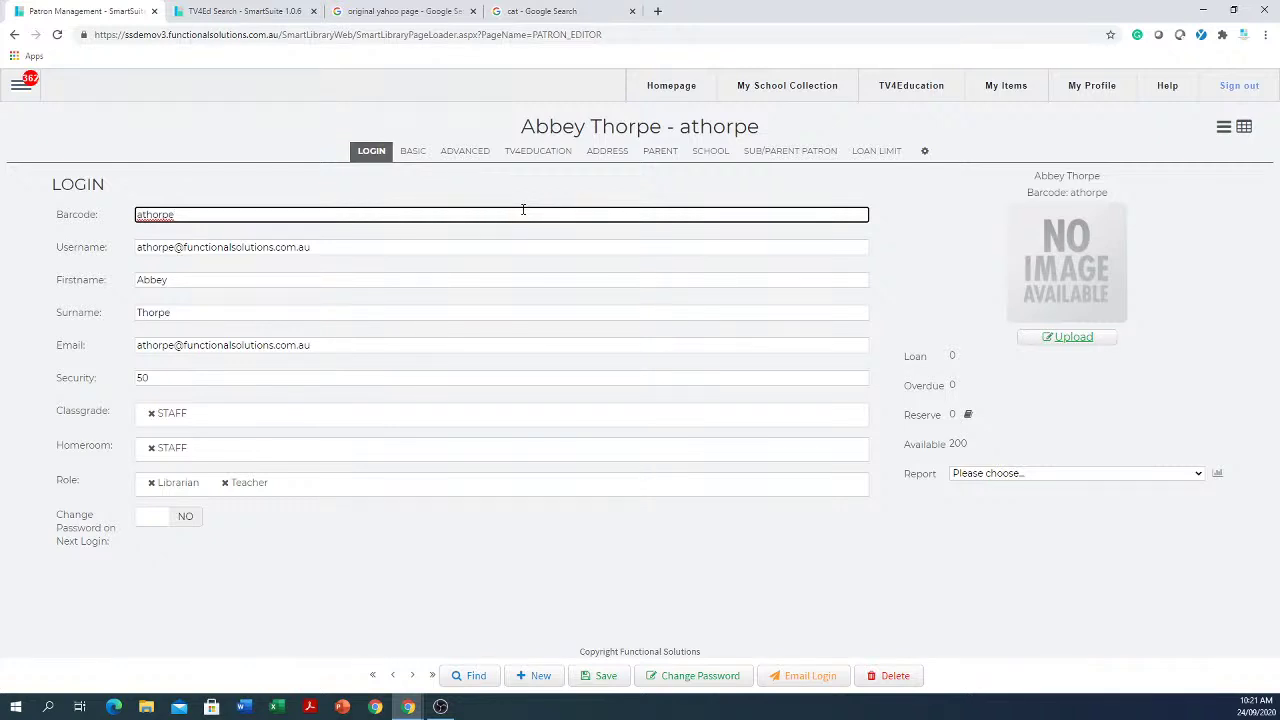
drag(518, 206, 216, 208)
drag(214, 210, 136, 214)
text(13245)
click(322, 251)
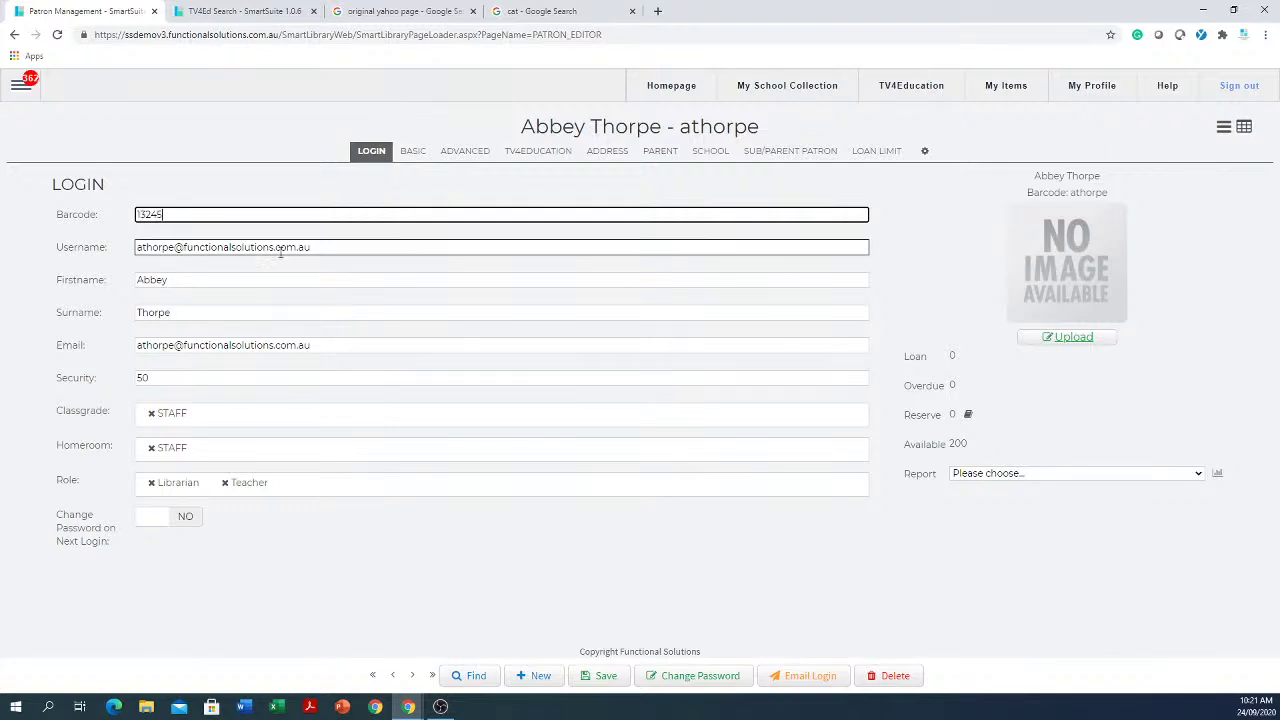
click(175, 281)
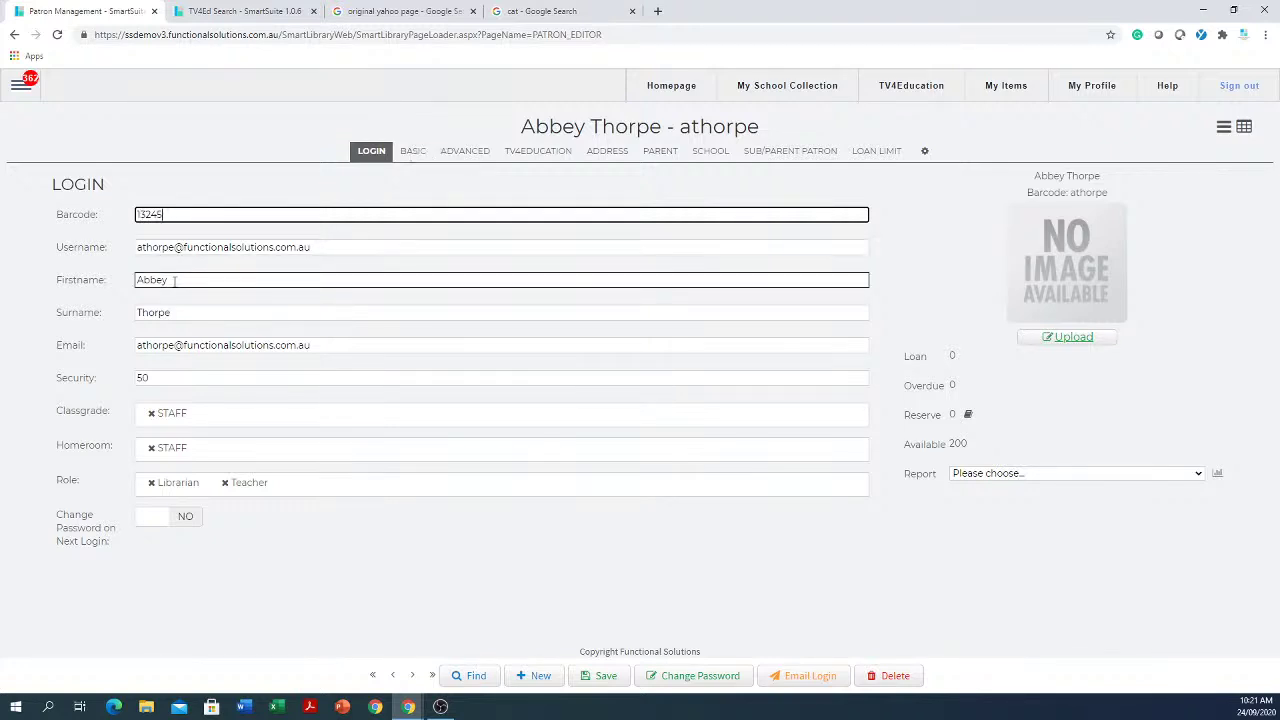
click(150, 312)
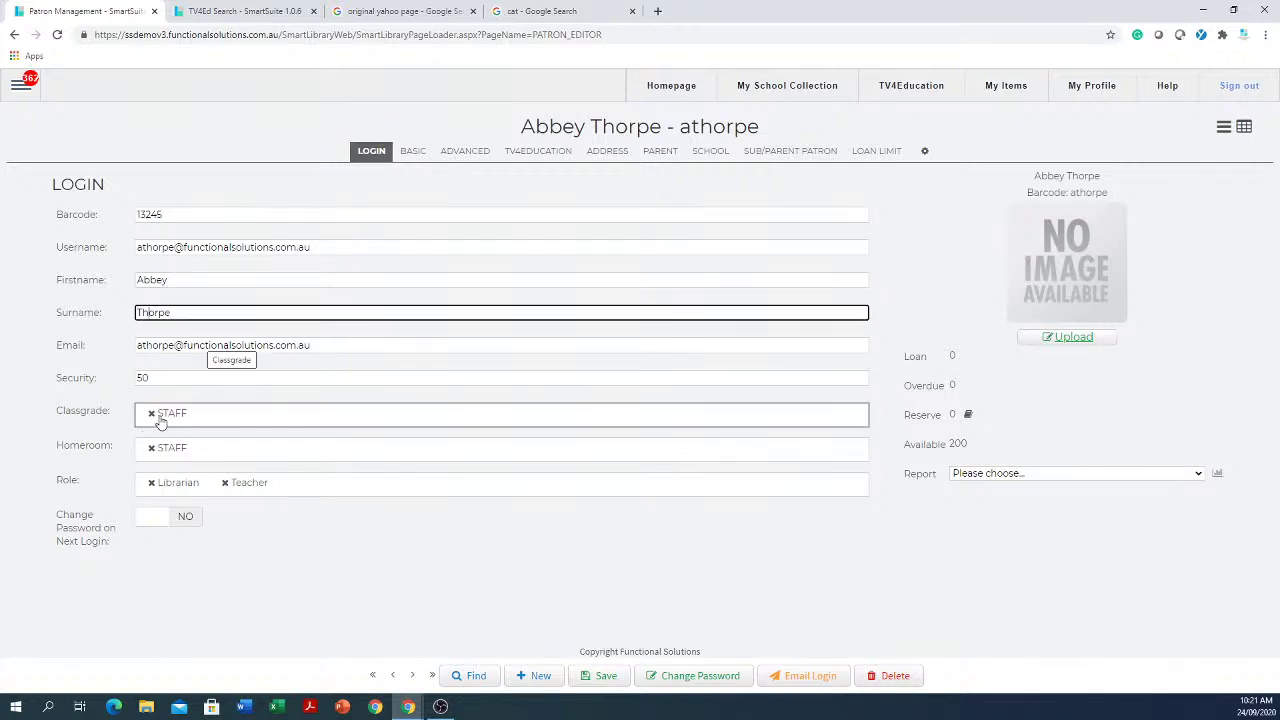
Step: Replace the patron's Librarian and Teacher roles with Student
click(225, 483)
click(151, 483)
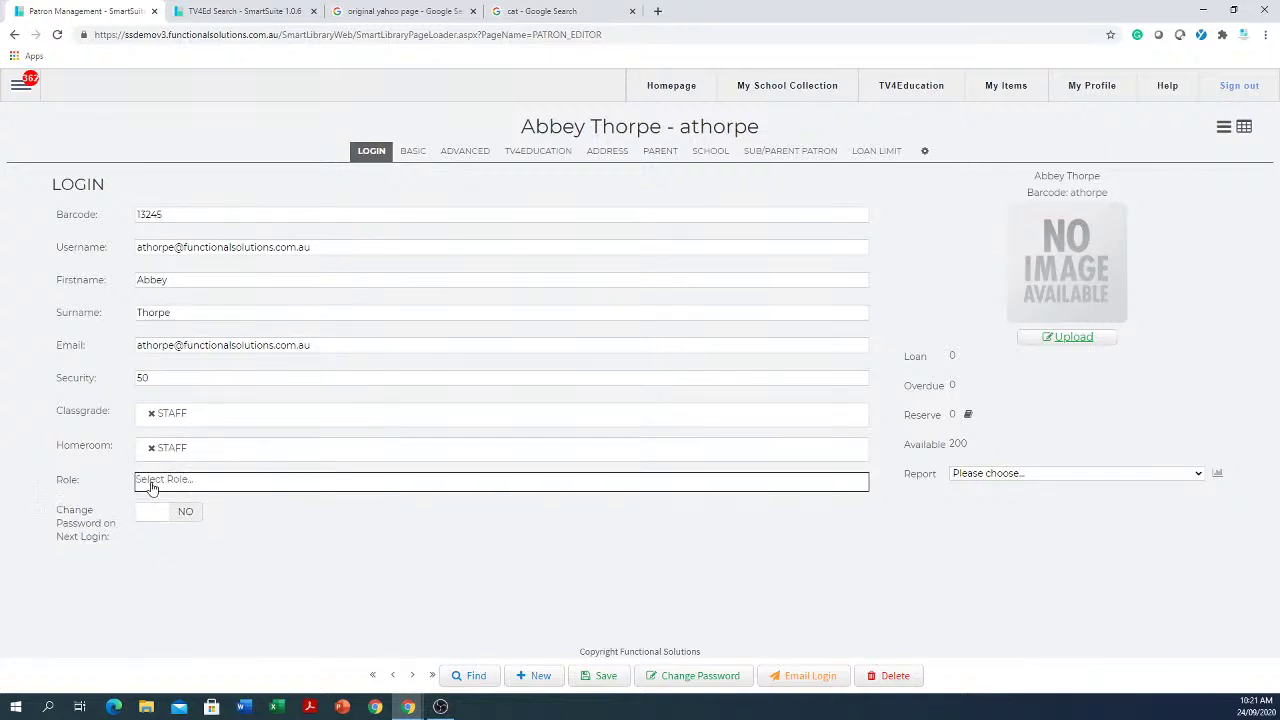
click(233, 483)
scroll(178, 395, down, 2)
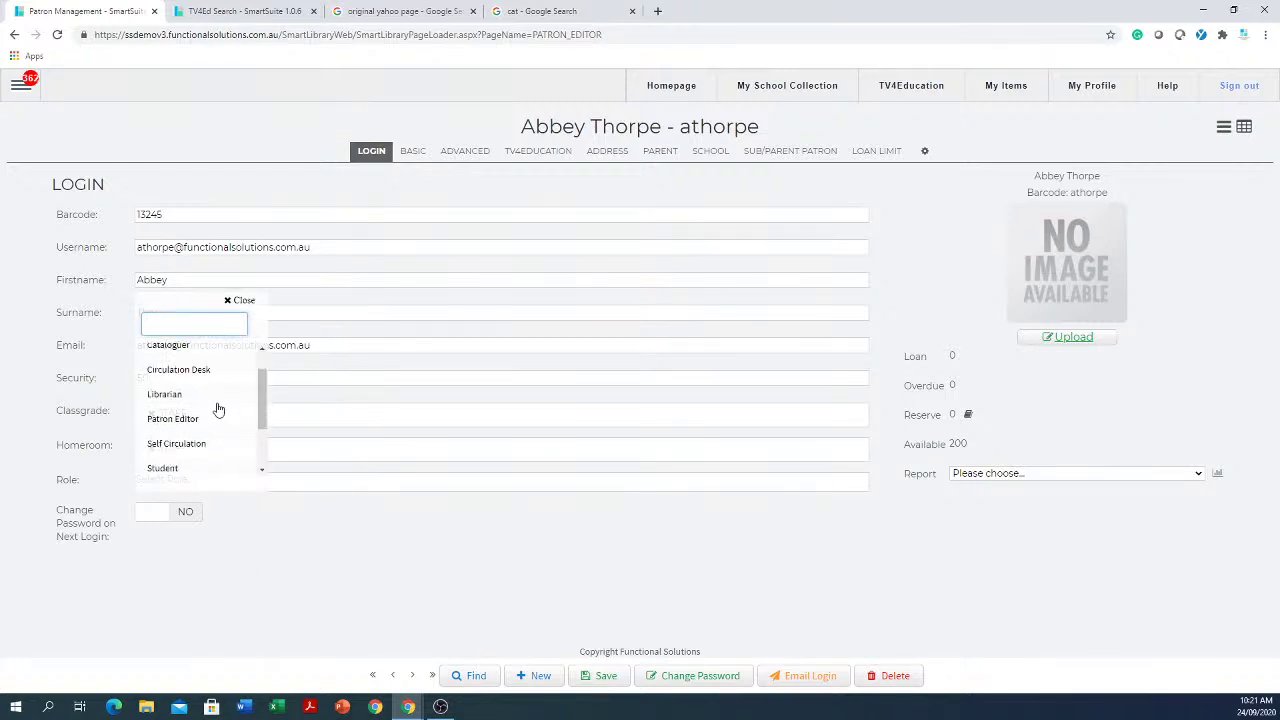
click(189, 438)
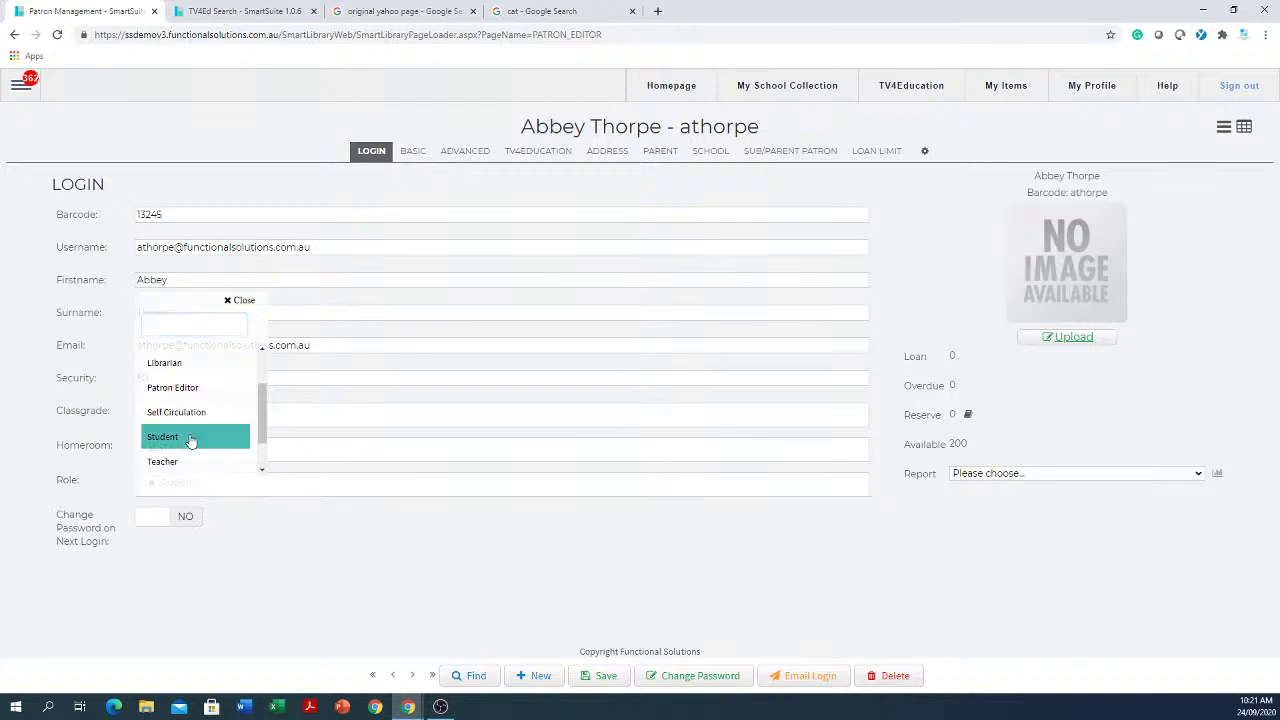
click(305, 581)
Step: Change the class grade from STAFF to 08 and set the homeroom to 08E
click(151, 413)
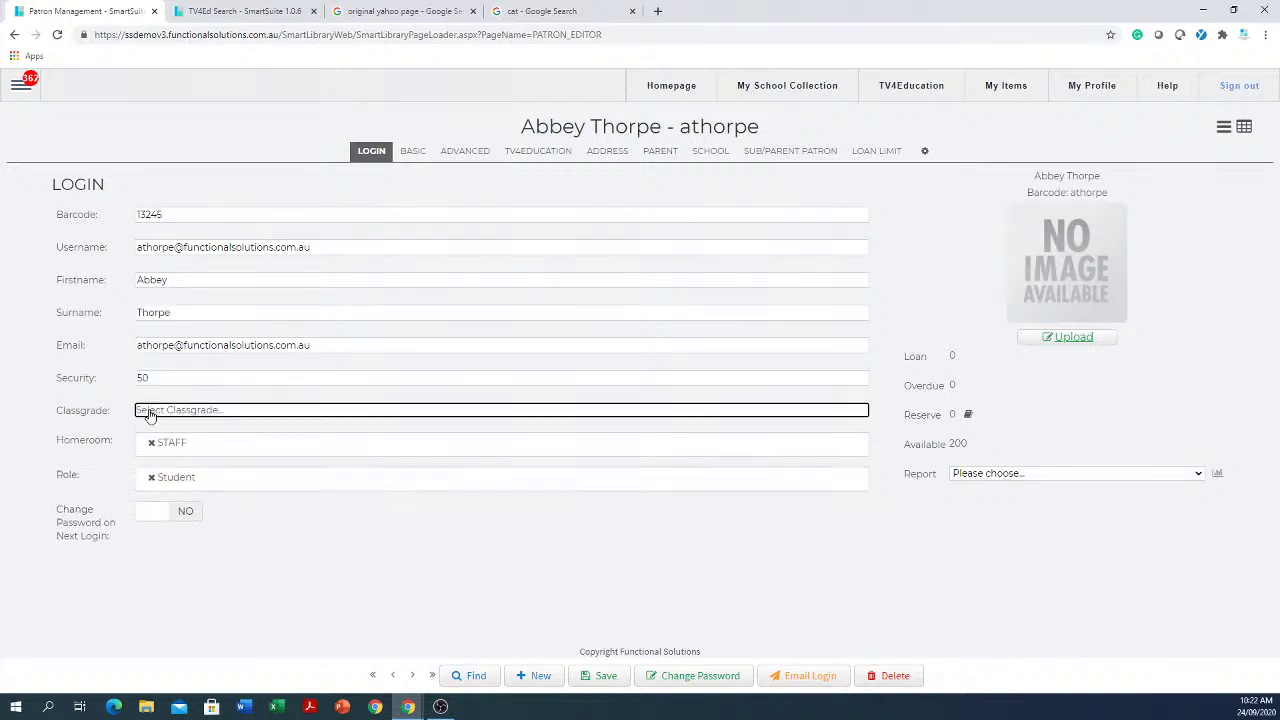
click(204, 421)
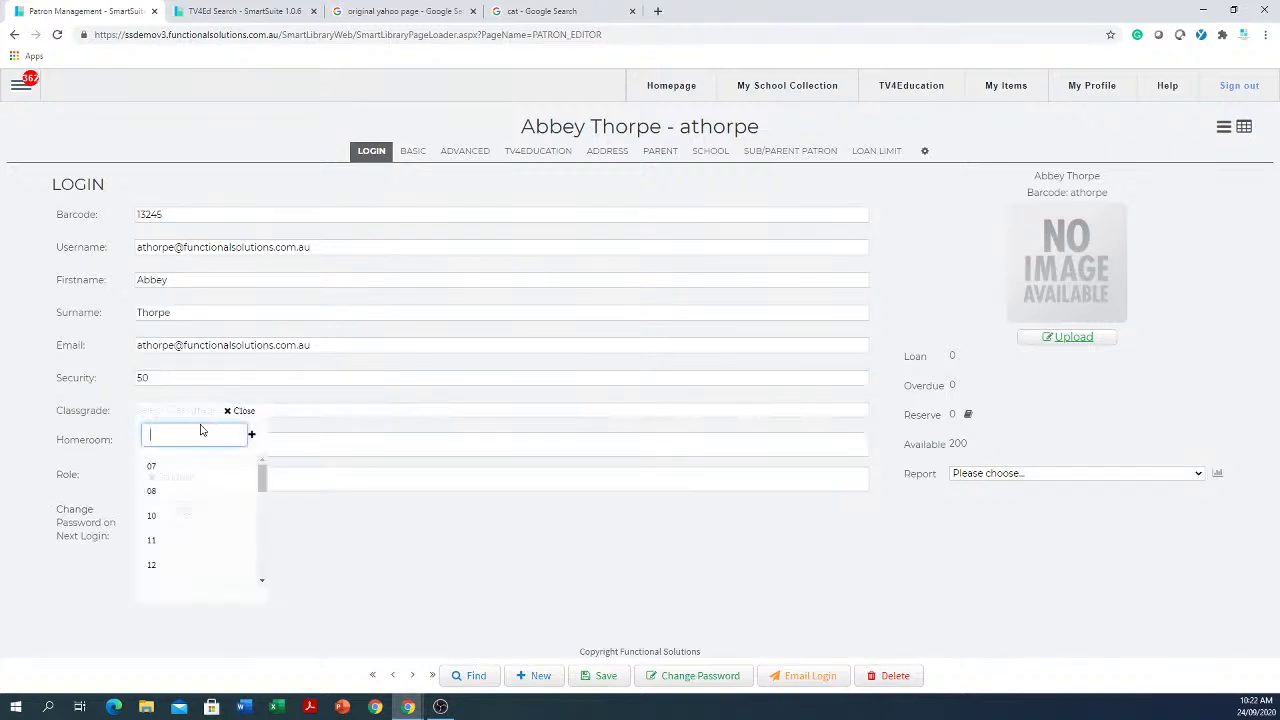
click(163, 500)
click(257, 457)
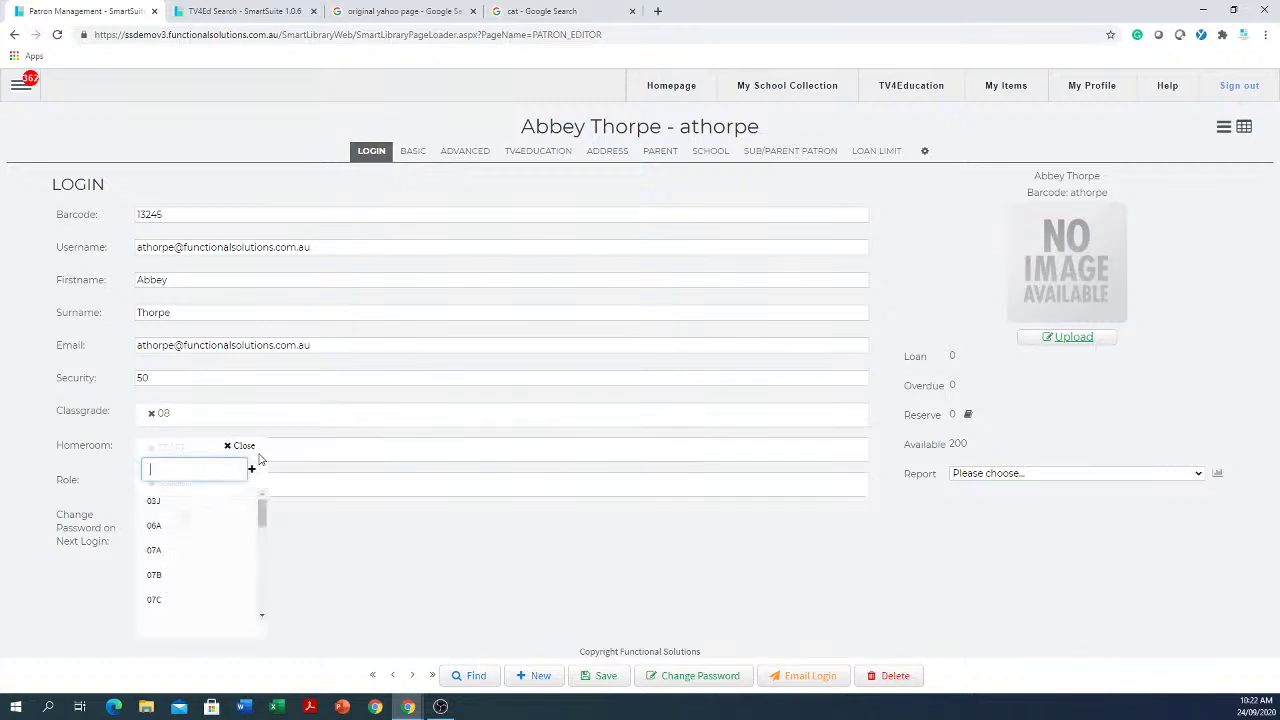
scroll(197, 537, down, 2)
scroll(195, 533, down, 2)
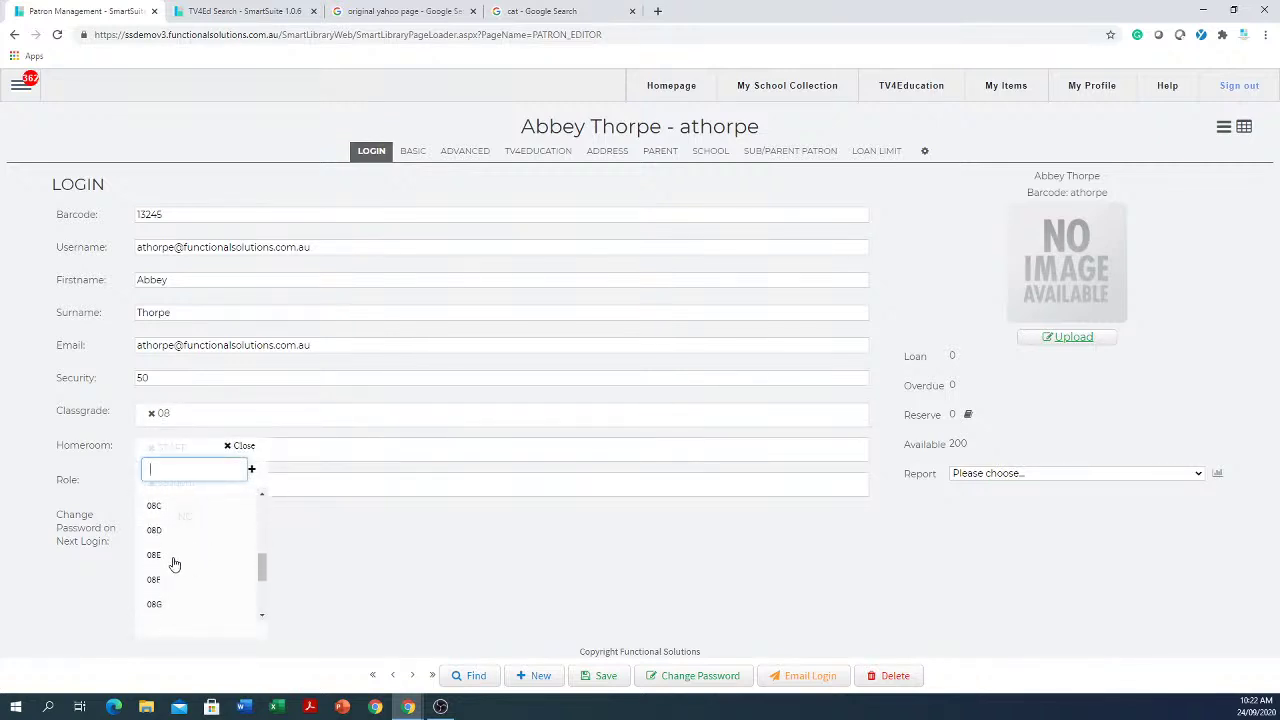
click(172, 564)
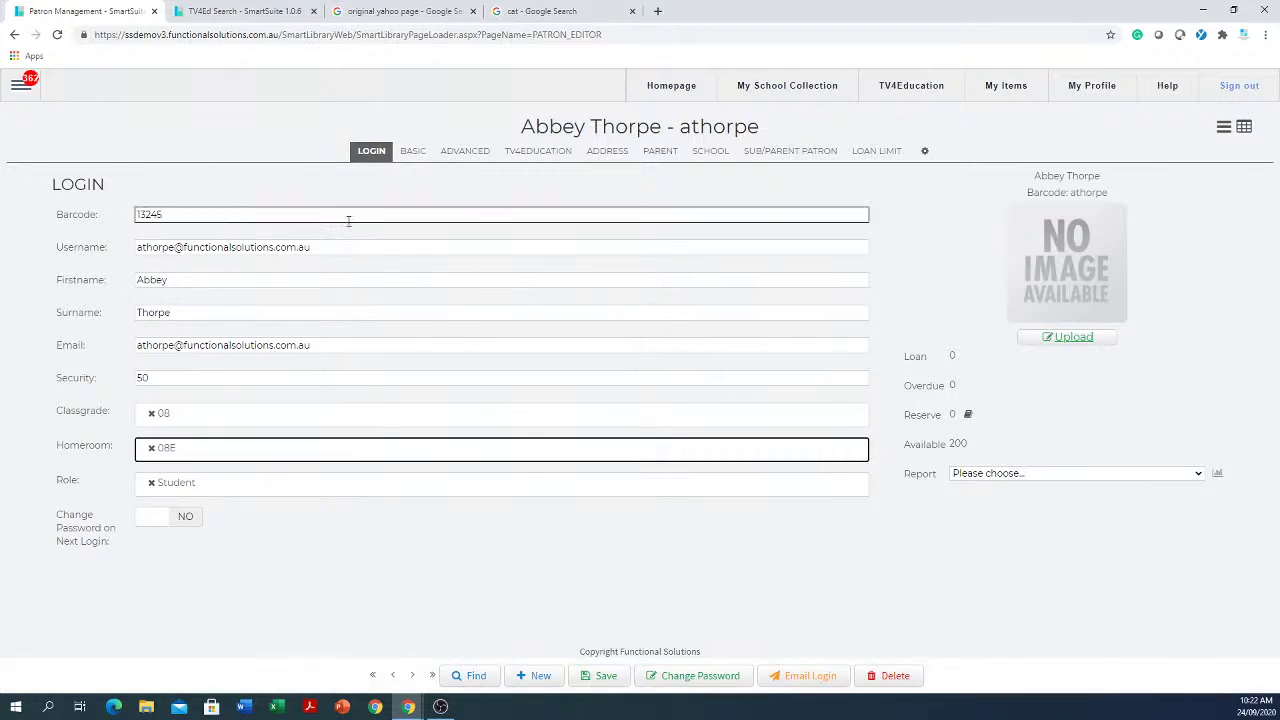
Step: Delete the old username and select the patron's first name for copying
drag(376, 245, 46, 243)
click(380, 248)
key(BackSpace)
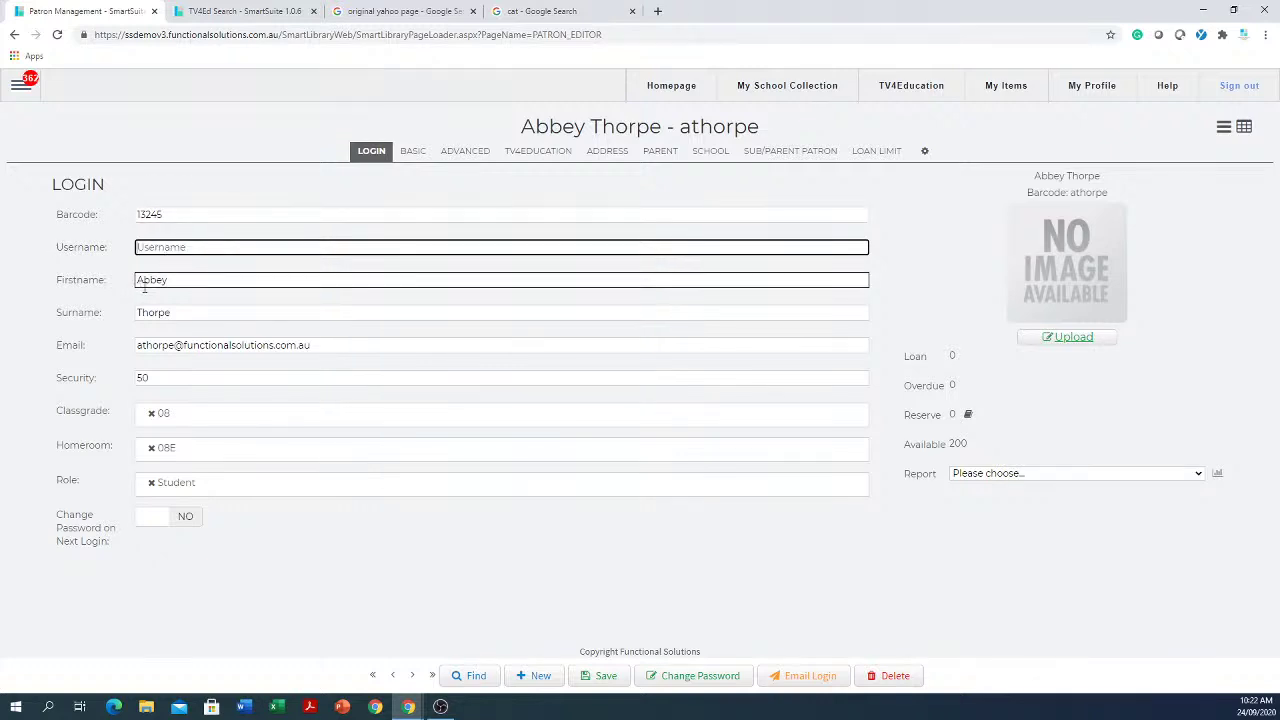
drag(170, 280, 118, 280)
key(ctrl+c)
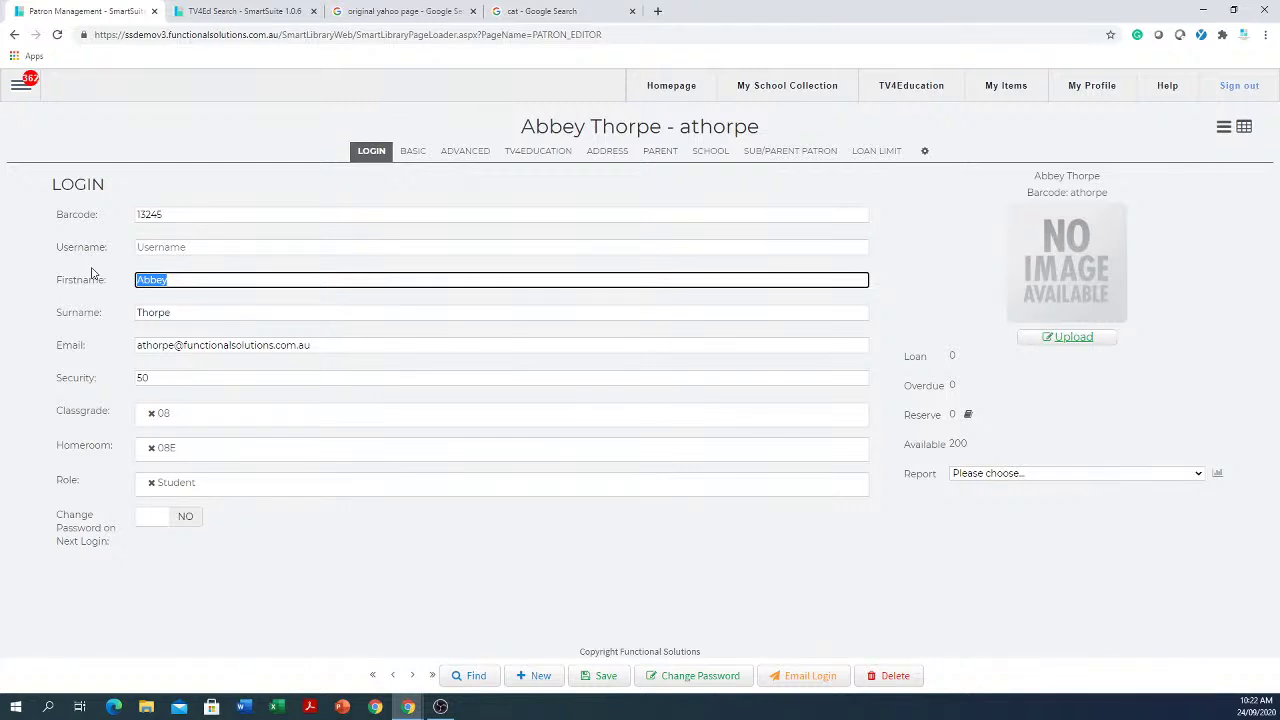
Step: Build the username as firstname.surname by pasting the first name, a dot, and the surname
click(198, 248)
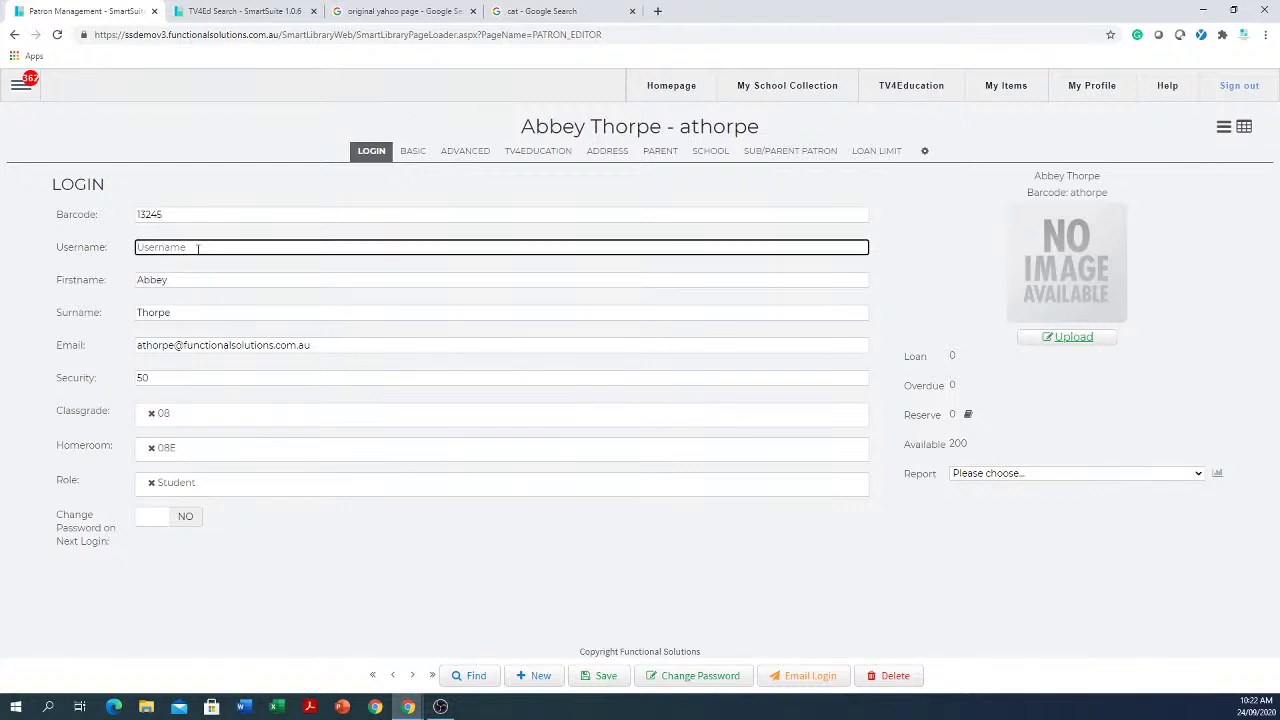
key(ctrl+v)
text(.)
click(200, 311)
drag(188, 312, 113, 304)
key(ctrl+c)
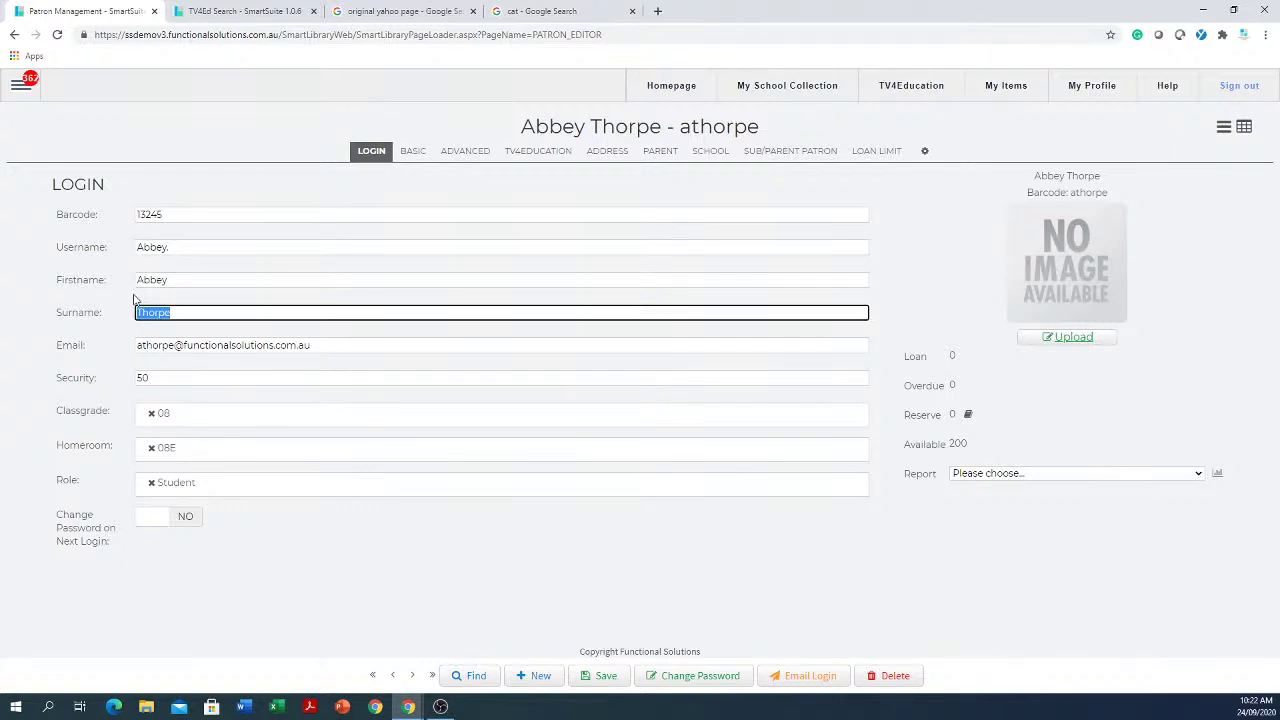
click(231, 248)
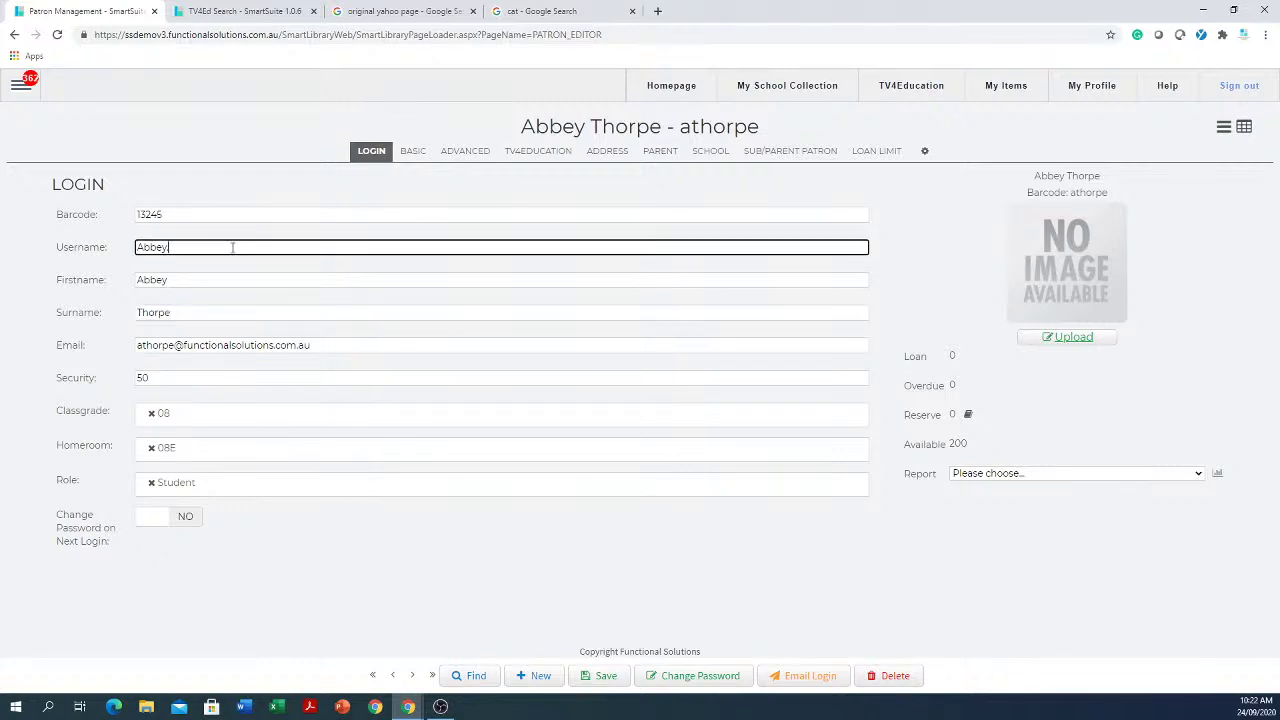
key(ctrl+v)
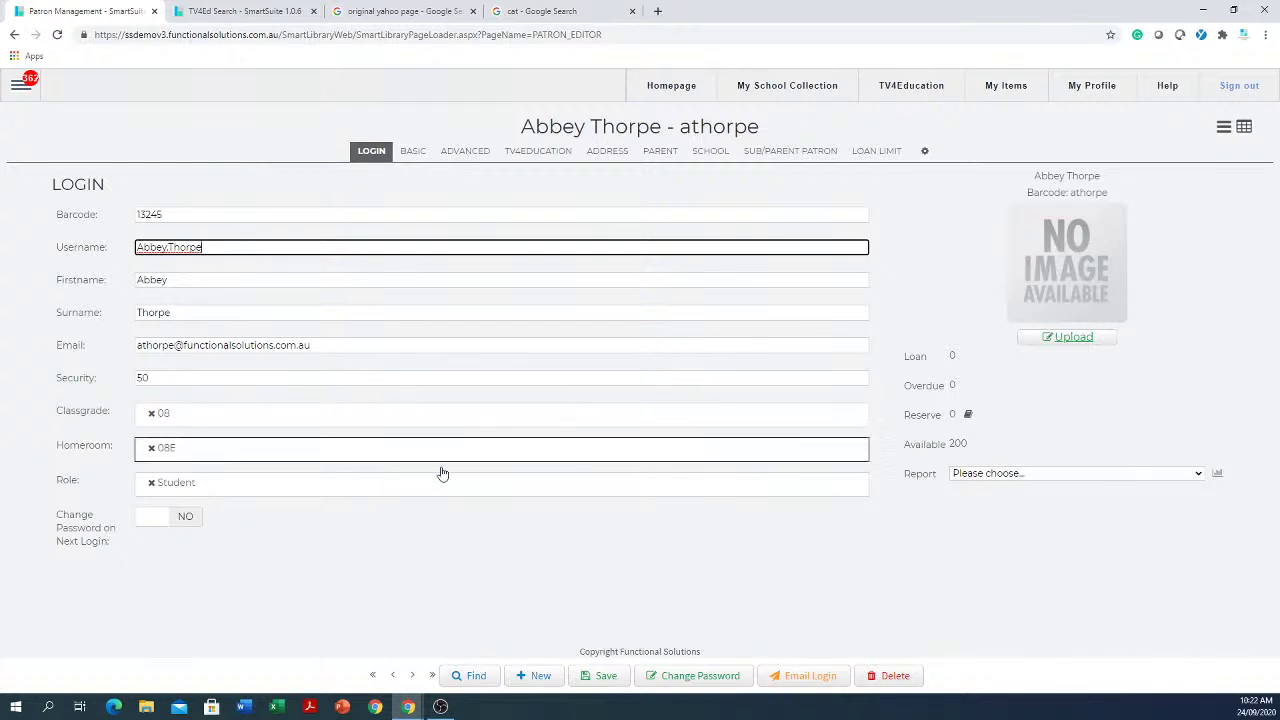
Step: Save the patron record and highlight the new barcode, username and email address
click(616, 684)
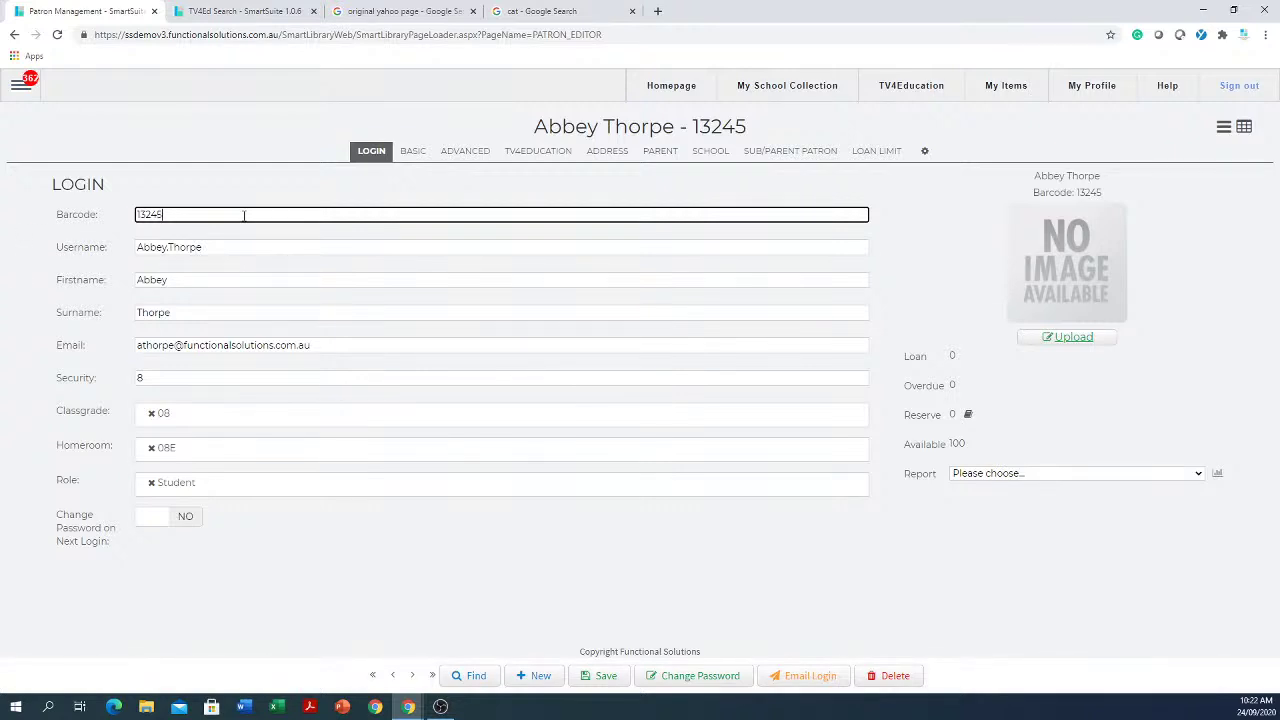
drag(232, 215, 111, 196)
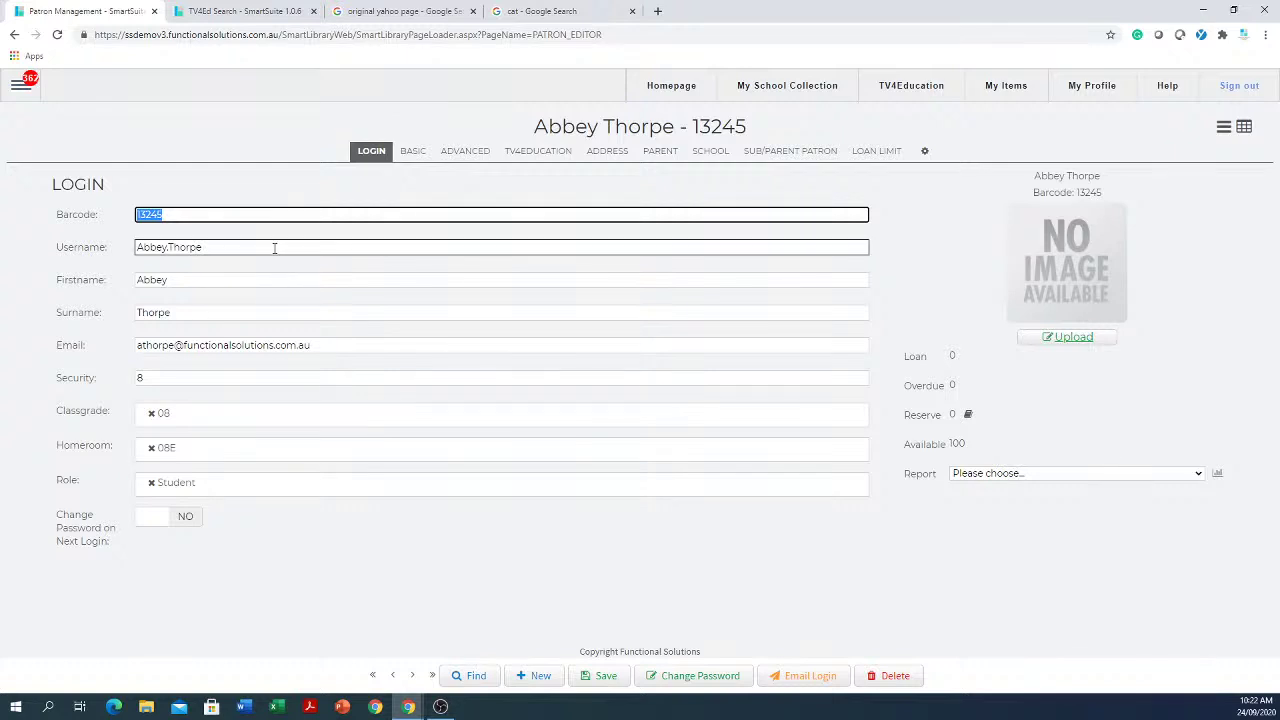
drag(274, 248, 60, 258)
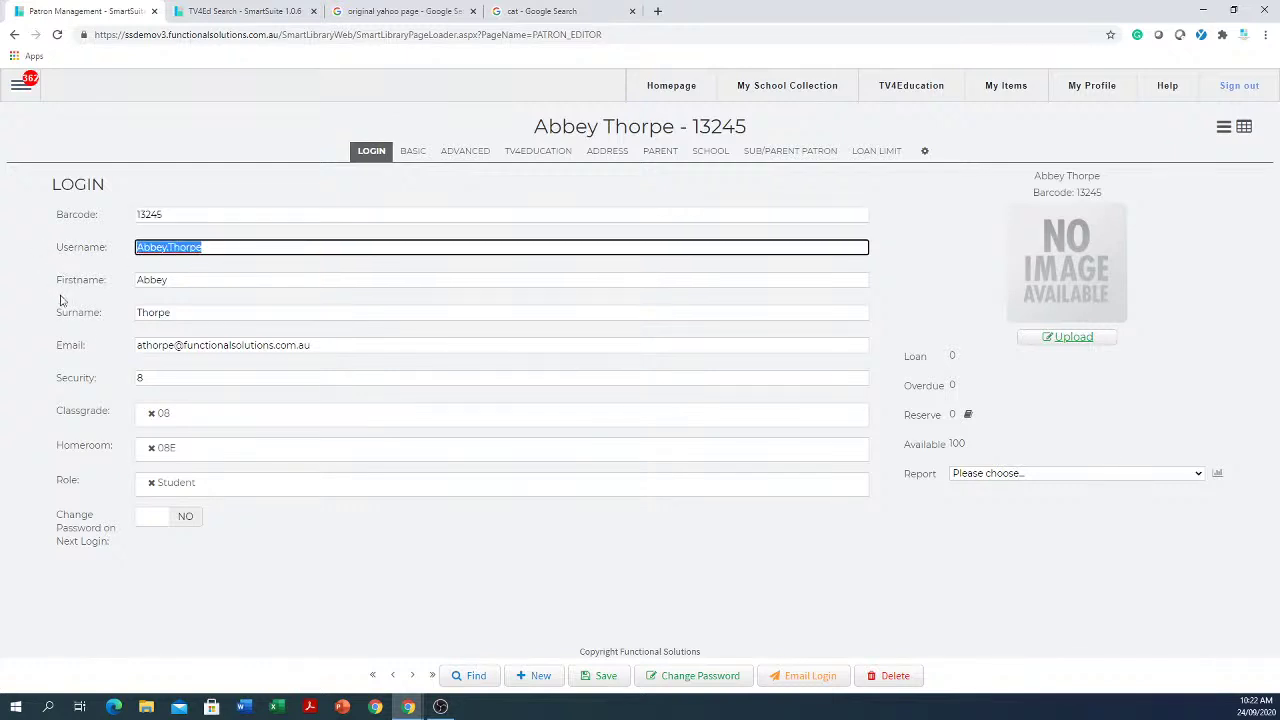
drag(470, 345, 130, 332)
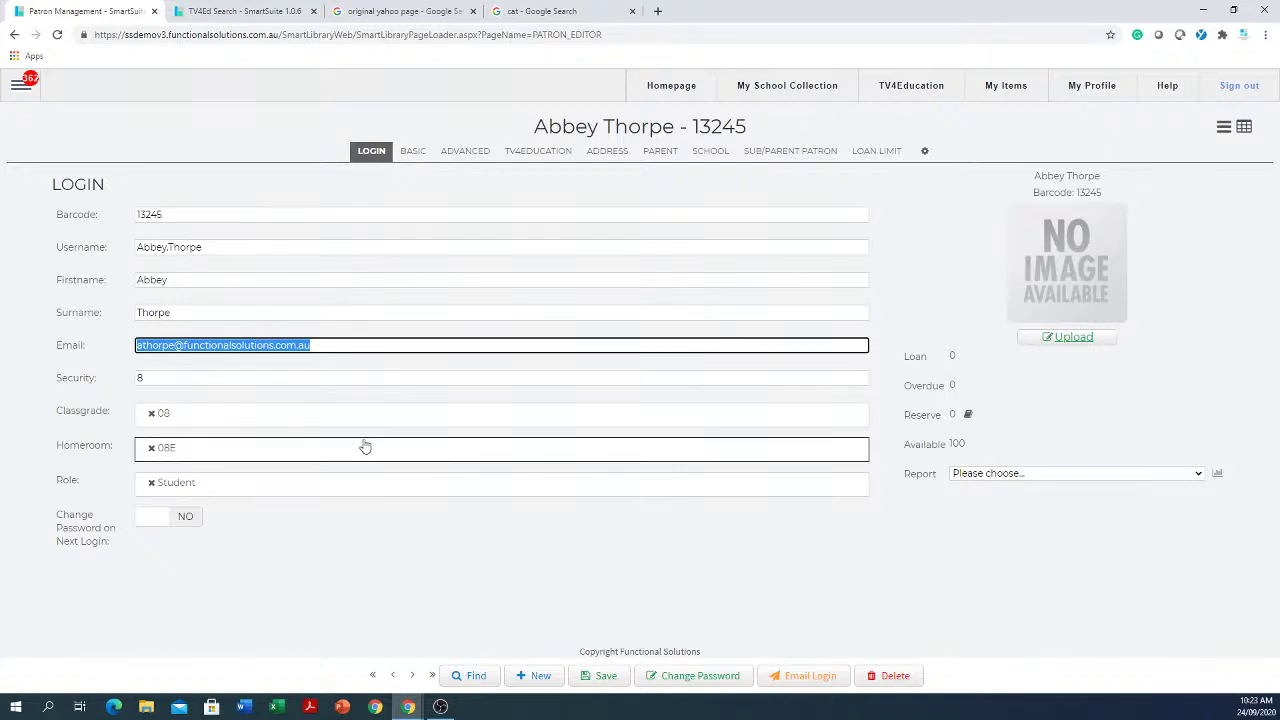
Step: Set and confirm a new password, require a password change at next login, and save
click(684, 676)
click(376, 213)
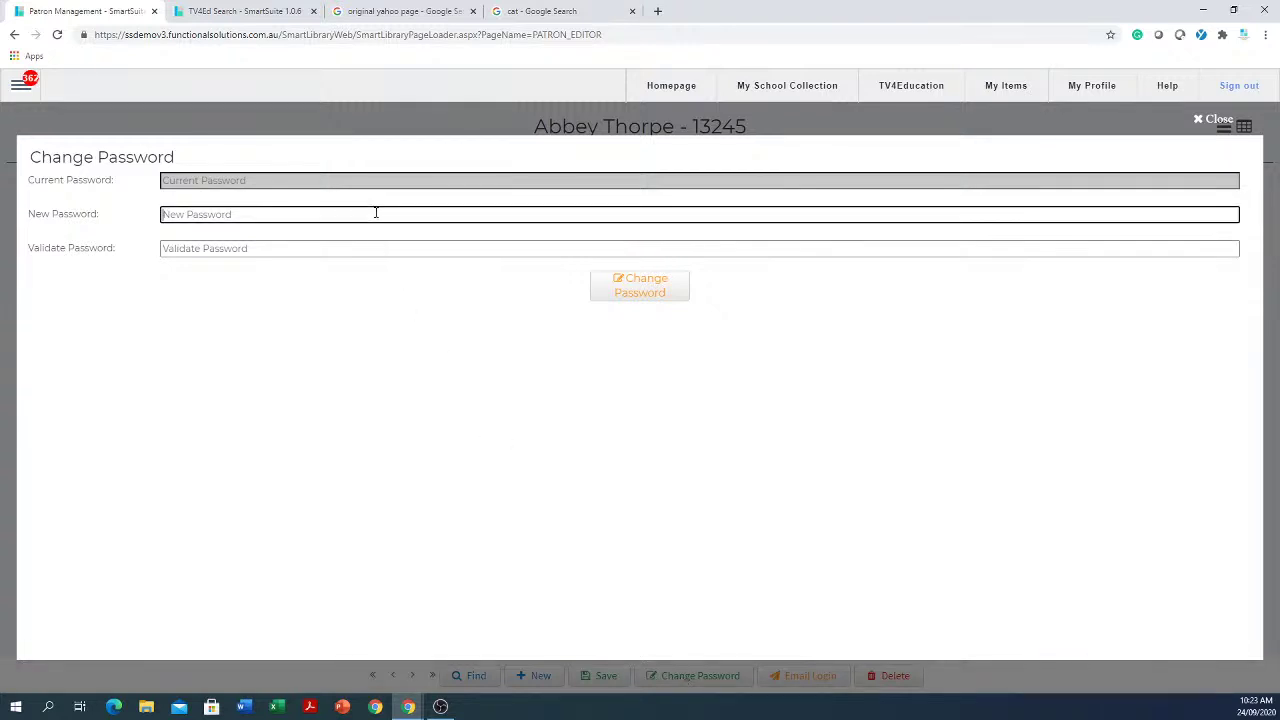
text(••)
key(Tab)
text(•)
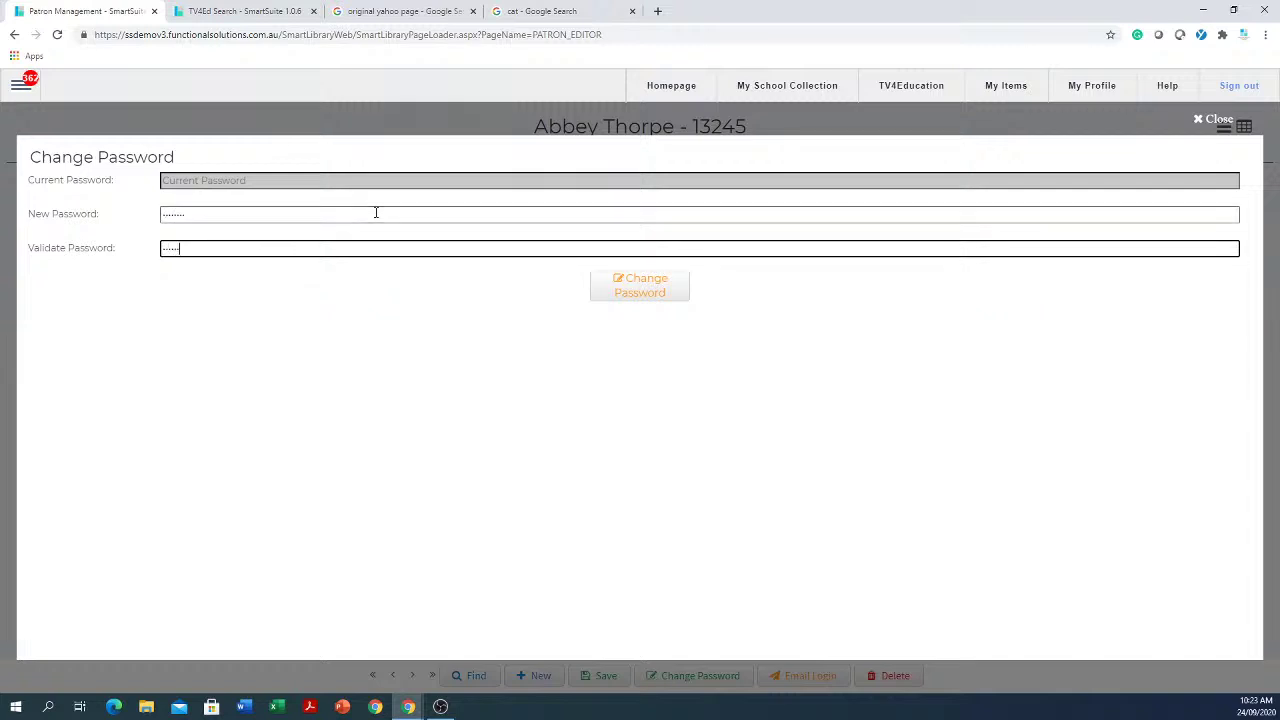
click(642, 285)
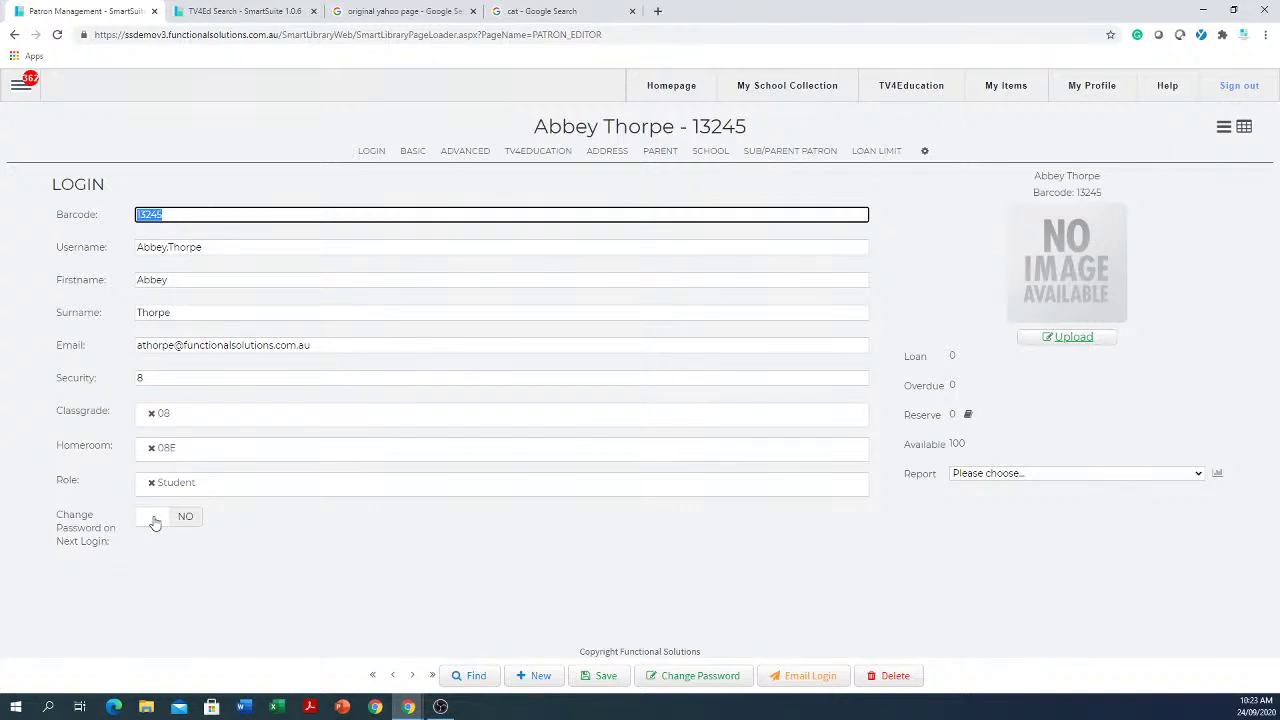
click(186, 519)
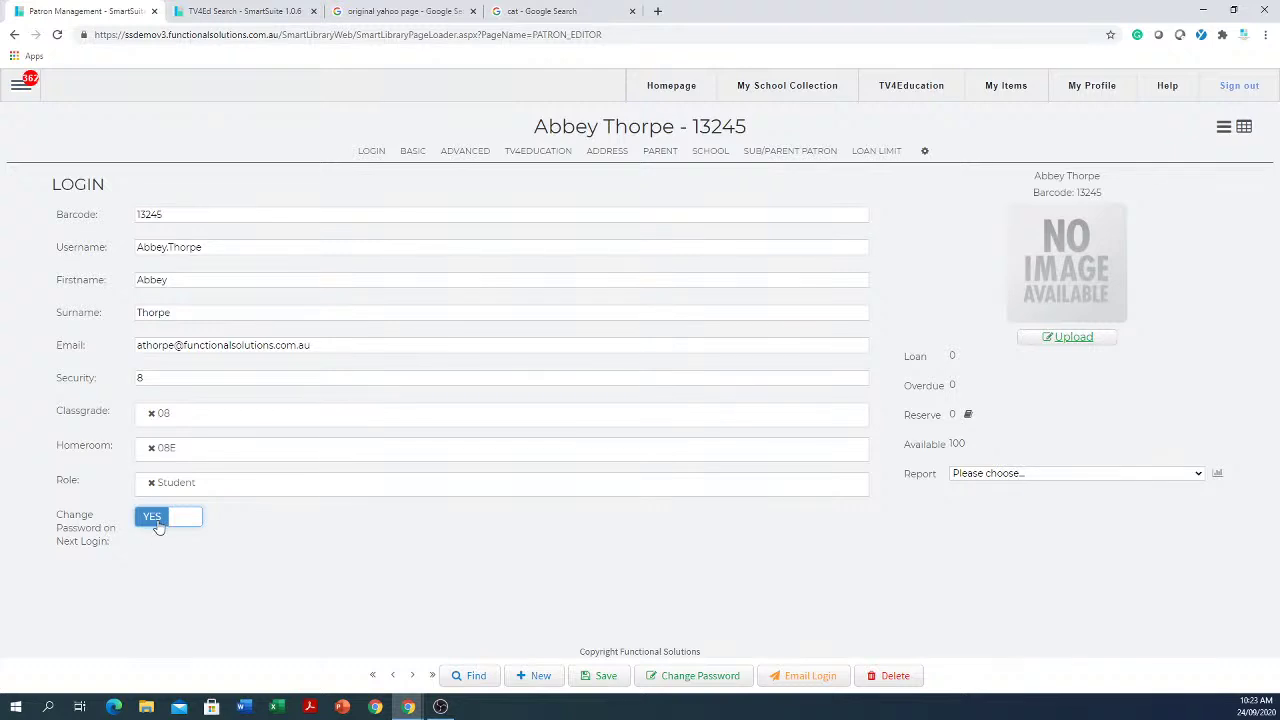
click(610, 677)
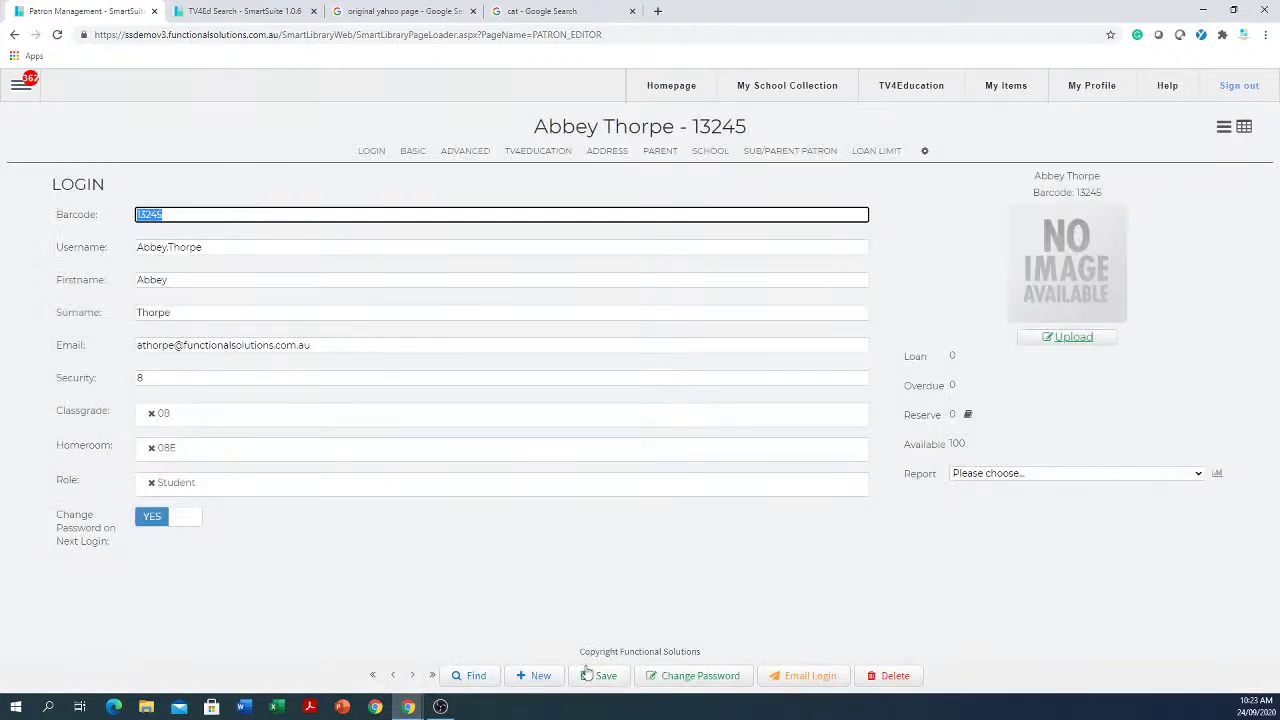
Step: Enter and confirm a new password for the patron once more and apply it
click(700, 677)
click(330, 217)
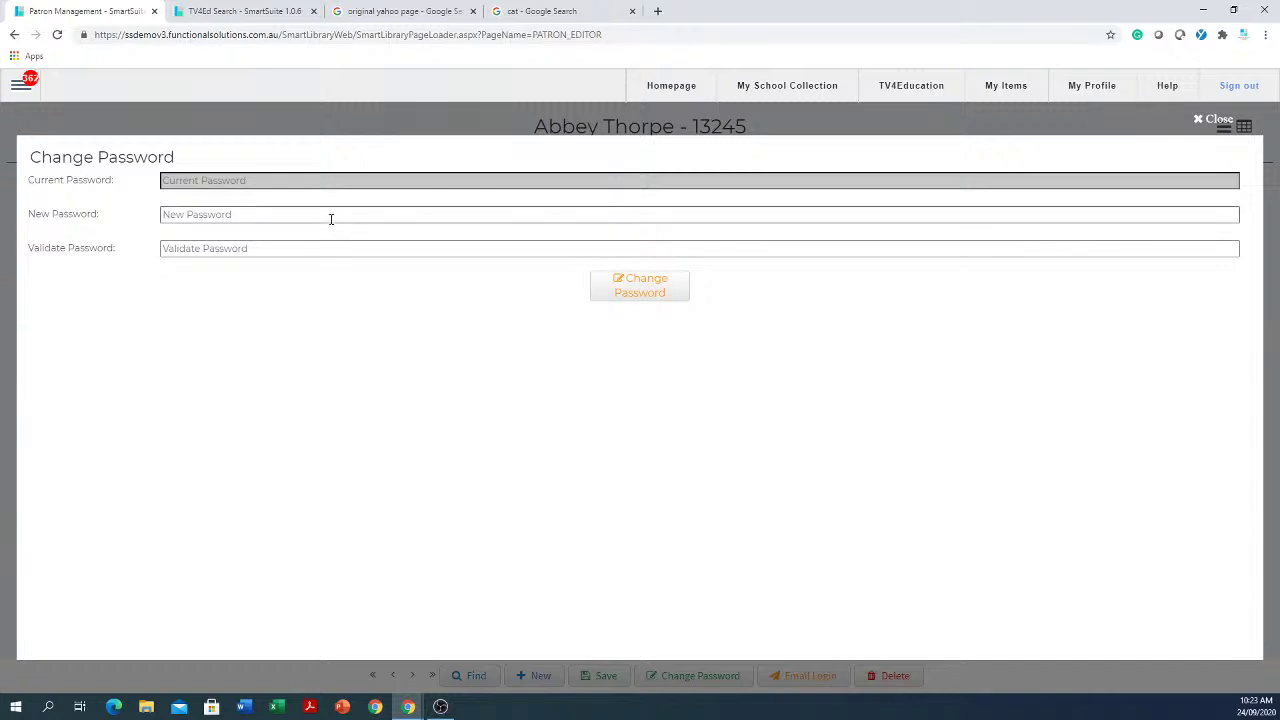
text(•)
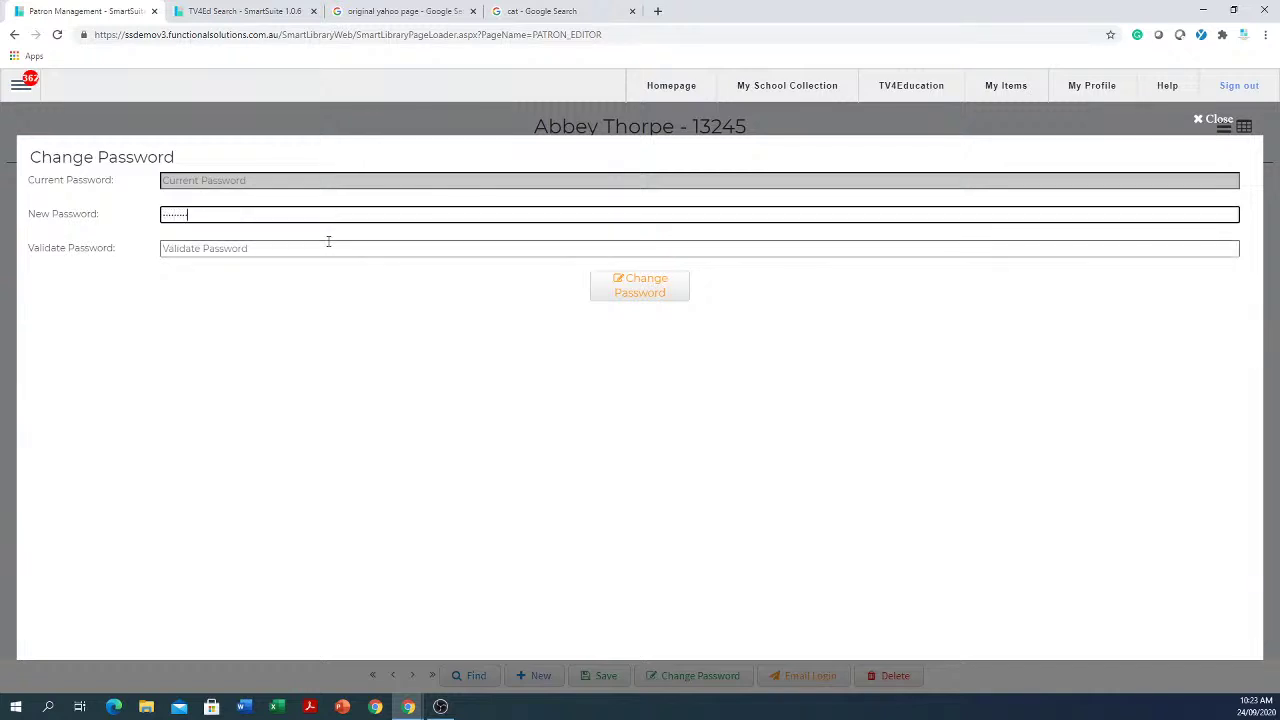
click(329, 241)
text(•)
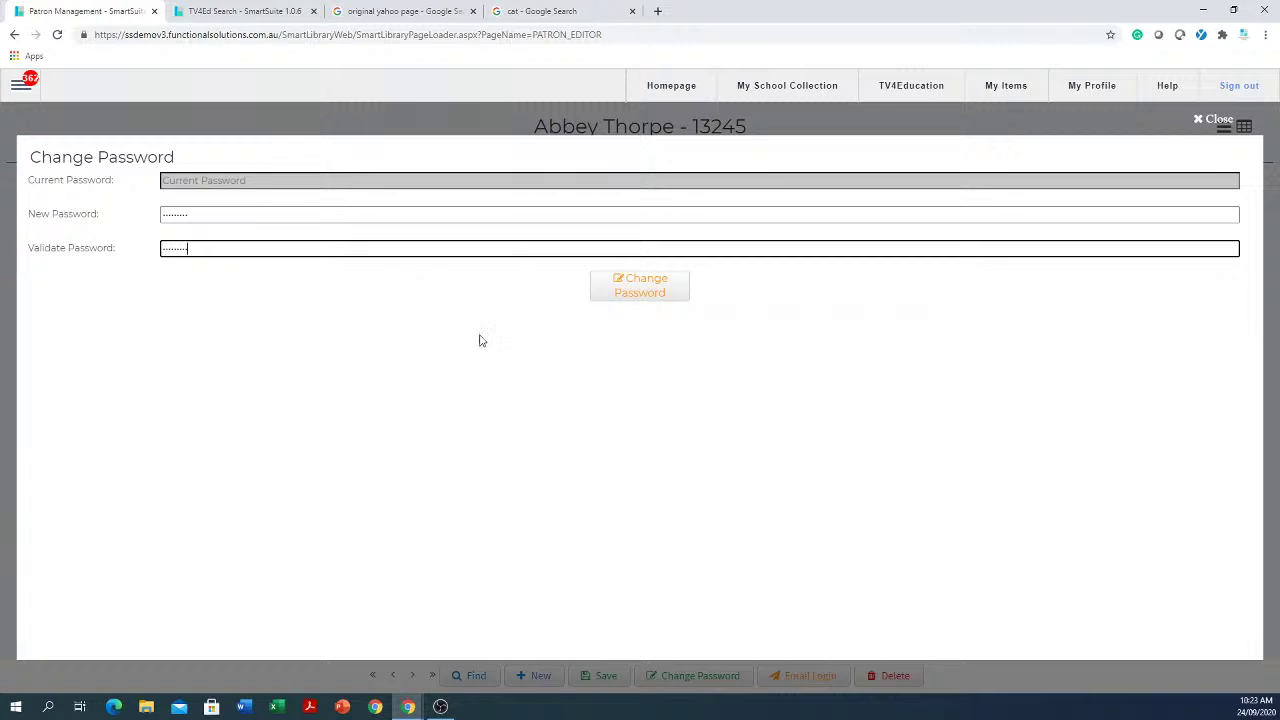
click(647, 285)
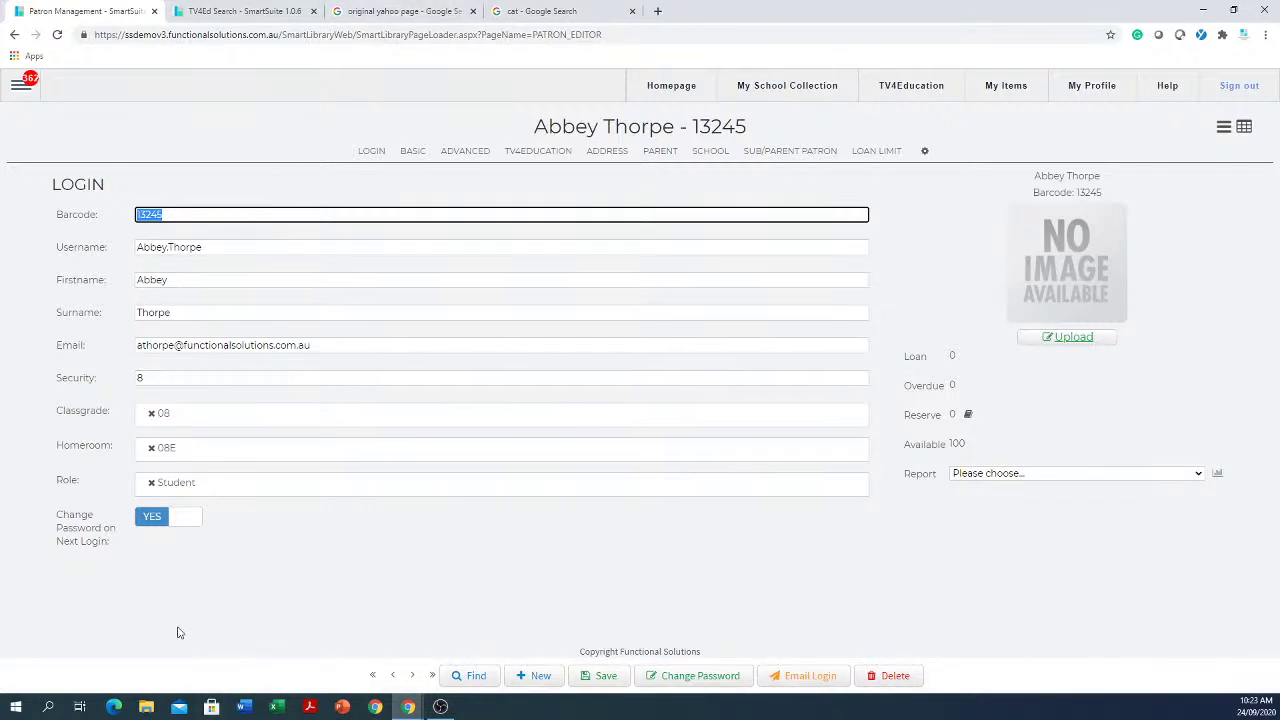
Step: Swap the patron's Student role for Teacher and save the record
click(151, 482)
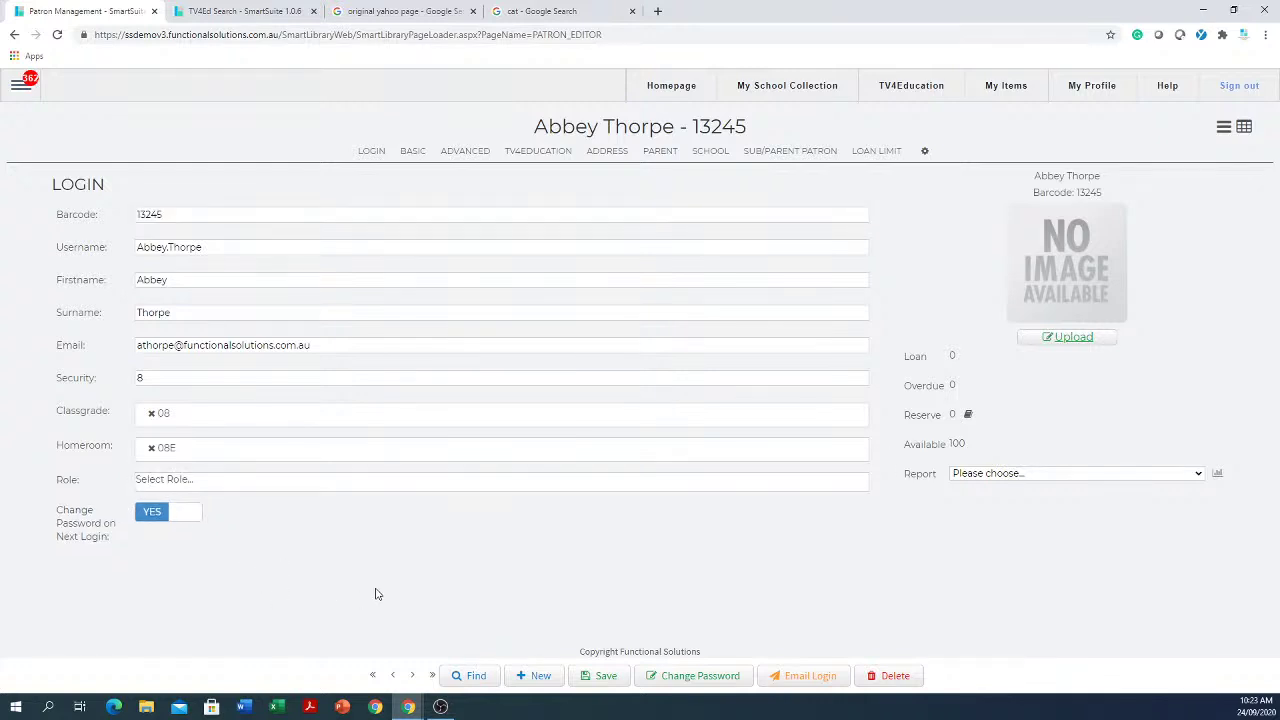
click(306, 488)
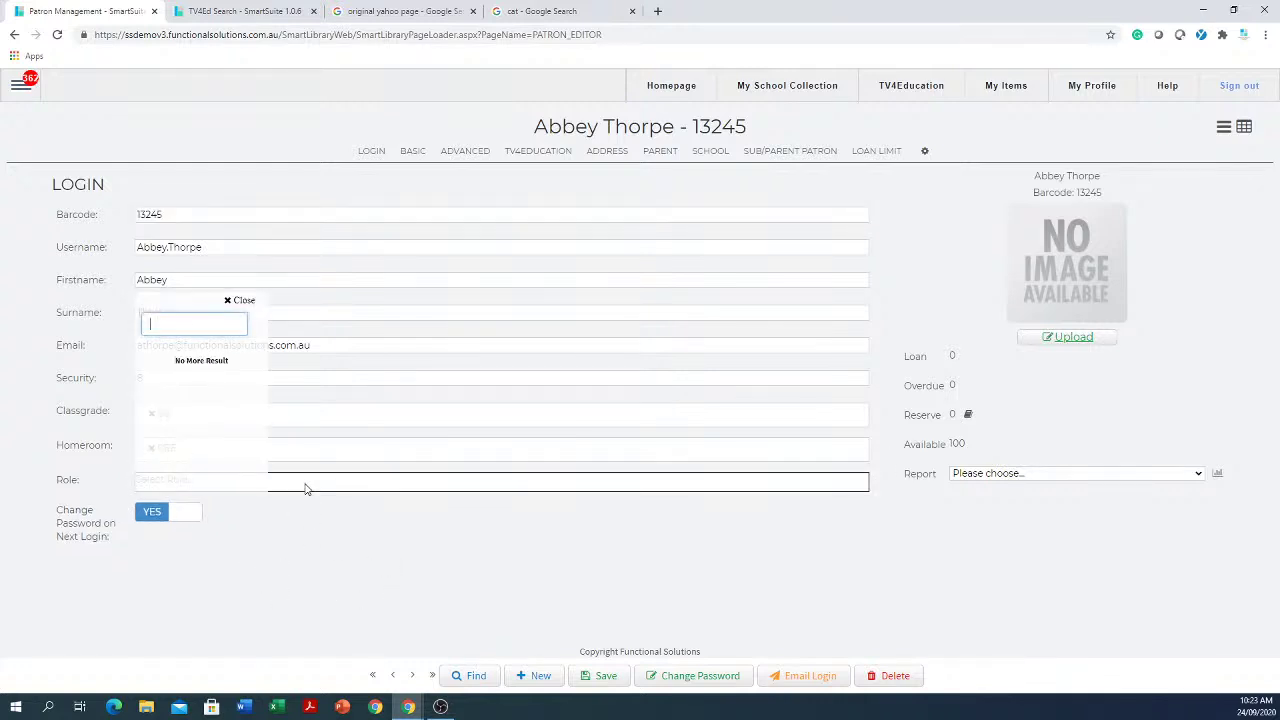
click(320, 534)
click(334, 486)
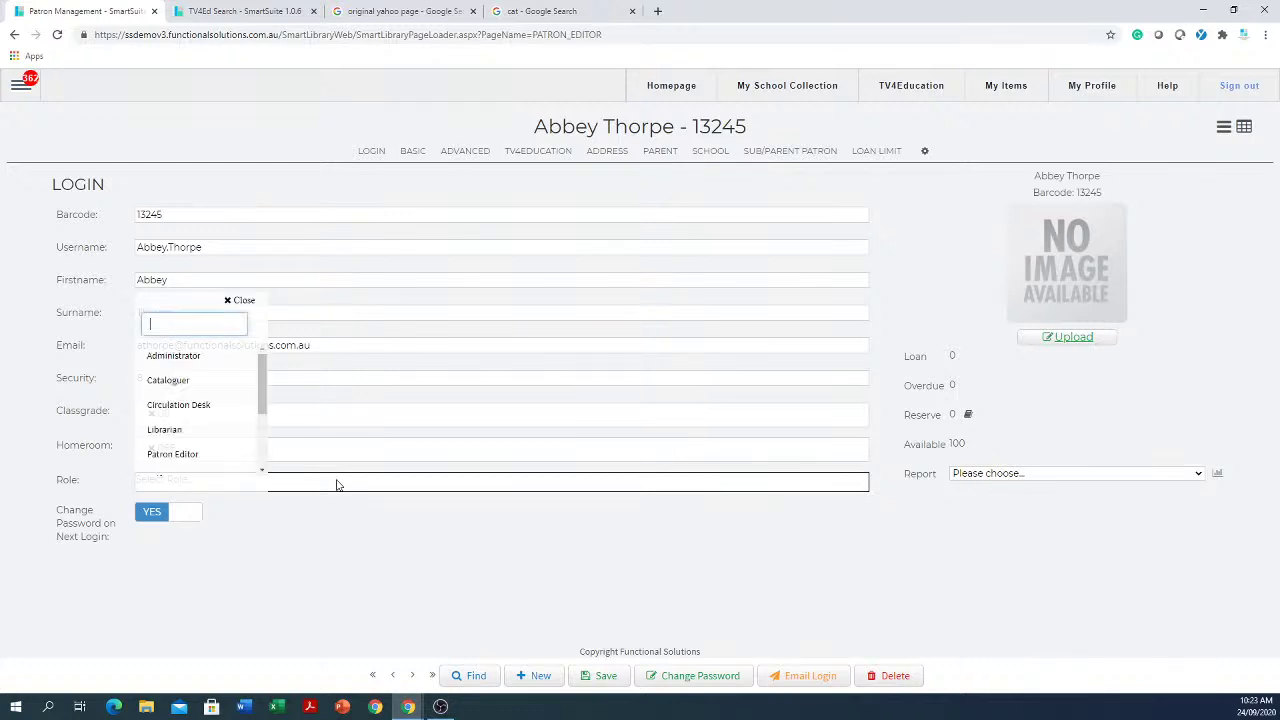
scroll(190, 420, down, 2)
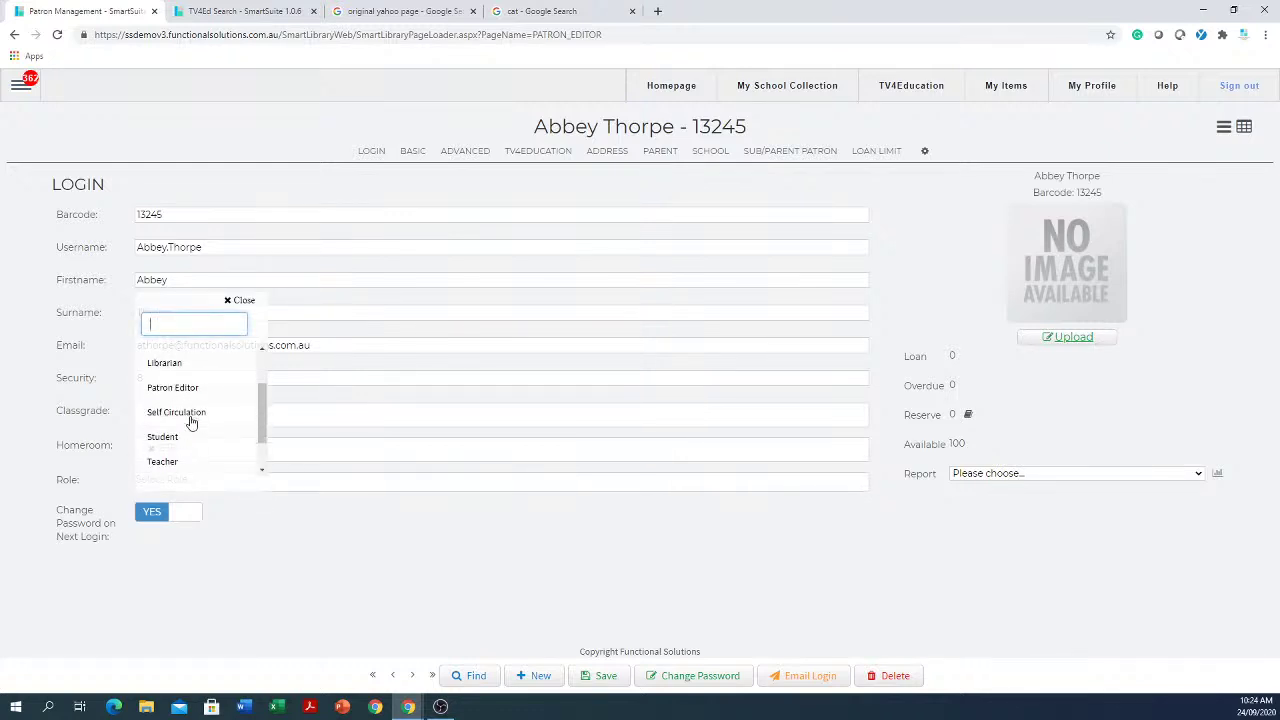
click(163, 462)
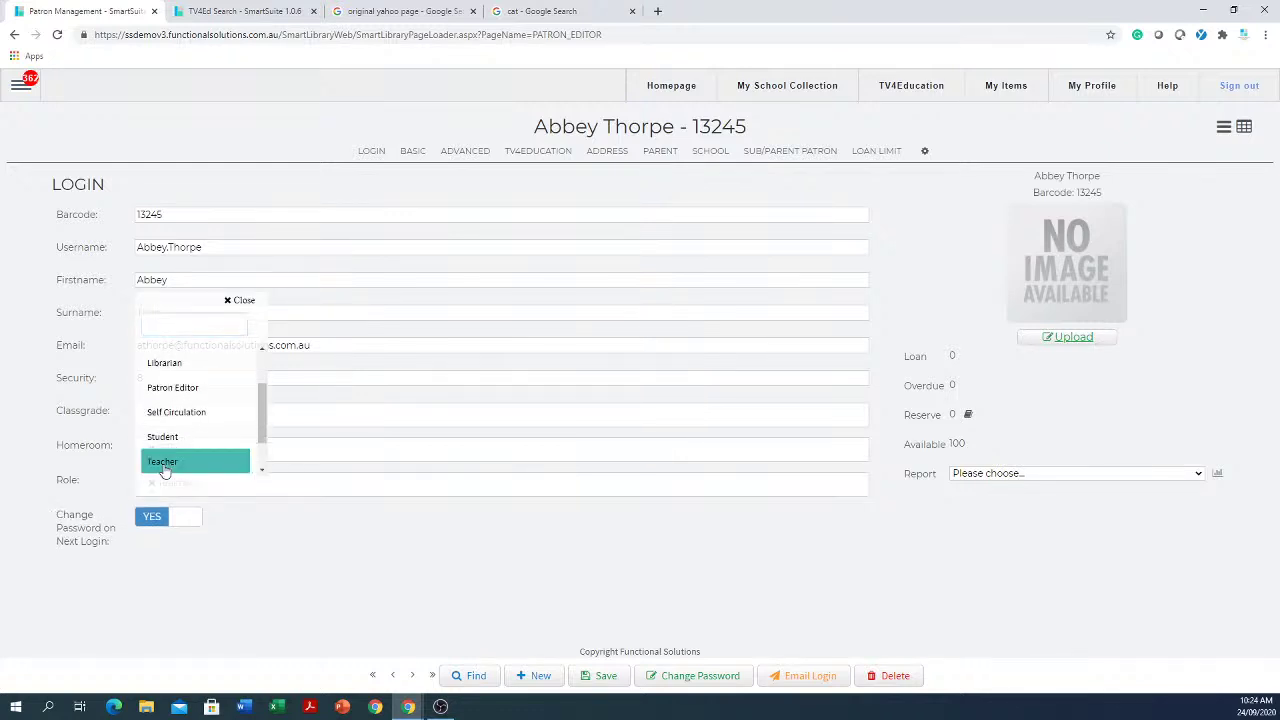
click(313, 564)
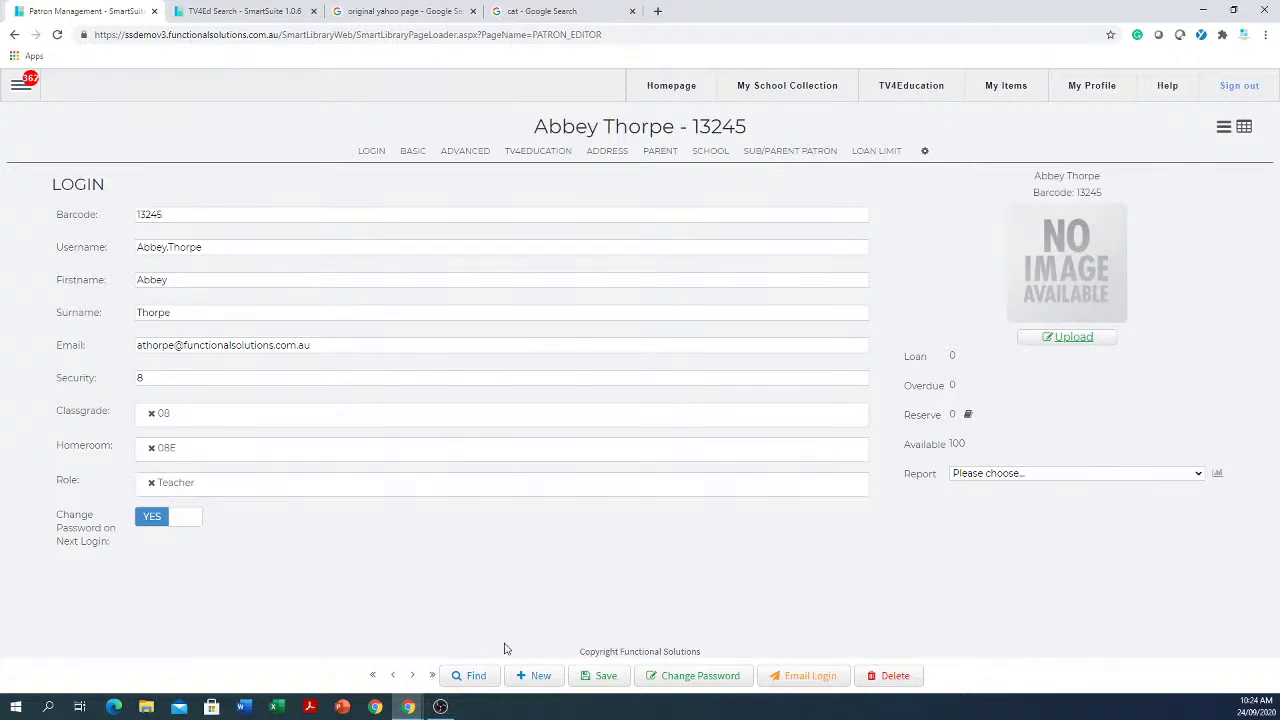
click(613, 677)
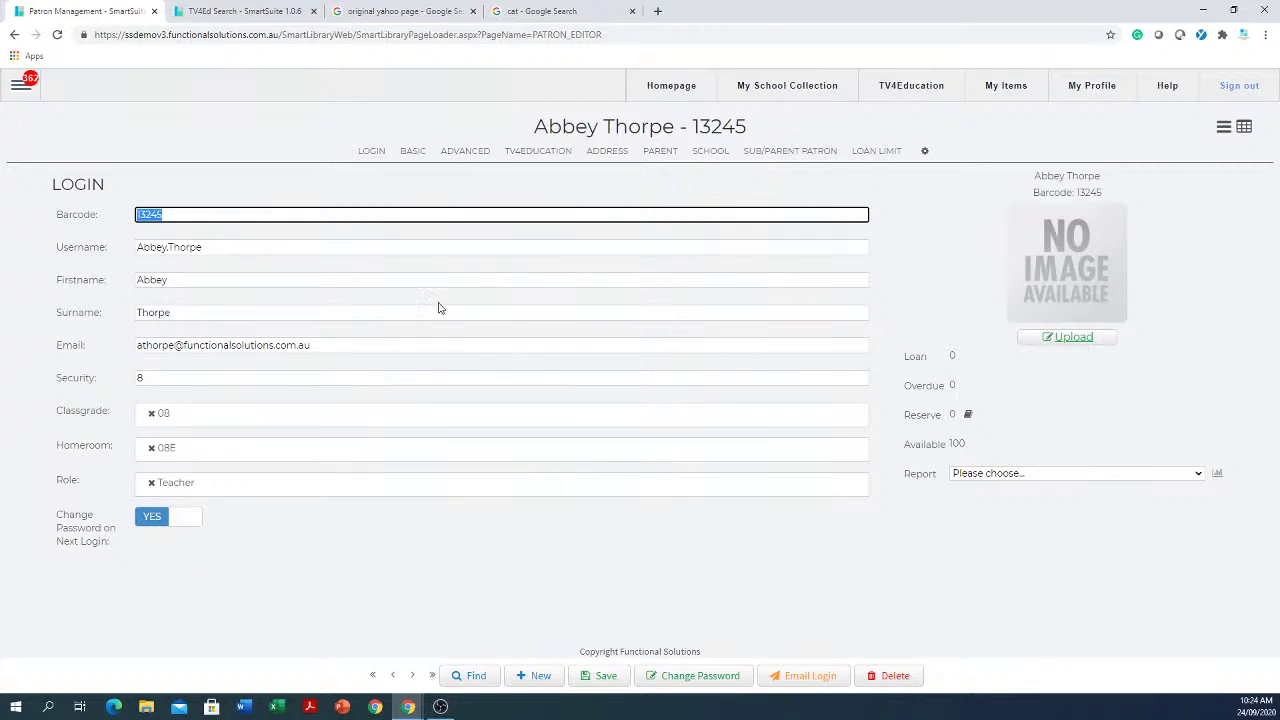
click(21, 86)
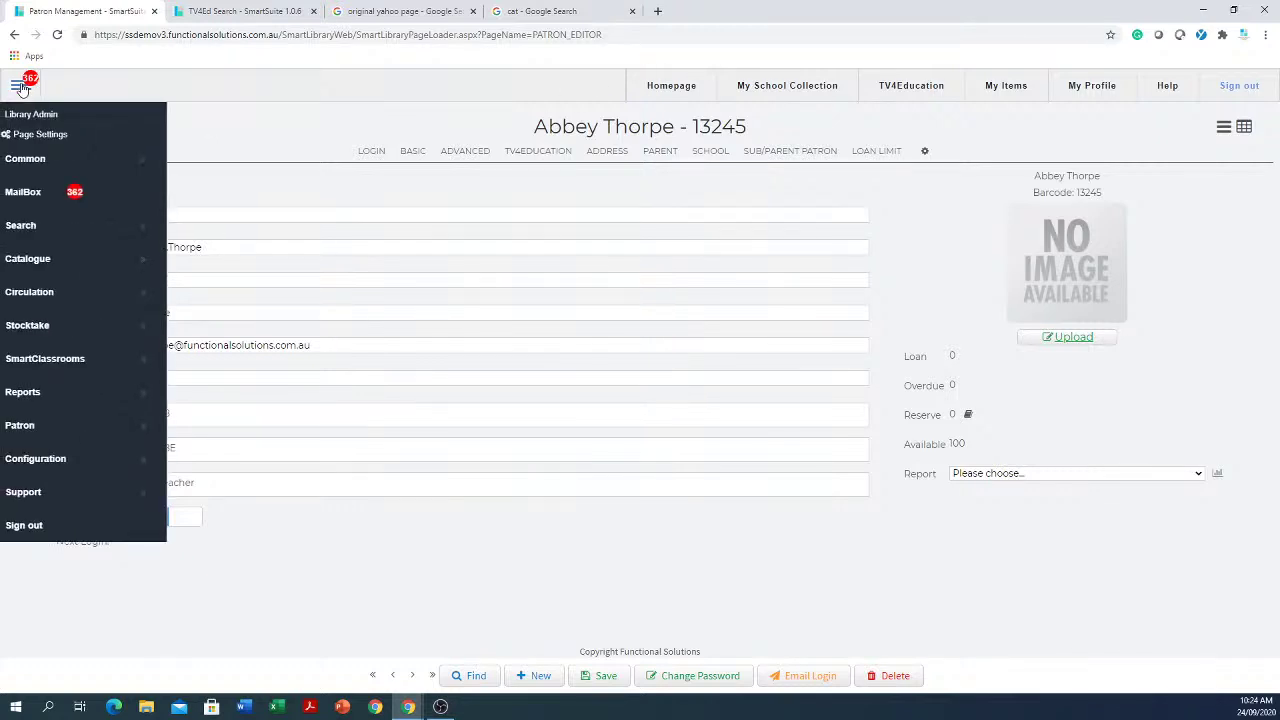
click(21, 86)
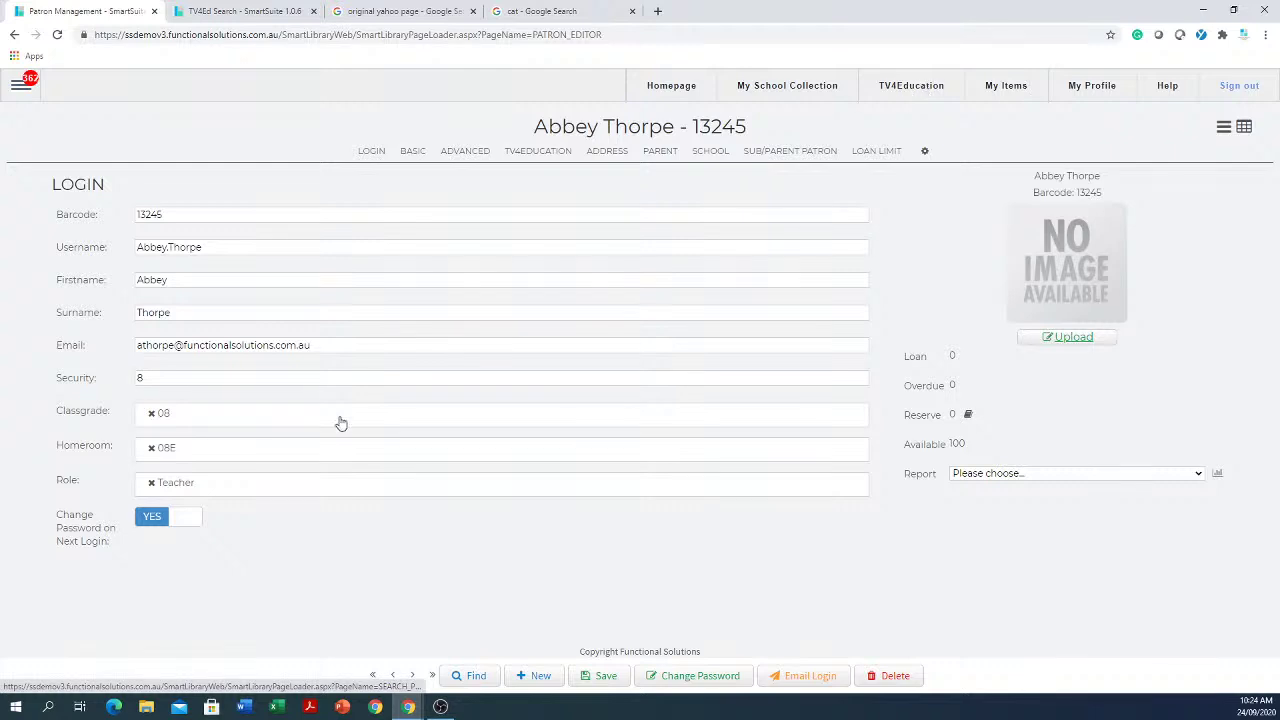
Step: Add the Librarian role and remove Teacher from the patron's roles
click(150, 486)
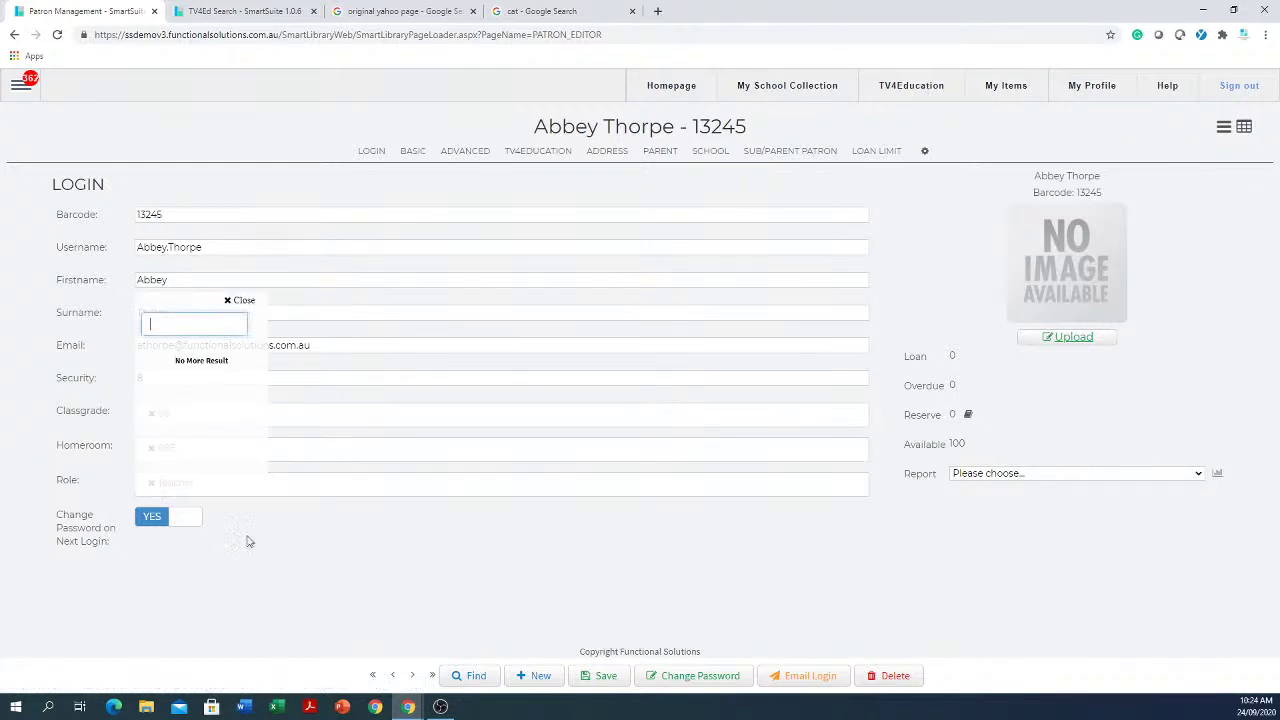
click(346, 489)
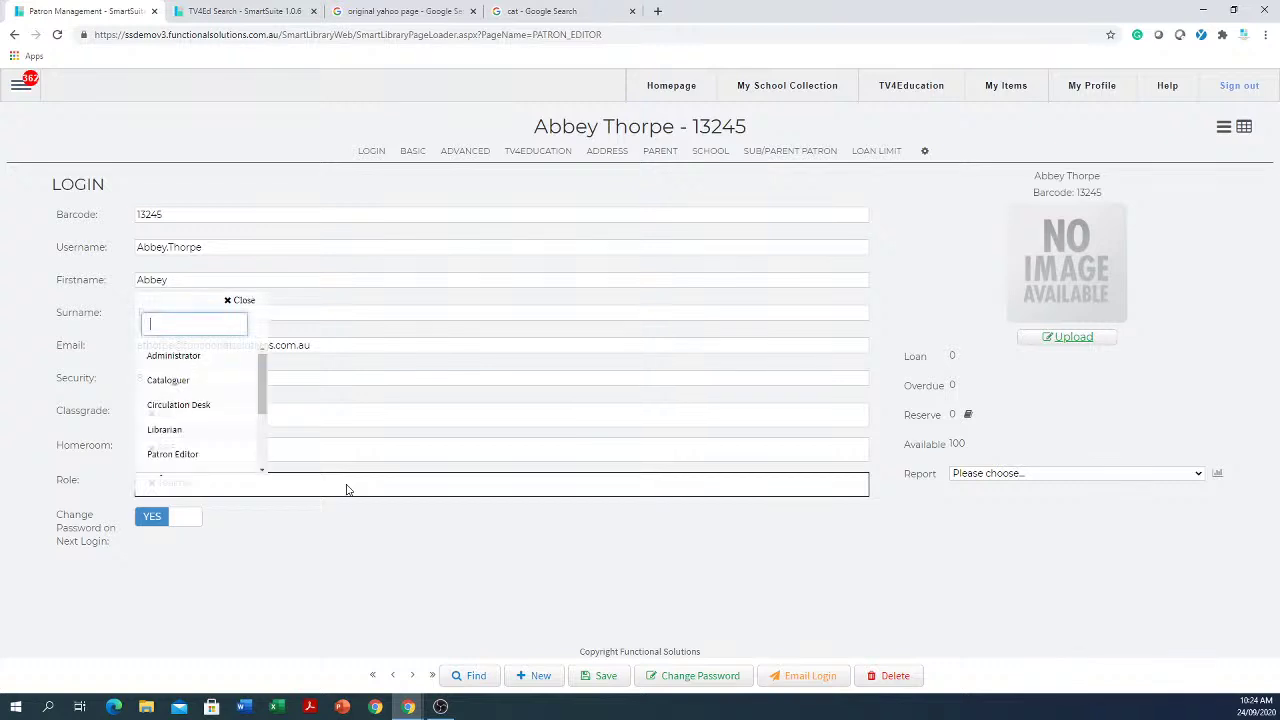
click(172, 432)
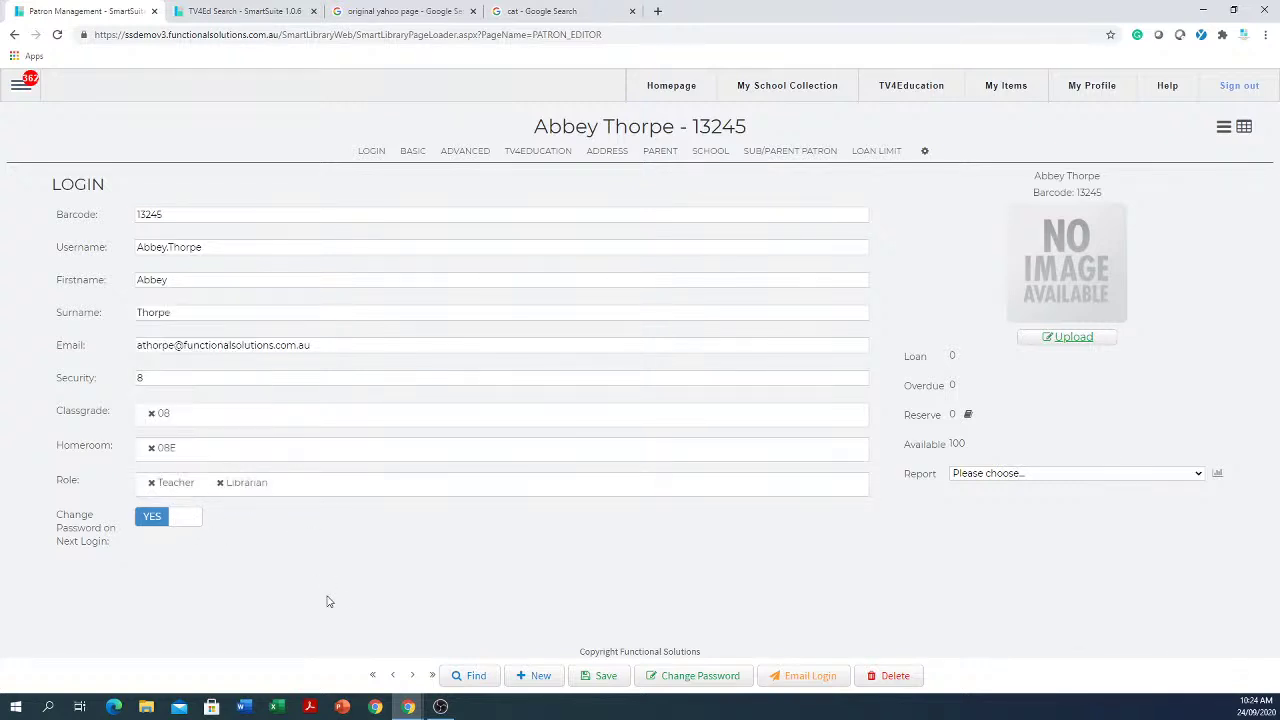
click(151, 483)
click(20, 85)
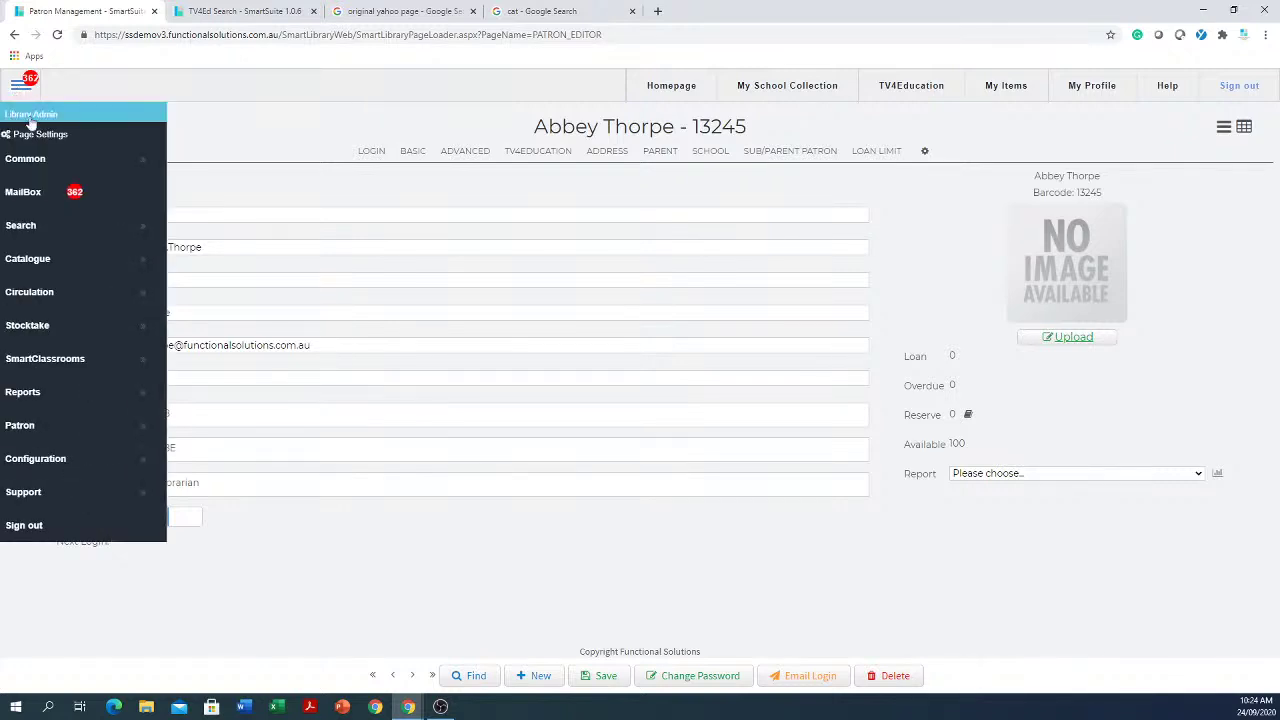
click(463, 577)
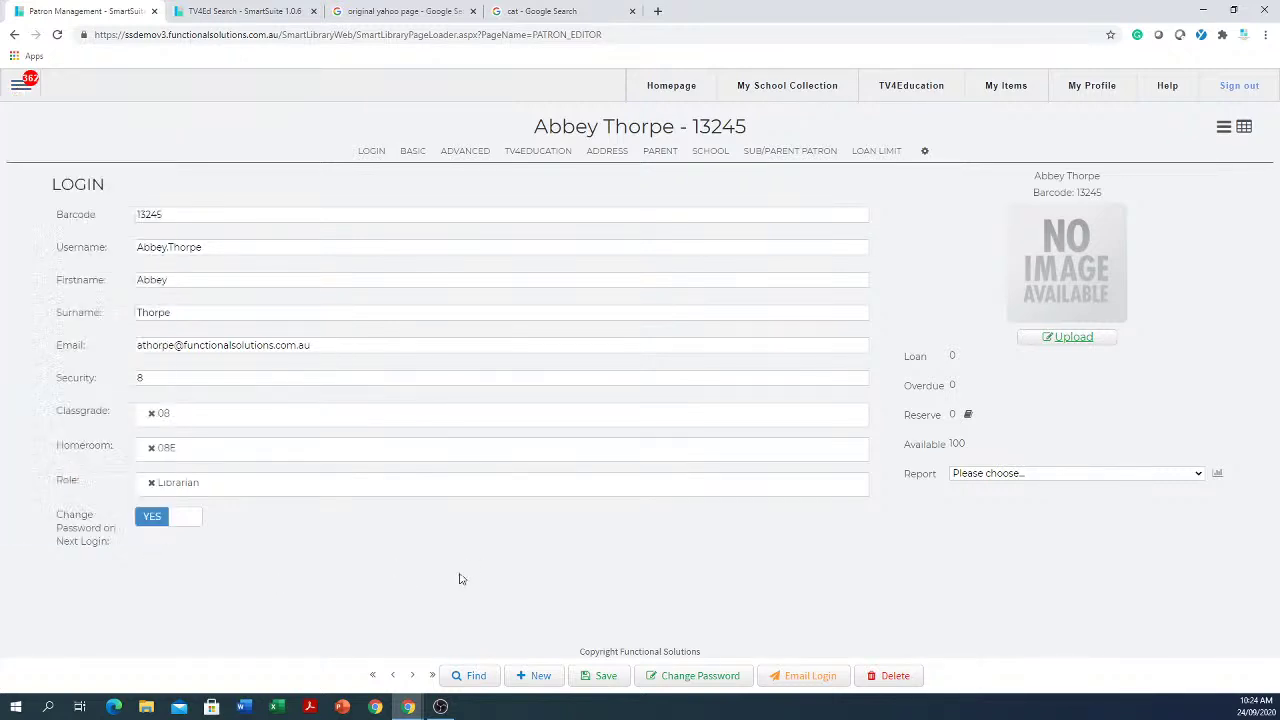
Step: Add Circulation Desk, remove Librarian, and save the patron record
click(254, 489)
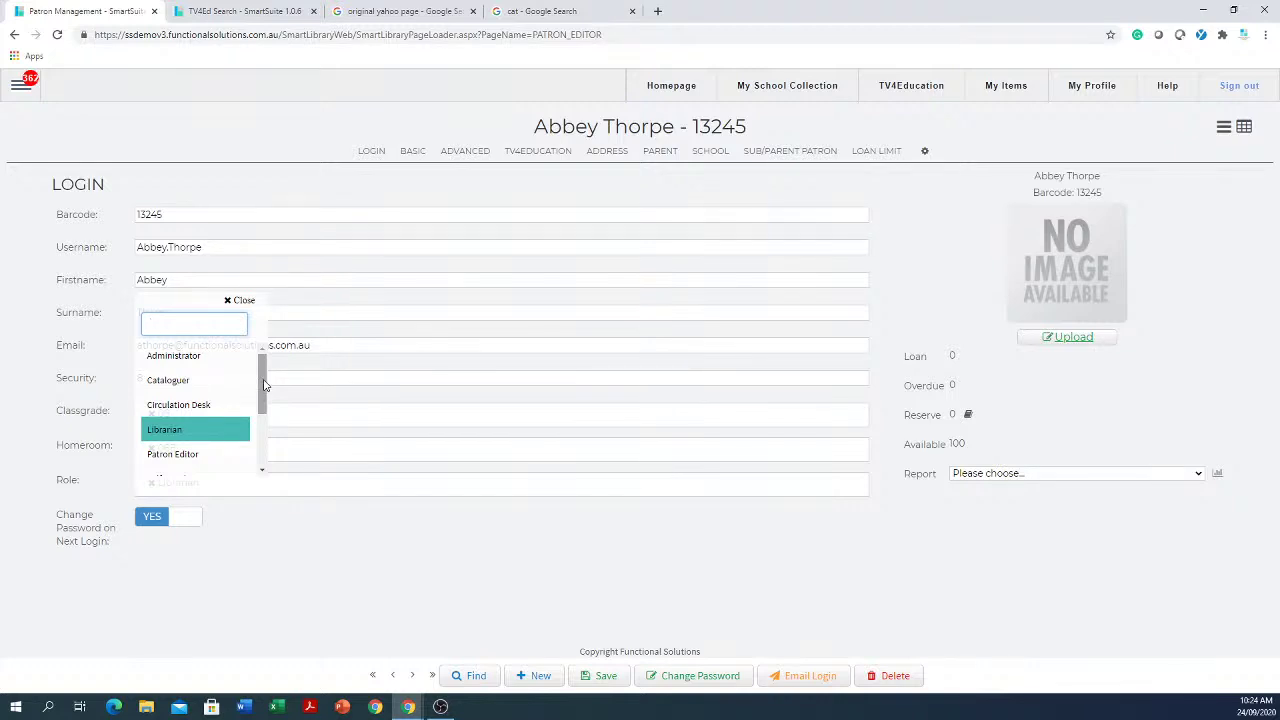
mouse_move(265, 384)
mouse_down()
mouse_move(265, 404)
mouse_move(268, 386)
mouse_up()
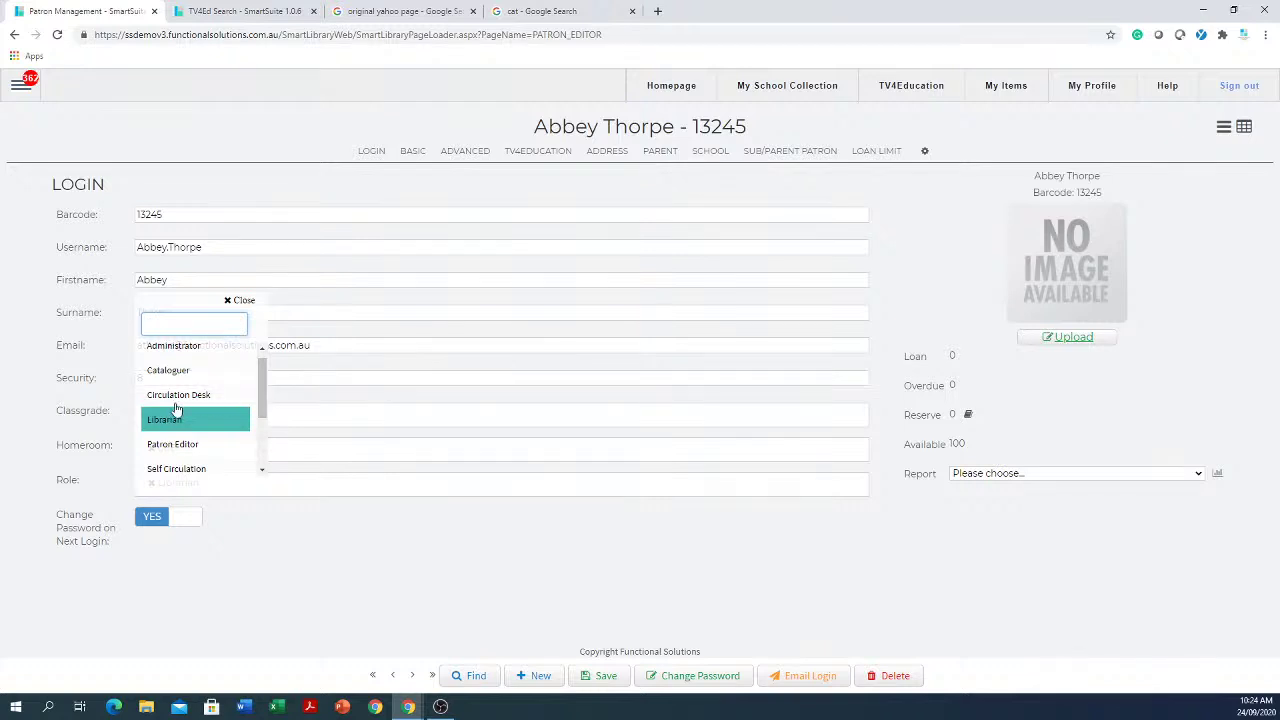
click(184, 399)
click(405, 590)
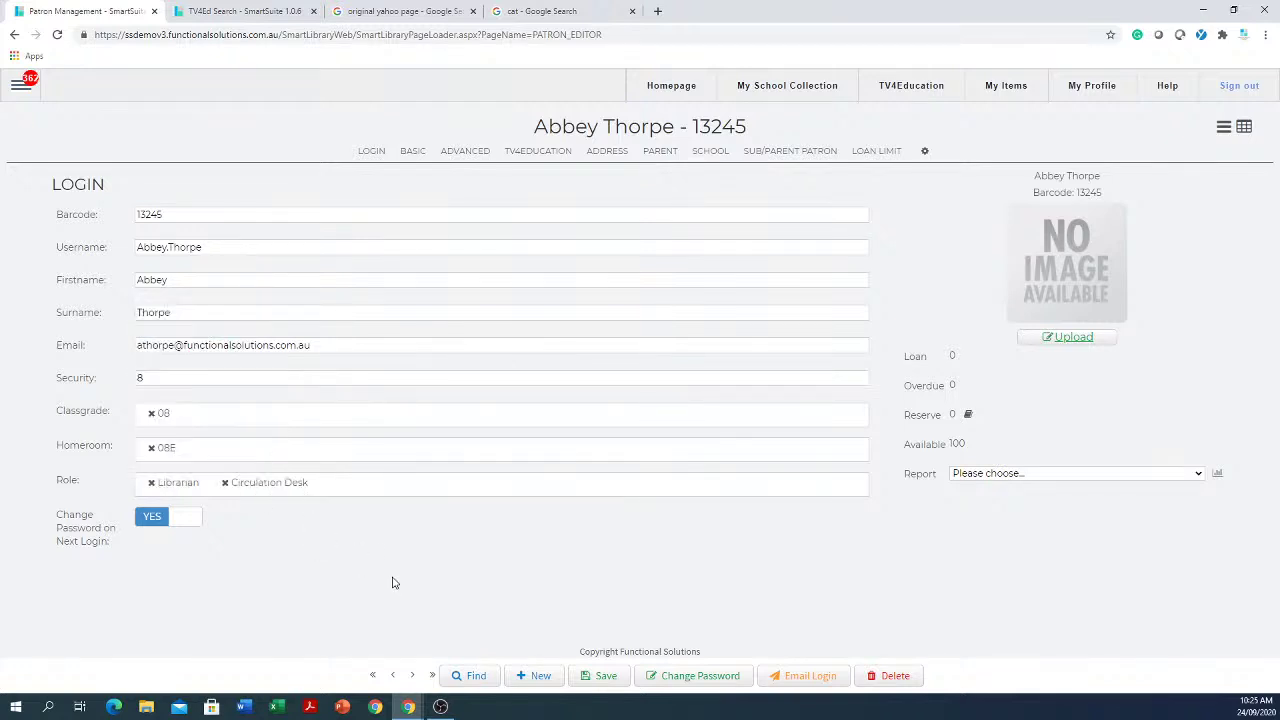
click(152, 484)
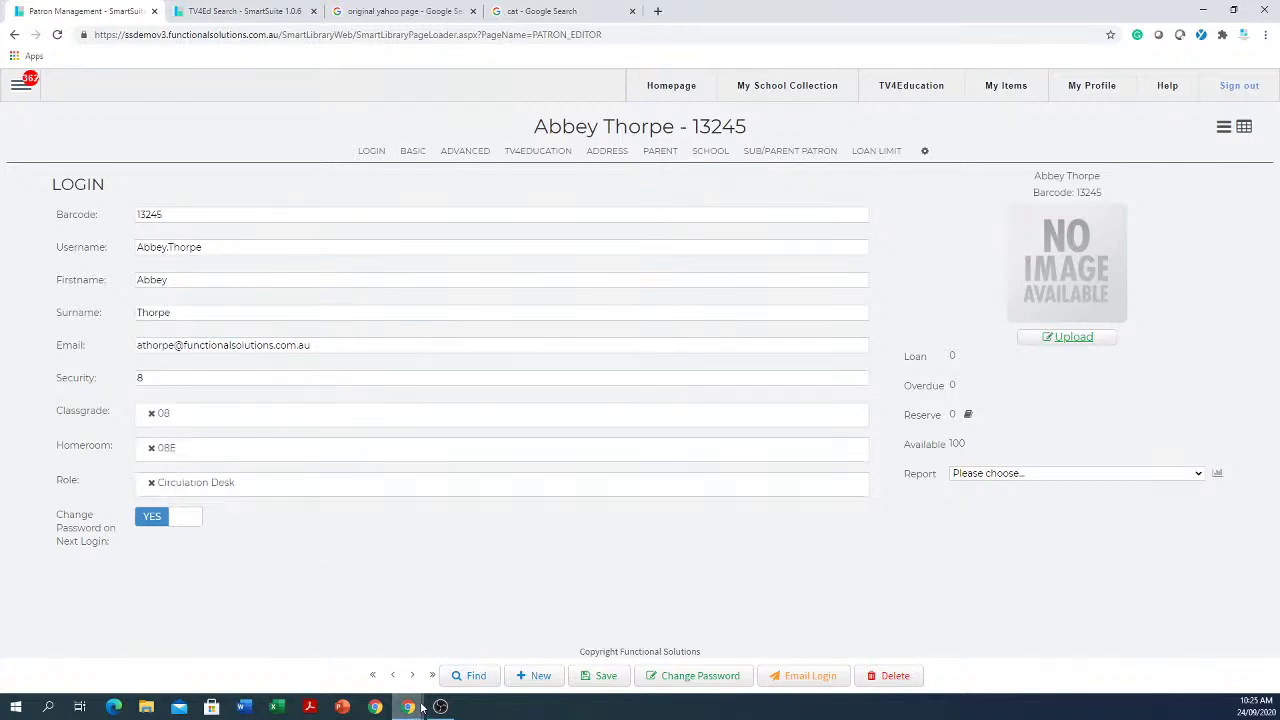
mouse_move(408, 706)
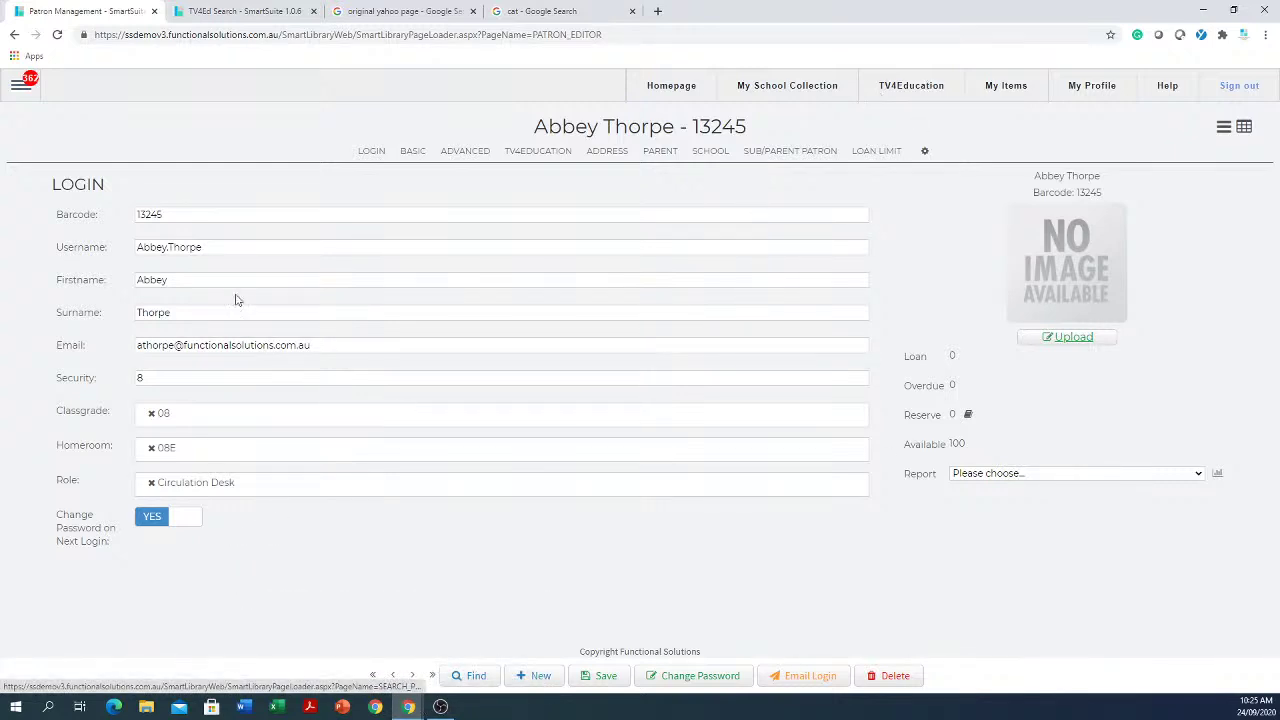
click(24, 82)
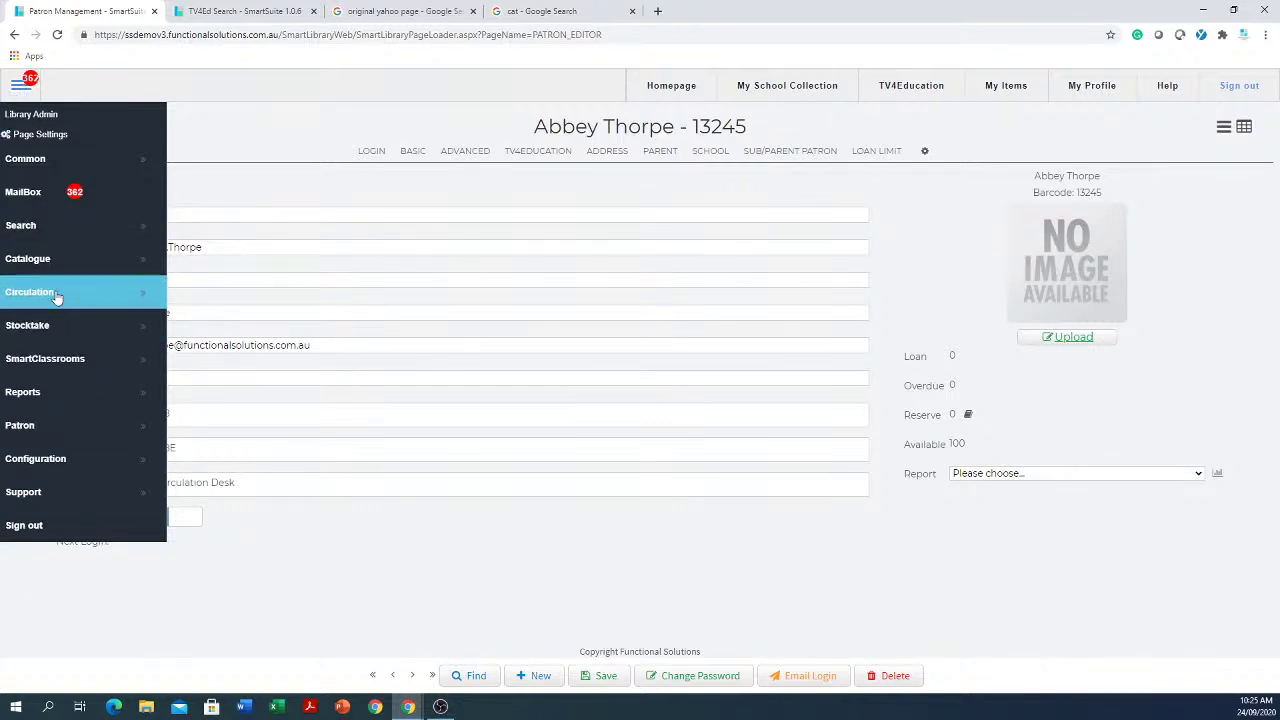
click(475, 585)
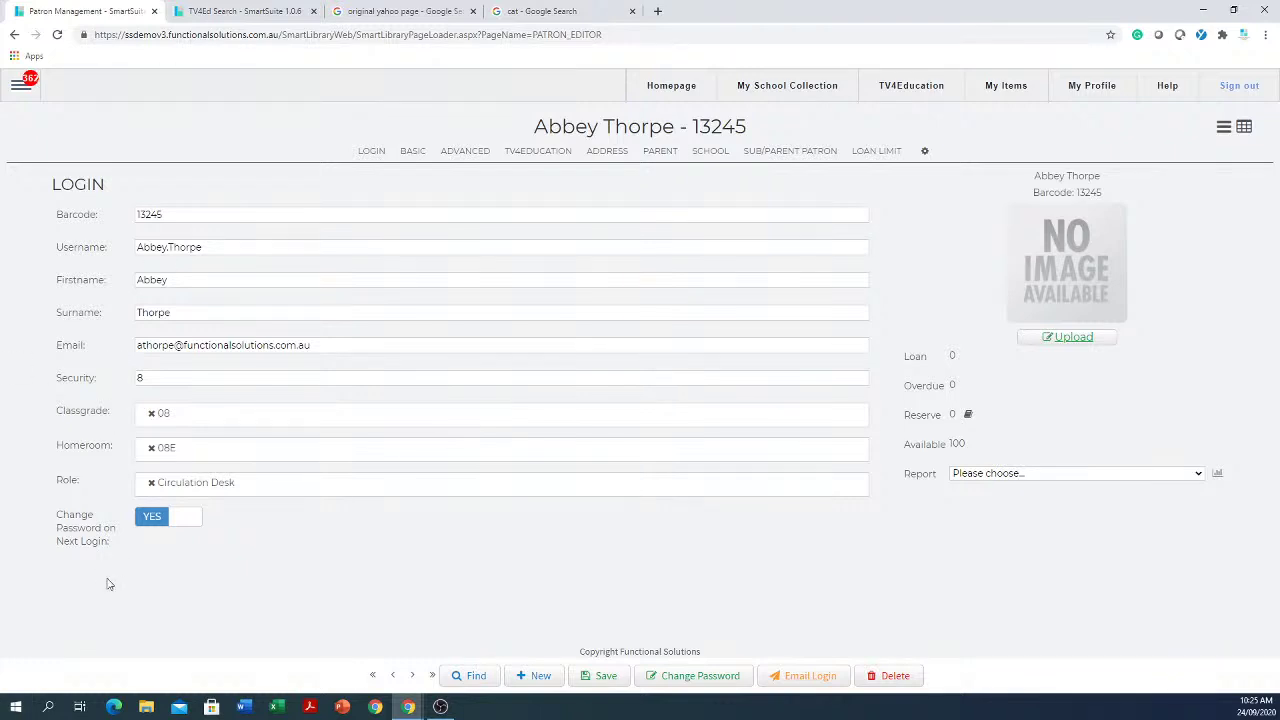
click(608, 677)
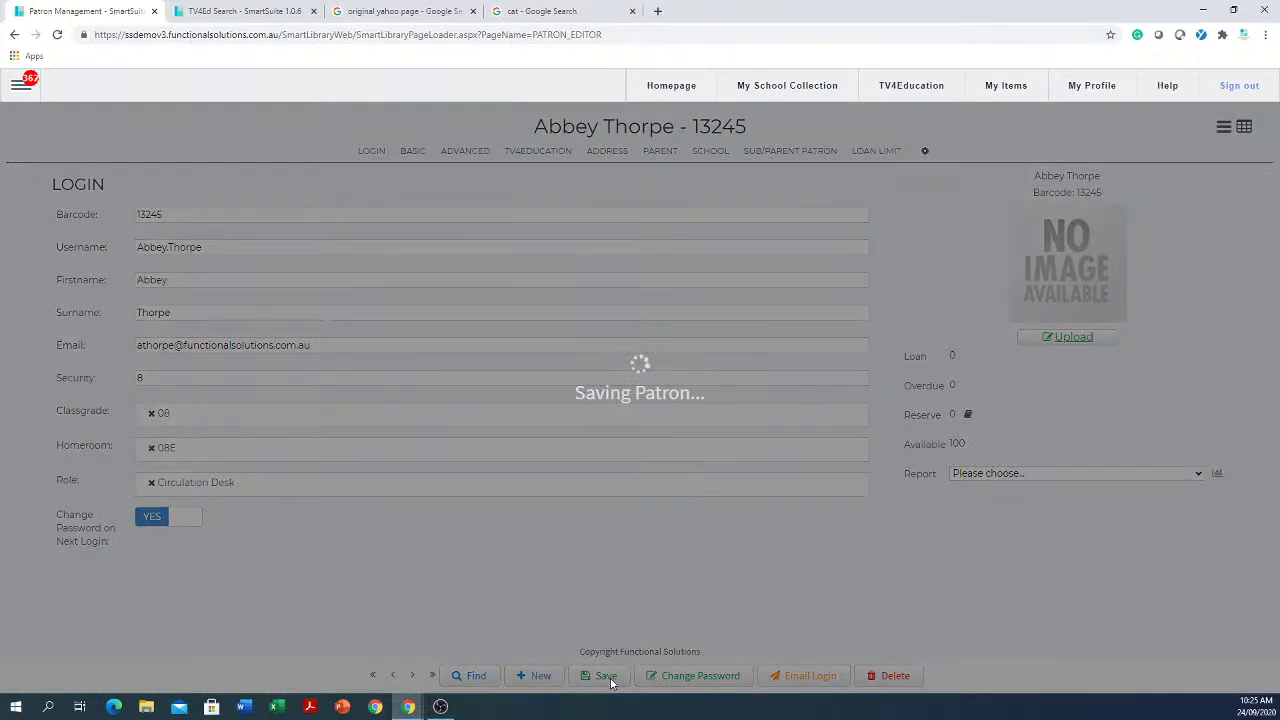
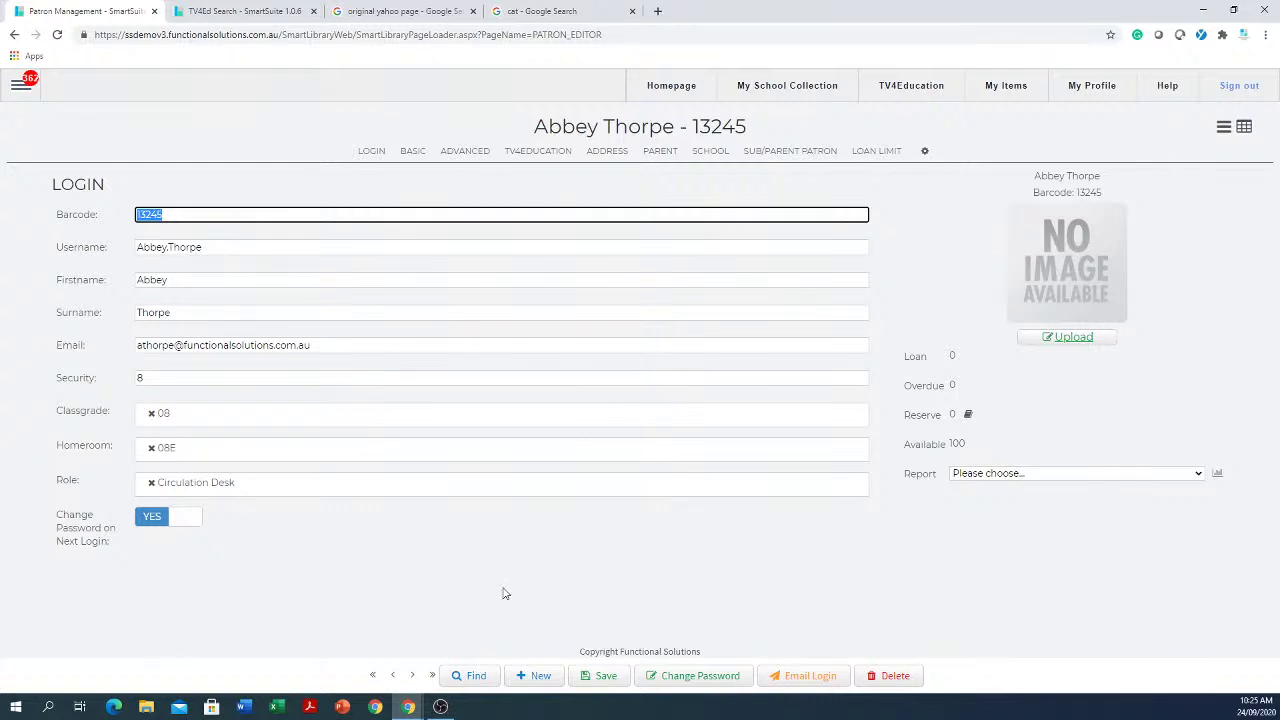
Step: Open the Catalogue editor from the main navigation menu
click(19, 85)
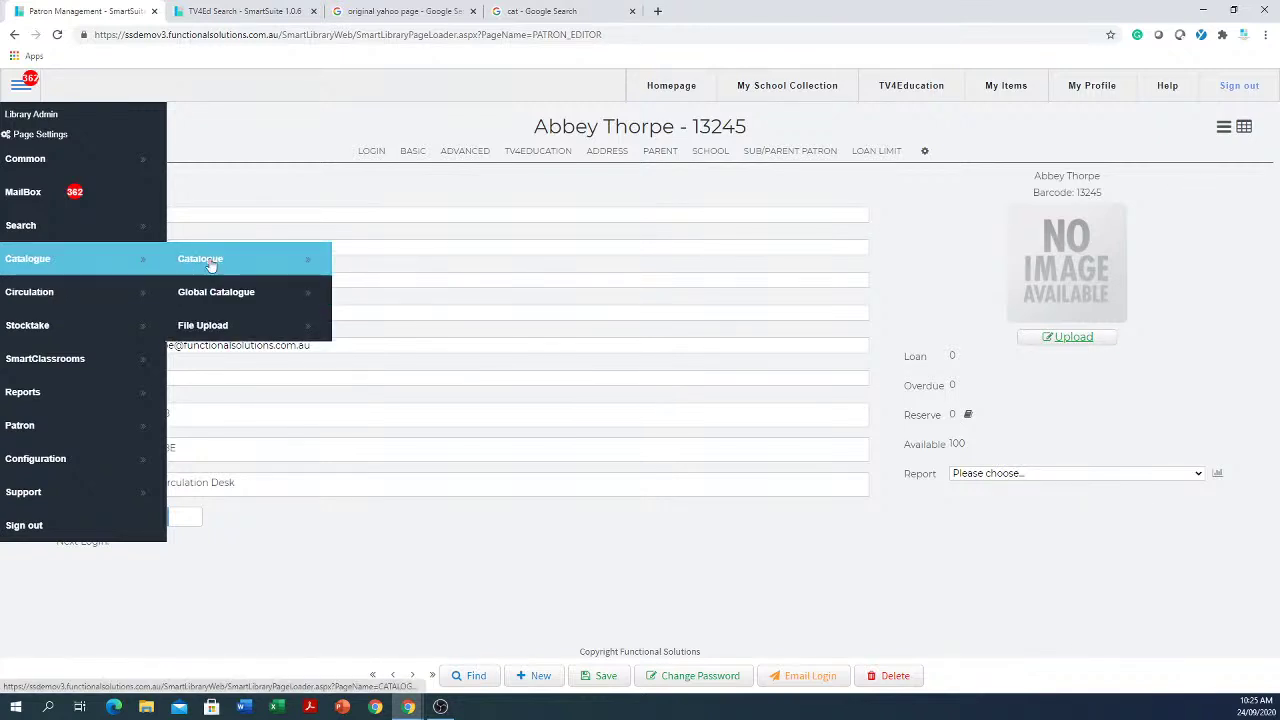
click(212, 259)
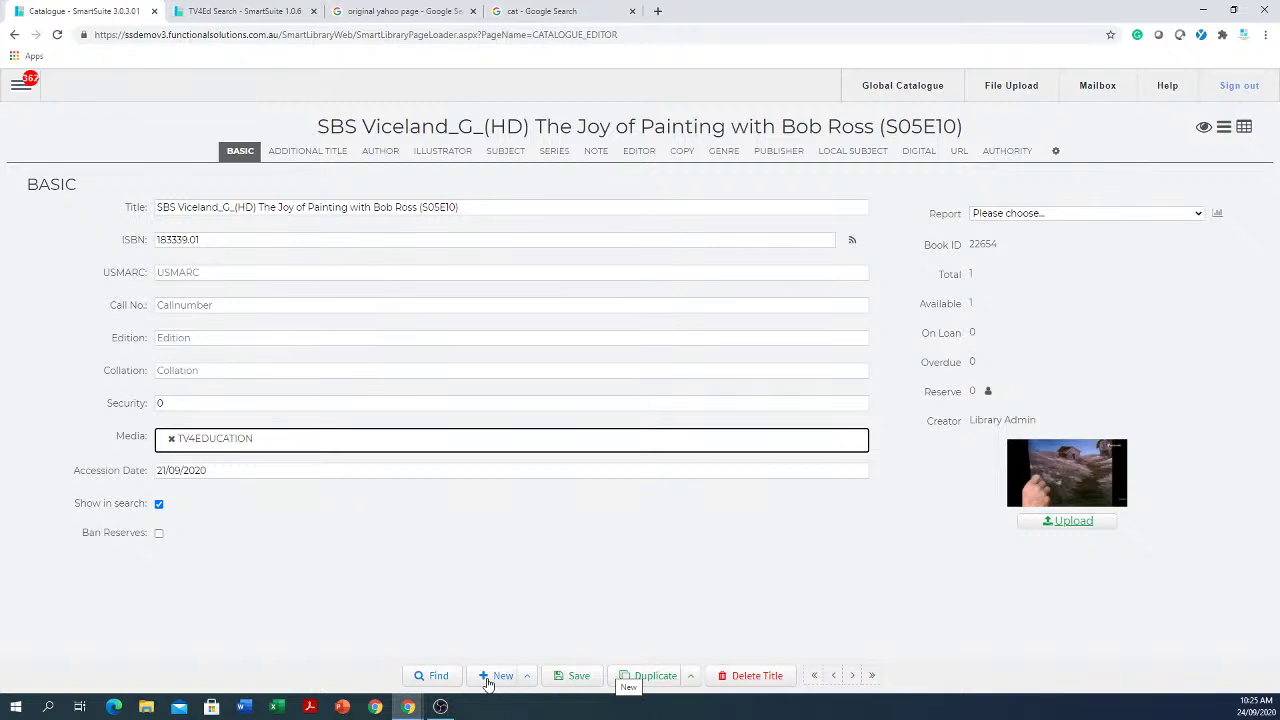
Step: Search the catalogue for 'cat' and open the Matthew Flinders' cat record
click(433, 678)
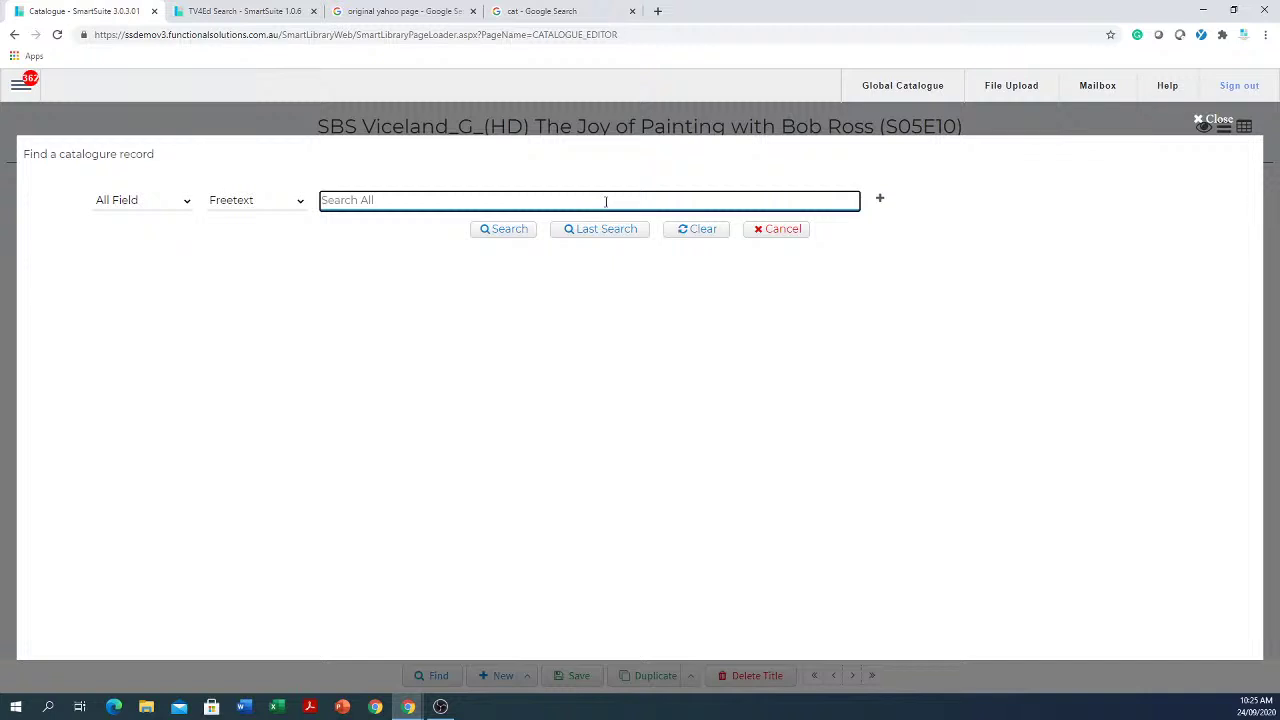
text(cat)
key(Return)
scroll(400, 420, down, 4)
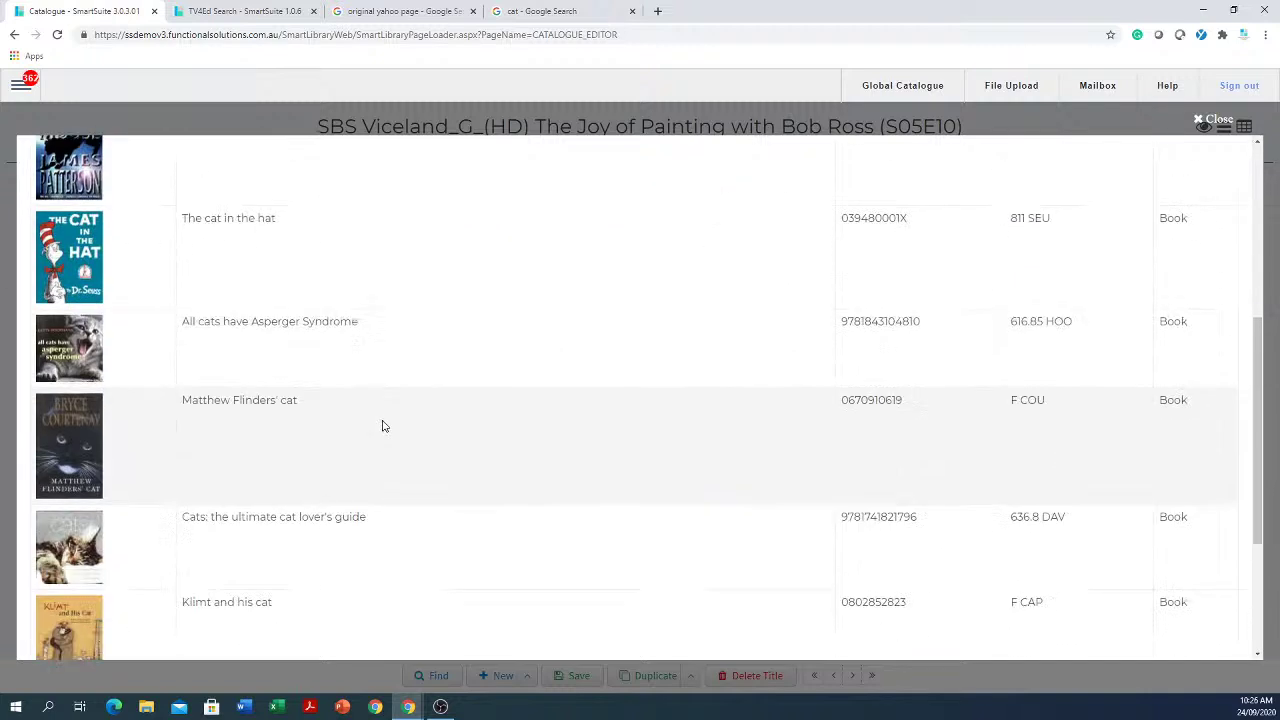
click(298, 451)
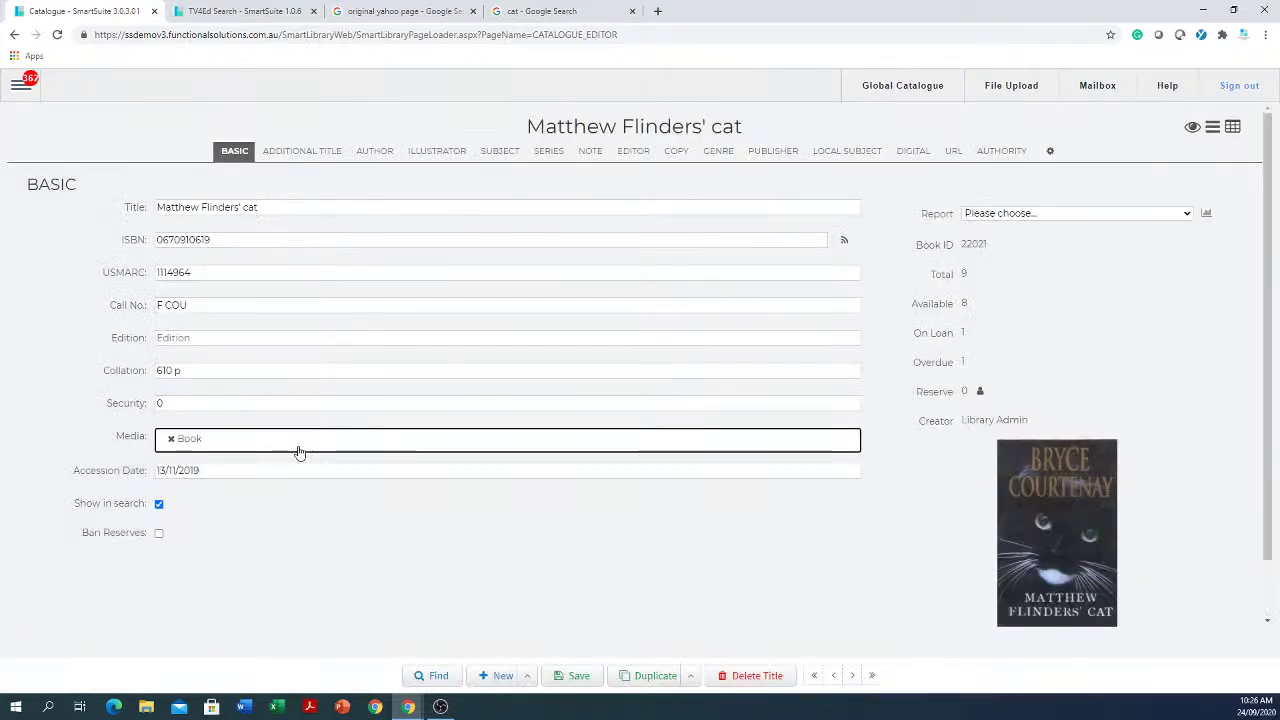
Step: Copy the ISBN, then review the Author, Illustrator, Subject, Series, Editor and Publisher sections
drag(286, 240, 50, 248)
key(ctrl+c)
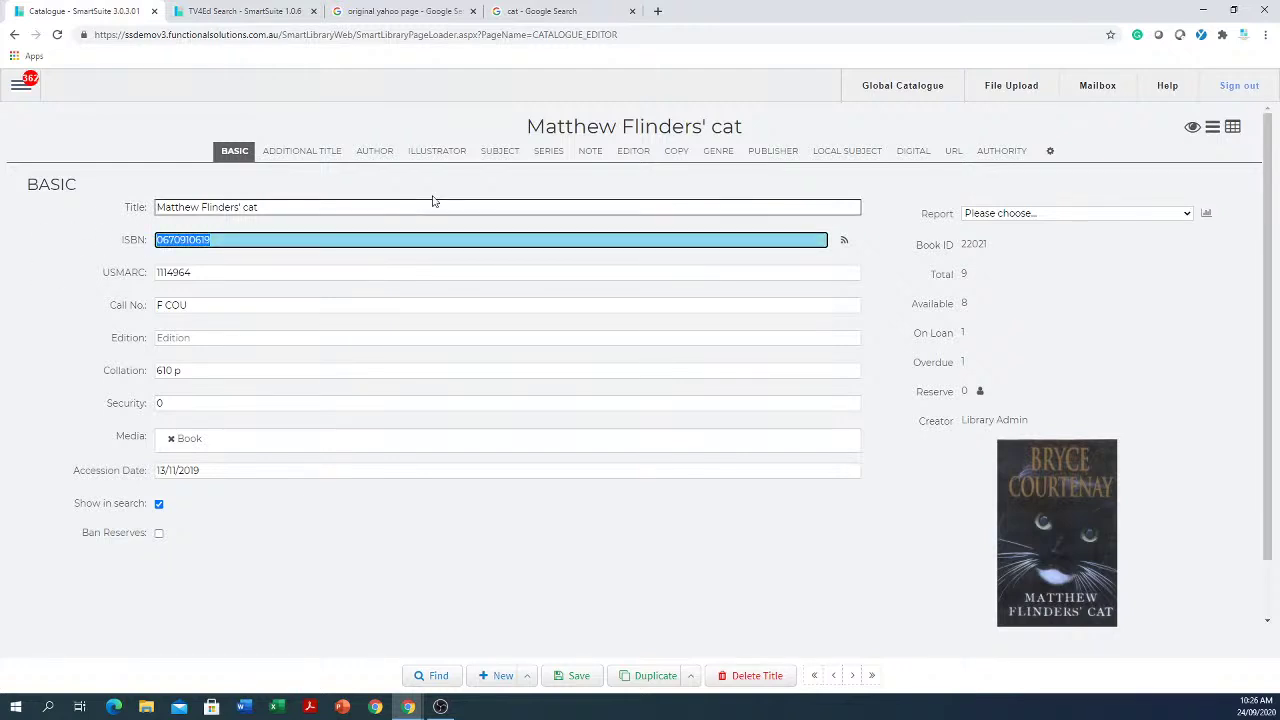
click(372, 152)
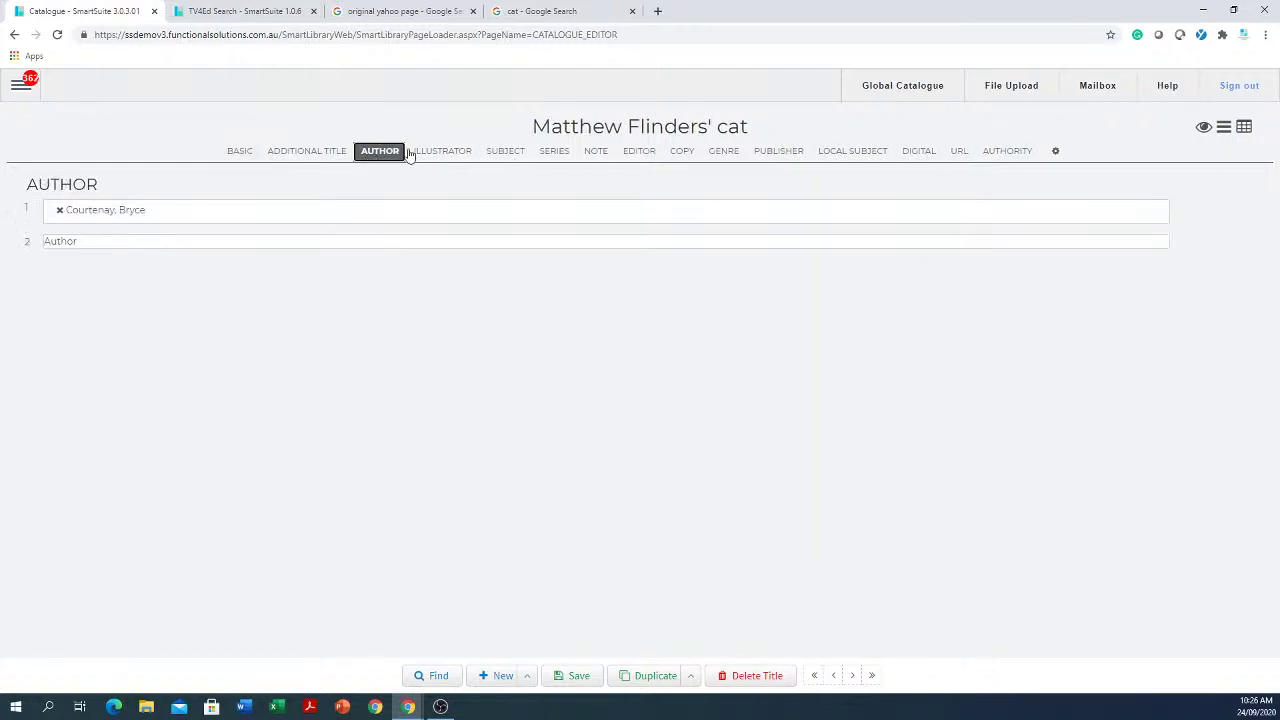
click(443, 152)
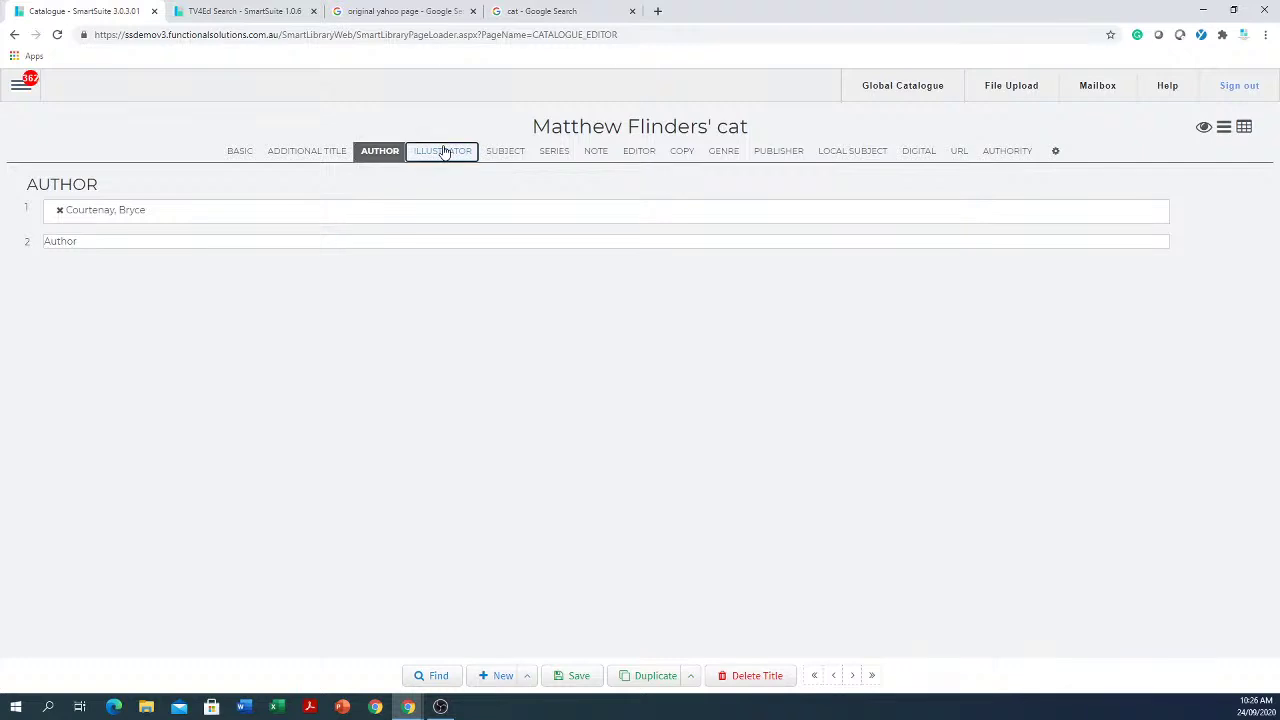
click(500, 154)
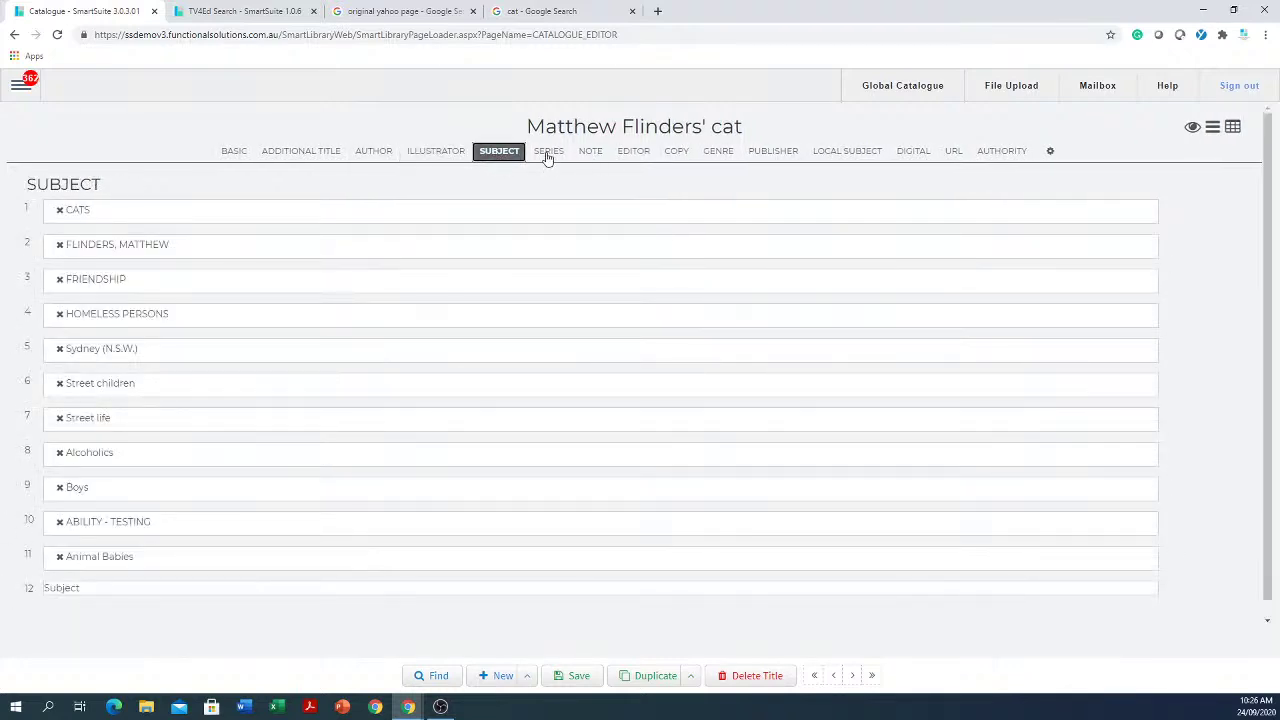
click(547, 153)
click(646, 162)
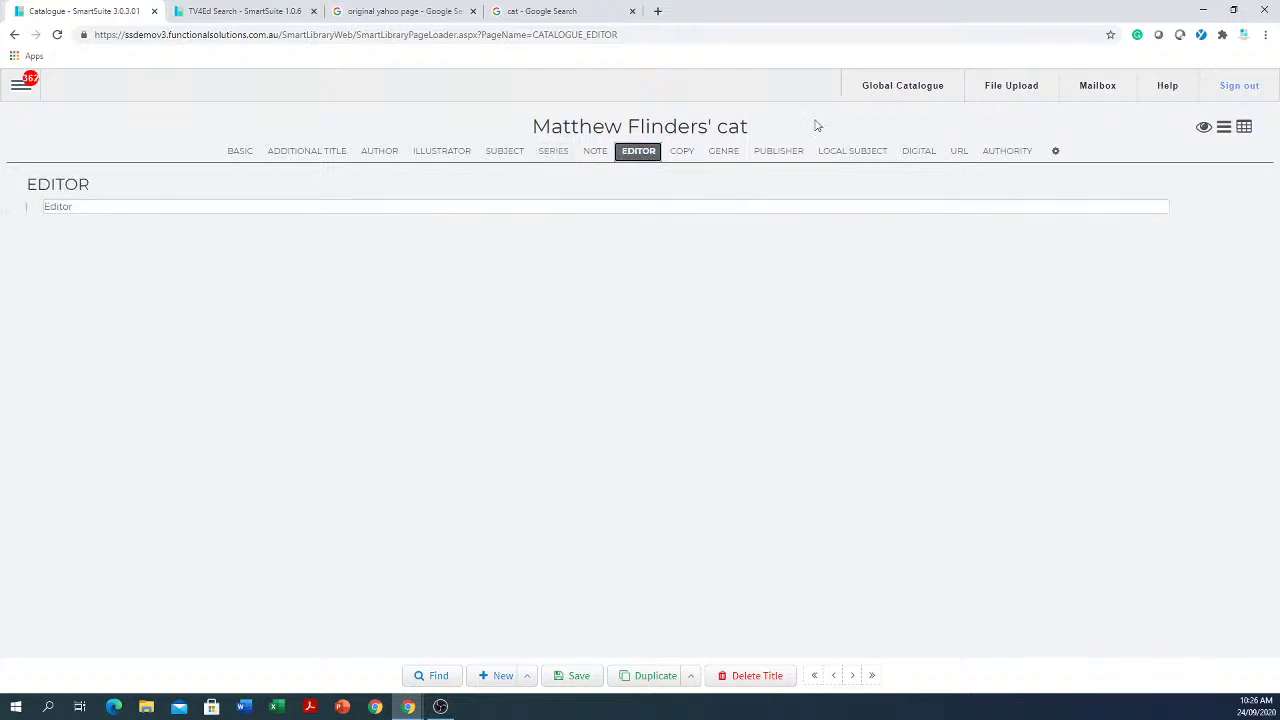
click(791, 152)
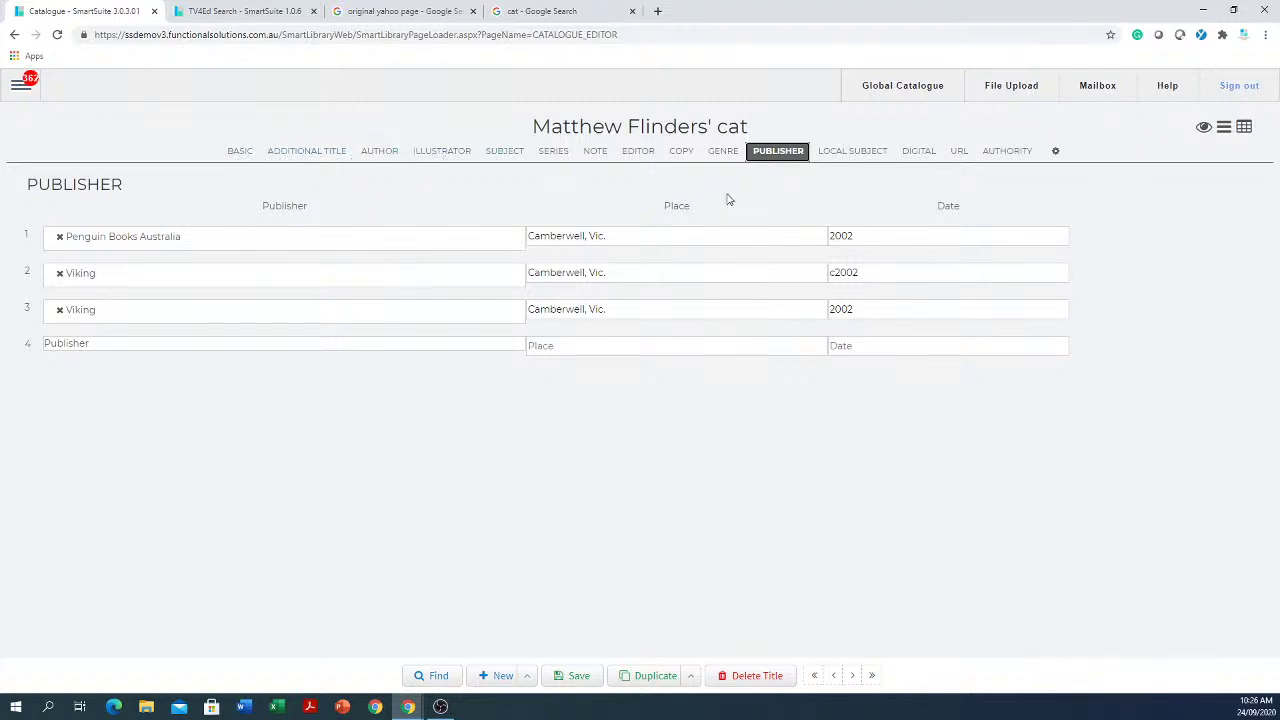
Step: Return to Basic details and toggle section-tab customisation on and off
click(246, 154)
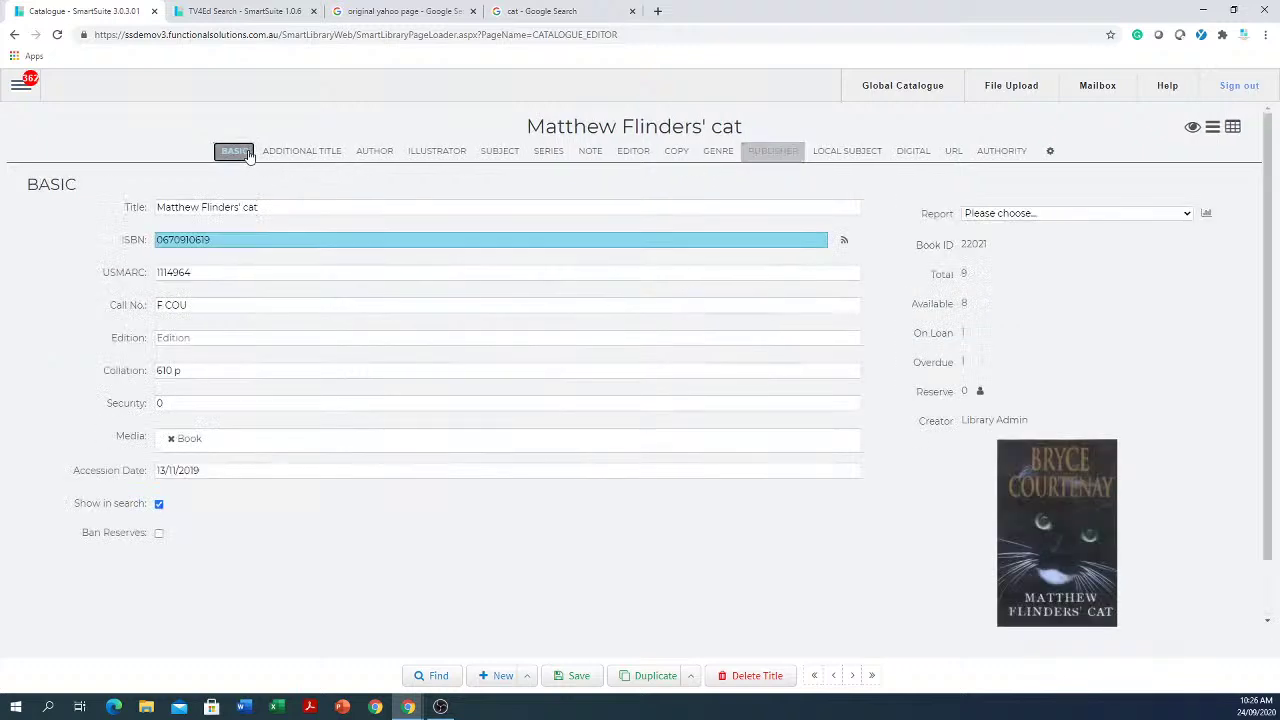
click(1049, 154)
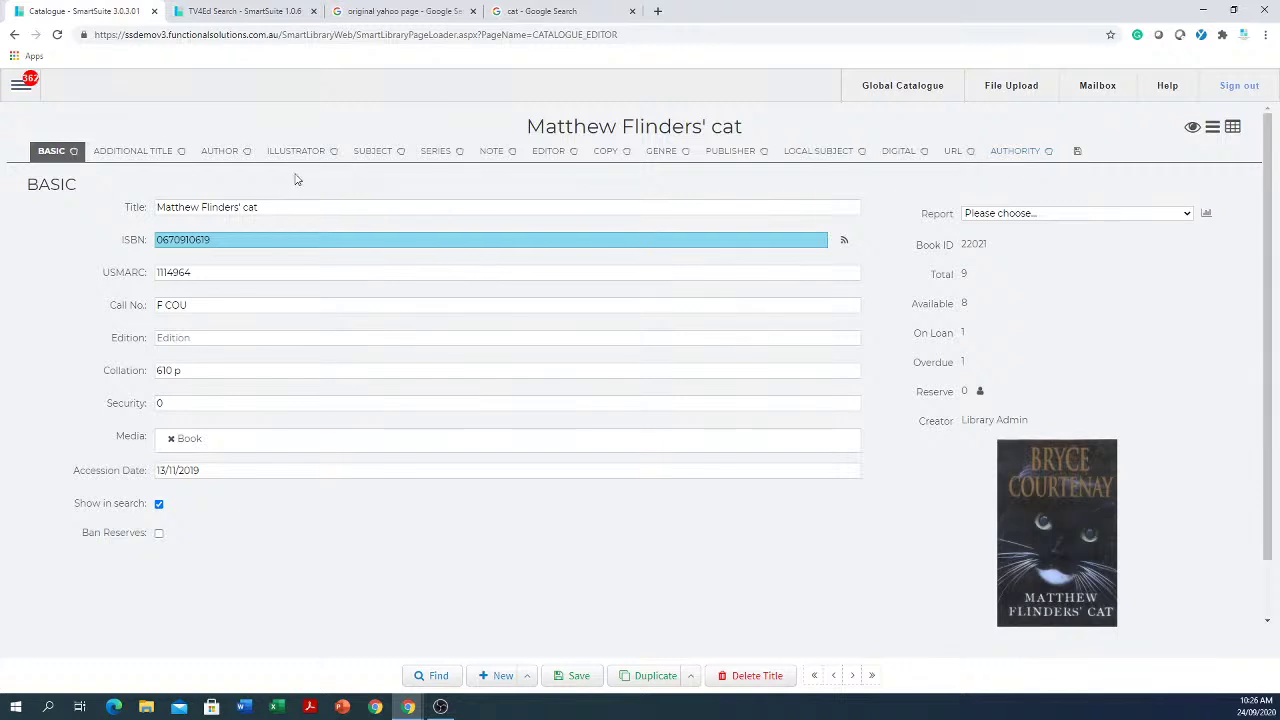
click(1078, 153)
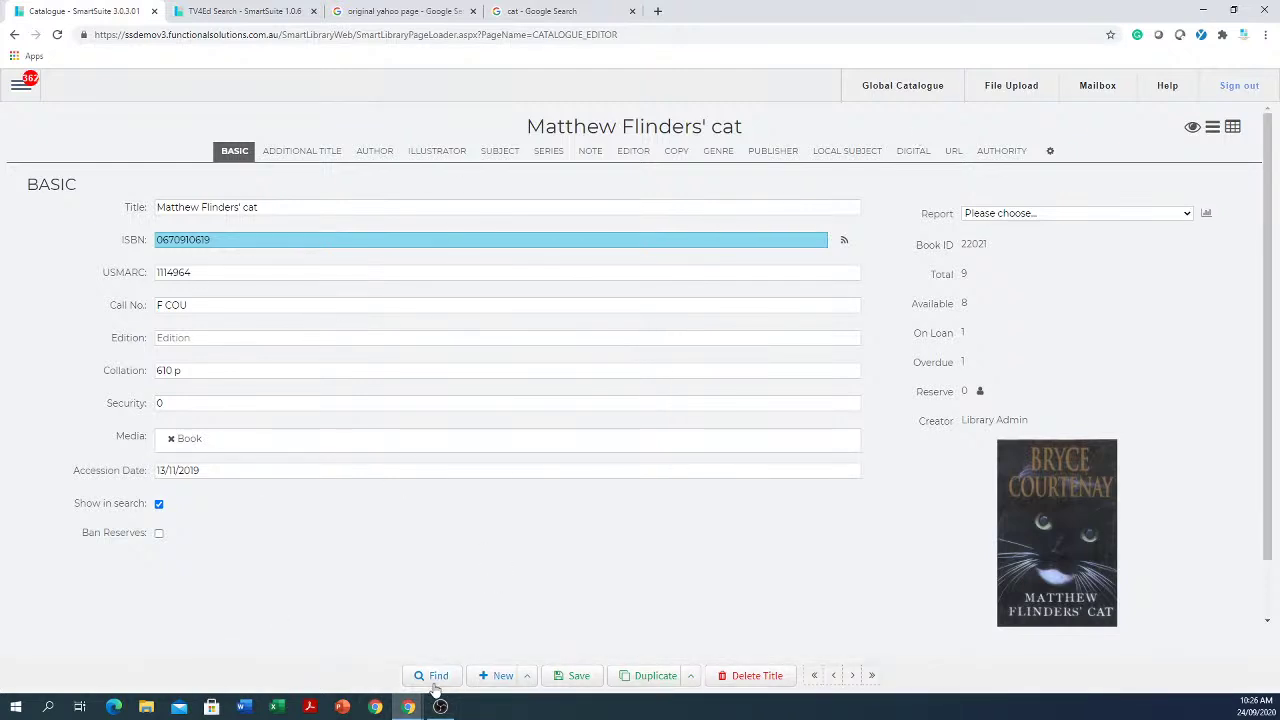
Step: Start a blank record, discarding changes, and paste the copied ISBN into it
click(501, 679)
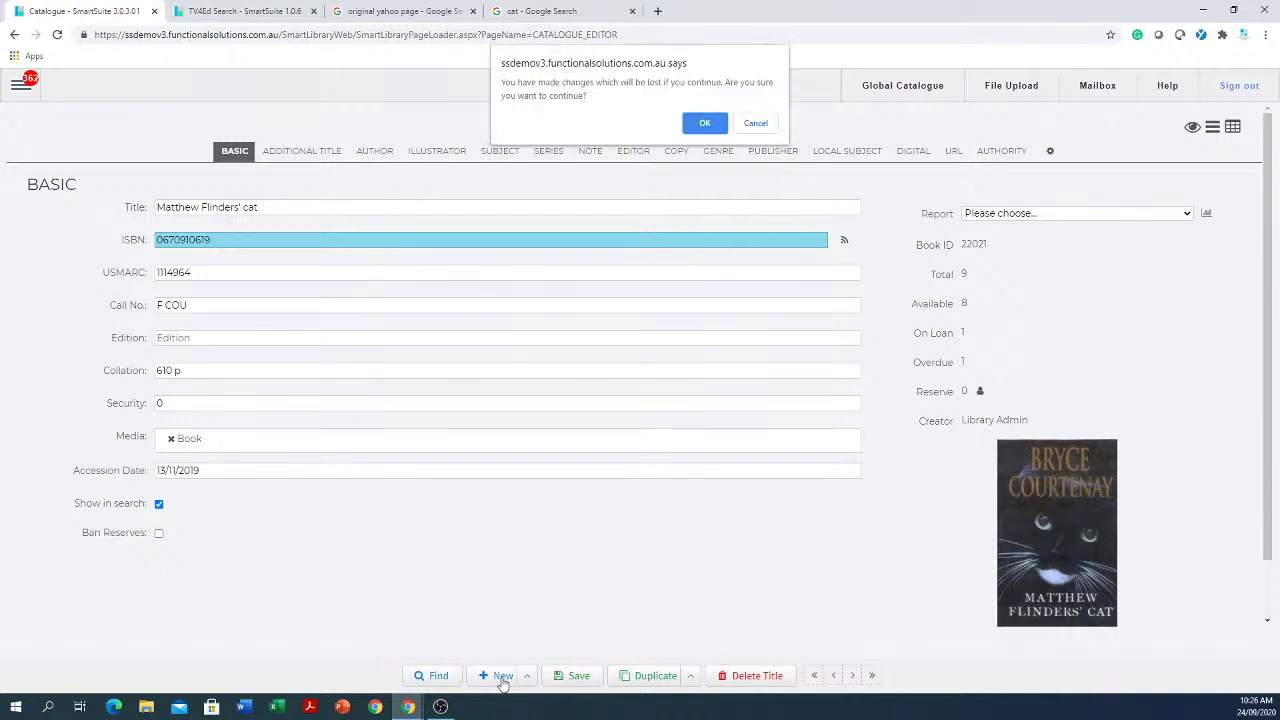
click(698, 130)
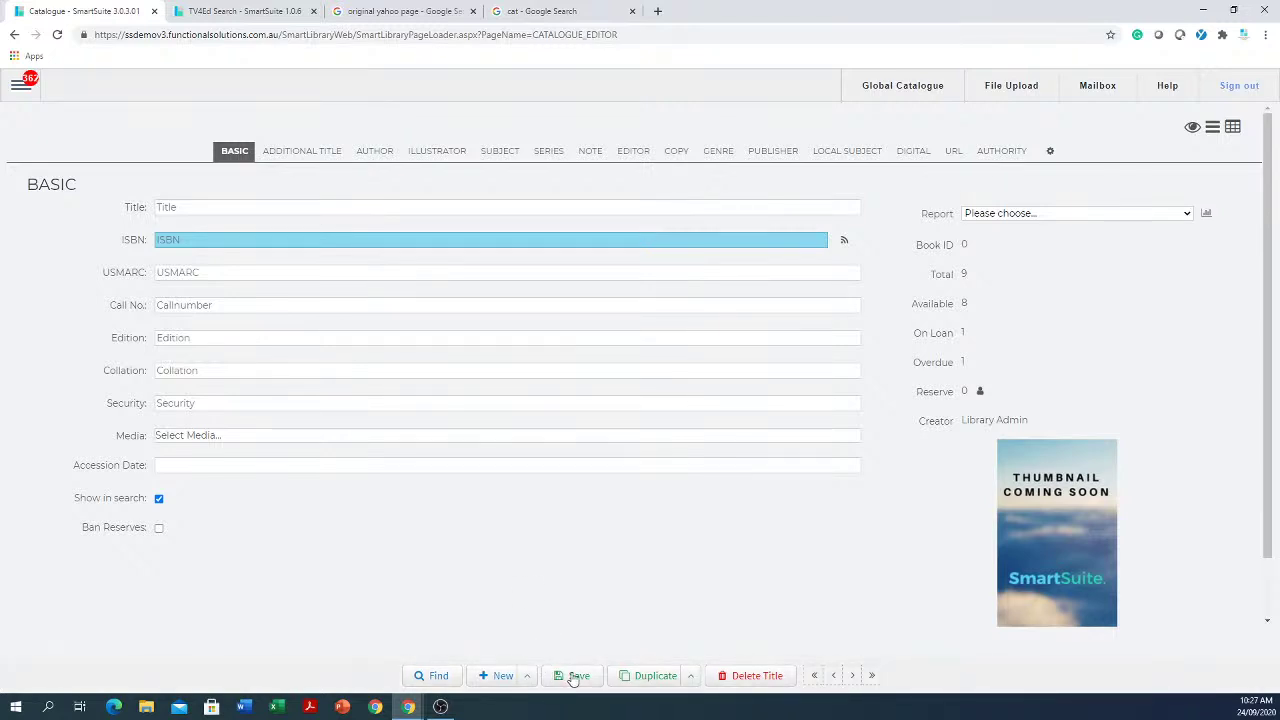
click(262, 237)
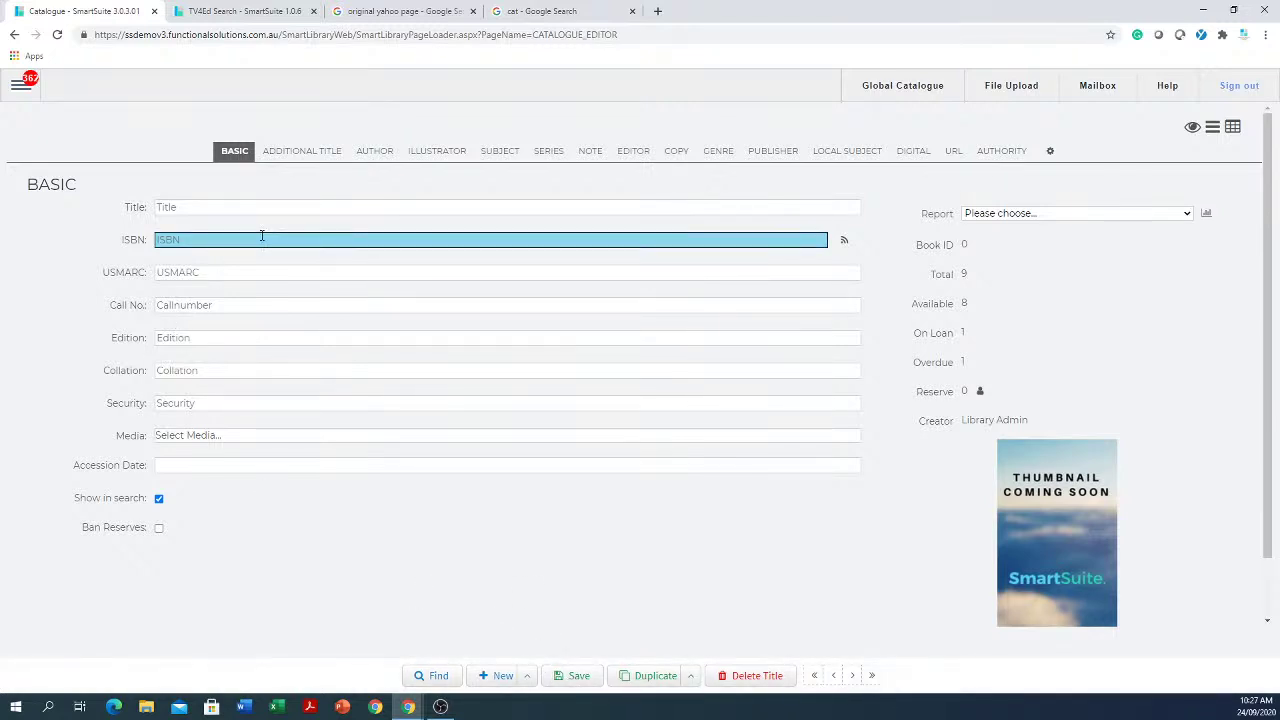
right_click(260, 241)
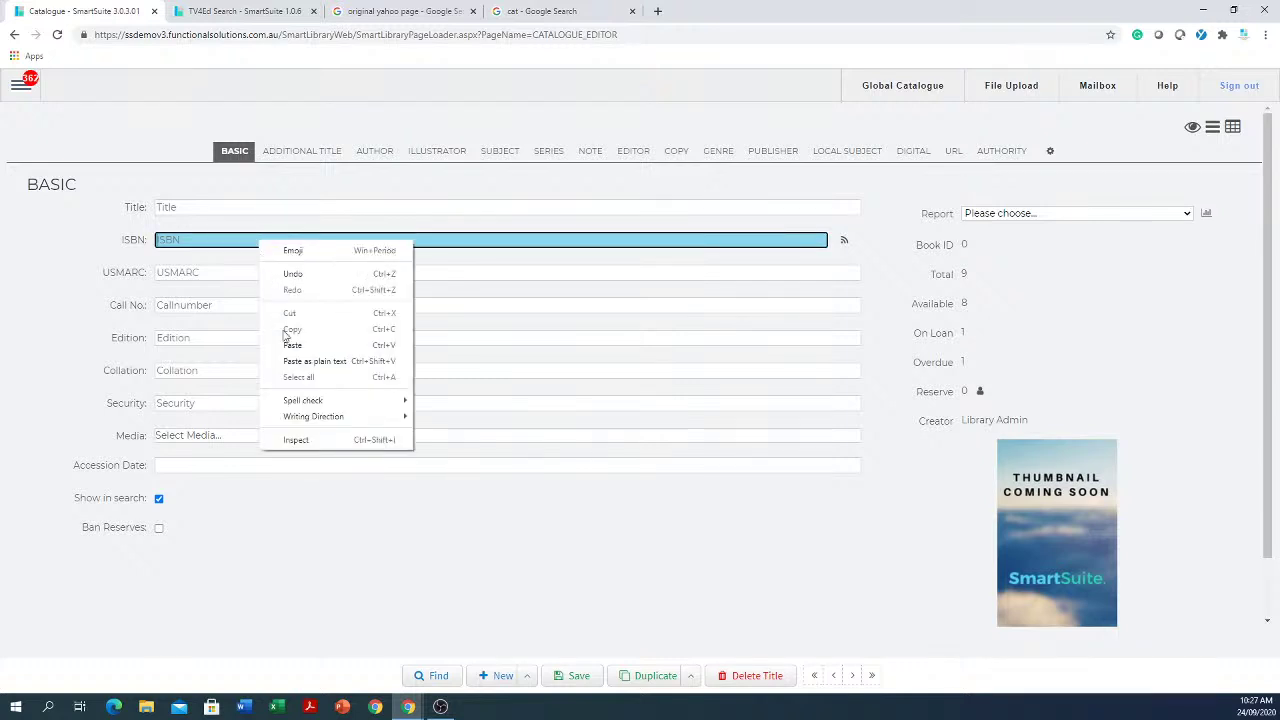
click(330, 346)
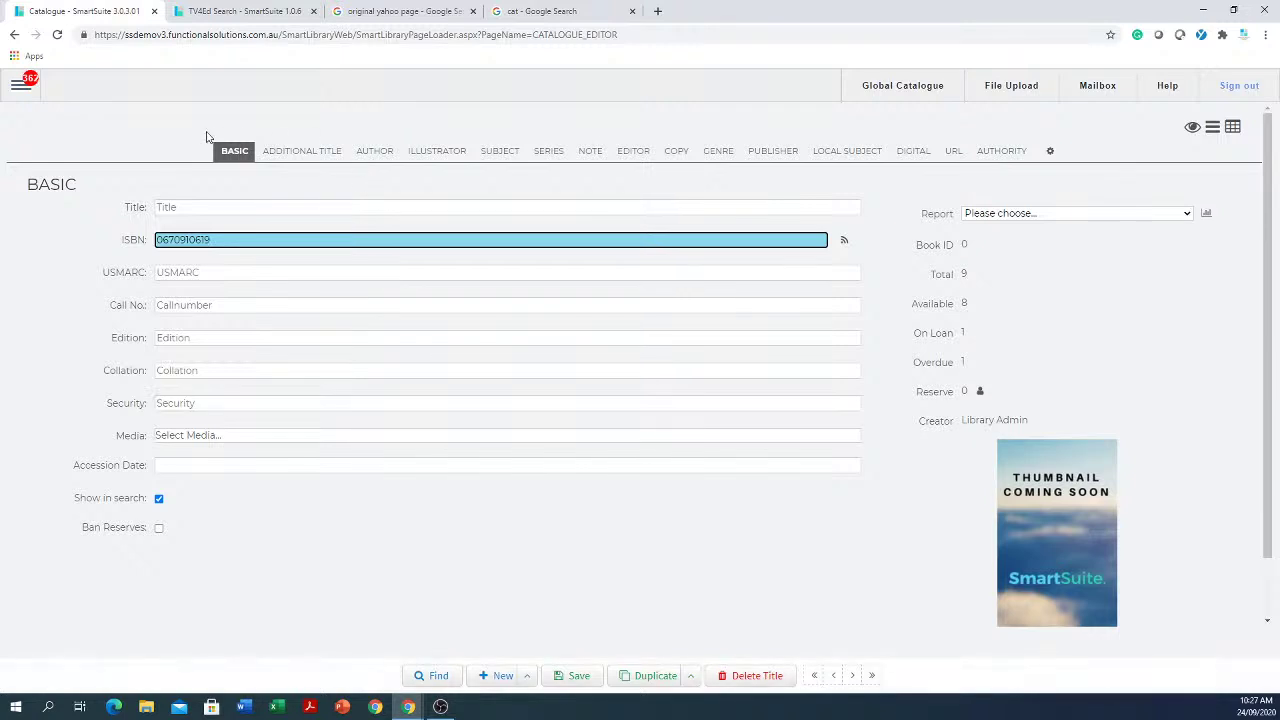
click(312, 151)
click(380, 152)
click(445, 158)
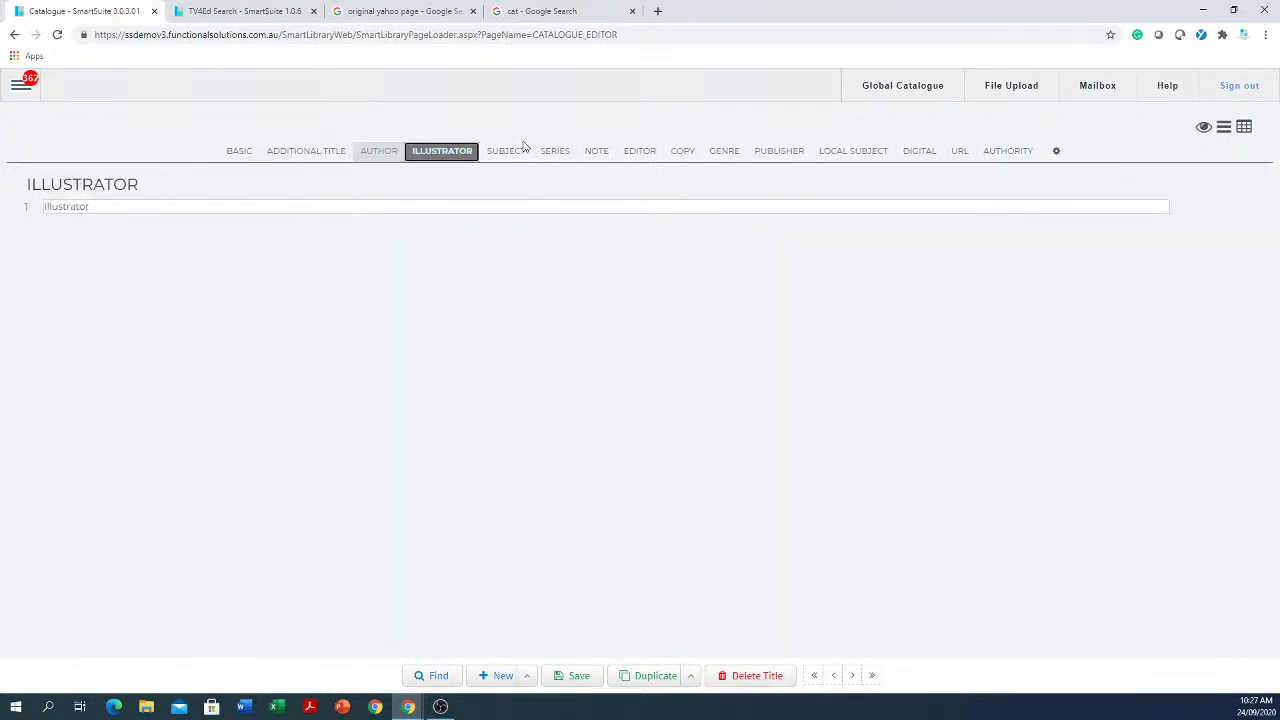
click(510, 157)
click(556, 156)
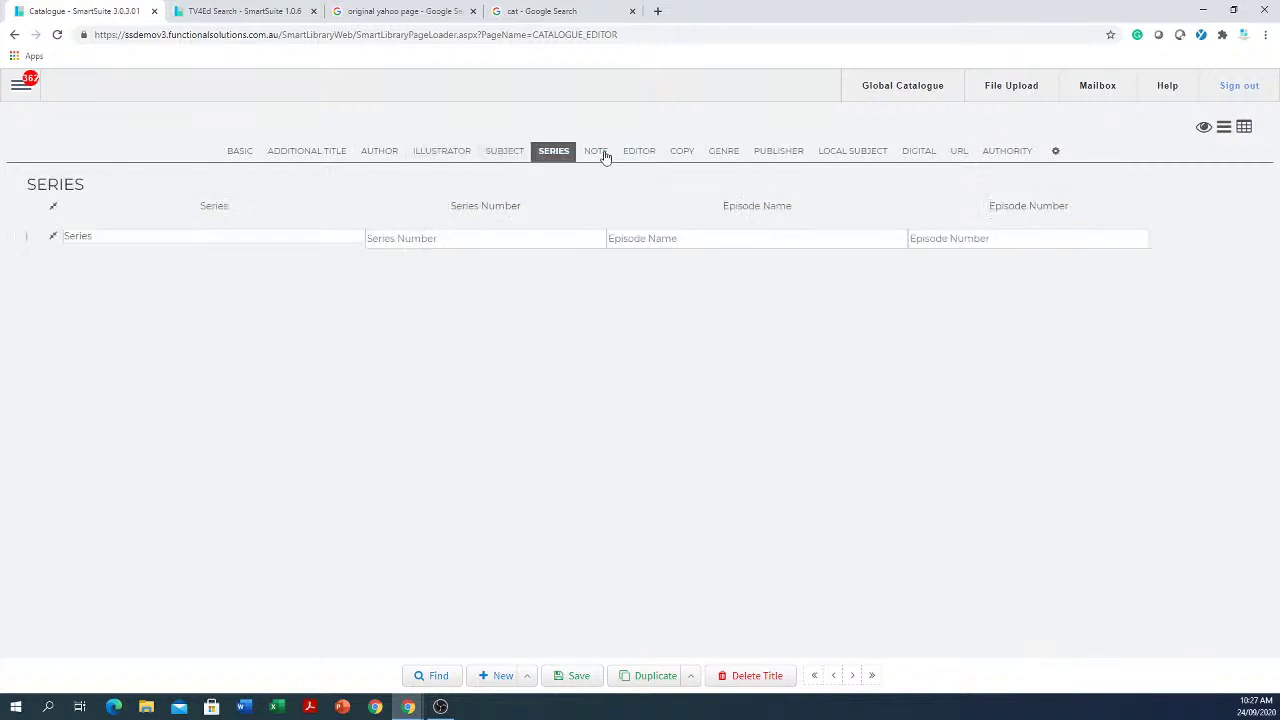
click(600, 152)
click(240, 153)
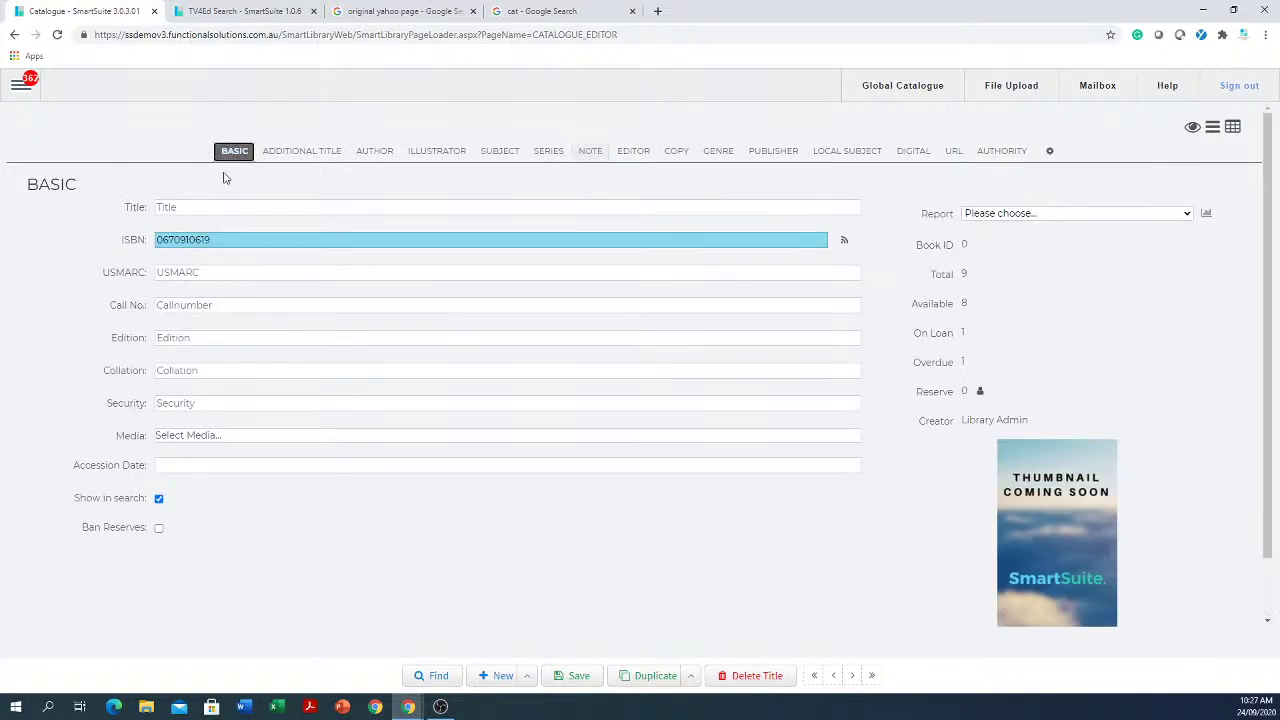
click(845, 244)
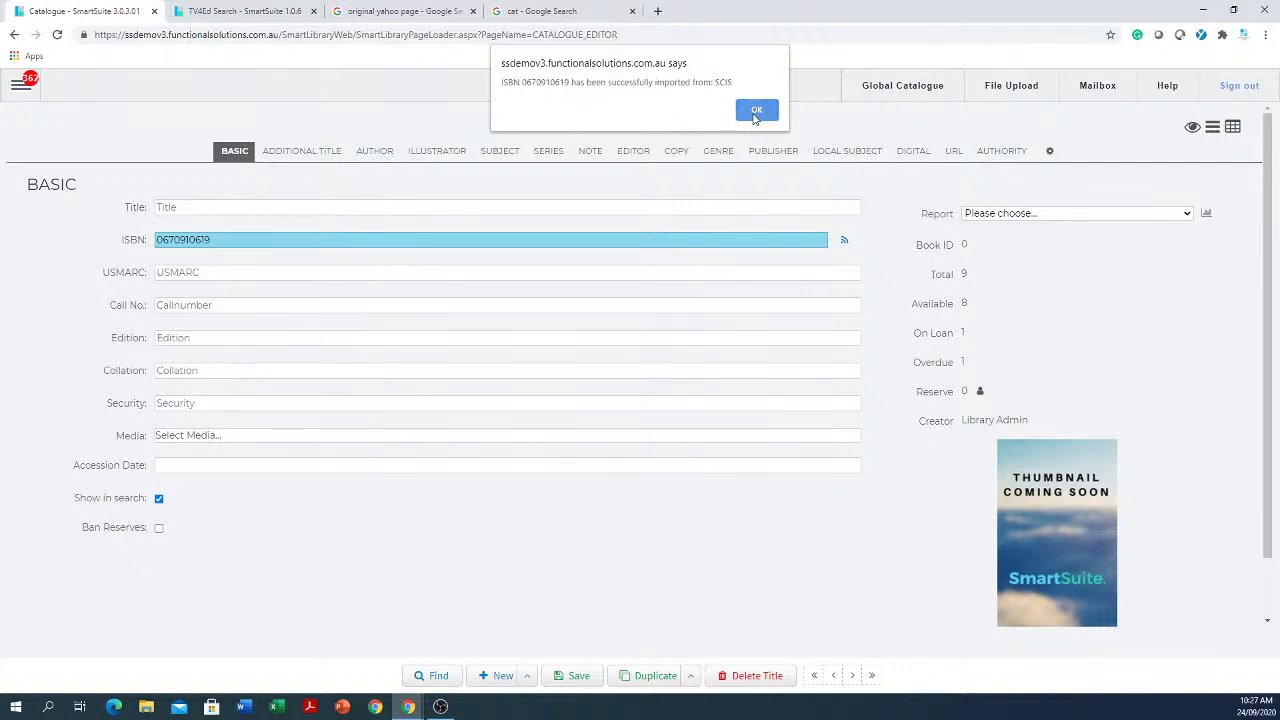
click(756, 111)
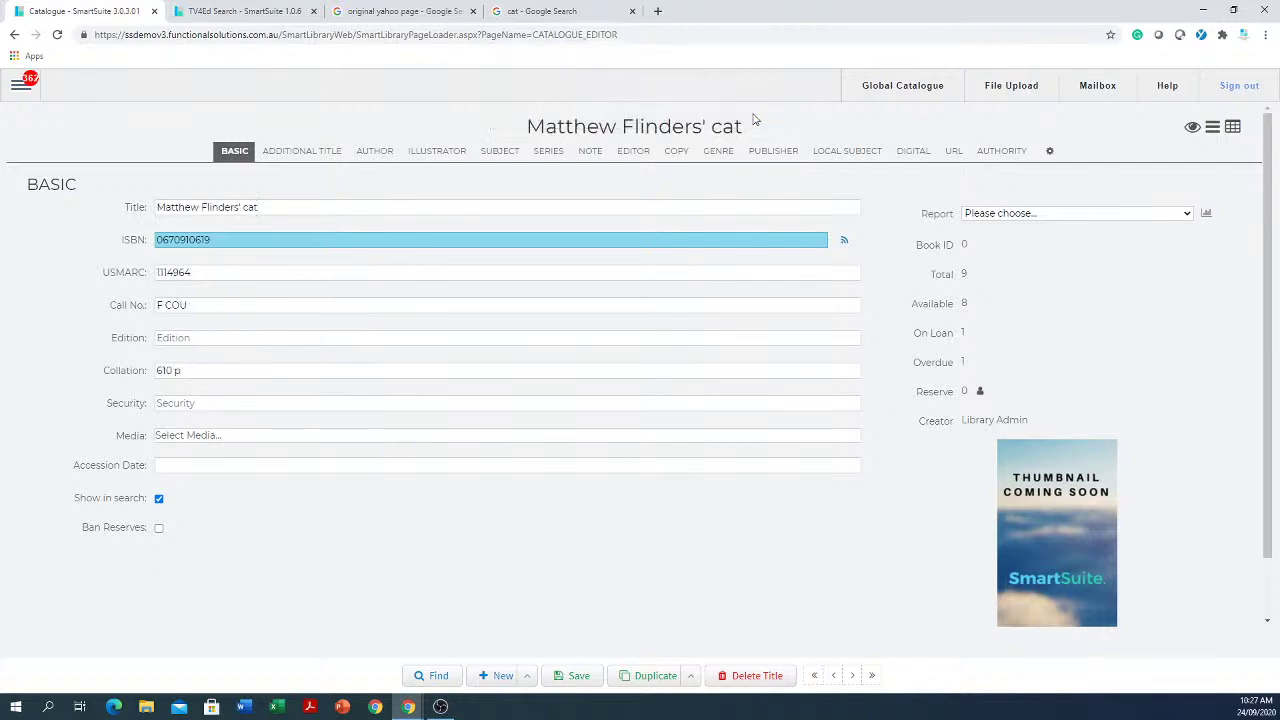
Step: Check the imported author, subject, notes and genre, then return to Basic details
click(304, 154)
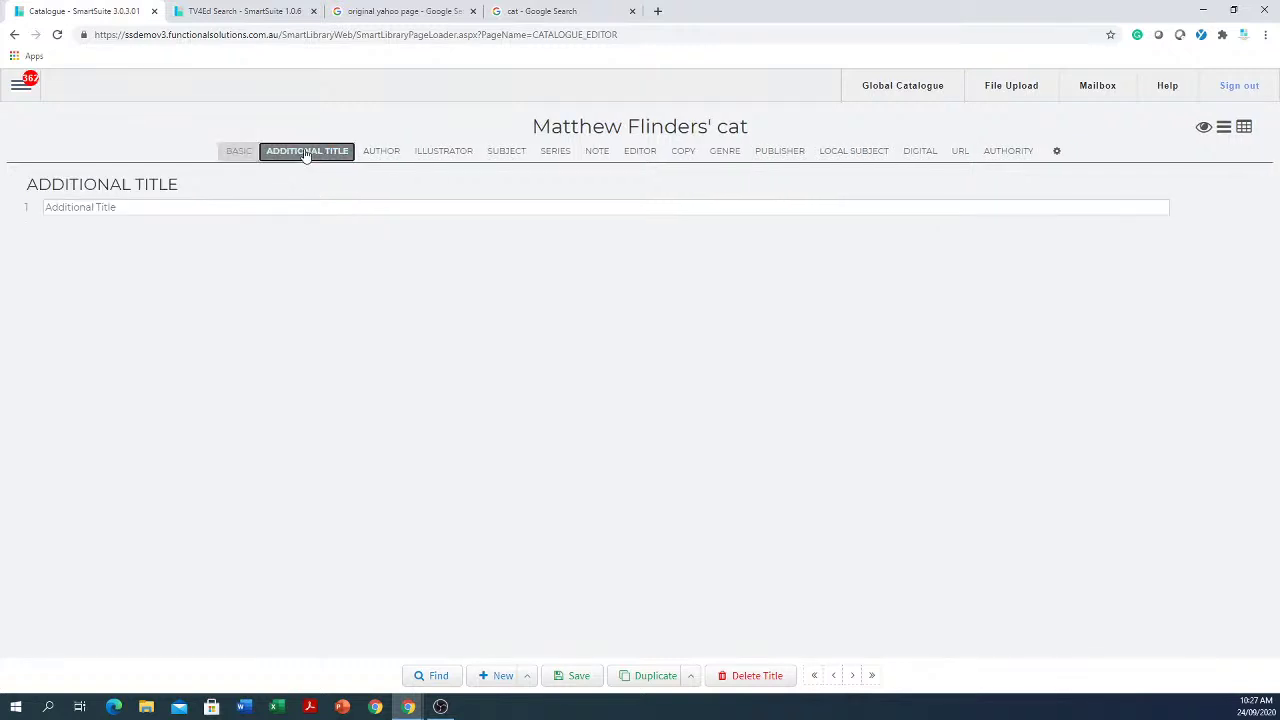
click(424, 156)
click(381, 154)
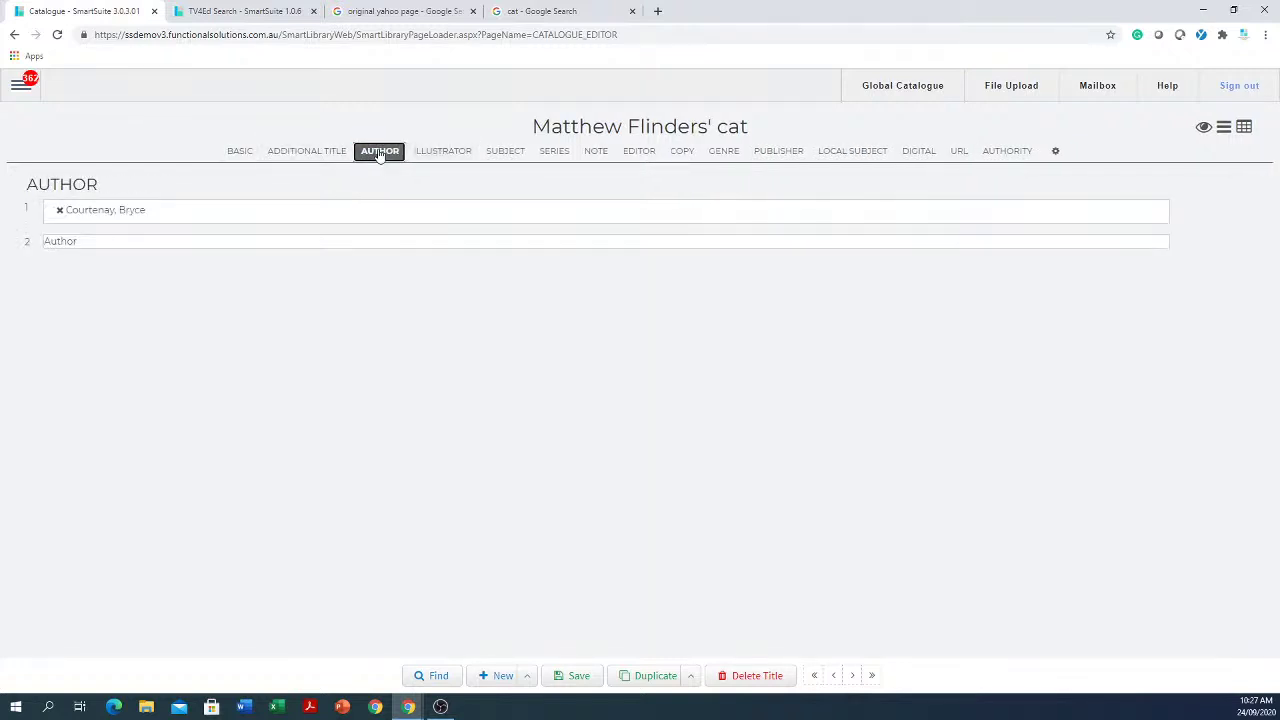
click(507, 157)
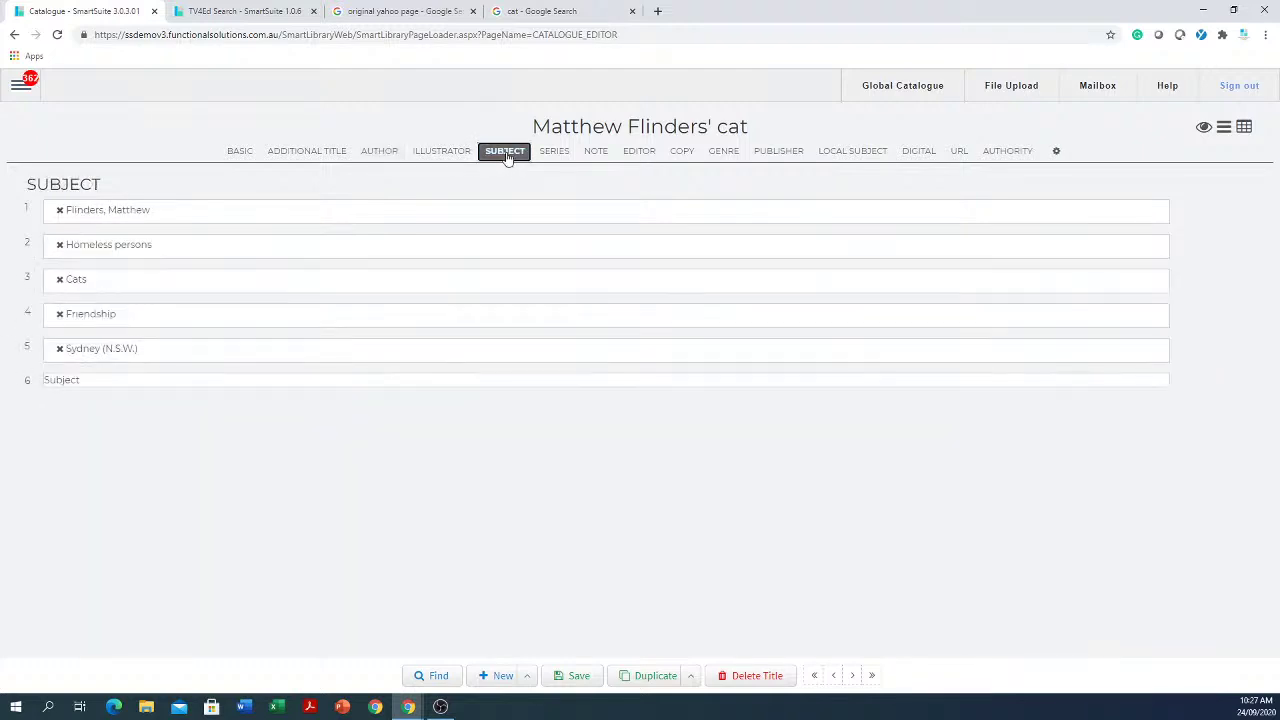
click(556, 157)
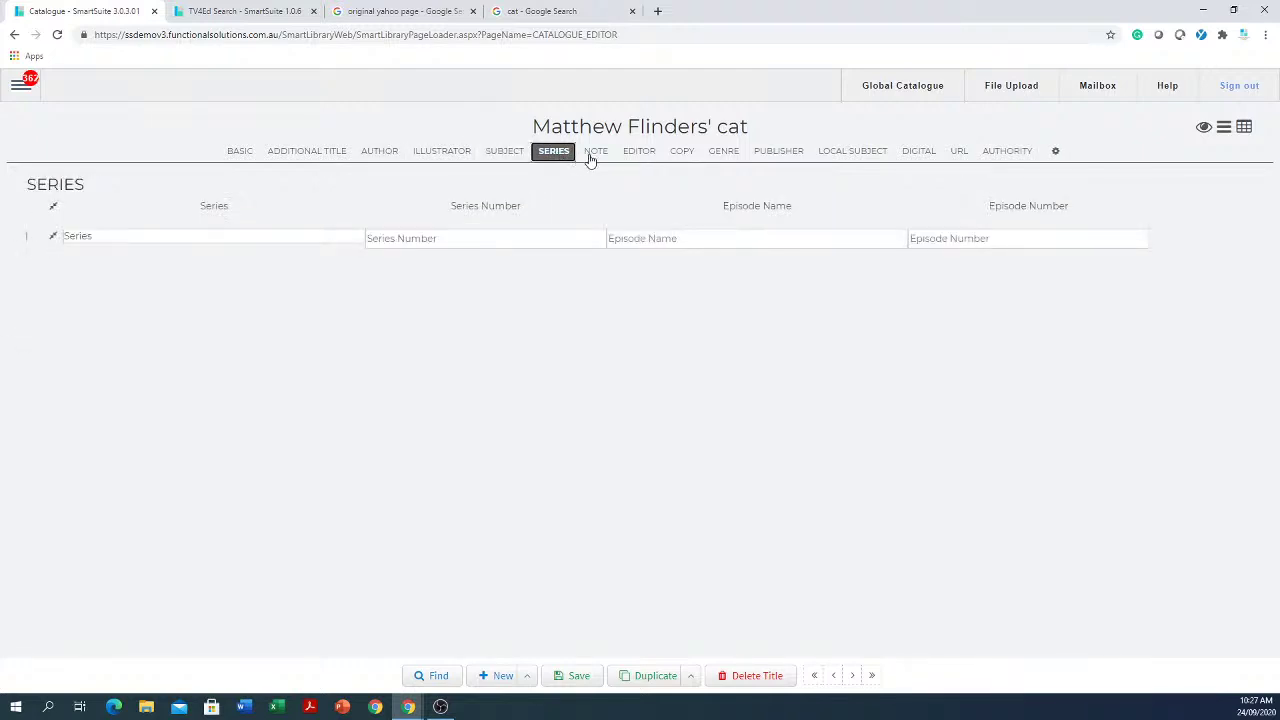
click(596, 153)
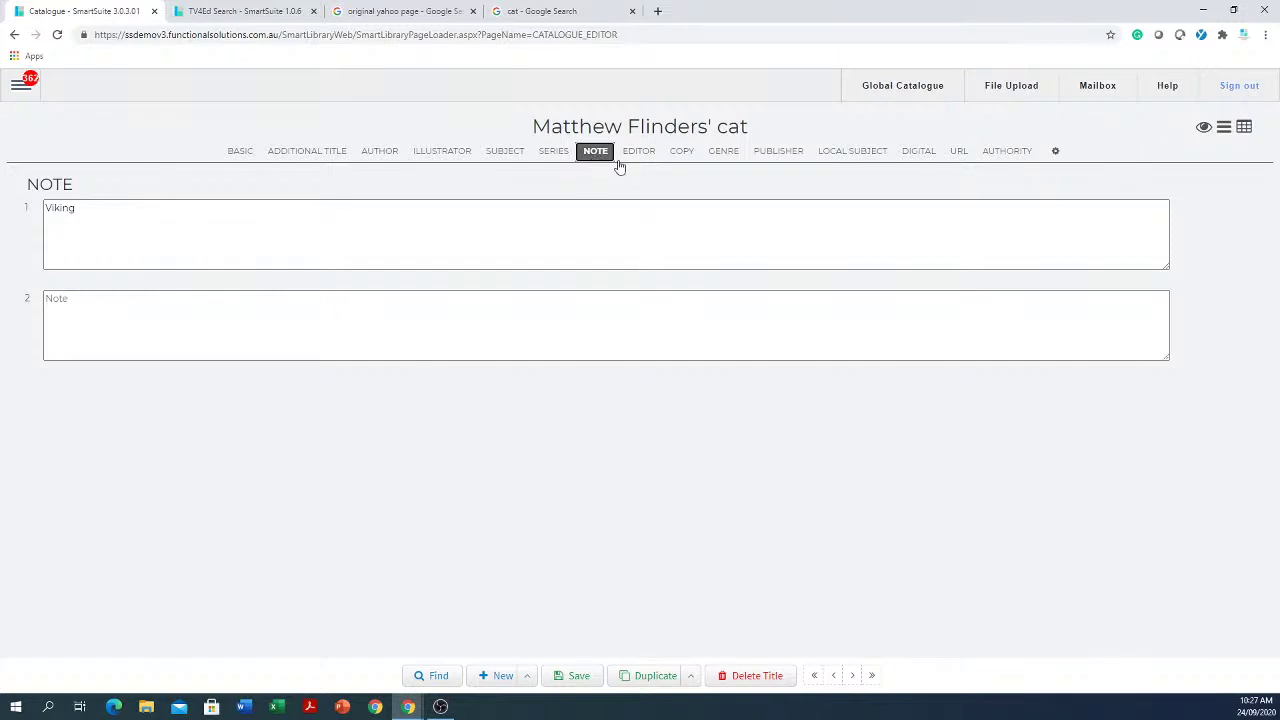
click(720, 152)
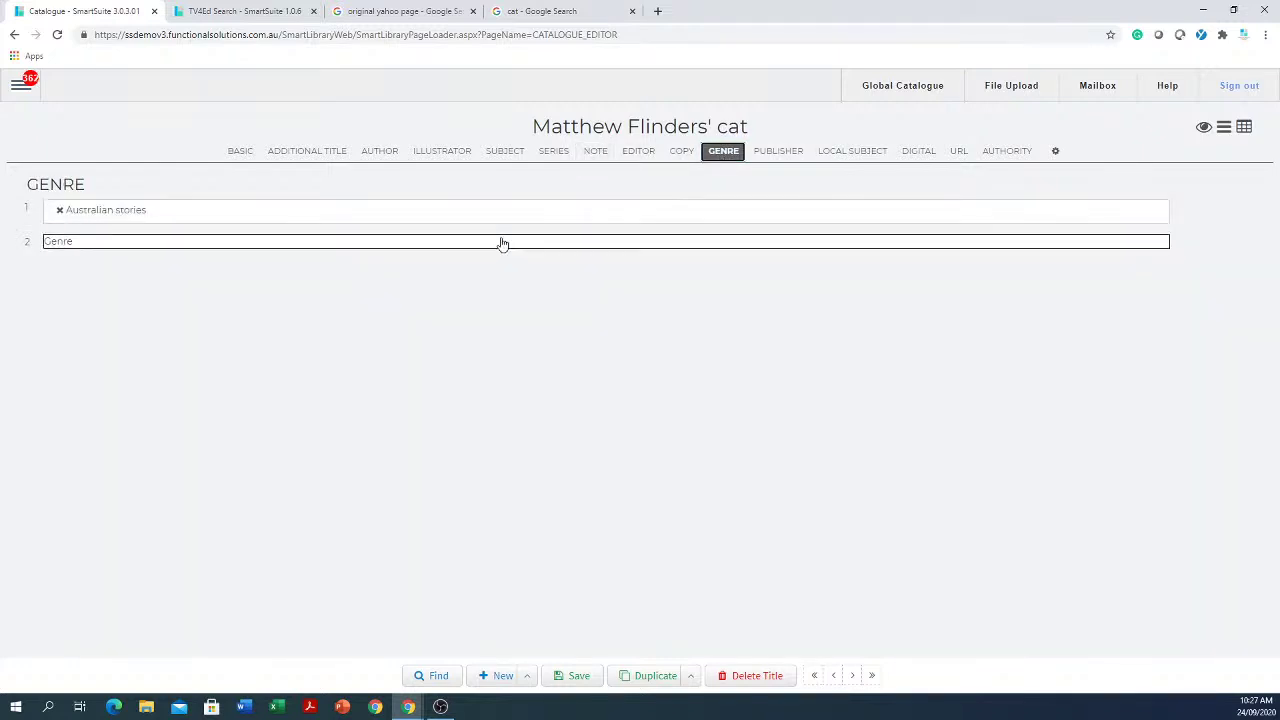
click(240, 153)
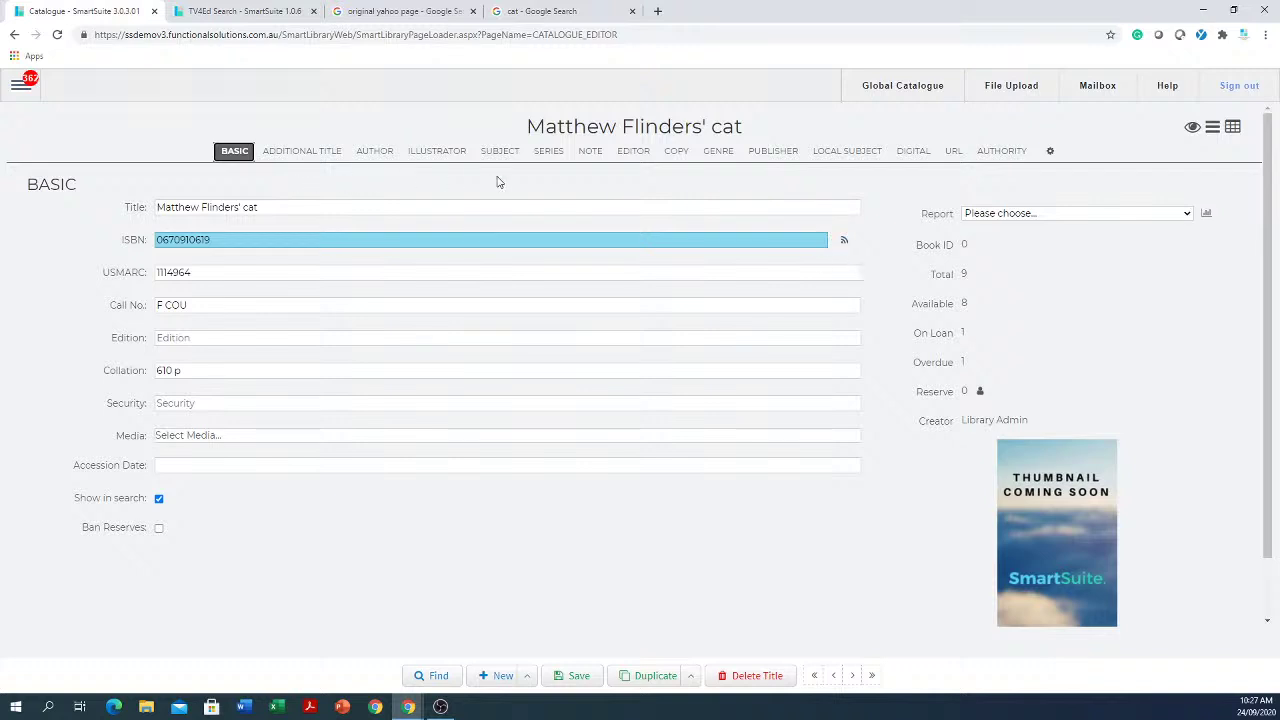
Step: Inspect copy 1's full details on the Copy tab, then return to Basic details
click(674, 155)
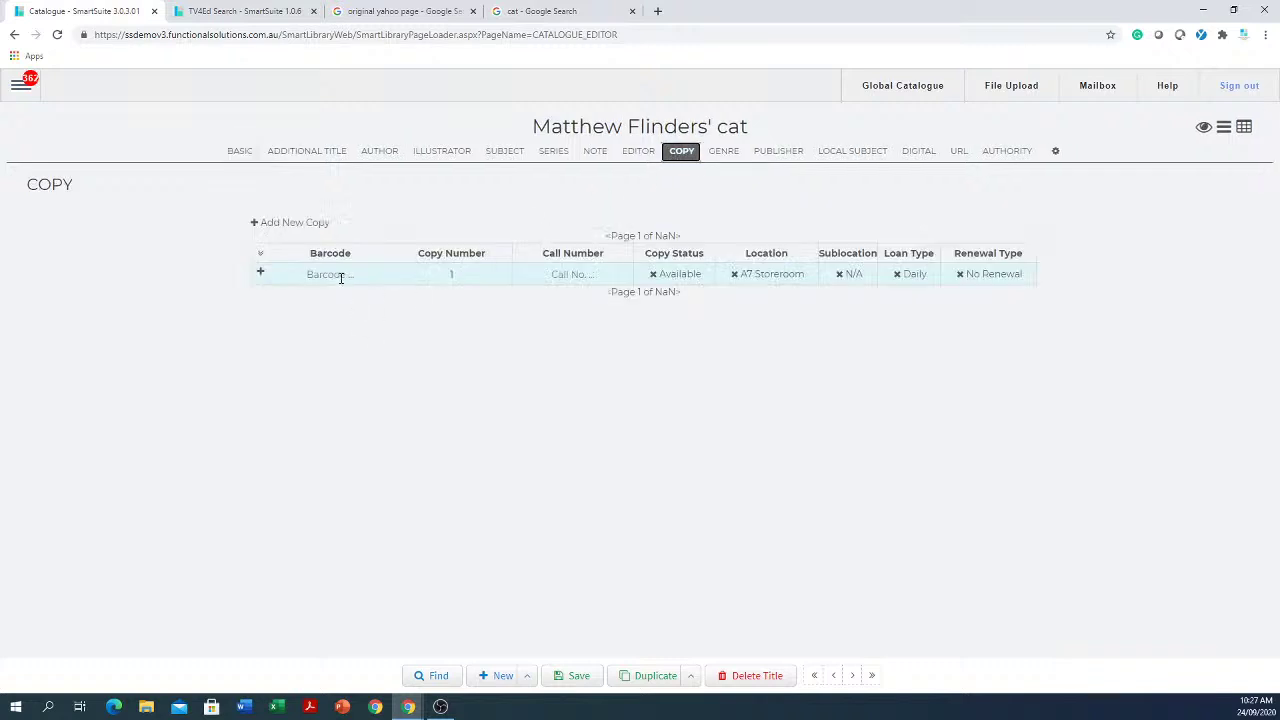
click(341, 276)
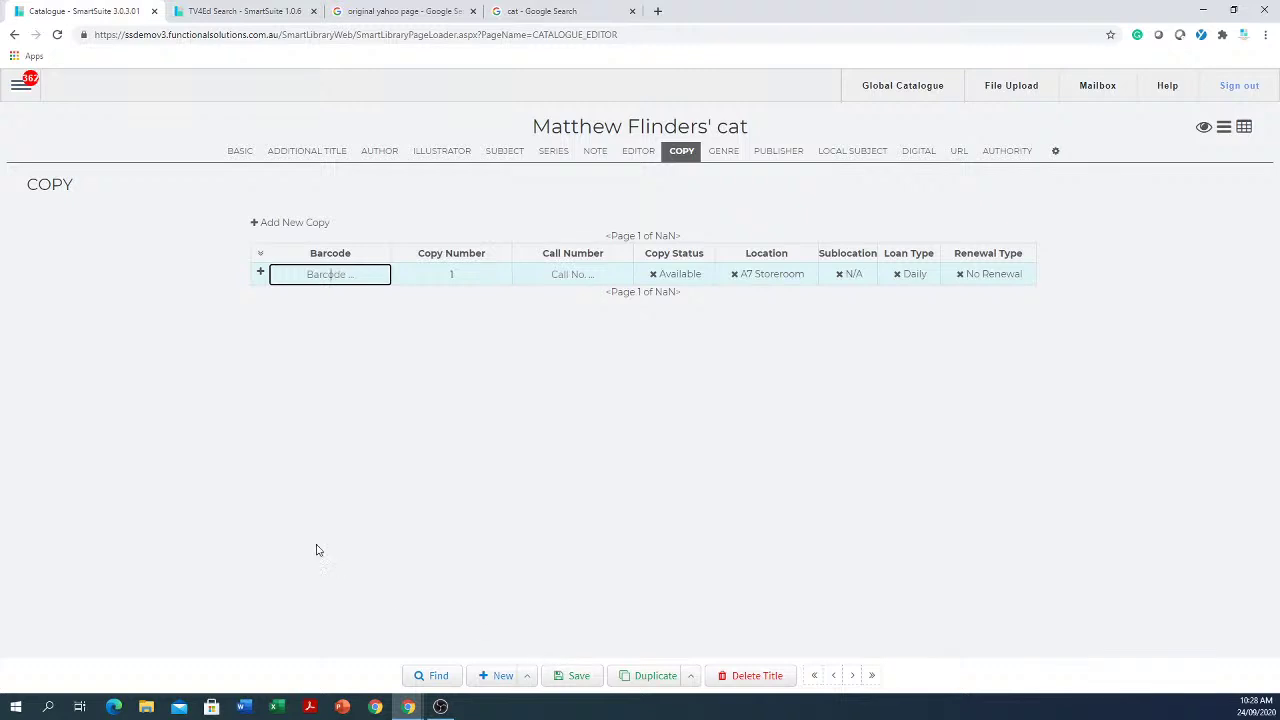
click(260, 273)
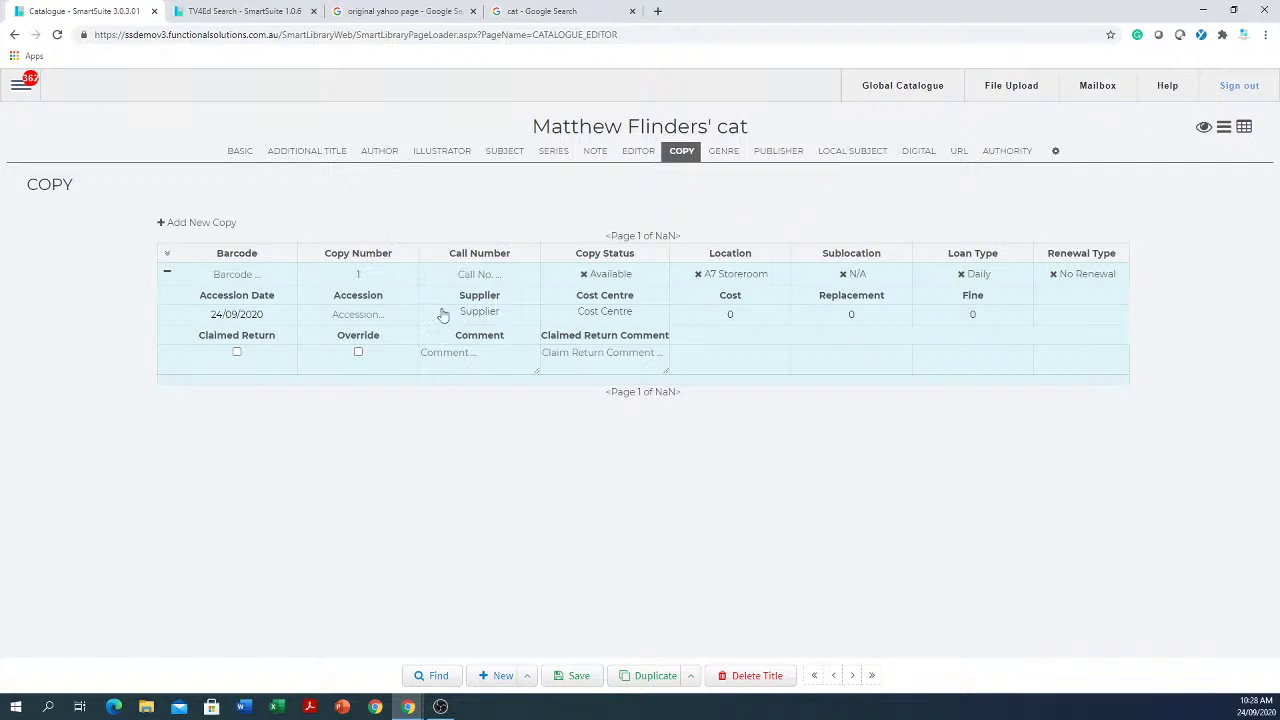
click(236, 151)
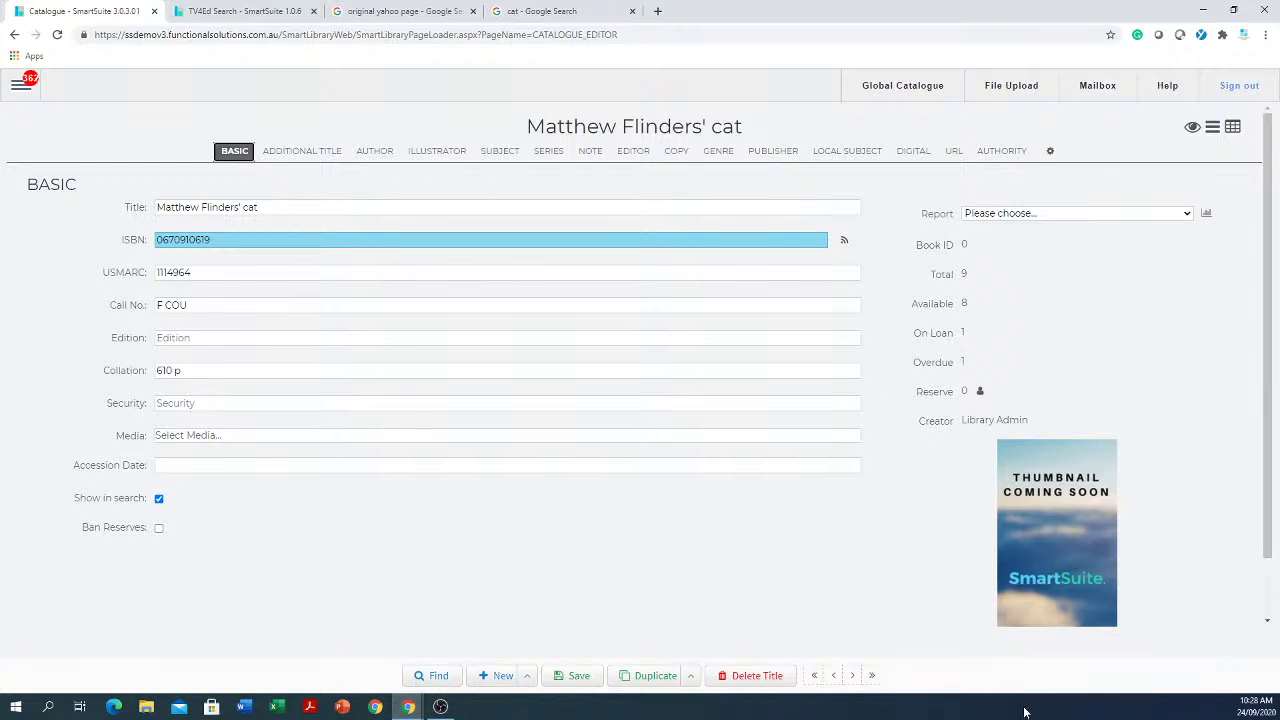
Step: Discard changes, jump to '100 Peole who made History', and cancel deleting it
click(816, 677)
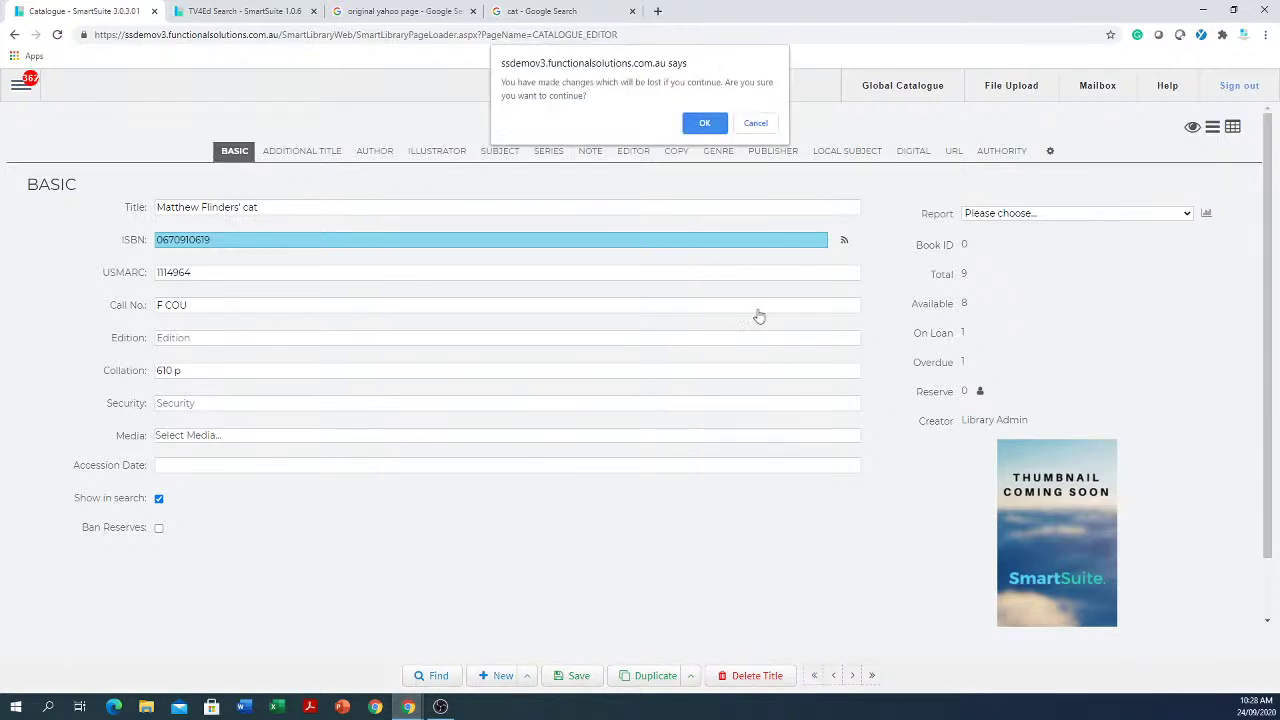
click(705, 123)
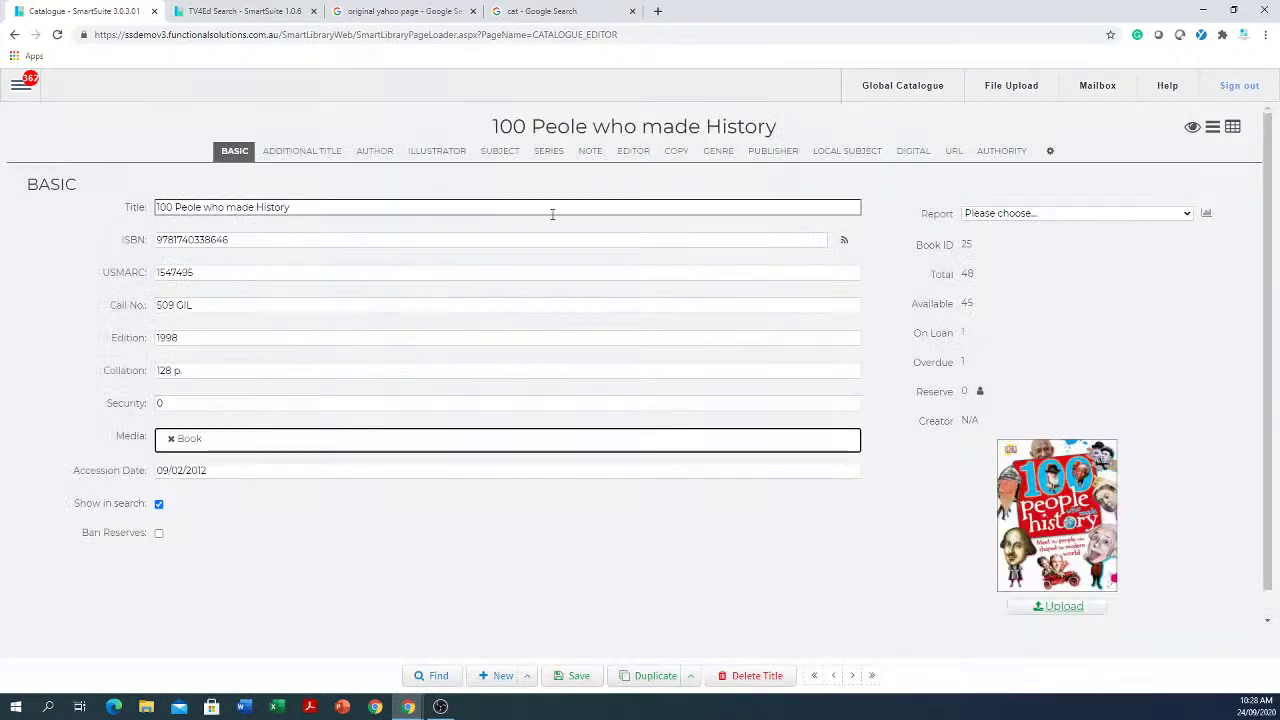
click(772, 678)
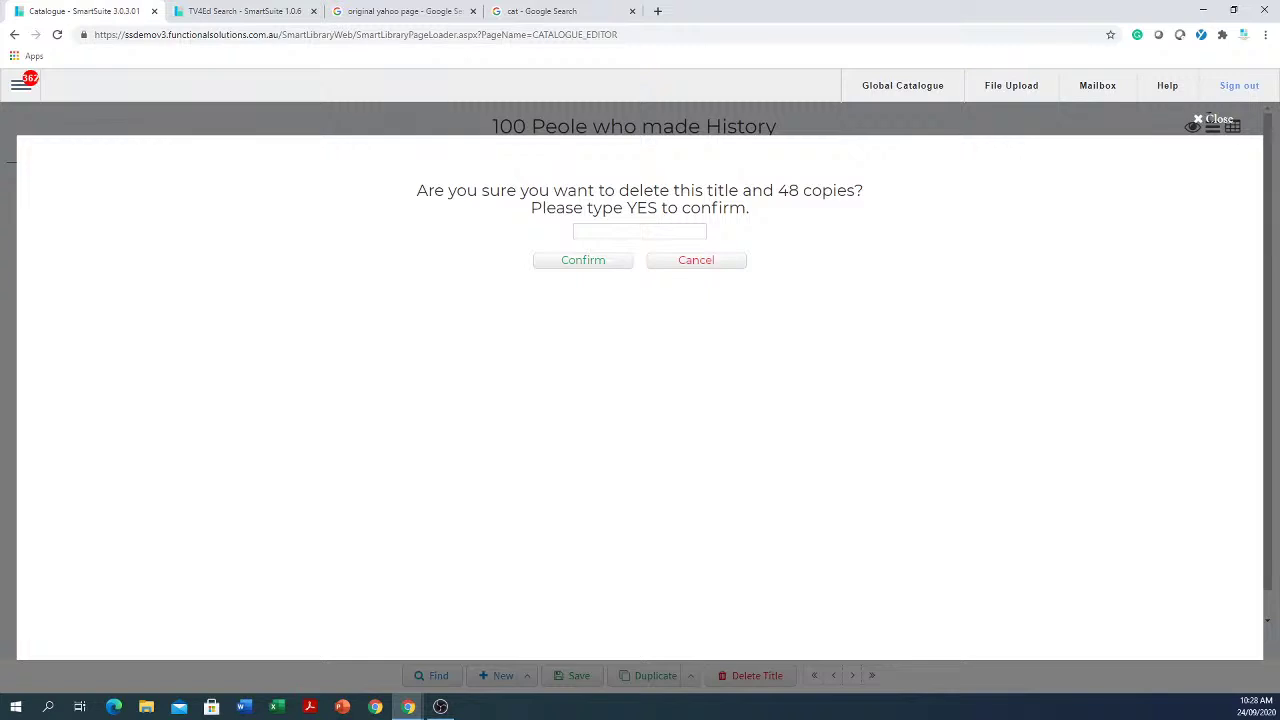
click(1212, 119)
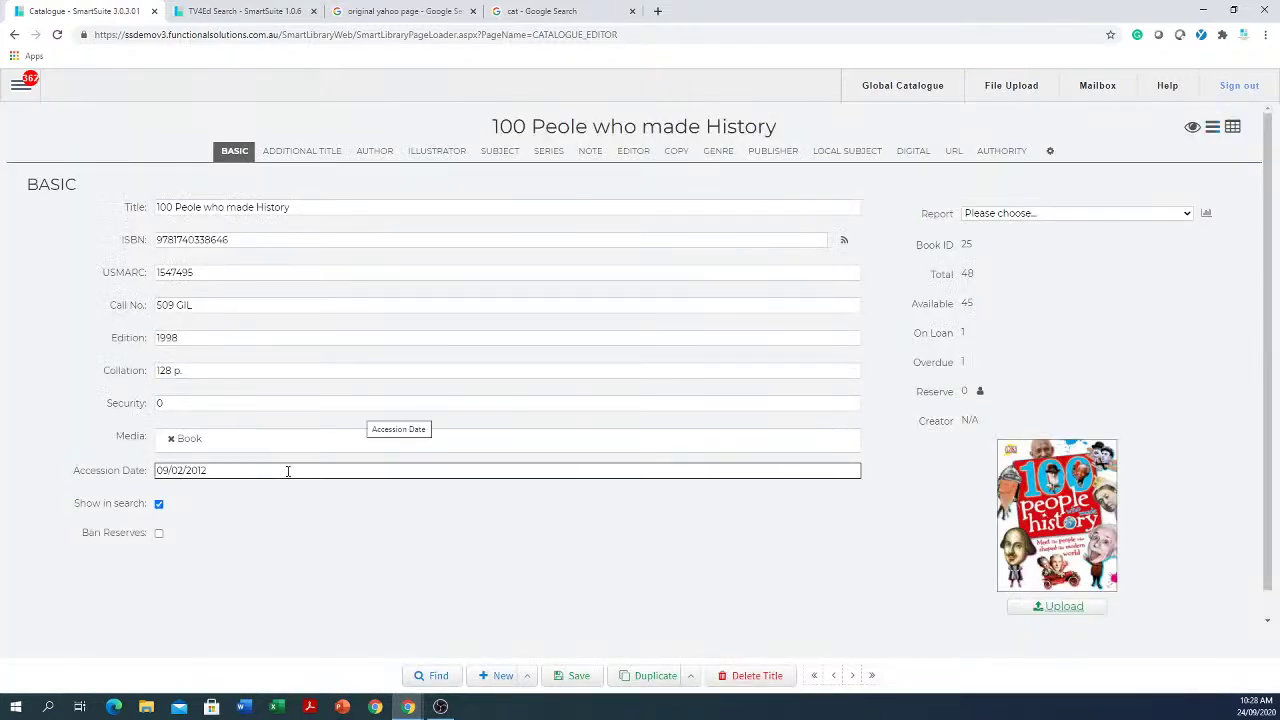
click(681, 153)
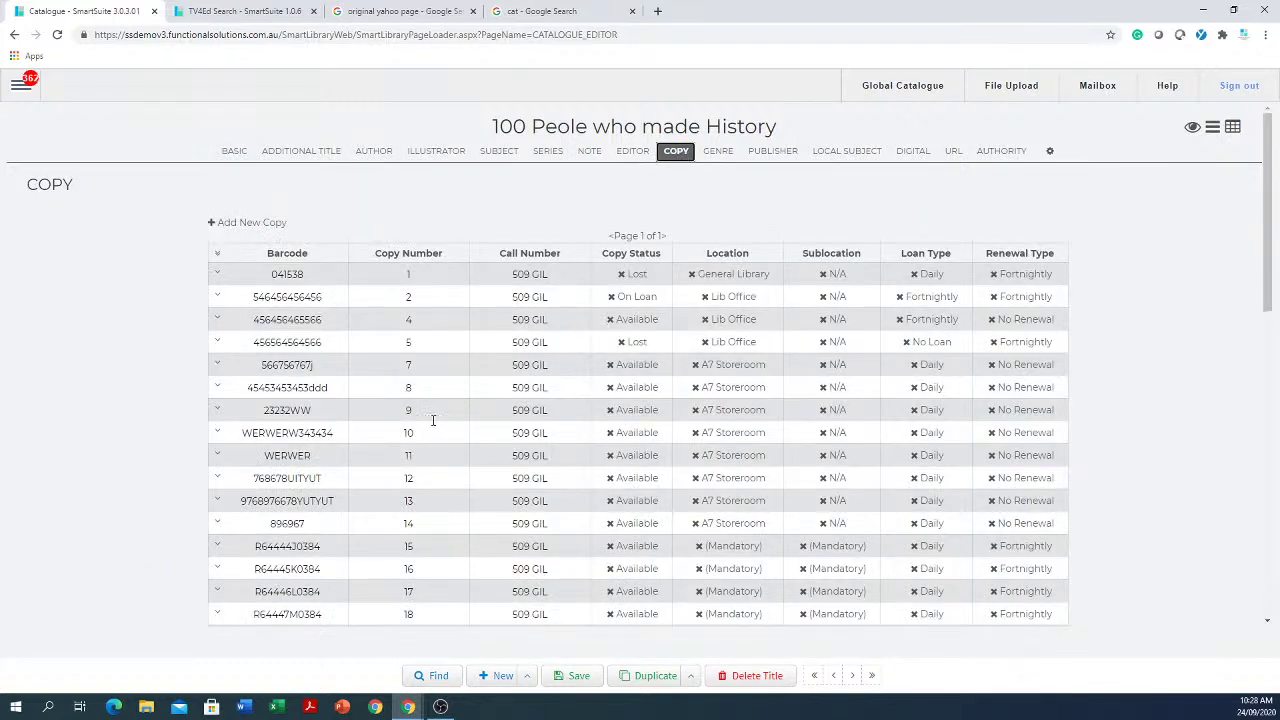
click(331, 366)
drag(324, 366, 245, 369)
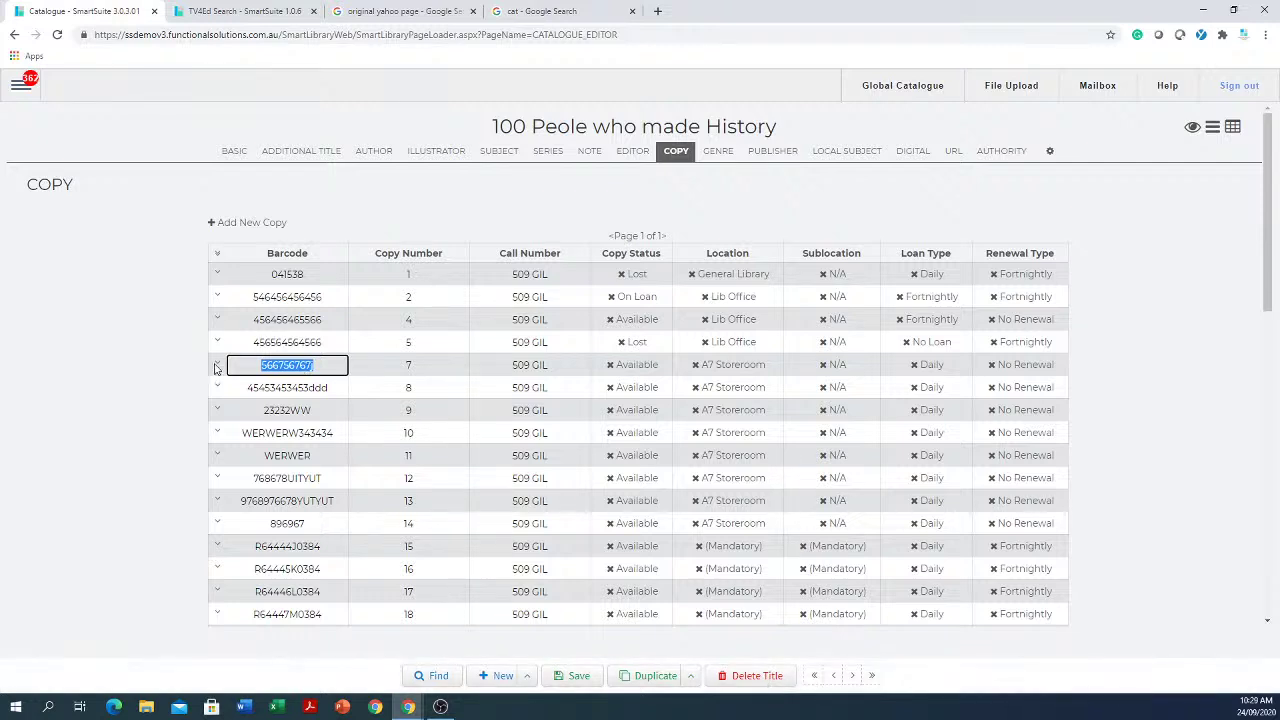
click(216, 366)
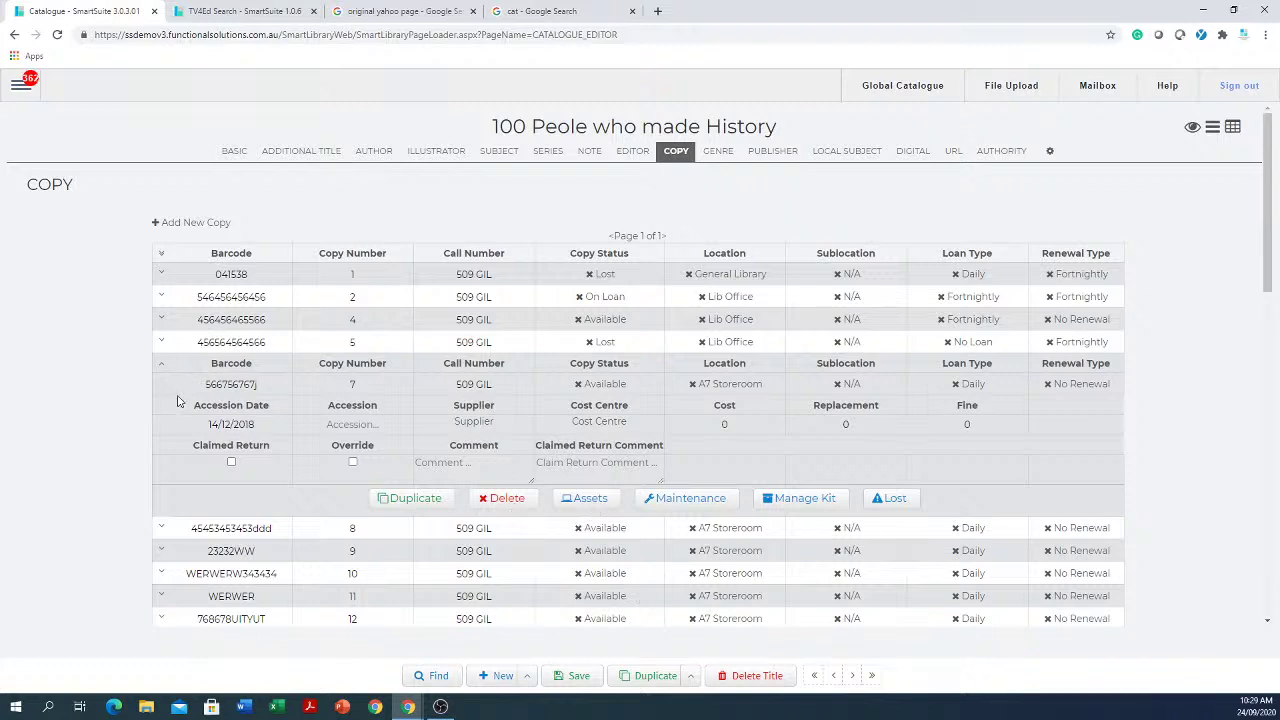
click(587, 500)
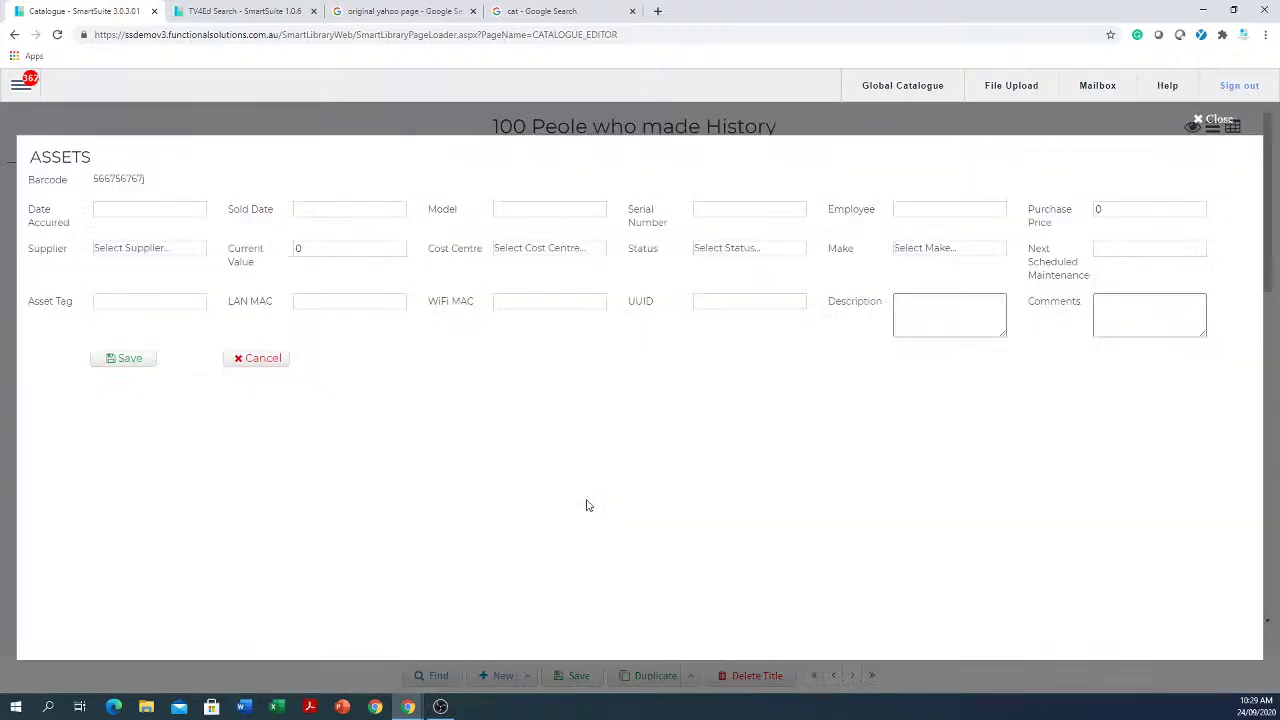
click(1214, 121)
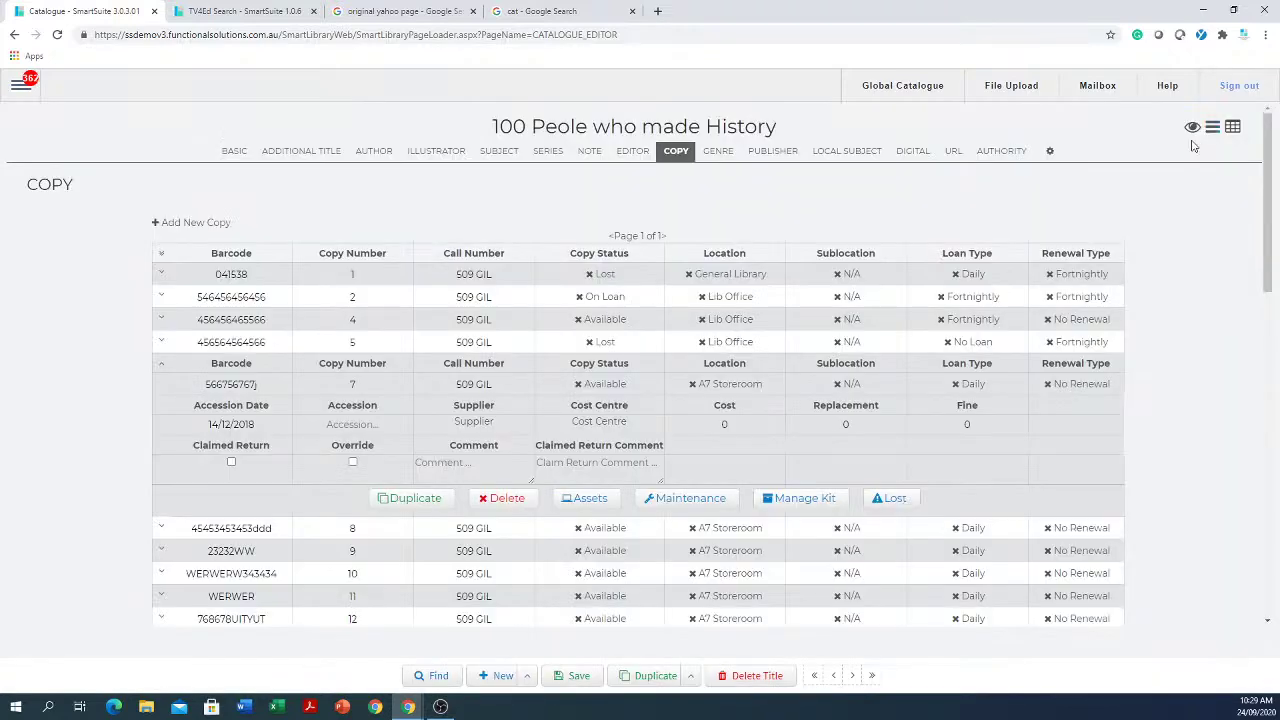
click(690, 499)
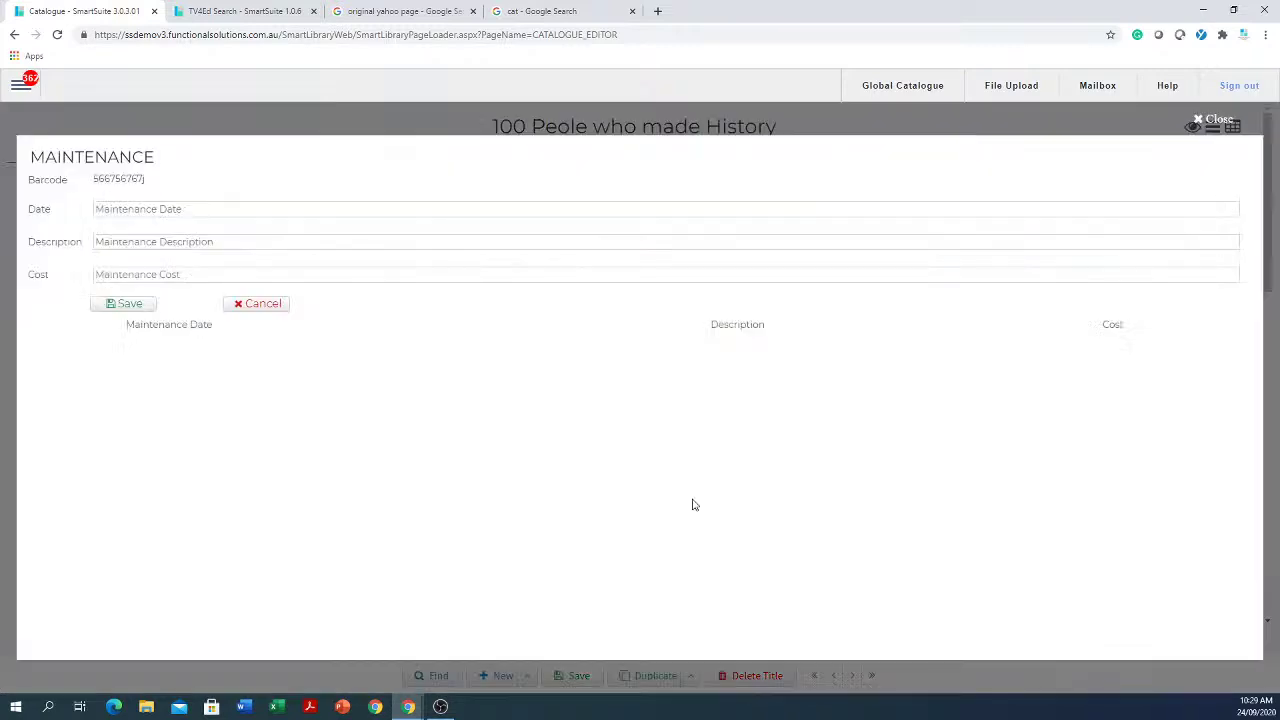
click(1214, 121)
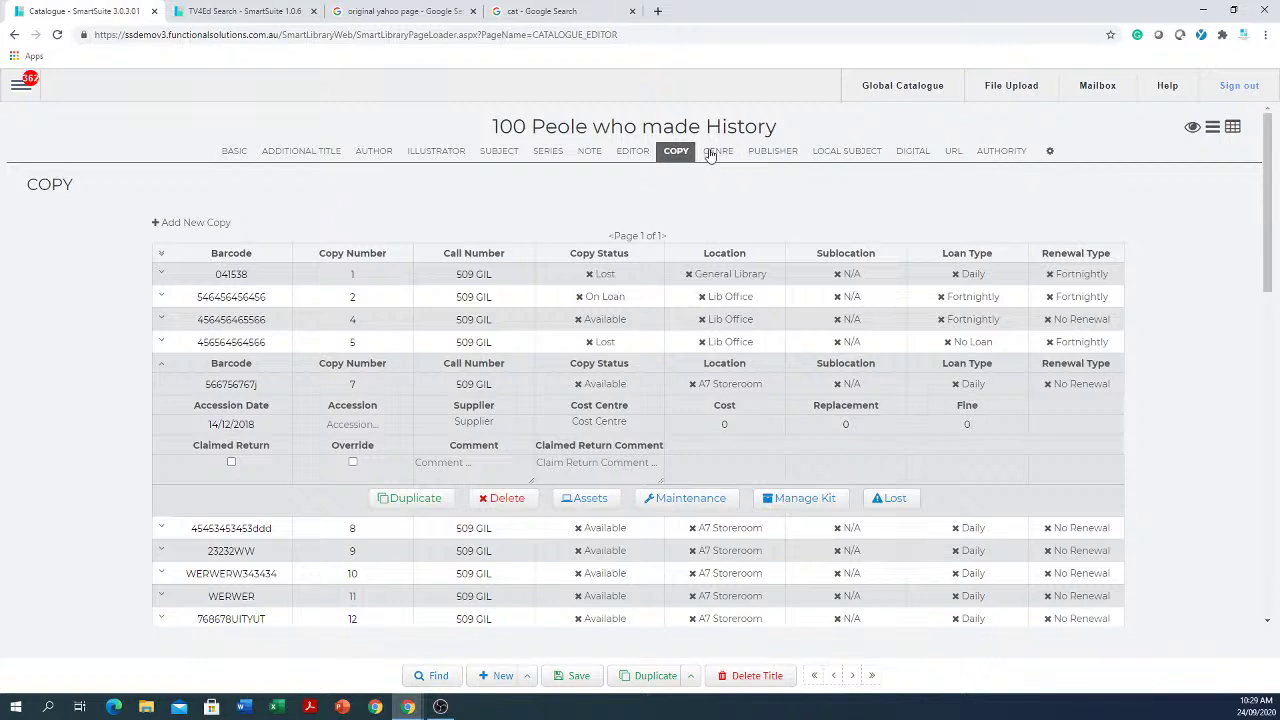
click(232, 153)
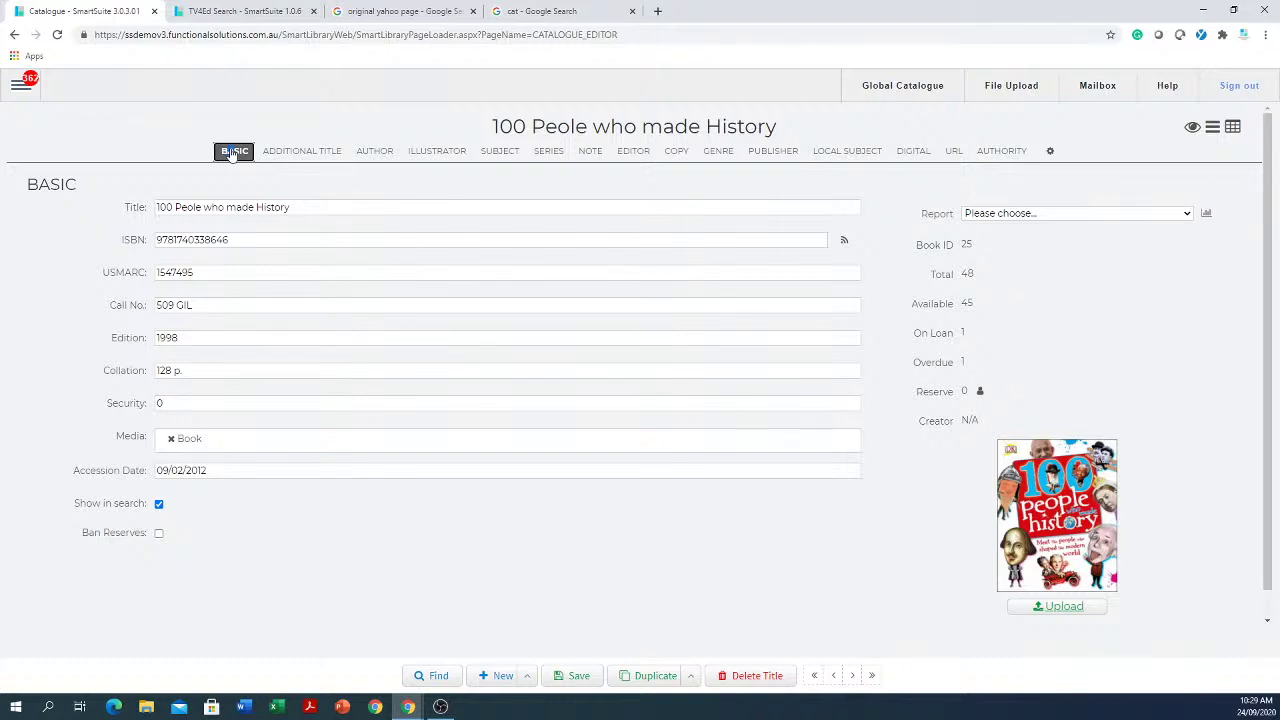
click(257, 243)
click(516, 677)
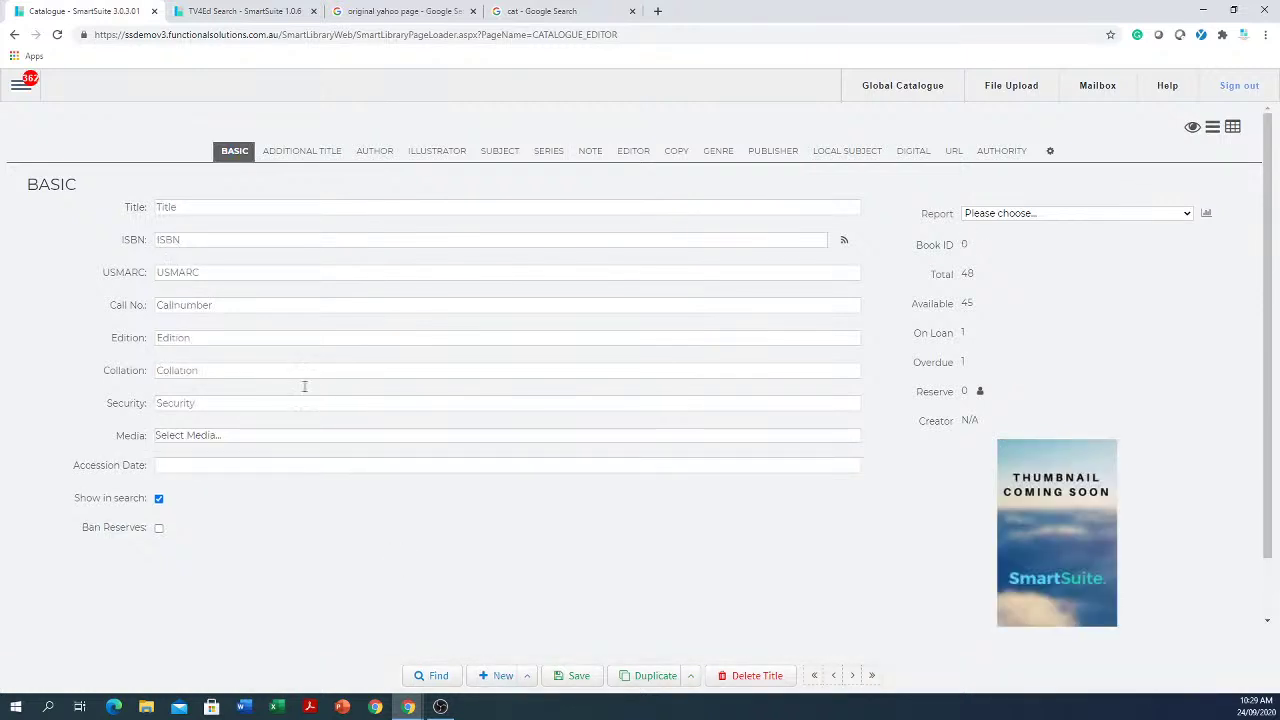
click(289, 238)
right_click(289, 239)
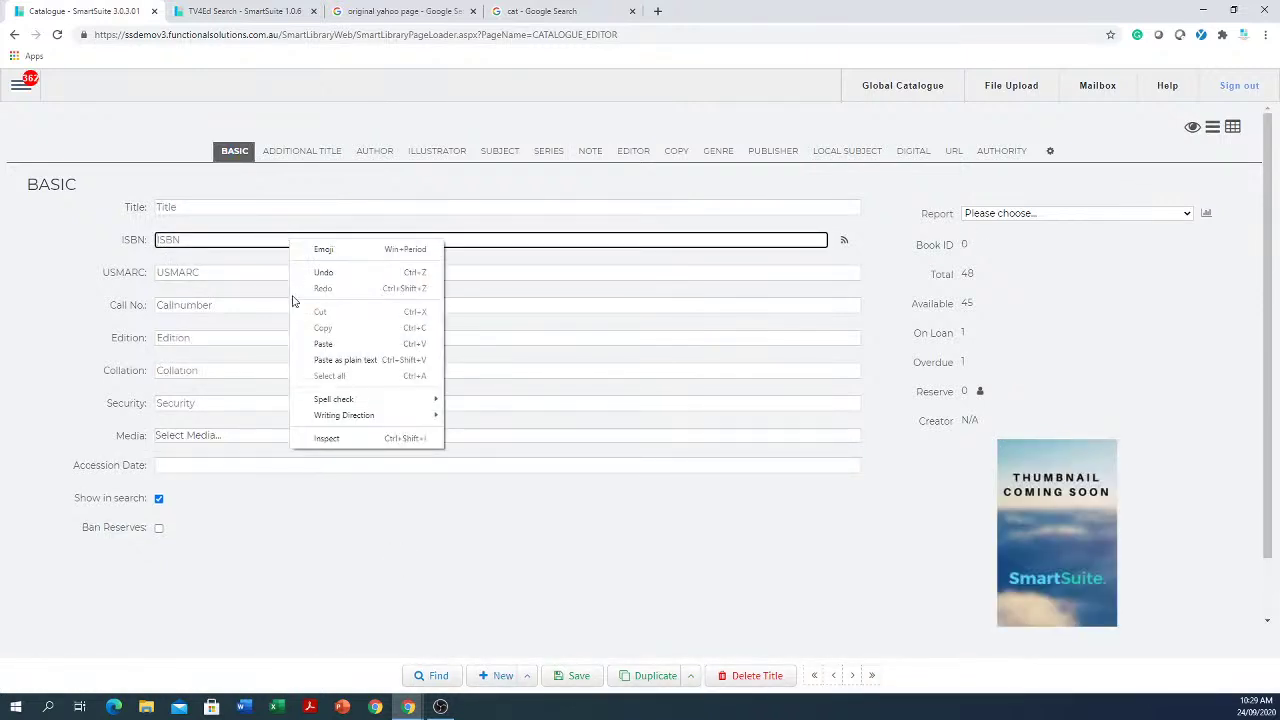
click(318, 346)
click(843, 242)
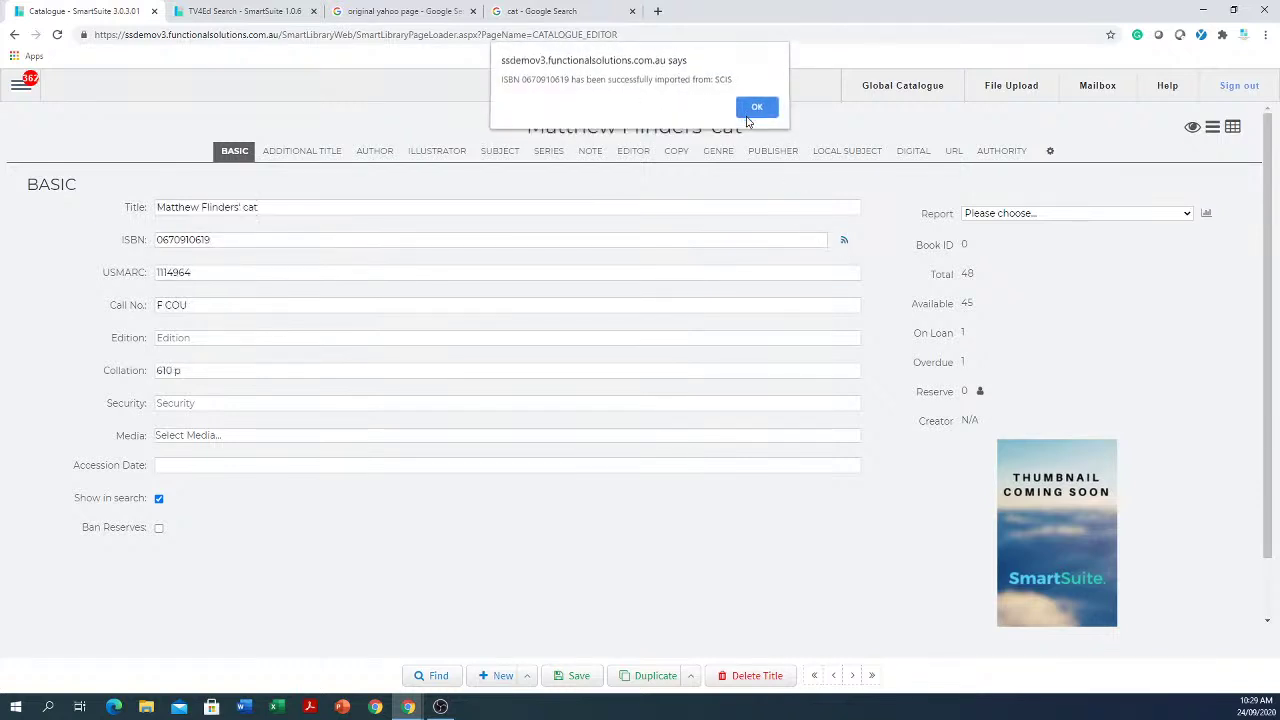
click(755, 110)
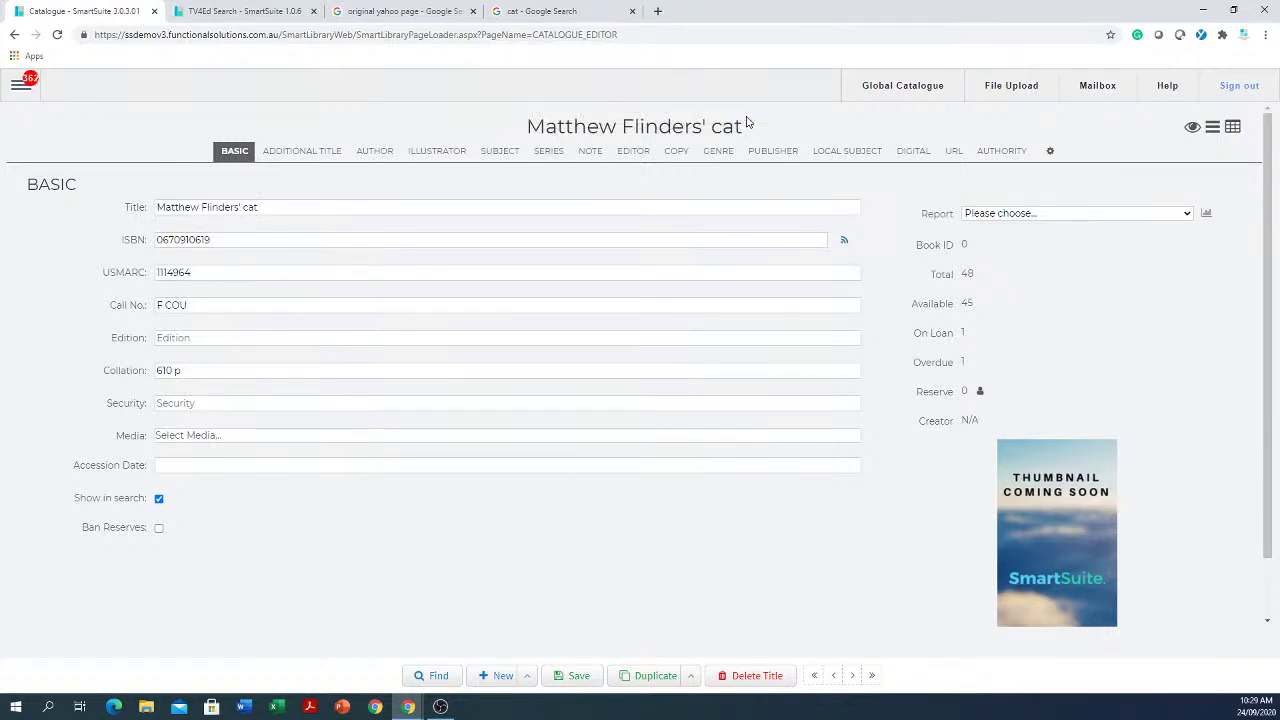
Step: Check the imported copy, then start another blank record, discarding unsaved changes
click(676, 152)
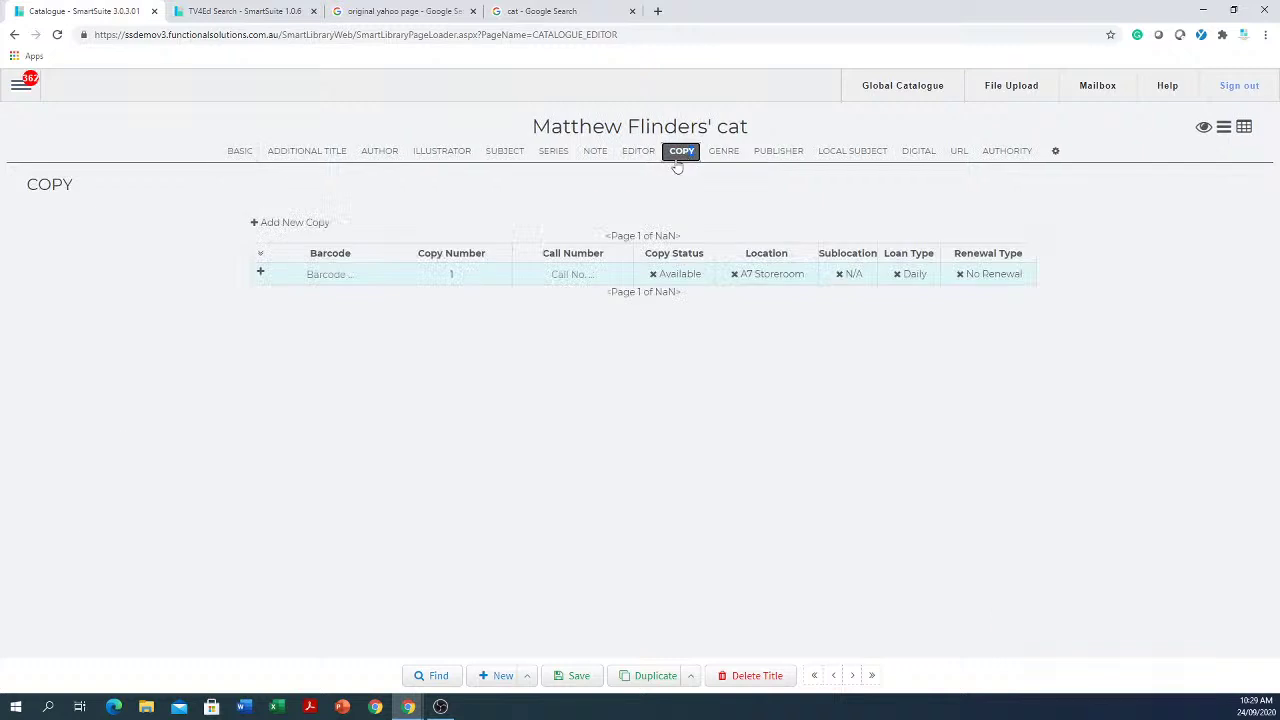
click(498, 676)
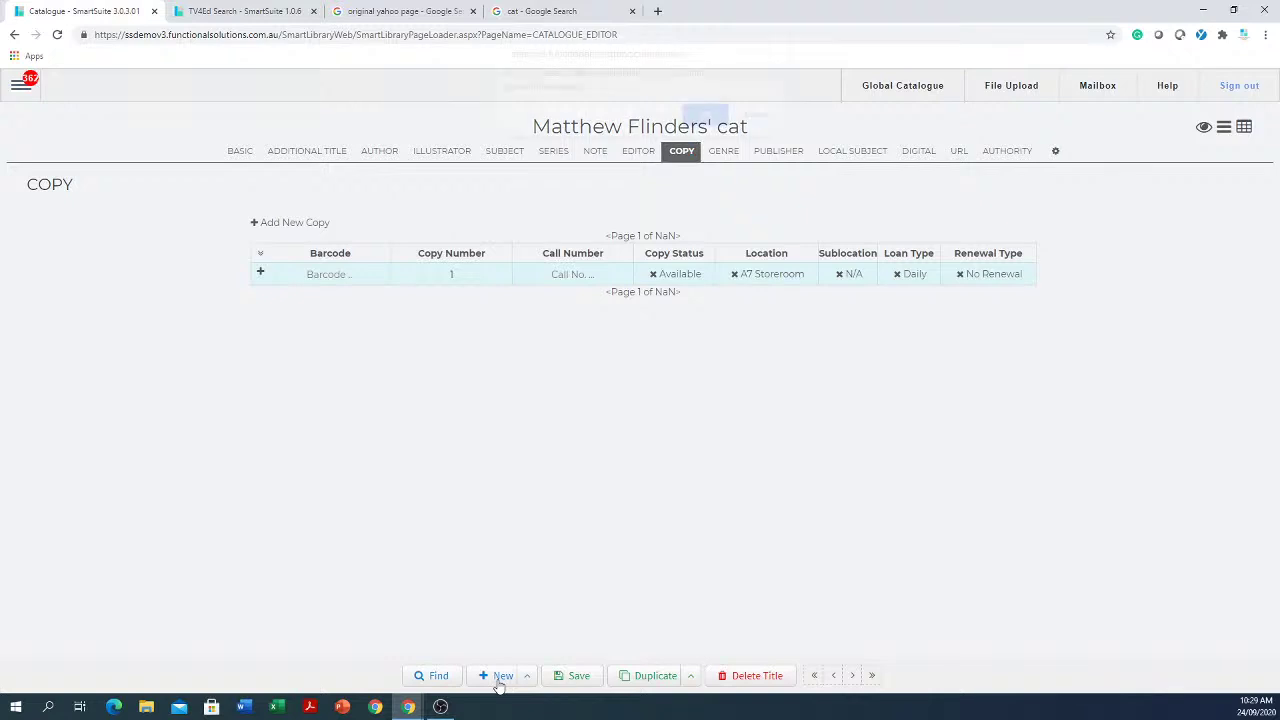
click(705, 123)
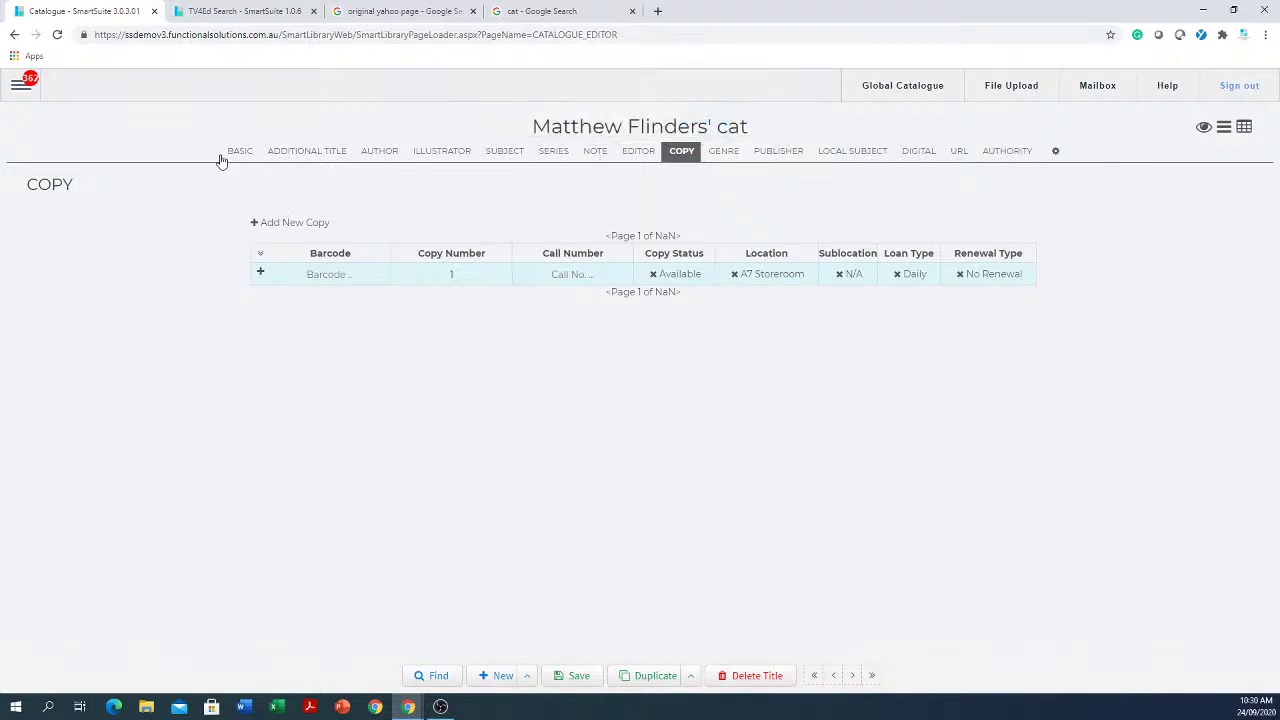
click(235, 151)
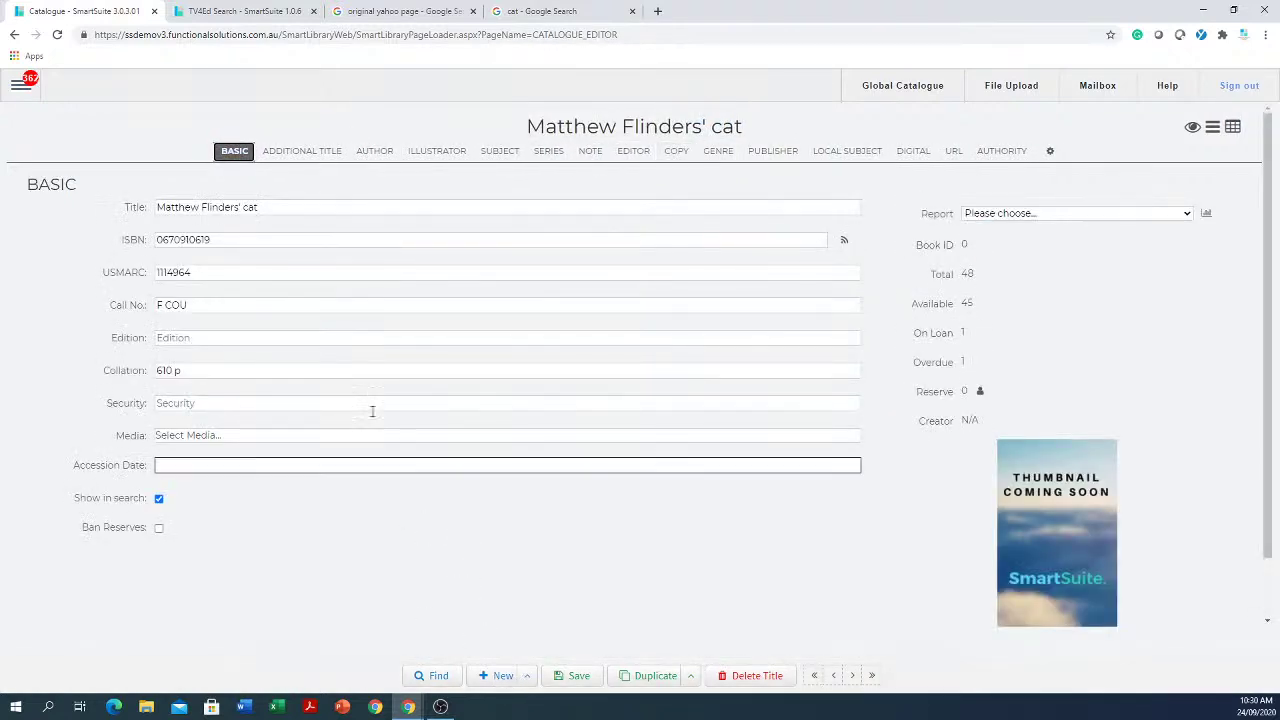
click(231, 240)
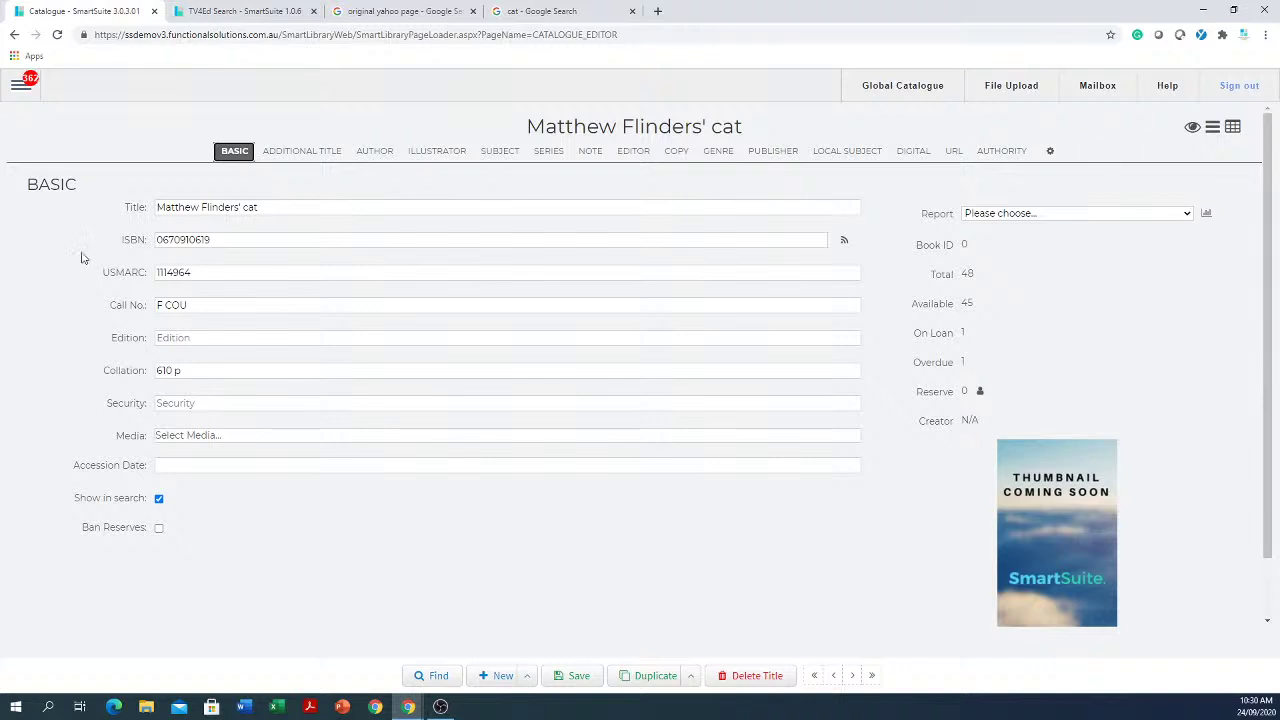
click(17, 93)
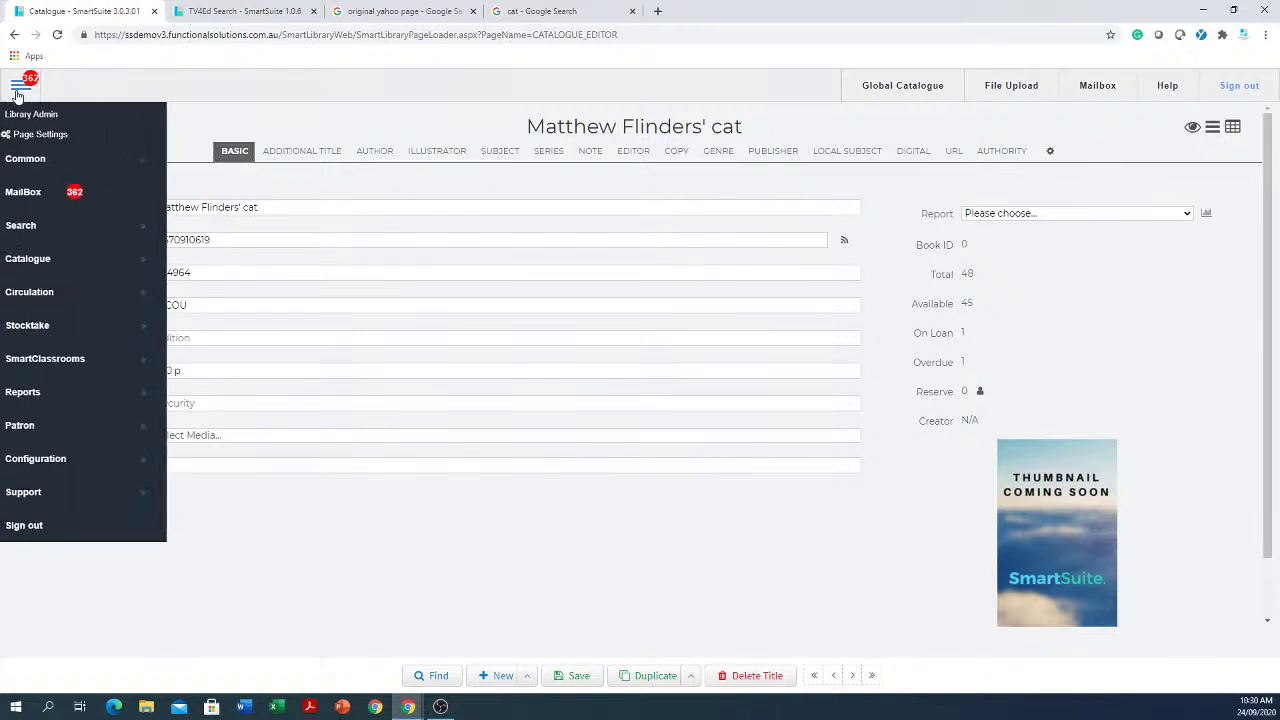
click(55, 259)
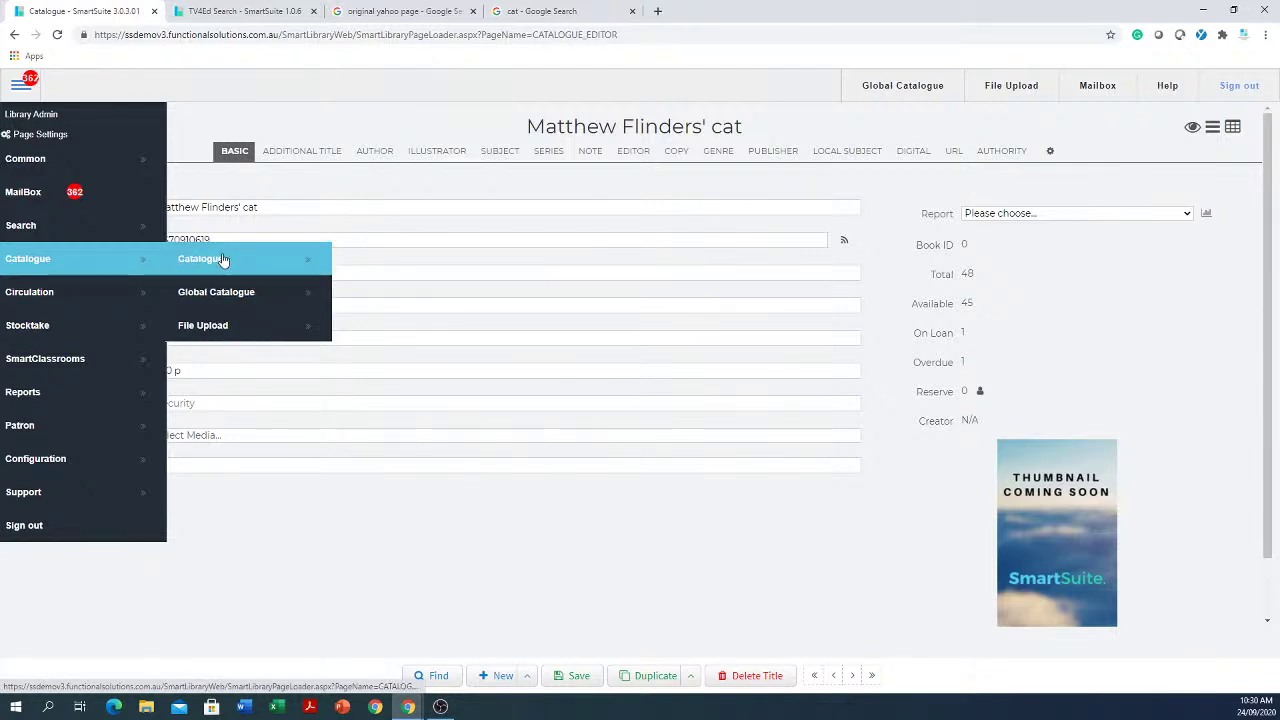
click(223, 294)
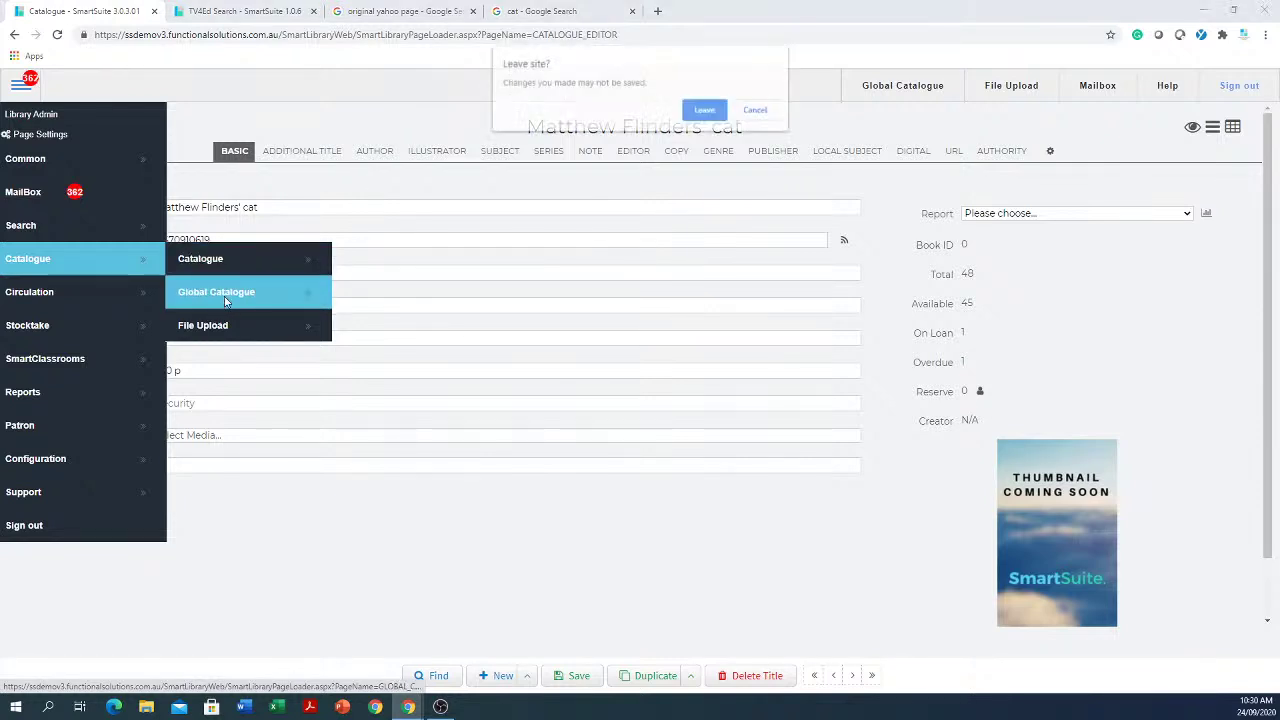
click(704, 112)
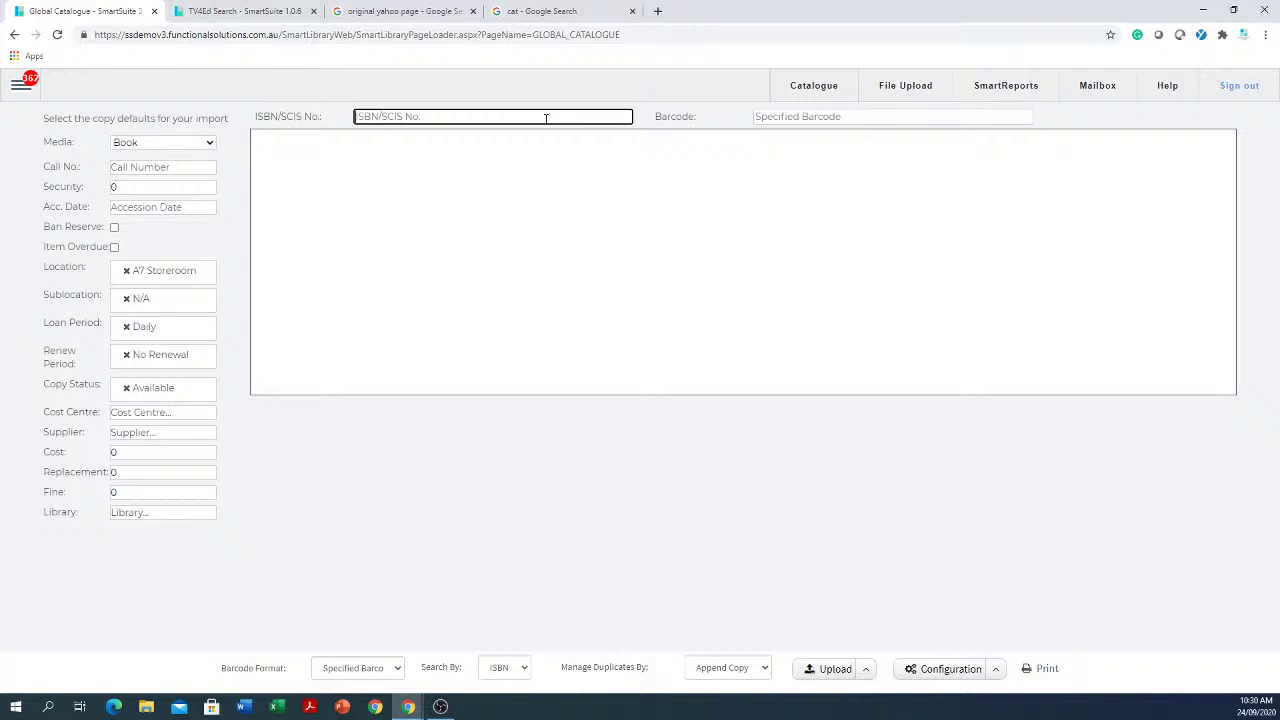
text(0670910619)
key(Tab)
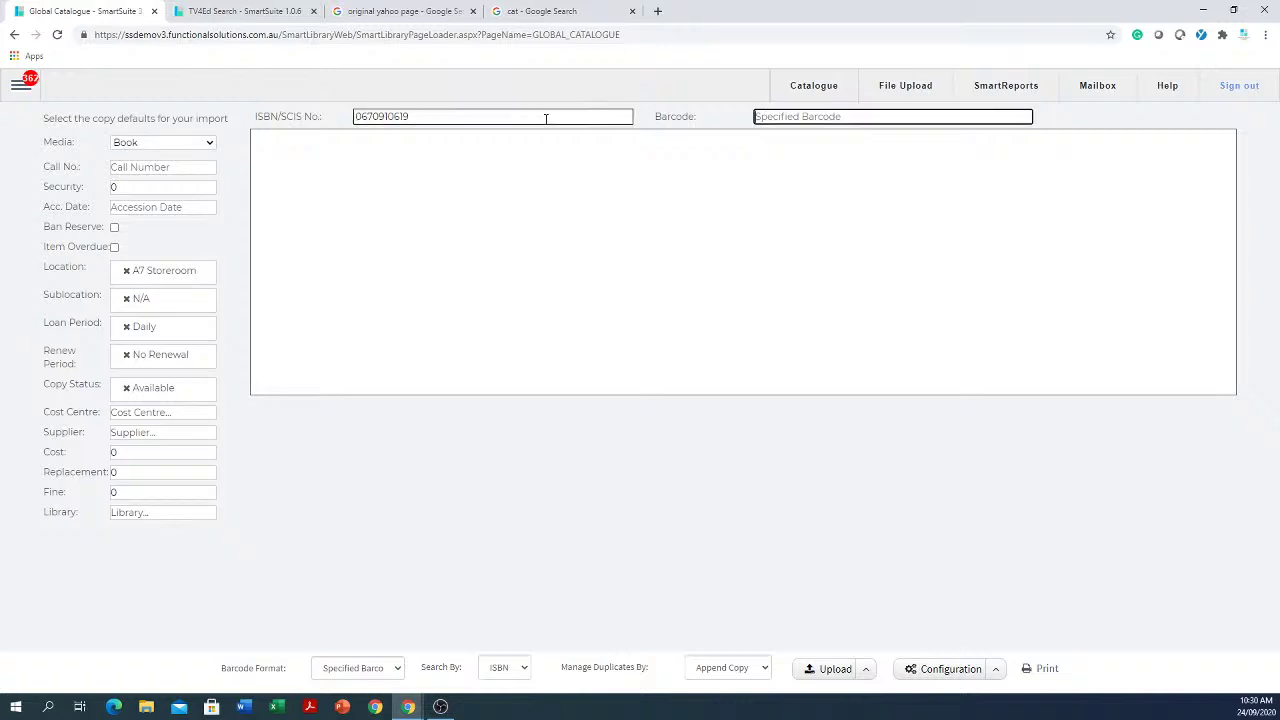
text(asdsdqwe233)
key(Return)
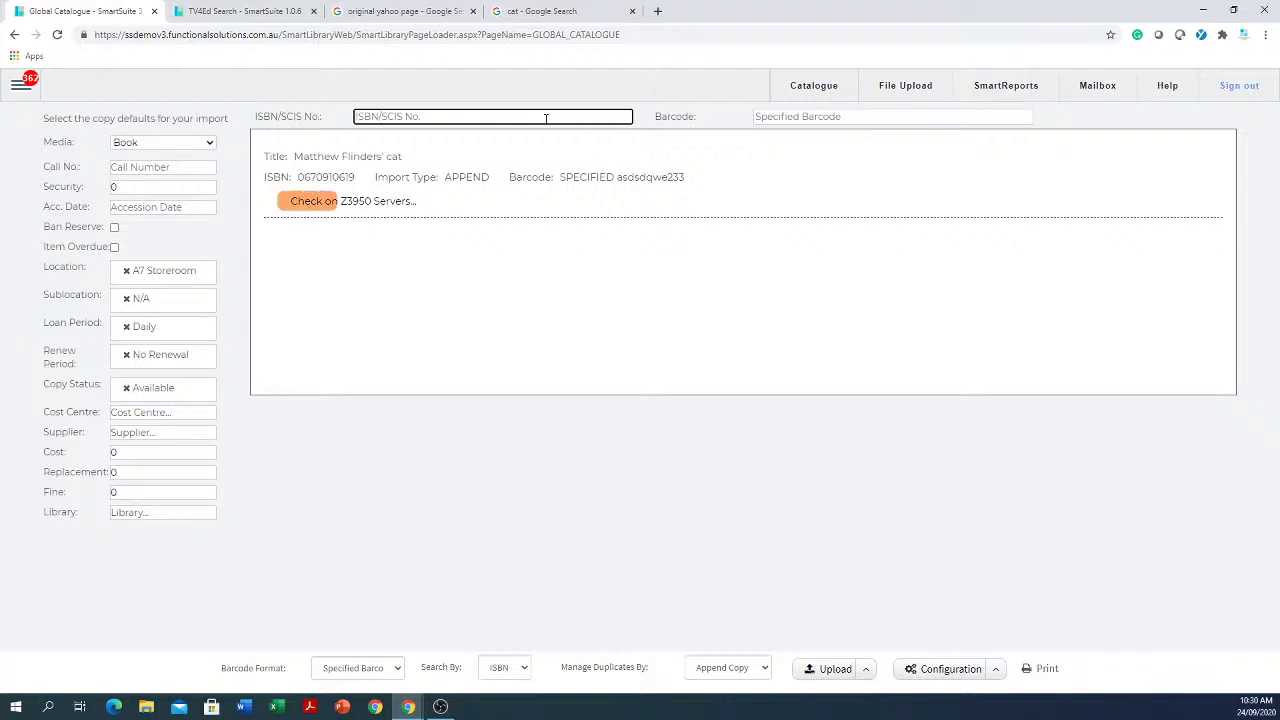
text(0670910619)
key(Tab)
text(reererfgdfg)
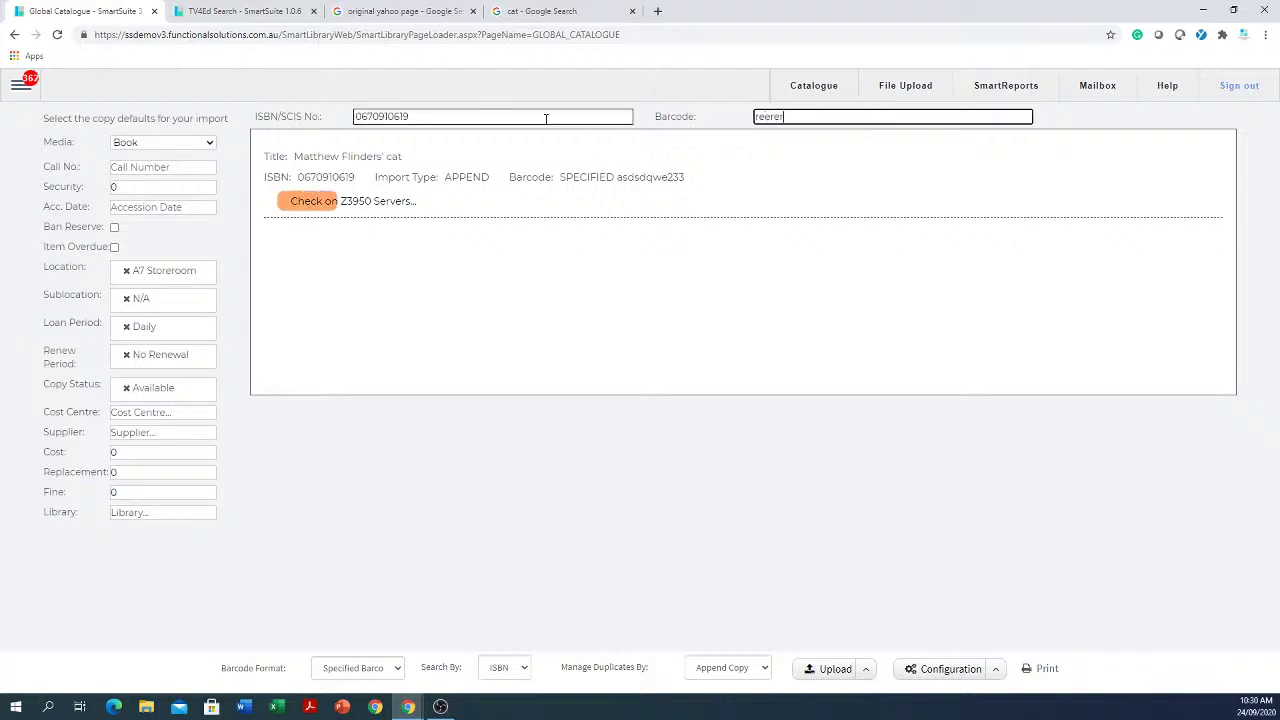
key(Return)
Step: Queue three more copies with barcodes ghjhuyt756, ertefdsf453 and 34rwefds
key(Tab)
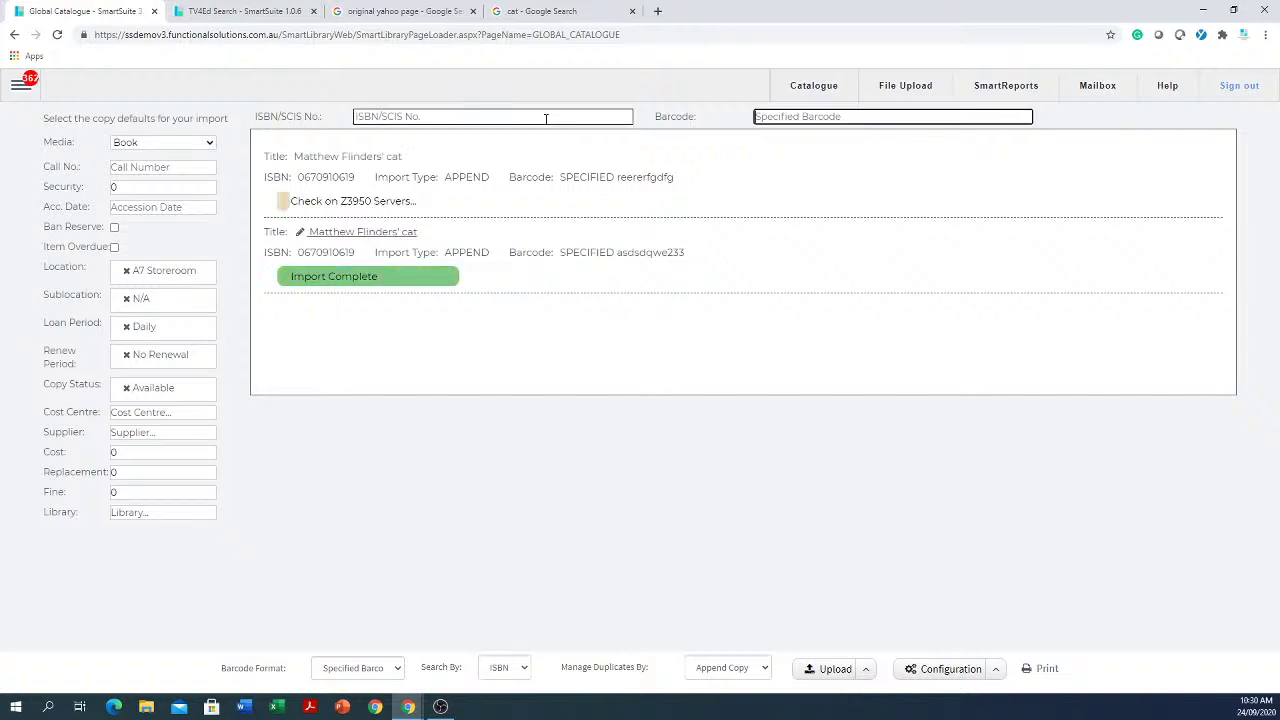
click(546, 118)
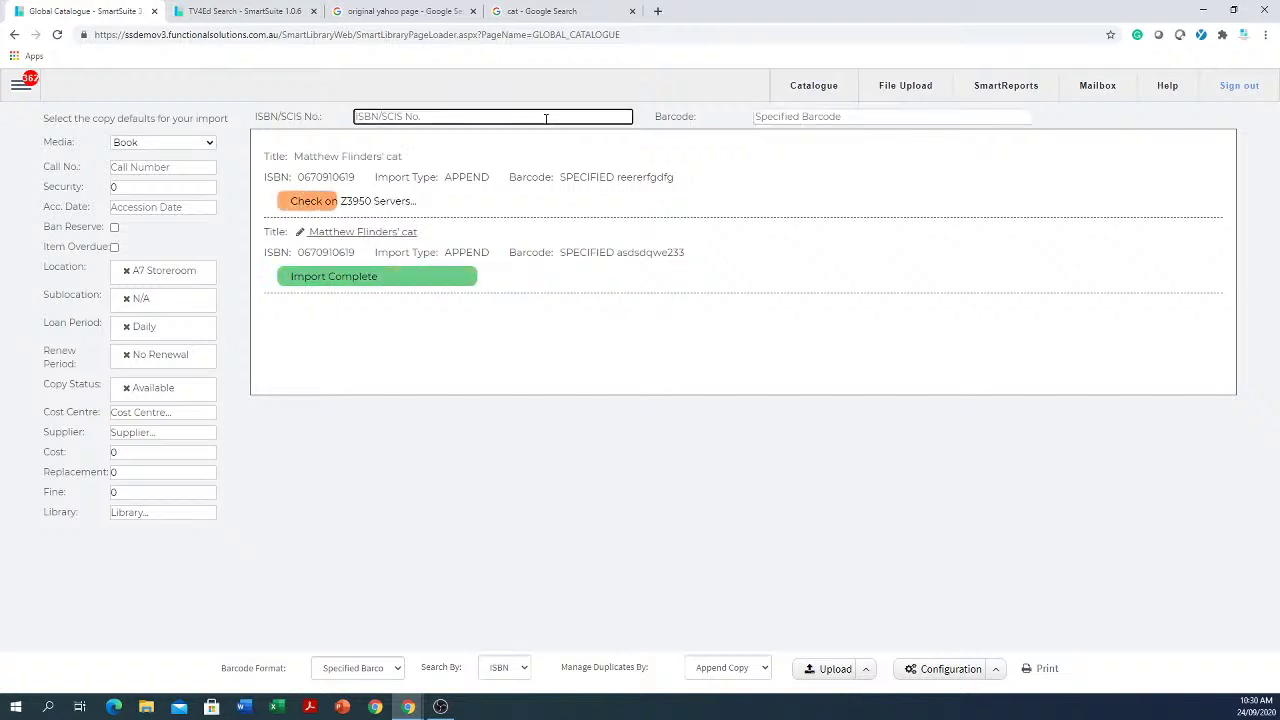
key(ctrl+v)
key(Tab)
text(ghjh)
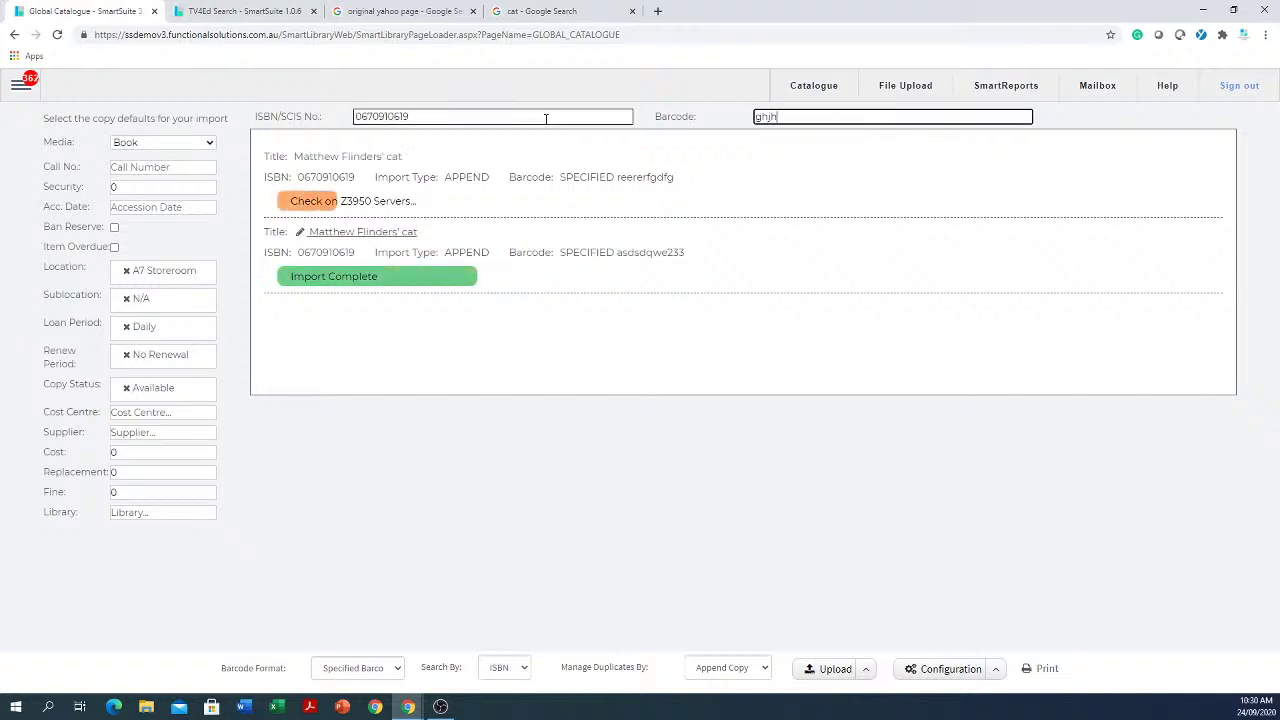
text(uyt756)
key(Return)
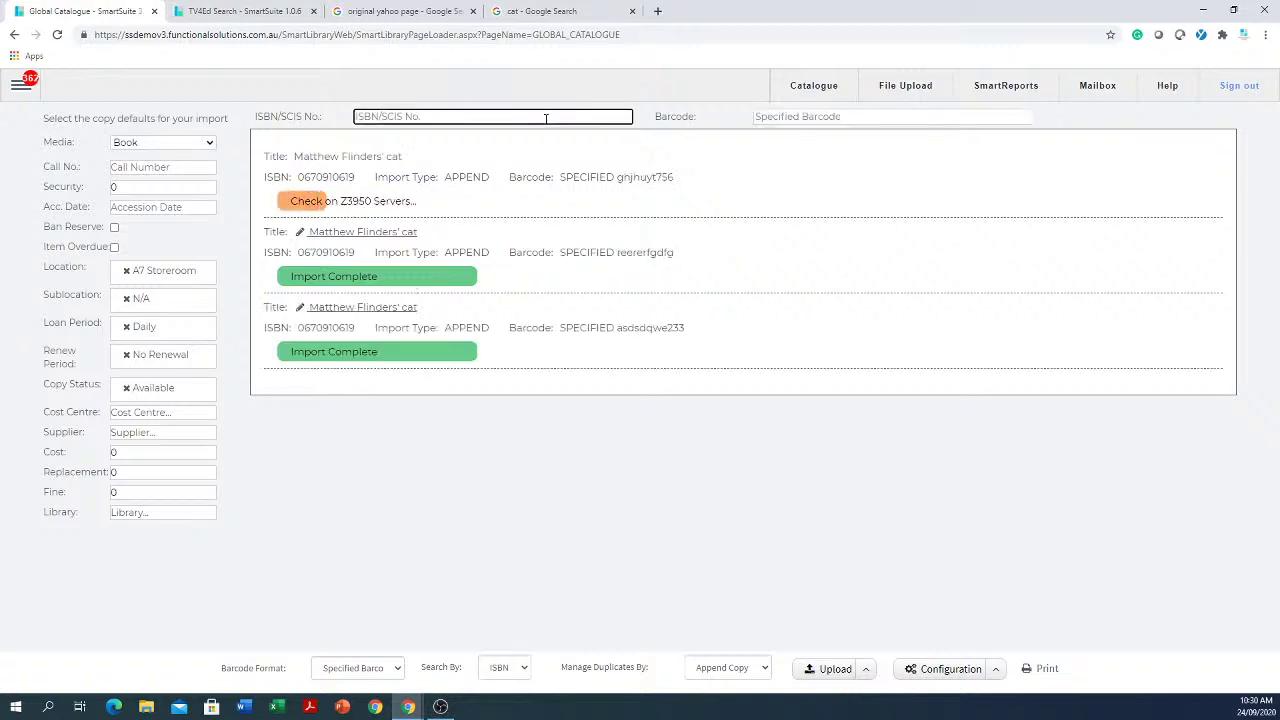
key(ctrl+v)
key(Tab)
text(ertefdsf453)
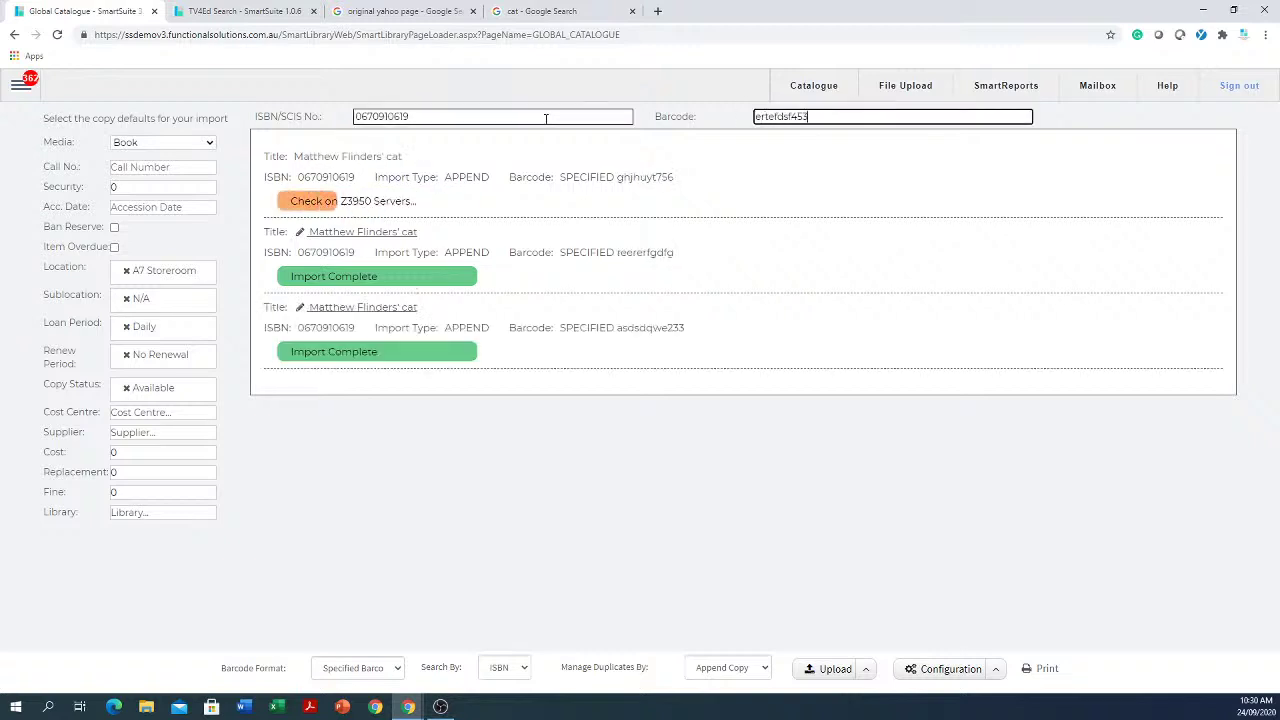
key(Return)
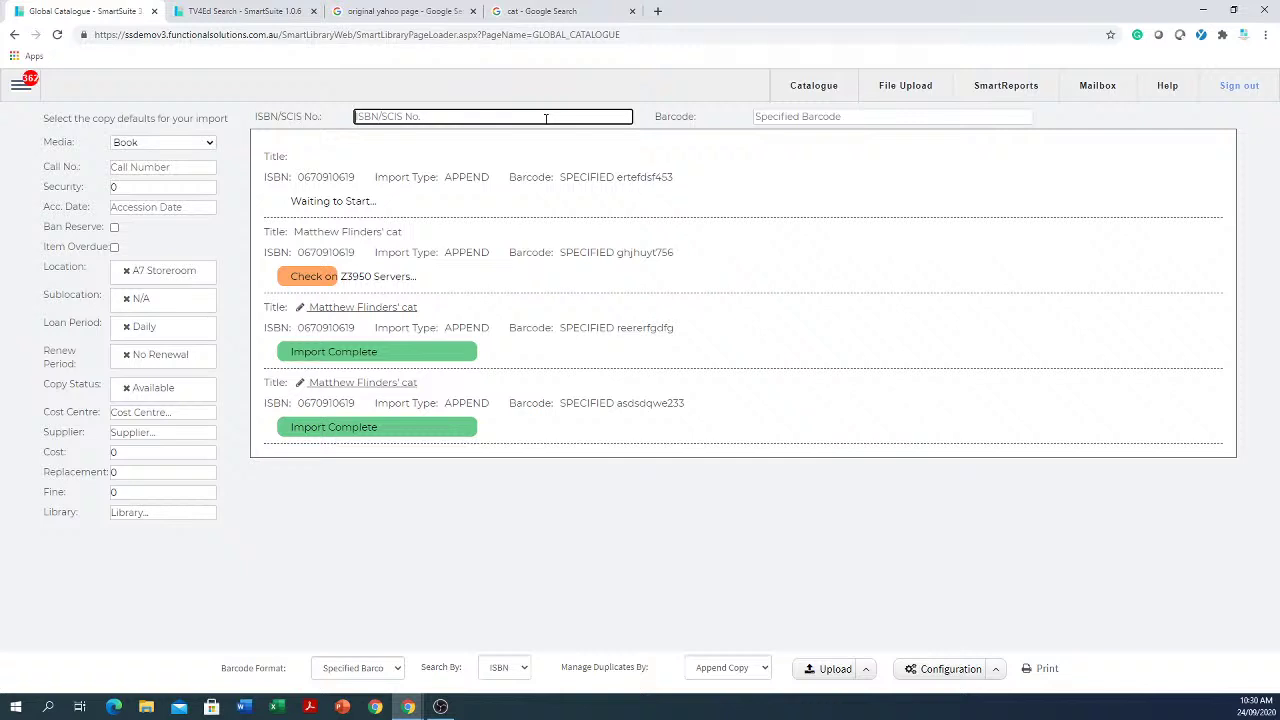
key(ctrl+v)
key(Tab)
text(34rwefds)
key(Return)
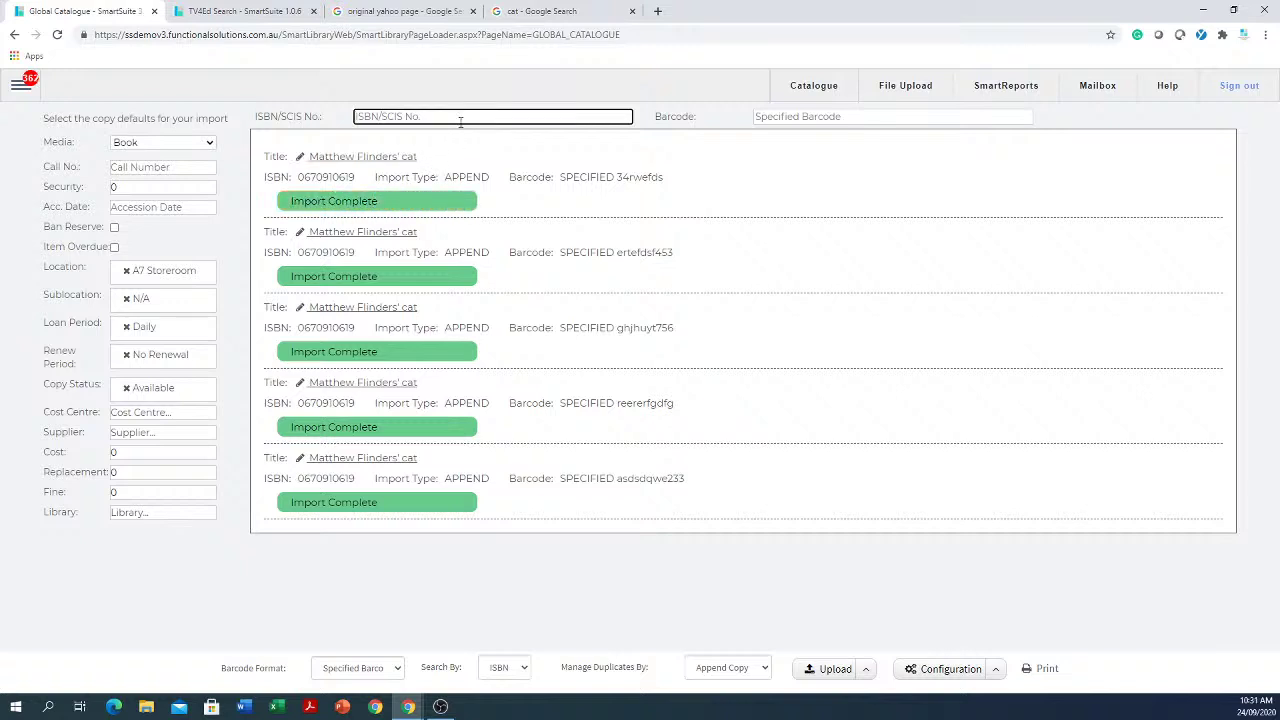
Step: Queue ISBN 3545345 with barcode dfftewrdsa, which finds no item
text(3545345)
key(Tab)
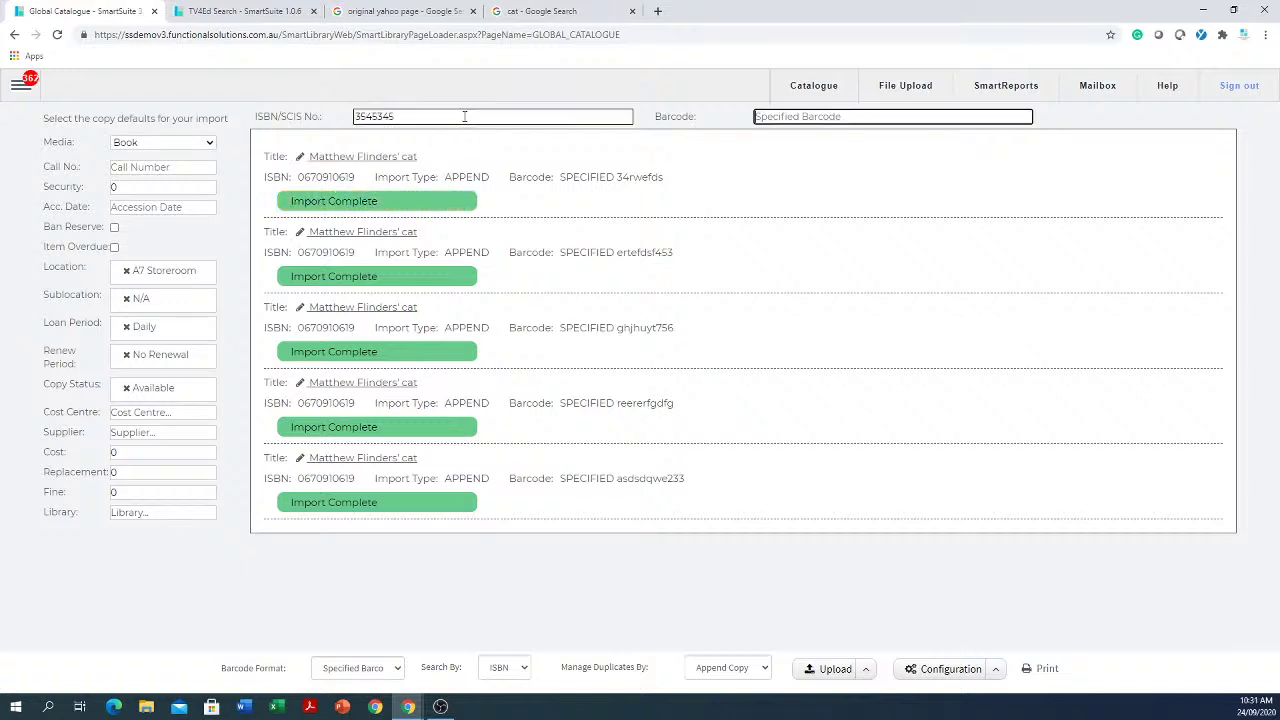
text(dfftewrdsa)
key(Return)
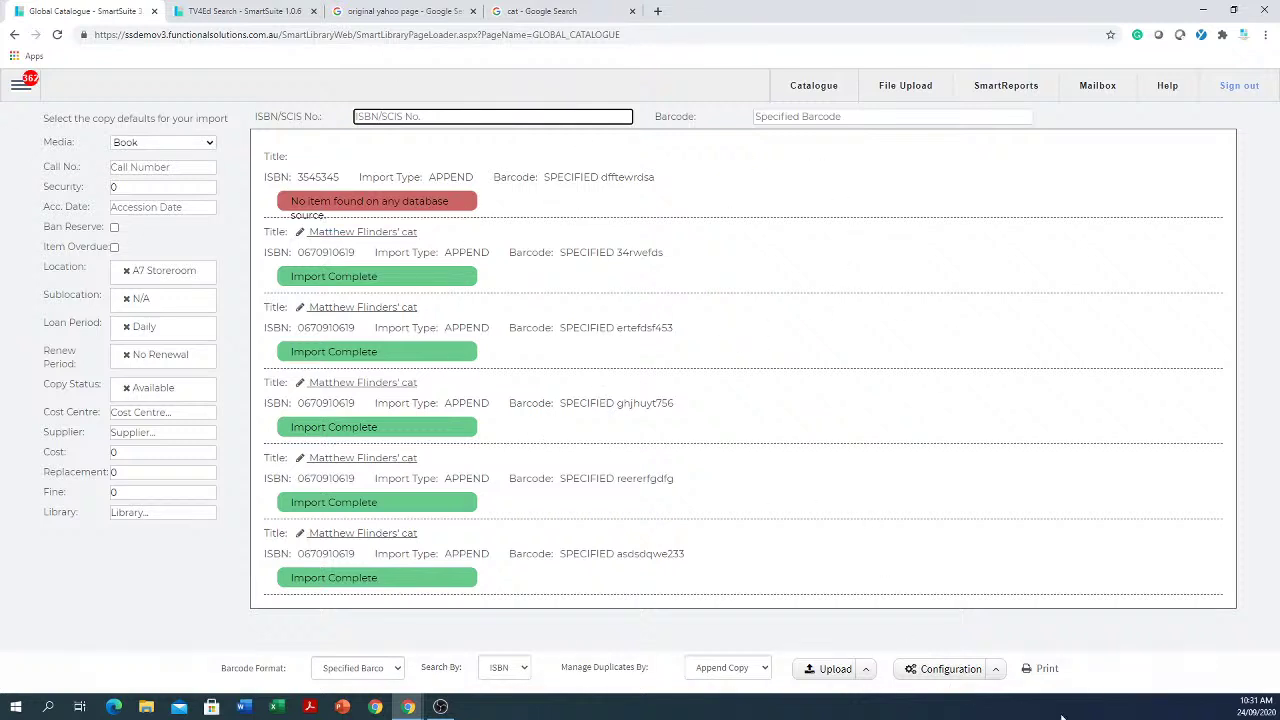
Step: Generate Raeco 12603 spine labels for the five copies, leaving 17 blank positions
click(1046, 670)
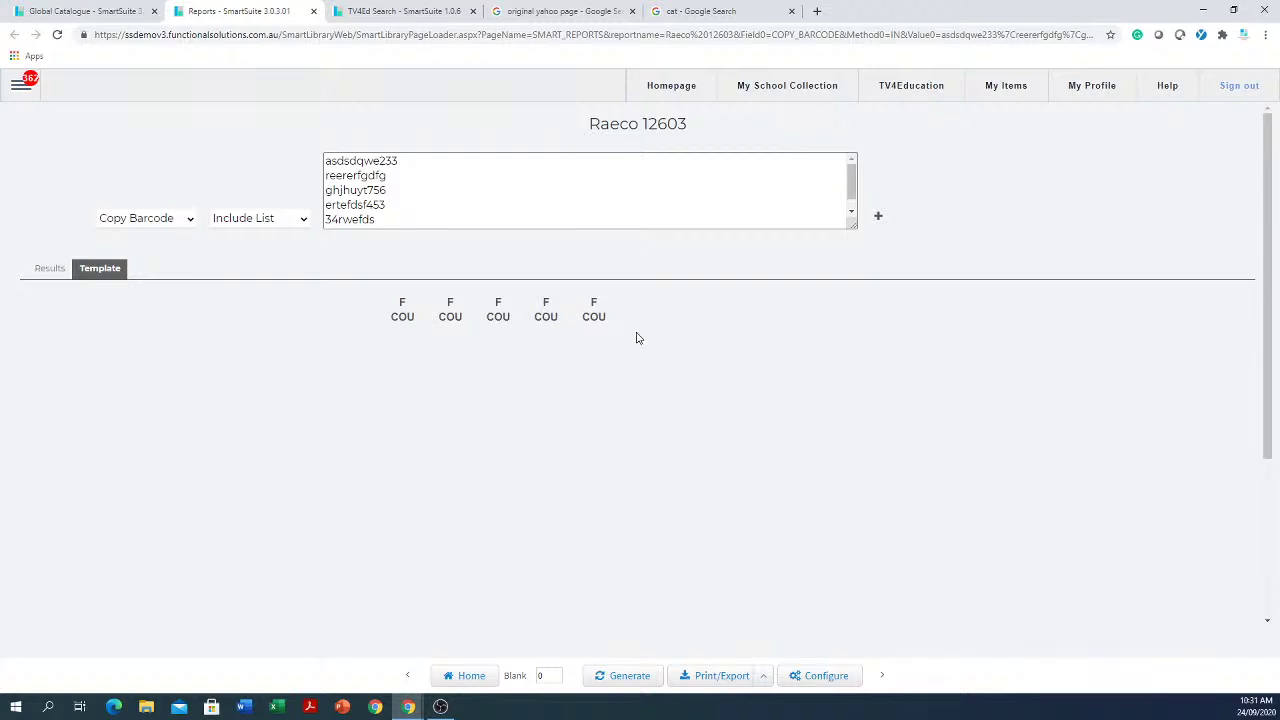
click(548, 675)
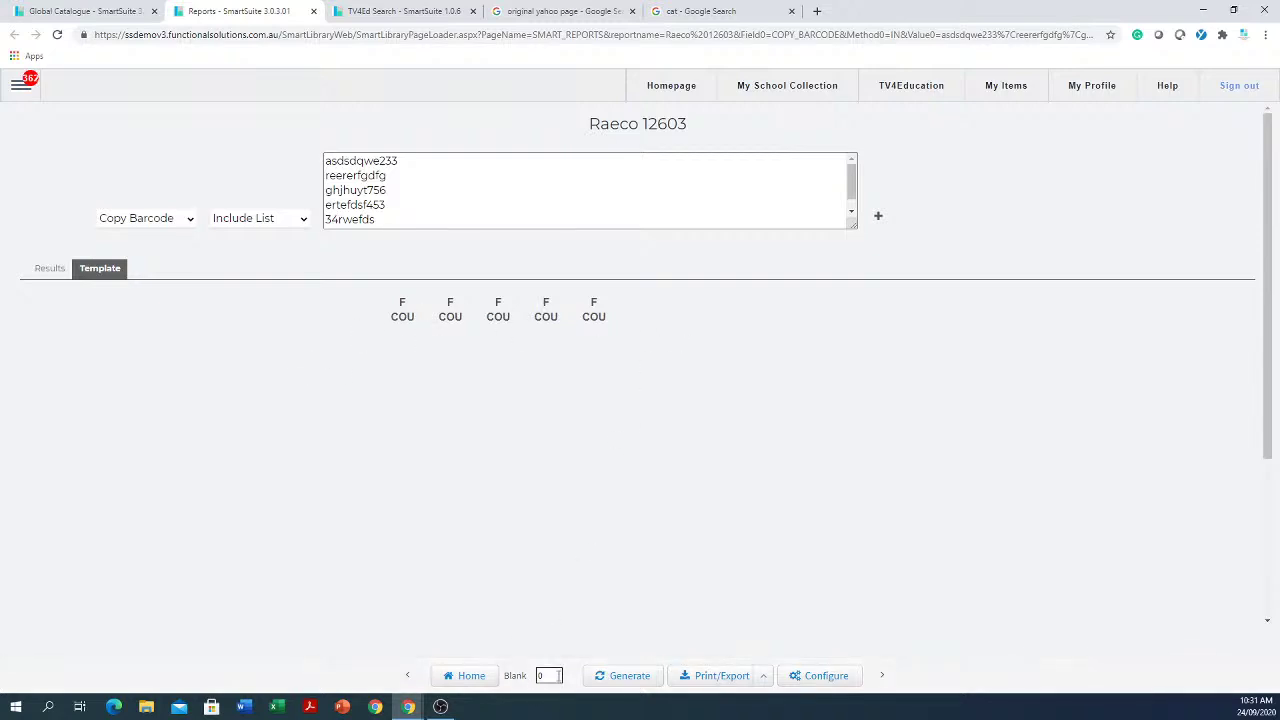
text(17)
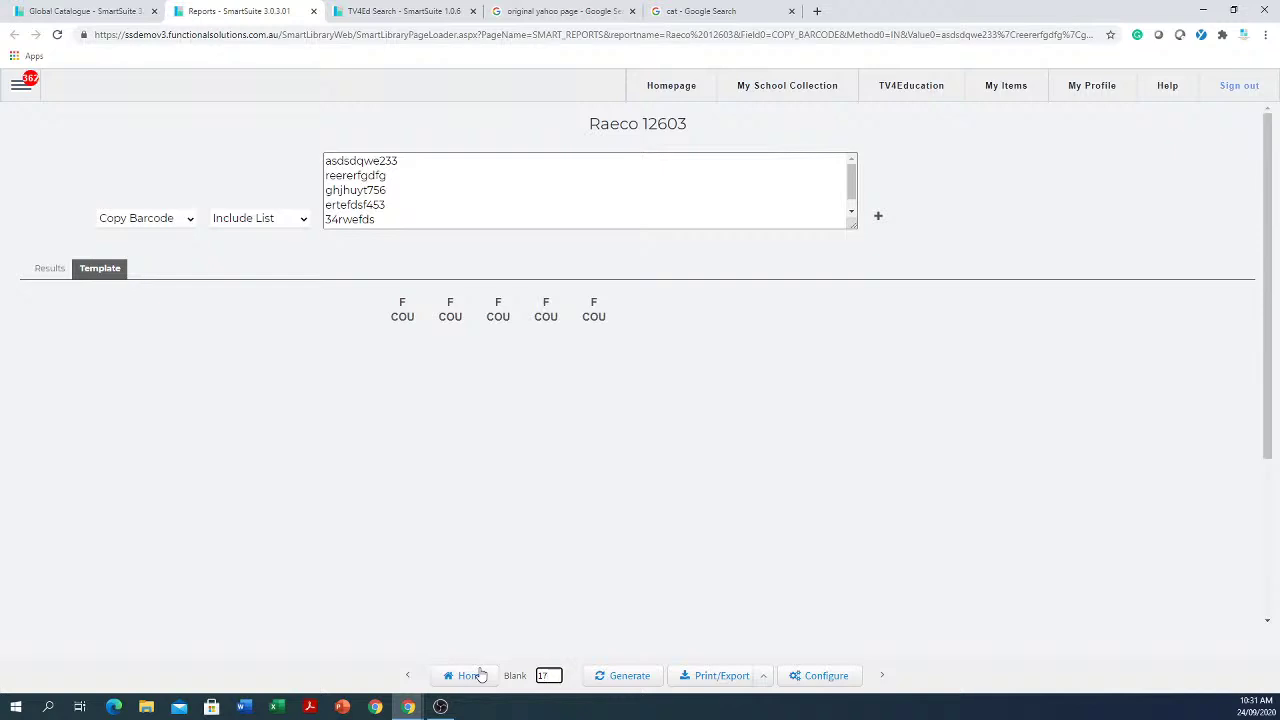
click(632, 677)
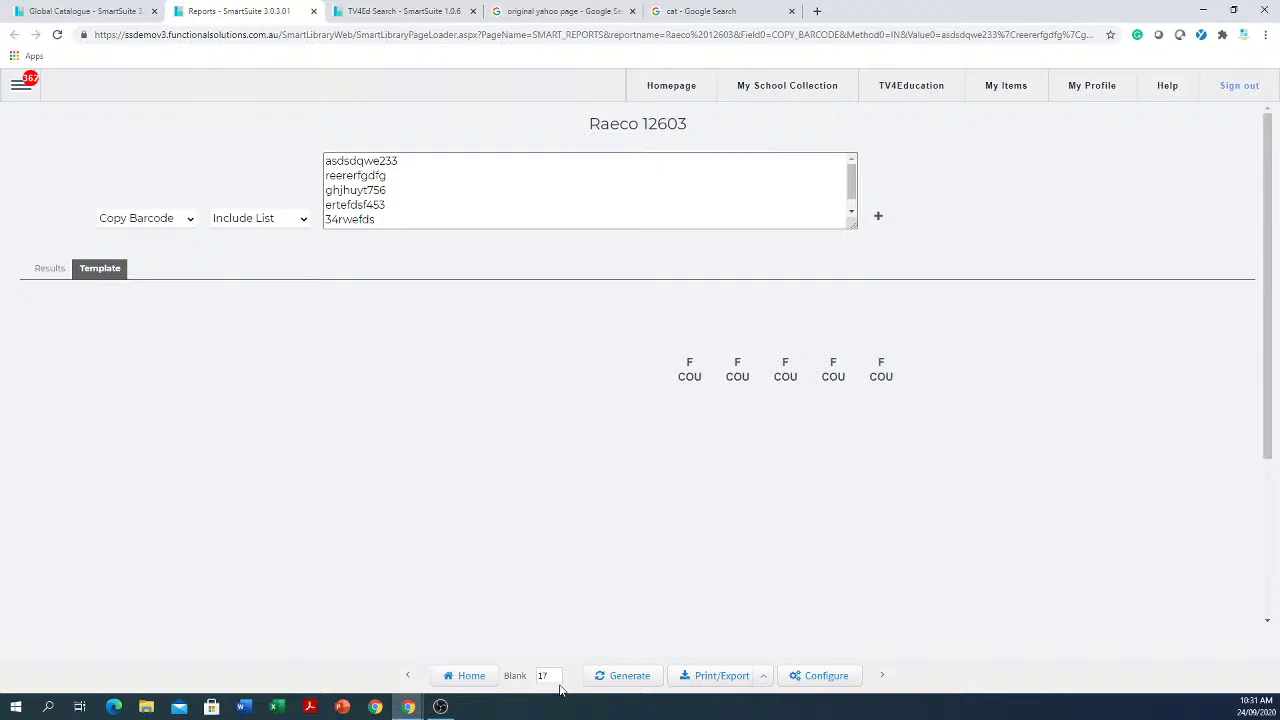
click(18, 88)
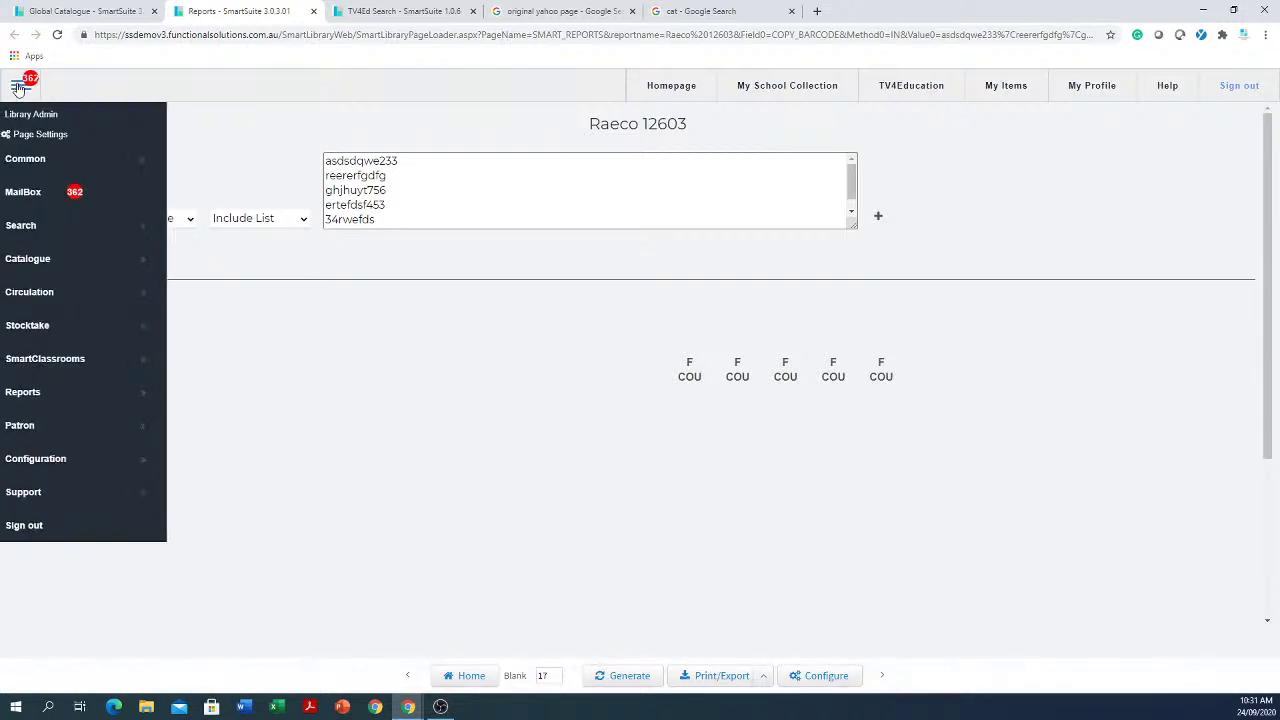
Step: In Circulation, load the third patron from the full list, then search patrons for 'sm'
click(68, 300)
click(238, 297)
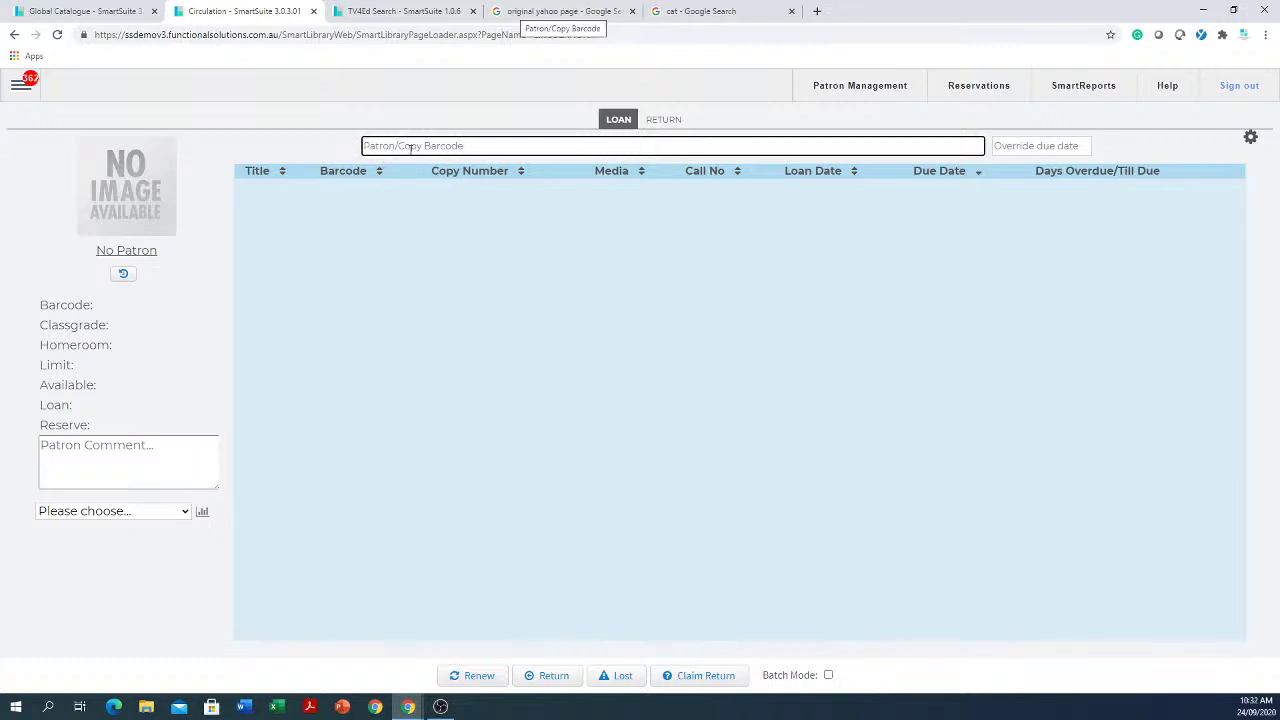
click(410, 148)
key(Return)
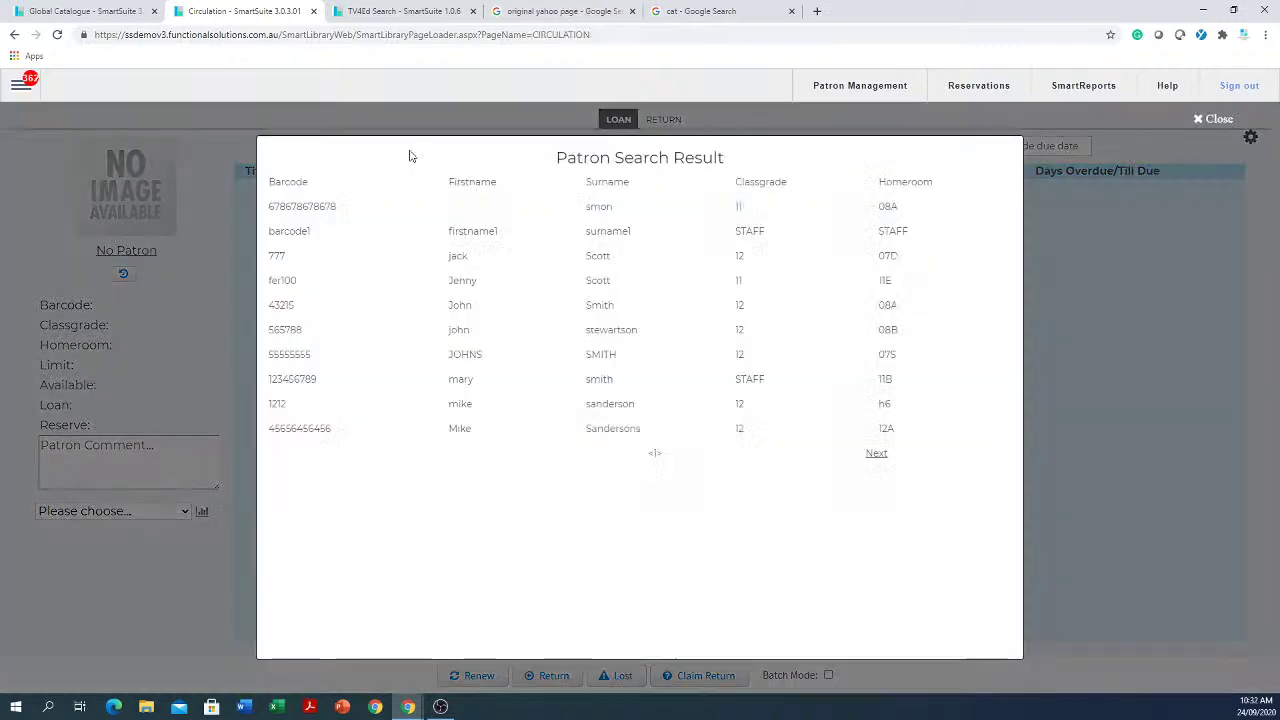
click(576, 257)
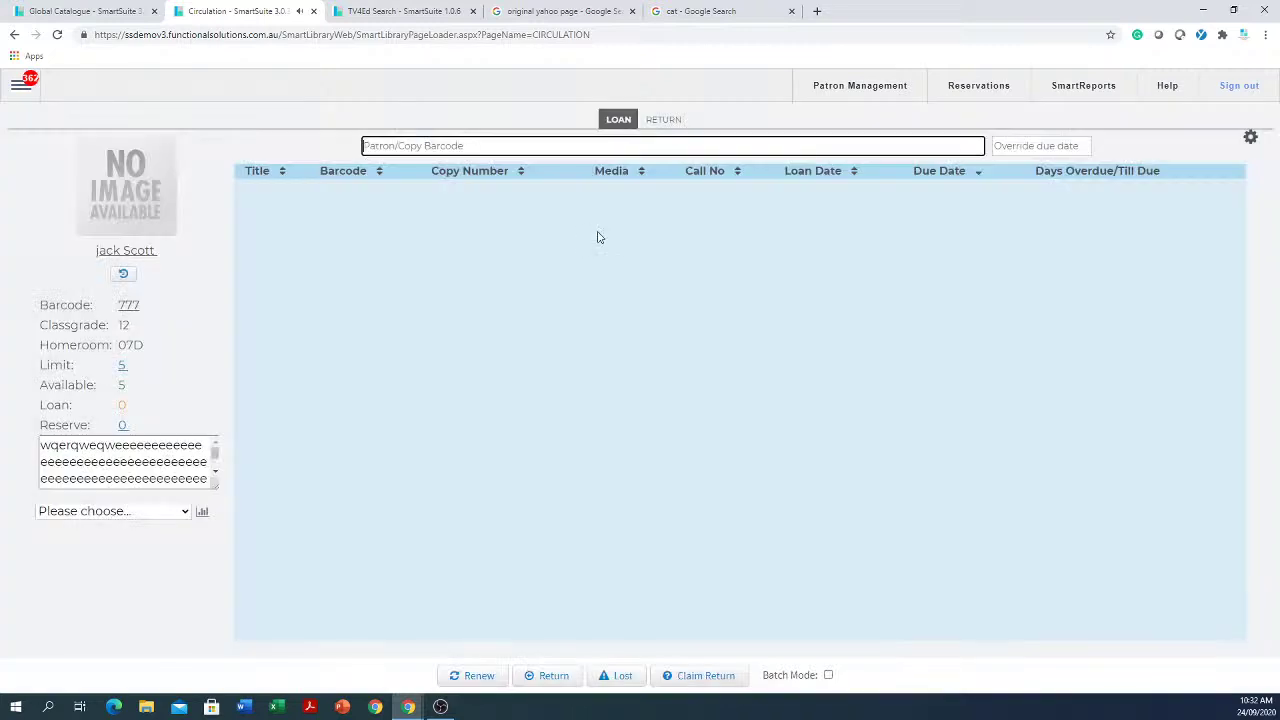
click(599, 235)
text(smith)
key(Return)
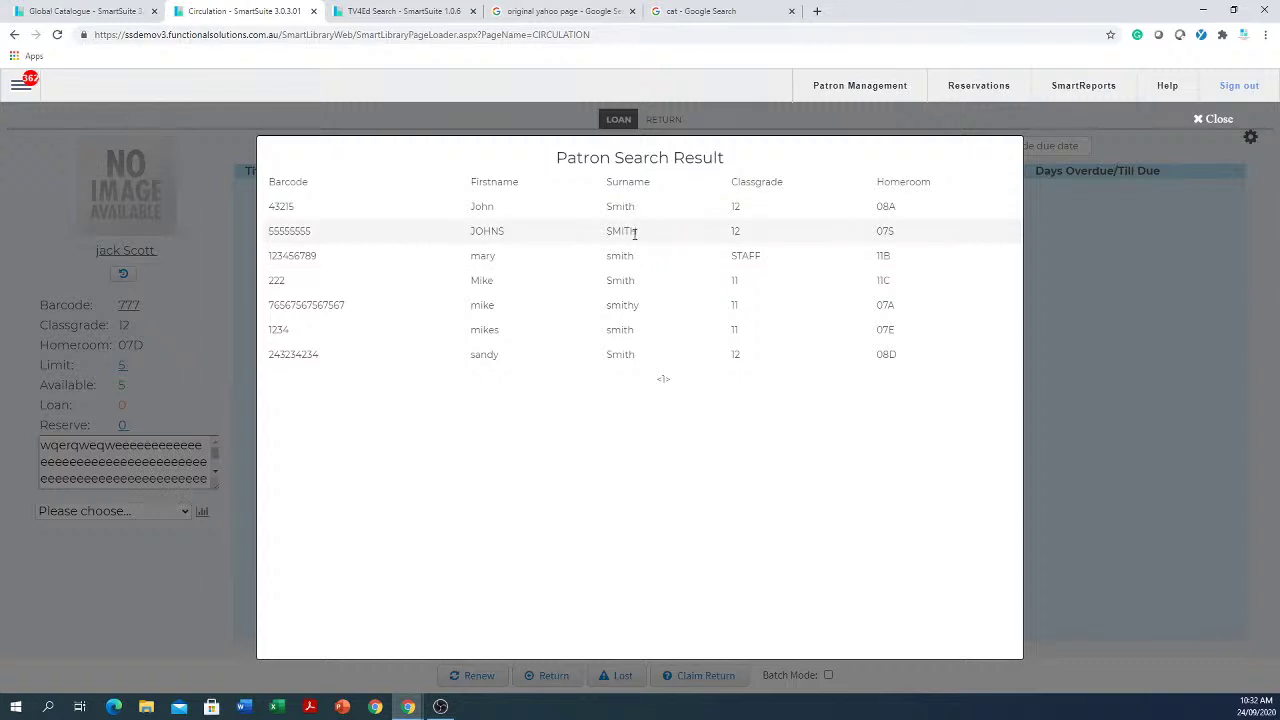
Step: Select the patron, dismiss the circulation warnings, and claim-return Matthew Flinders' cat (barcode 11)
click(631, 231)
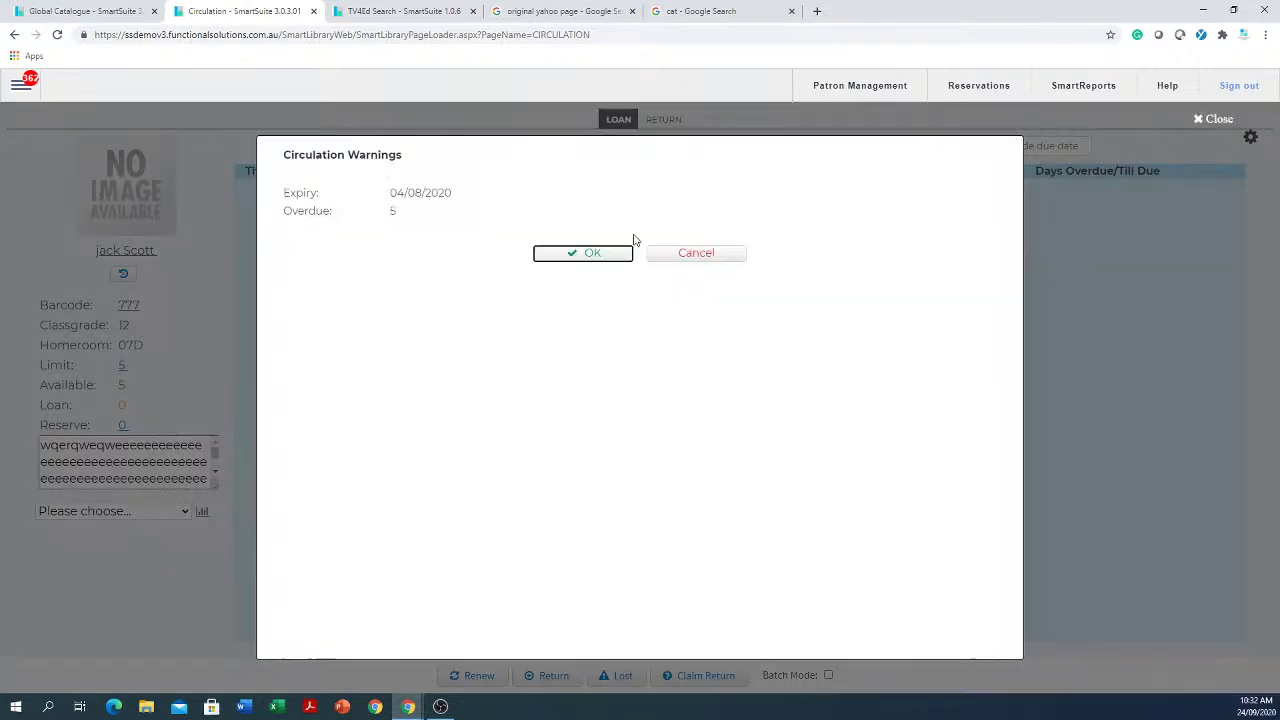
click(576, 255)
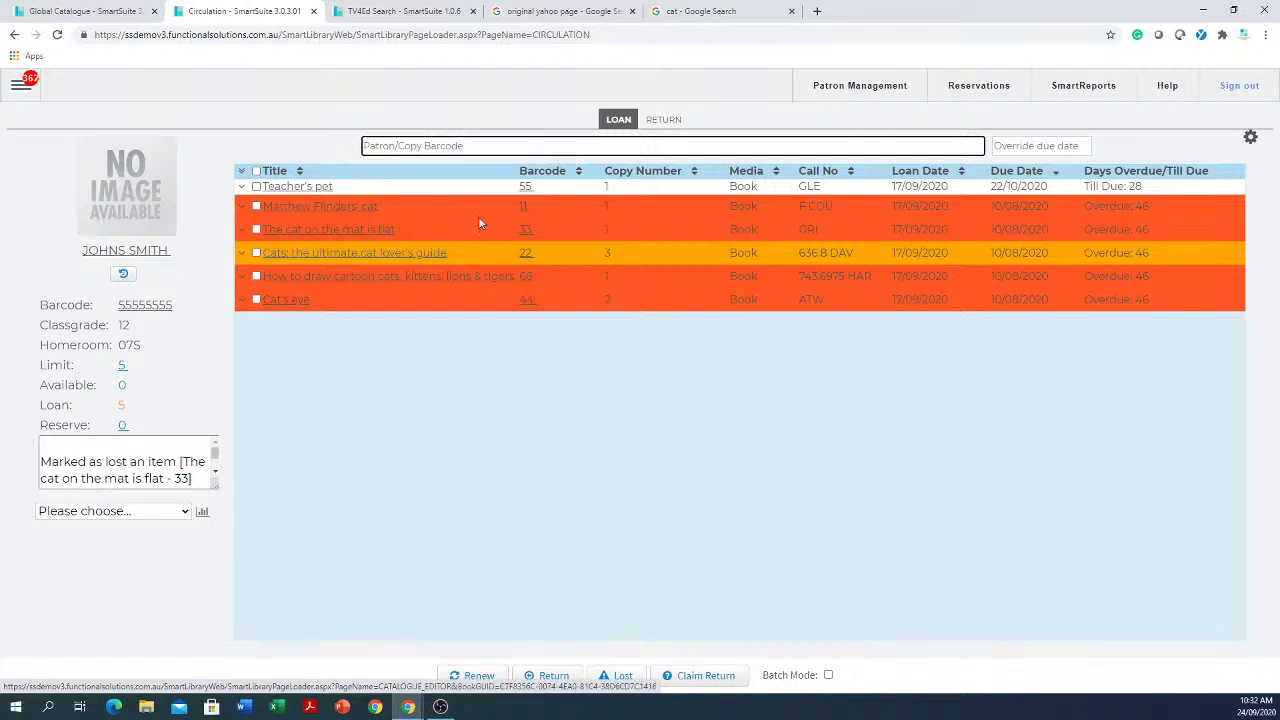
click(256, 207)
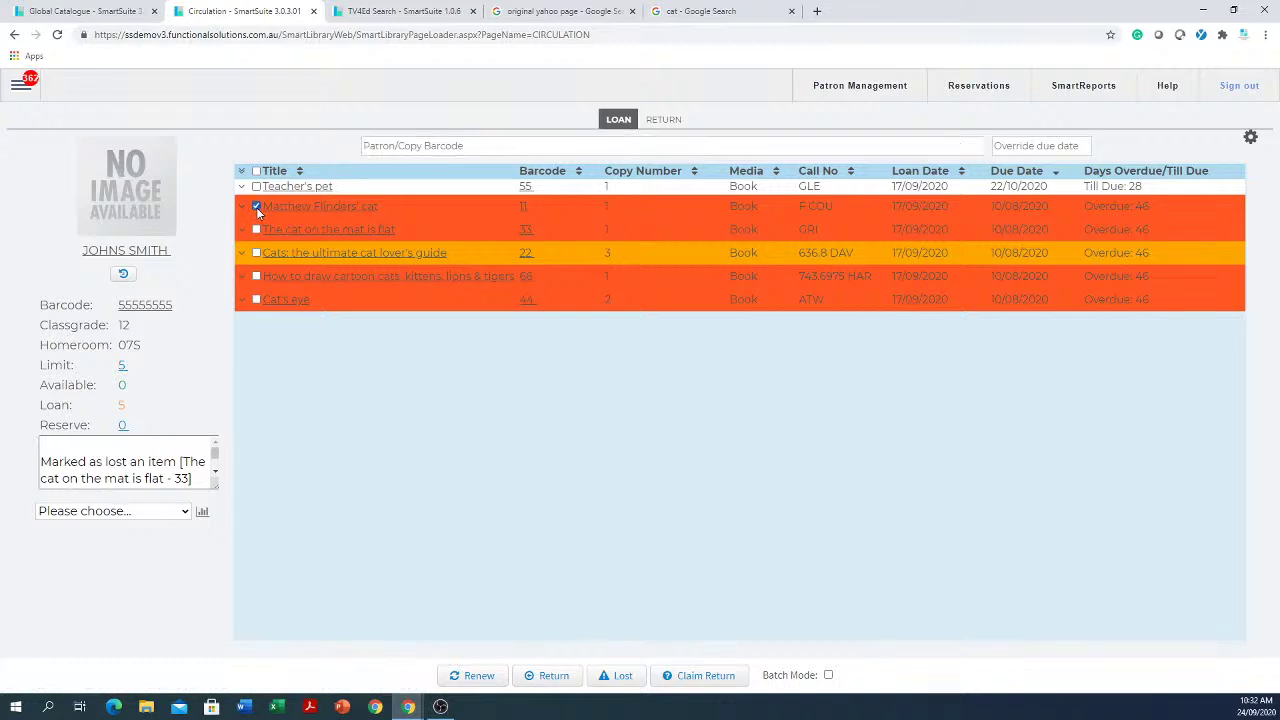
click(703, 677)
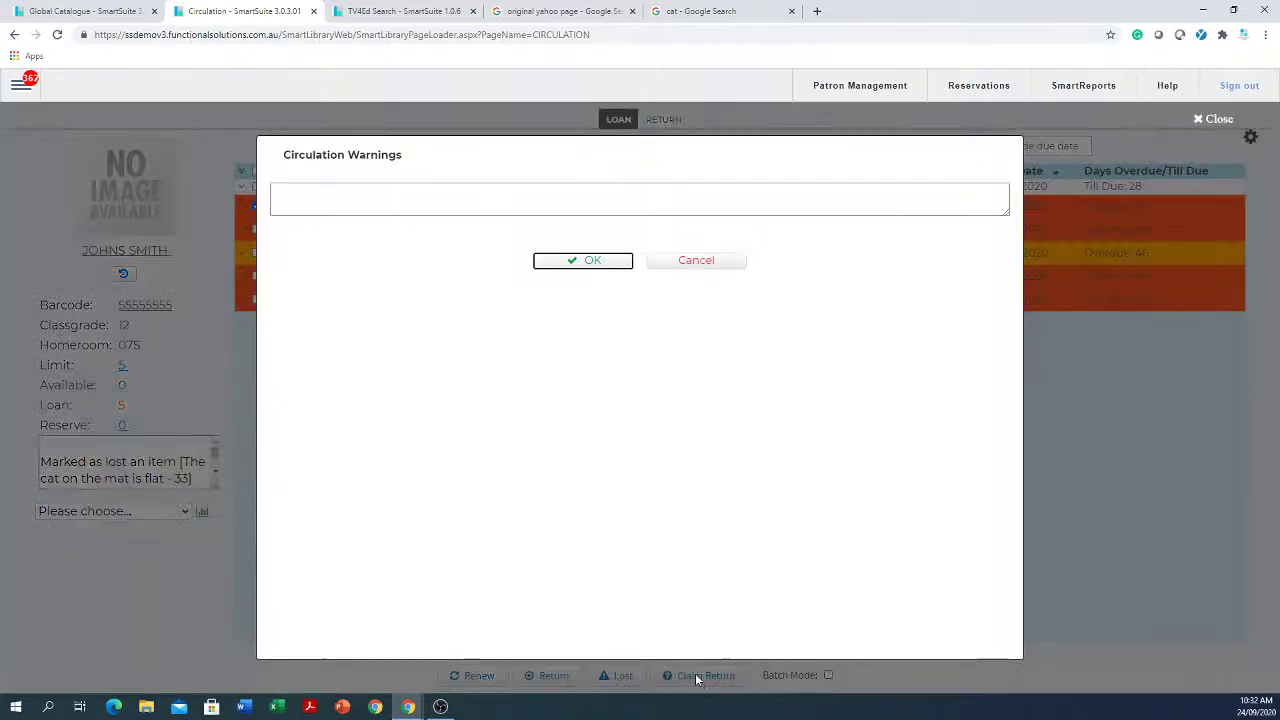
click(591, 261)
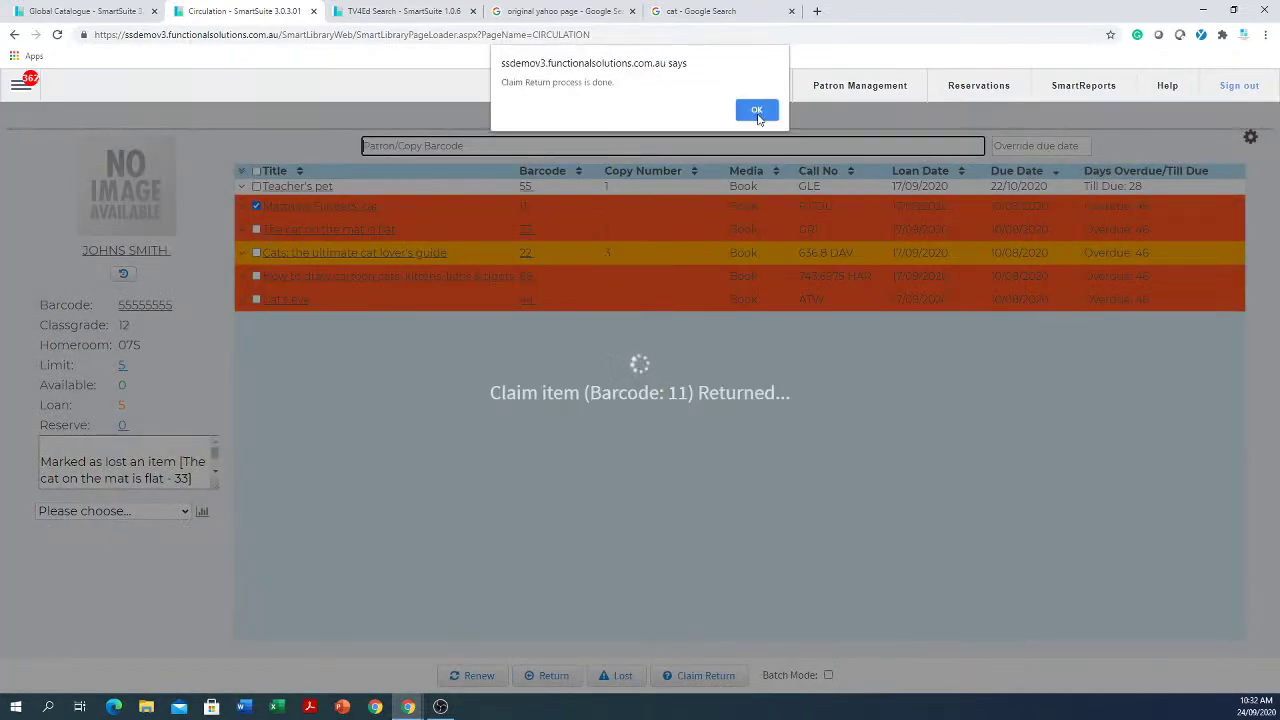
Step: Acknowledge the claim return, untick the item, and refresh via Return and Loan so the patron shows 4 on loan
click(757, 110)
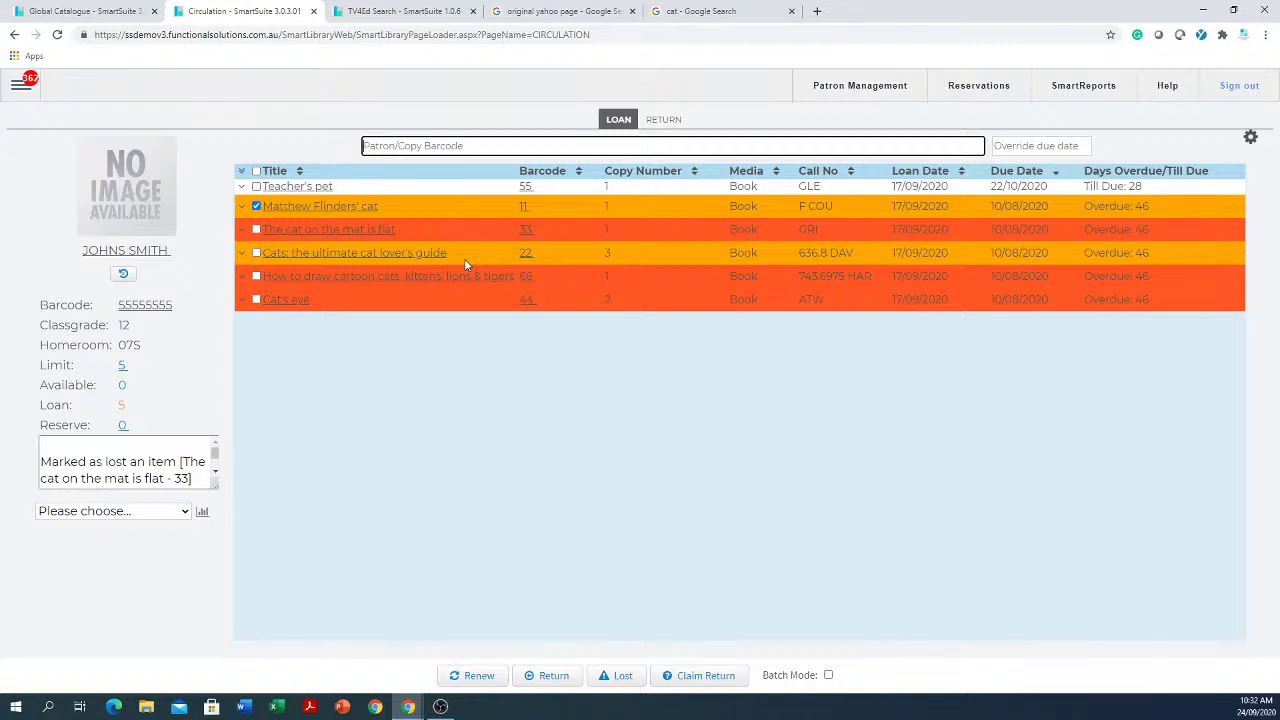
click(644, 540)
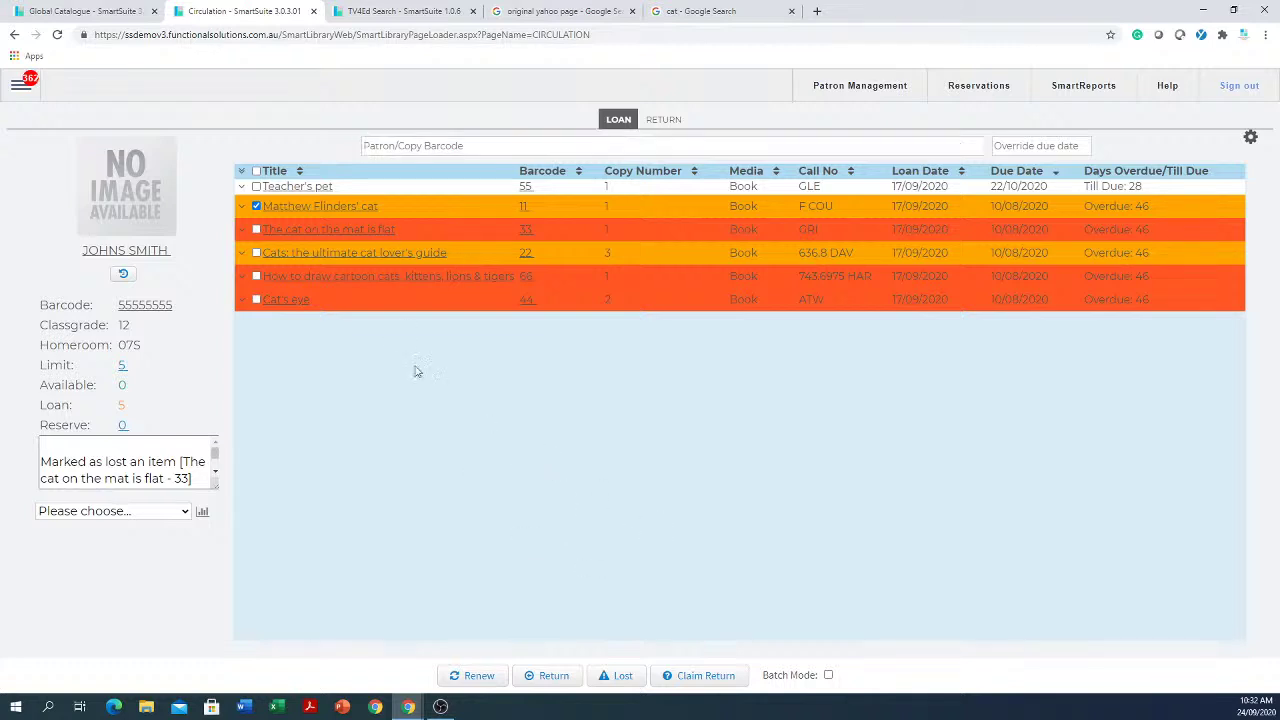
click(257, 206)
click(668, 121)
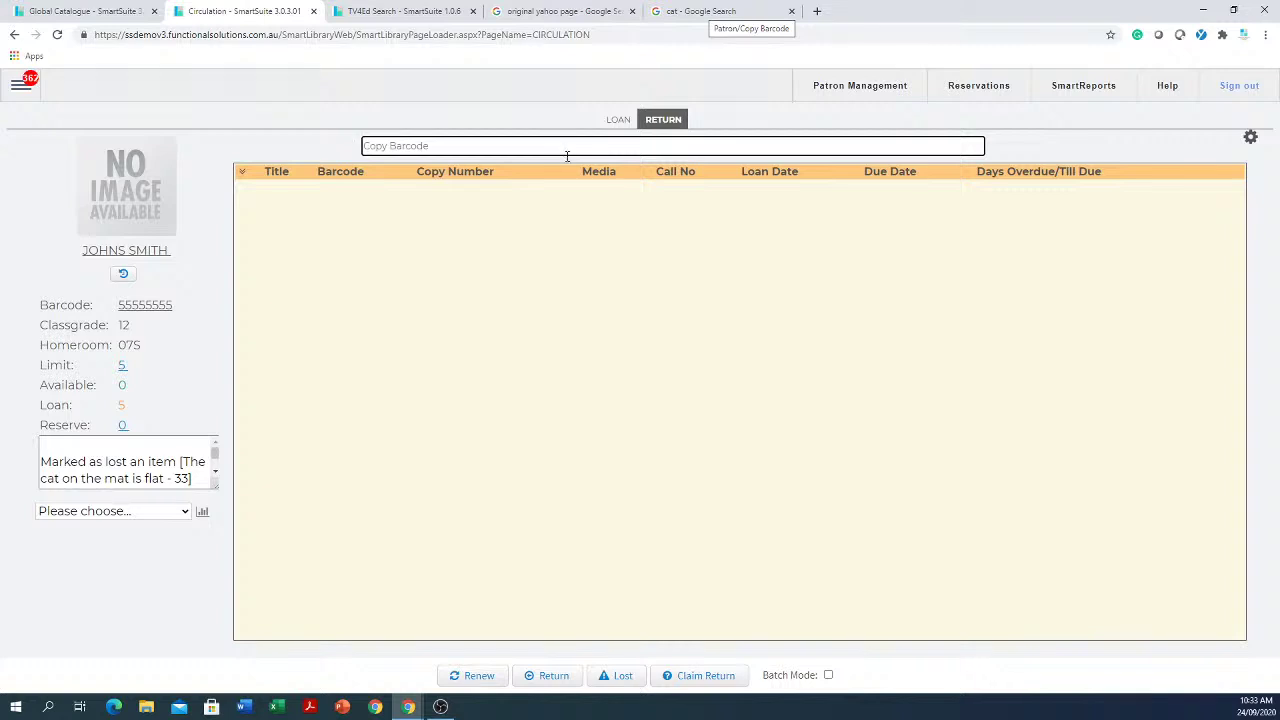
click(611, 121)
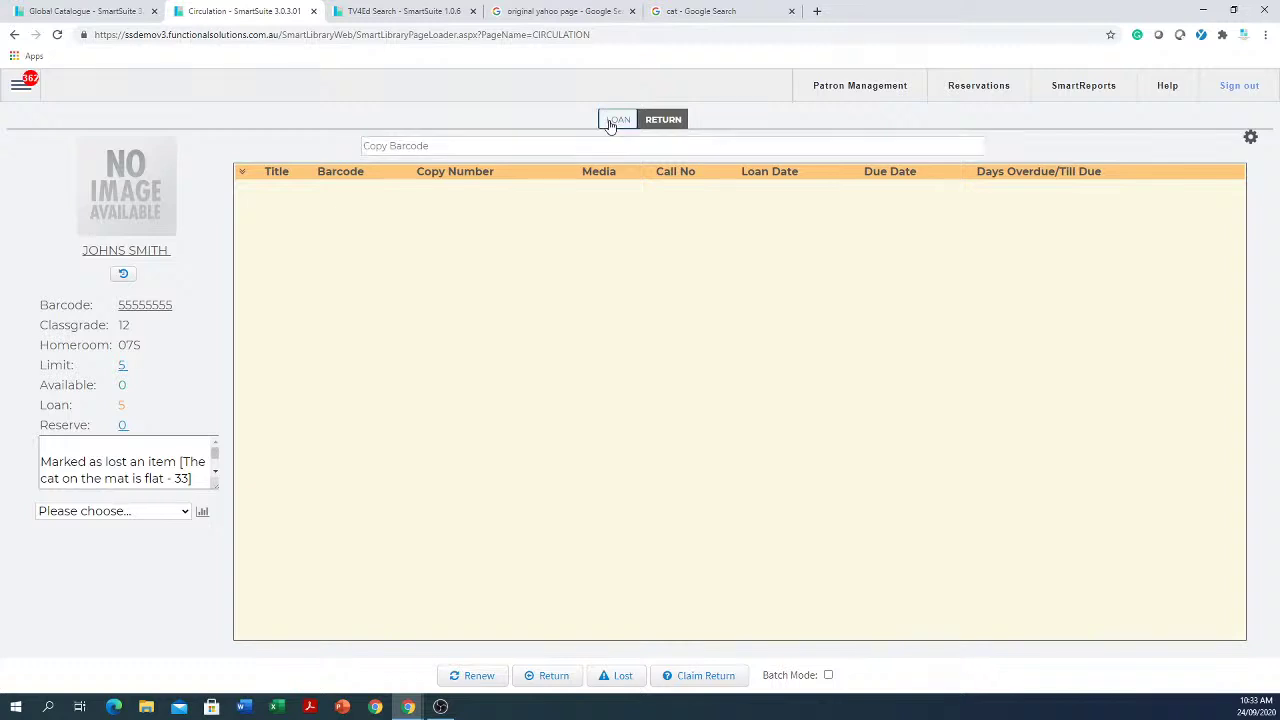
click(608, 251)
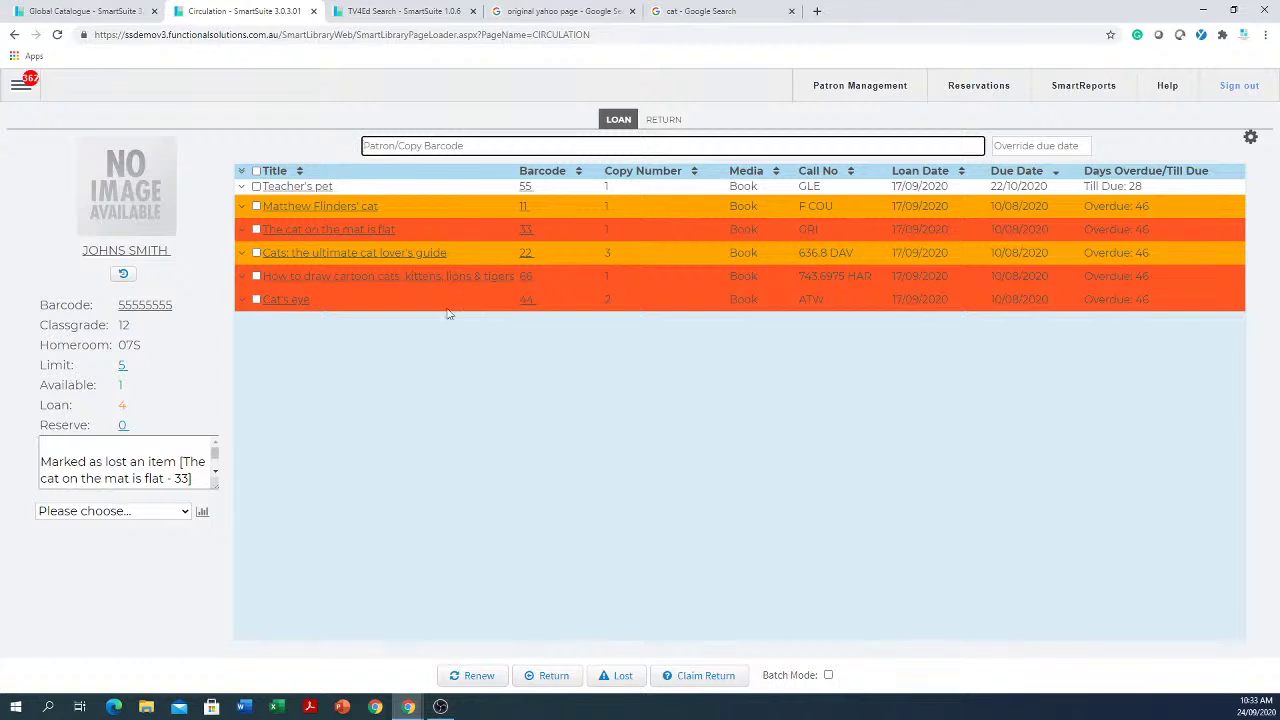
Step: Run the Overdue Items report for the selected patron
click(100, 512)
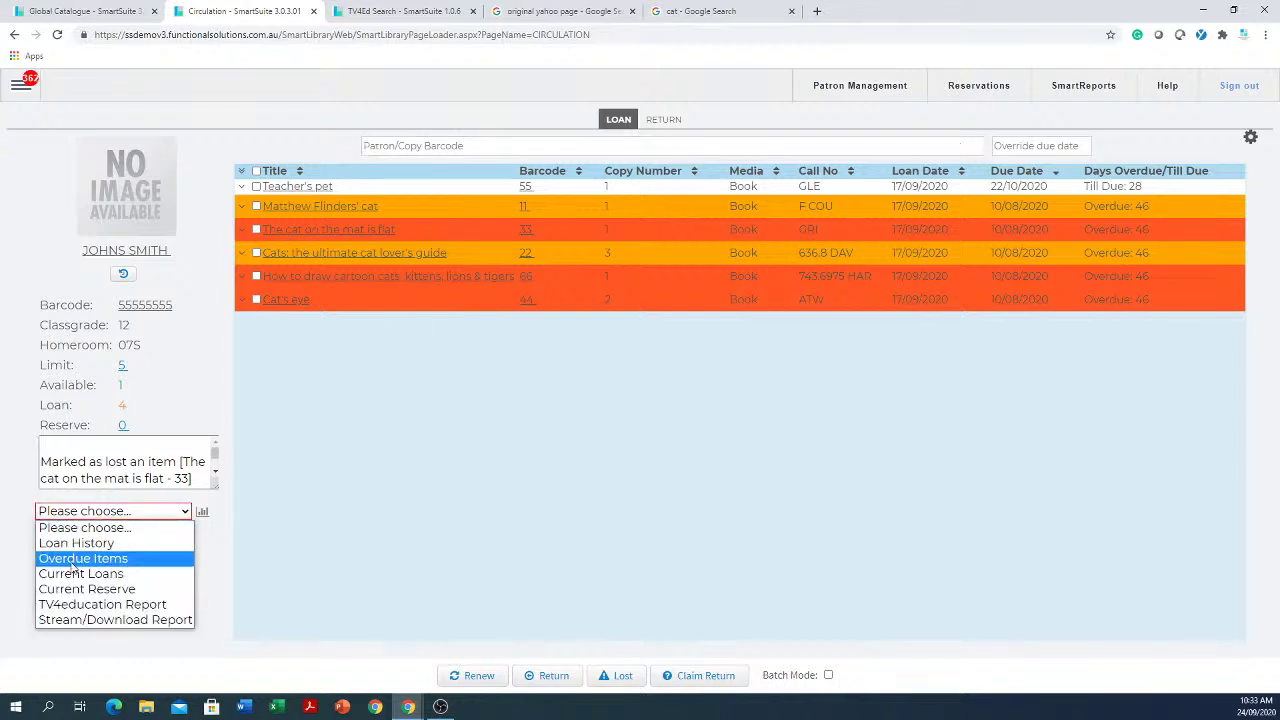
click(83, 562)
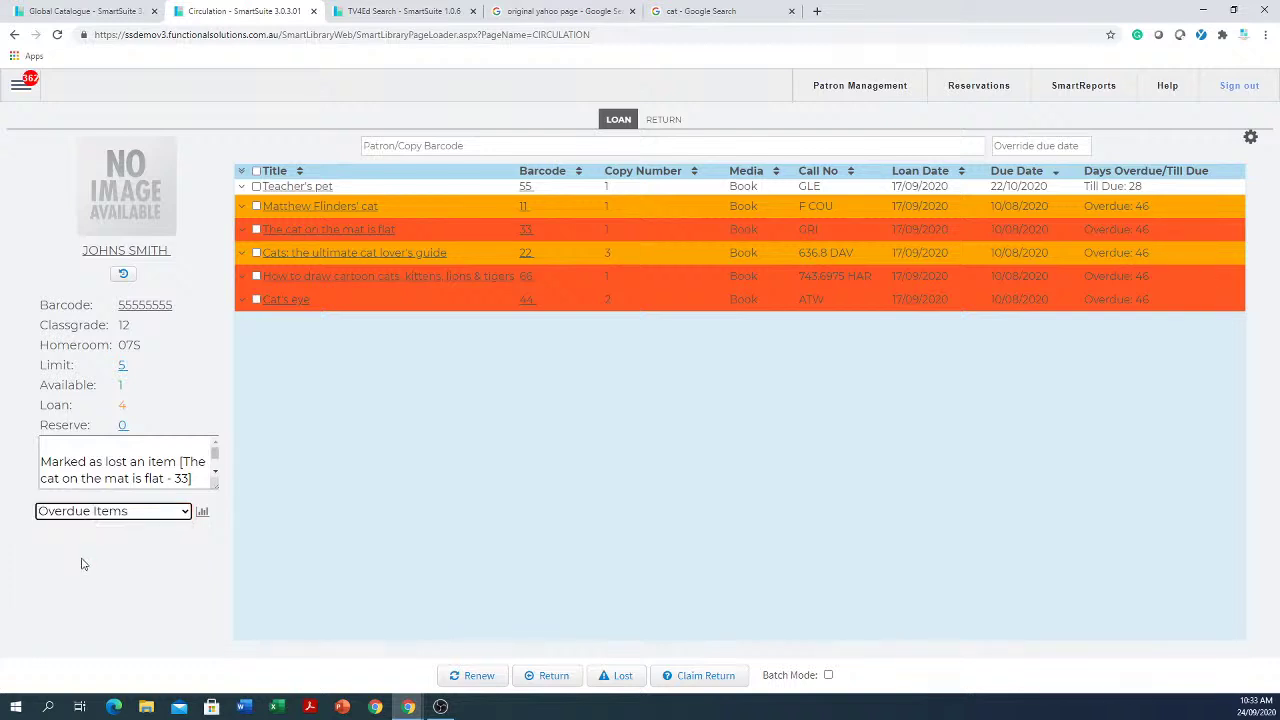
click(202, 513)
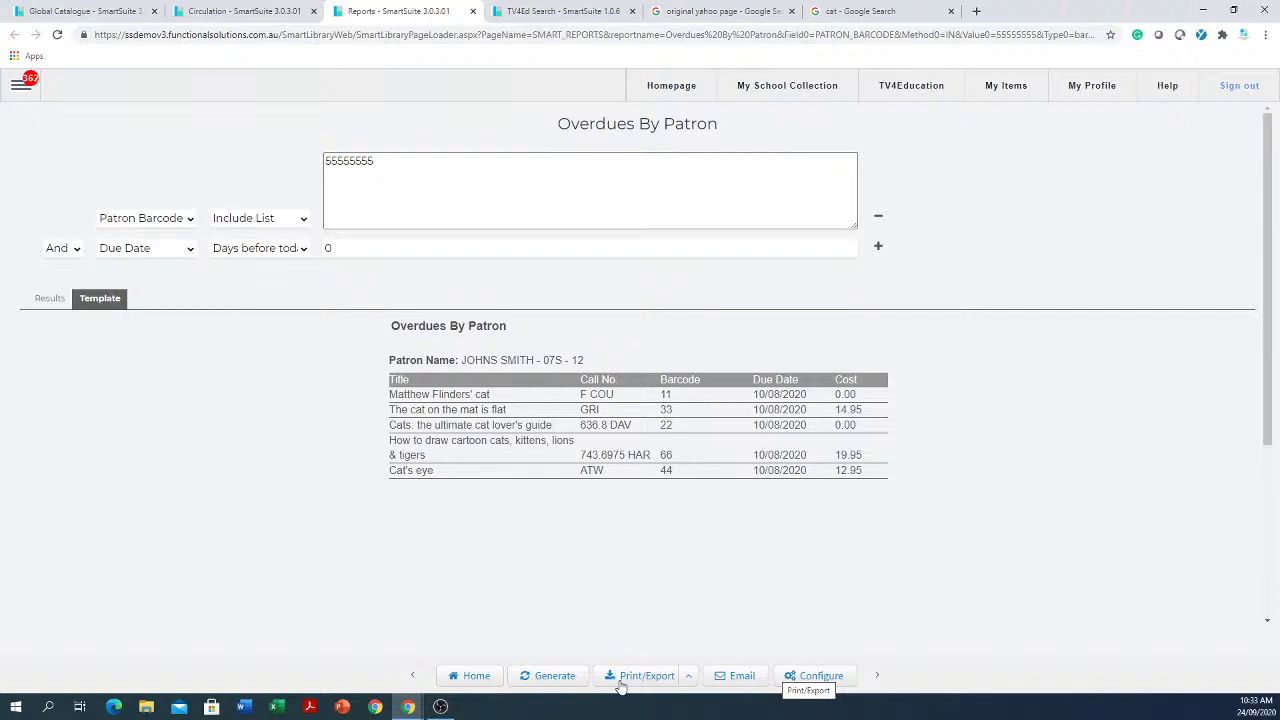
Step: Open the report's email scheduling, close it without sending, and close the Overdues By Patron report
click(742, 678)
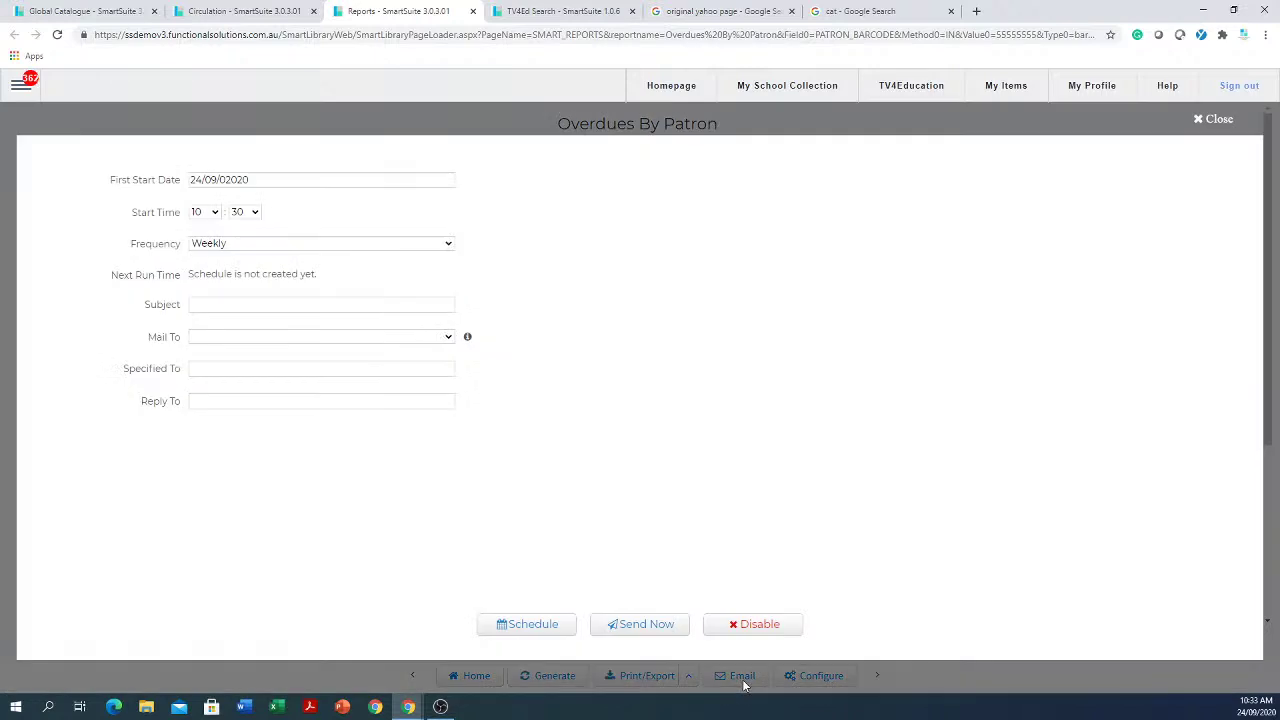
click(266, 306)
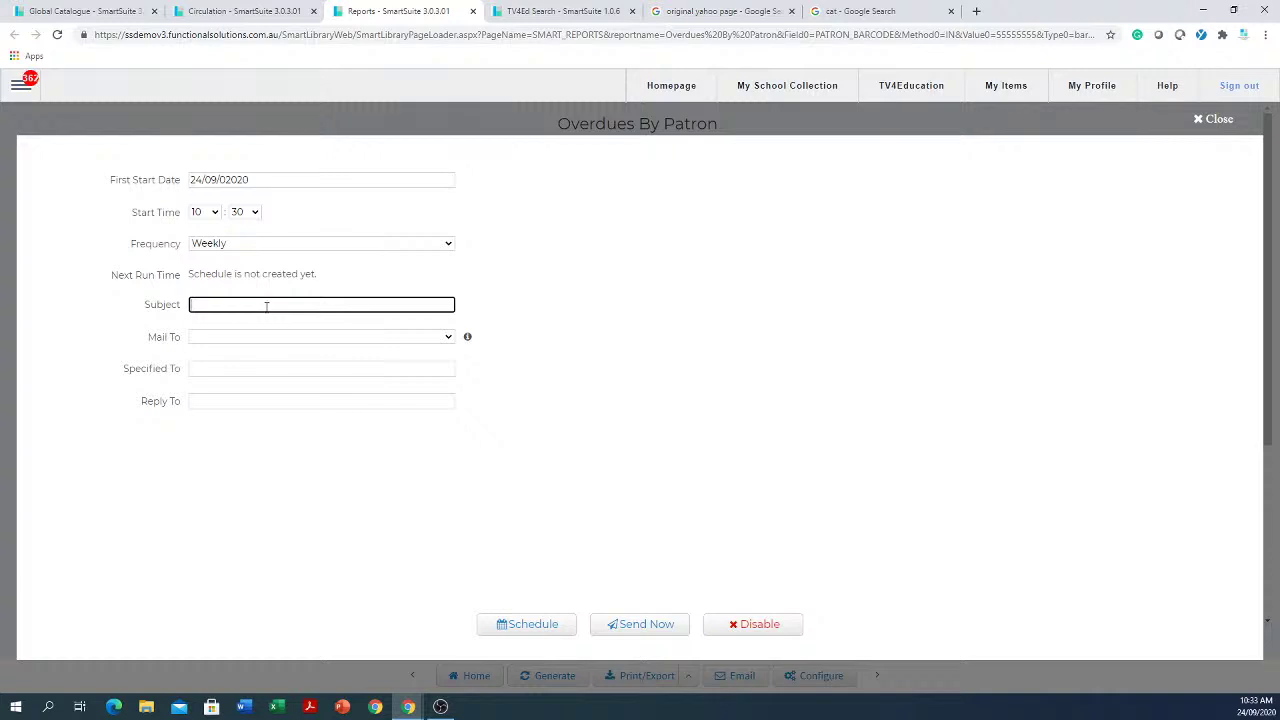
click(247, 369)
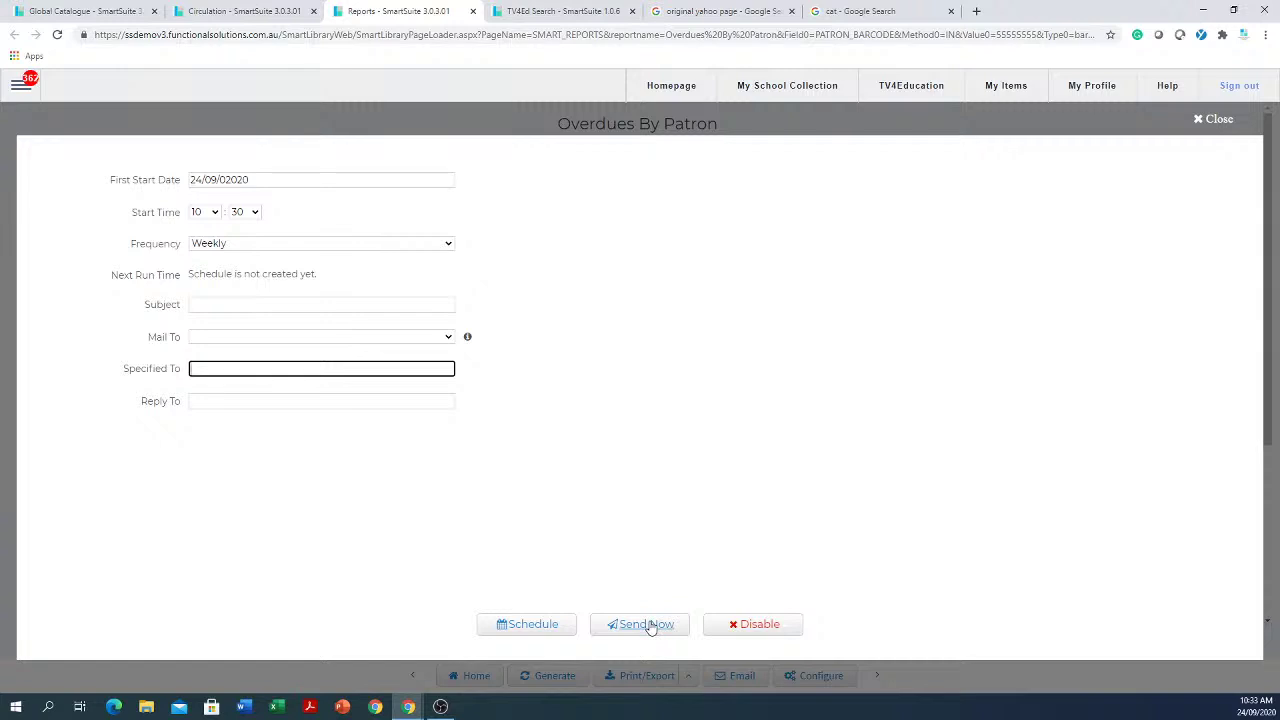
click(1214, 116)
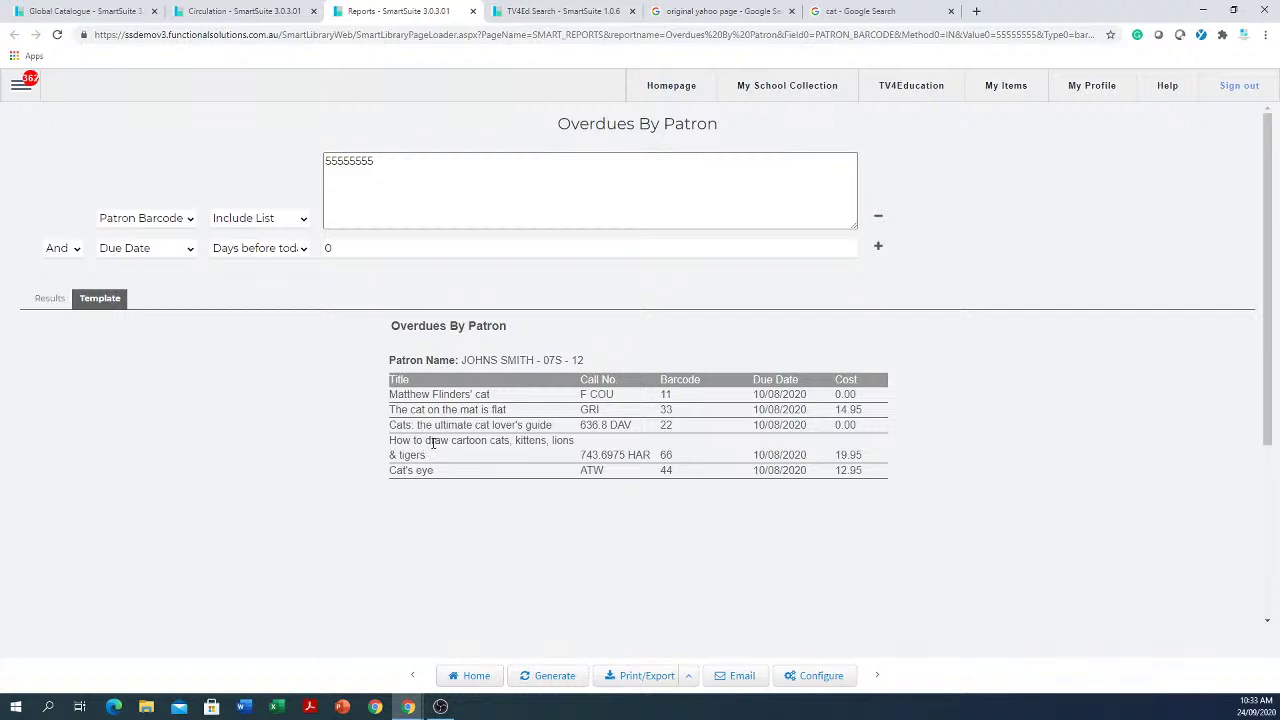
click(473, 12)
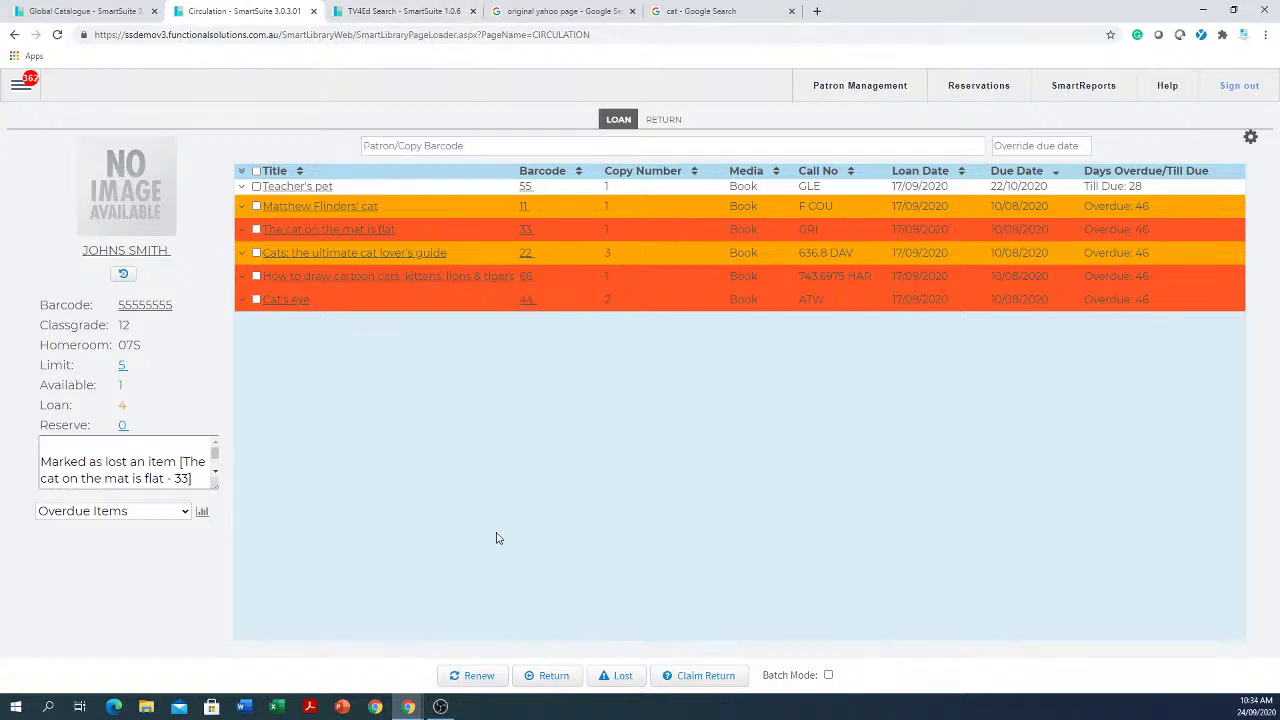
Step: Generate the patron's Current Loans (Loans by Title) report of six loans, then close it
click(101, 513)
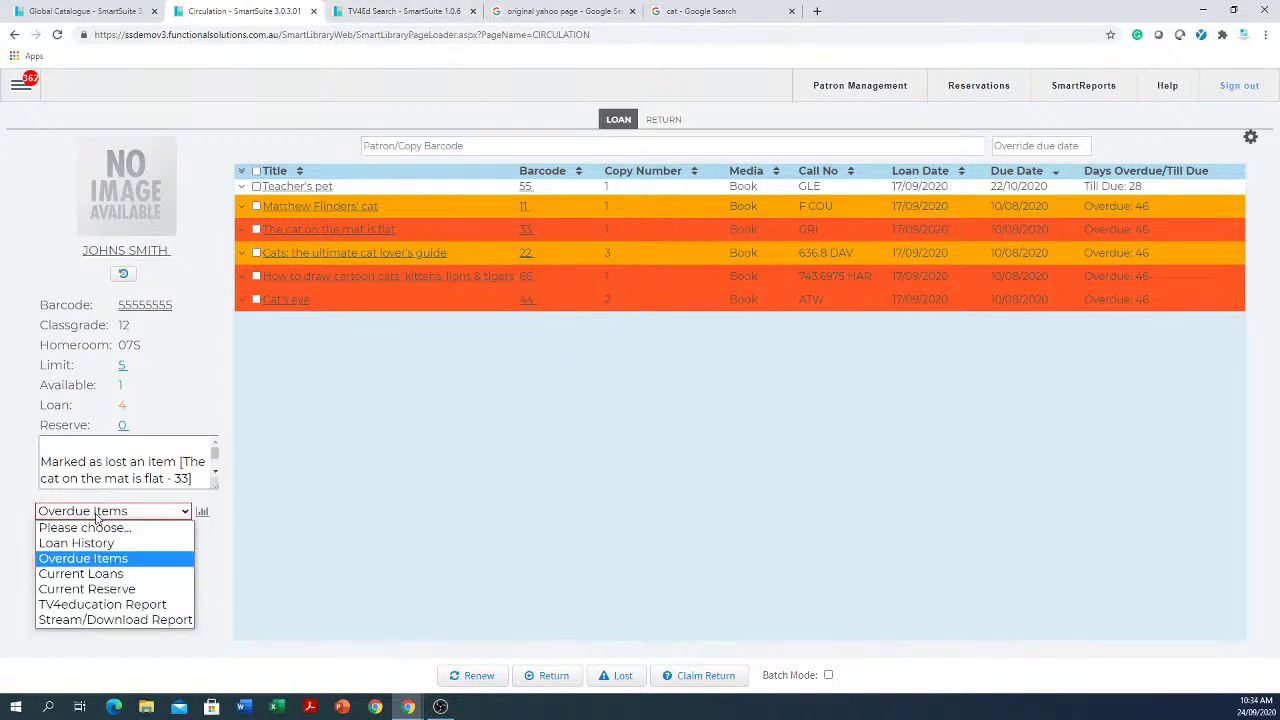
click(101, 574)
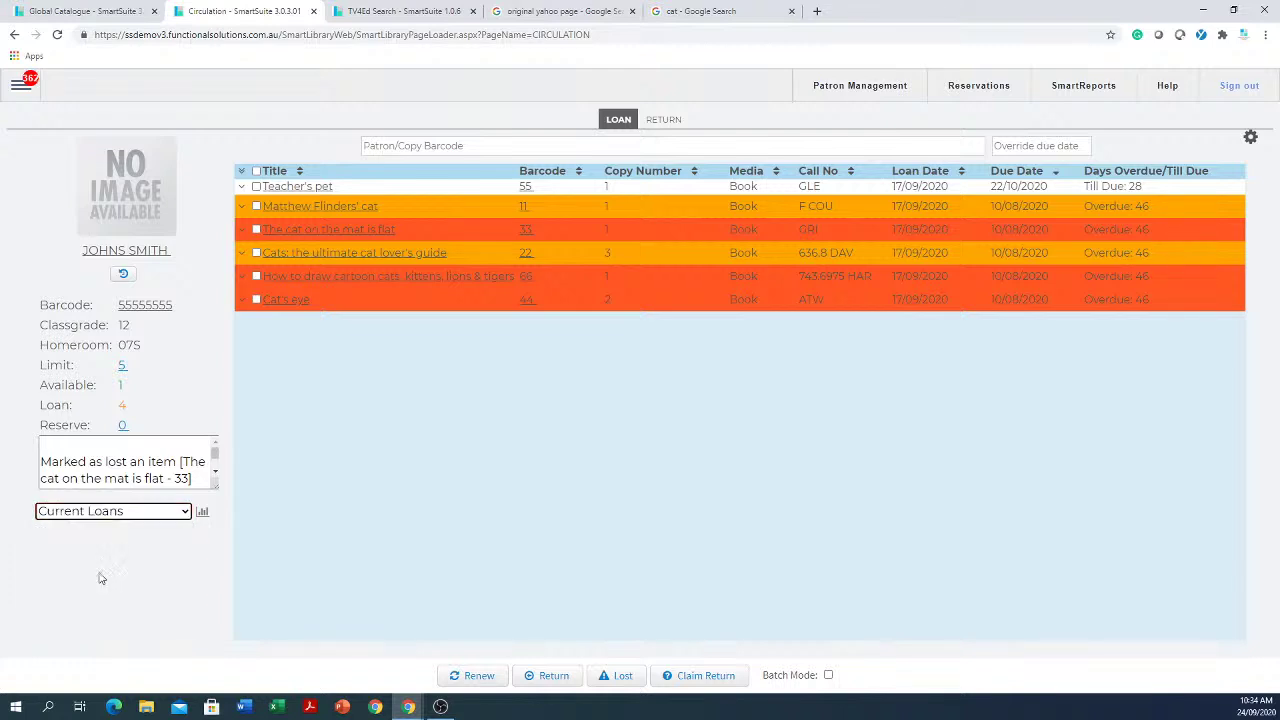
click(203, 513)
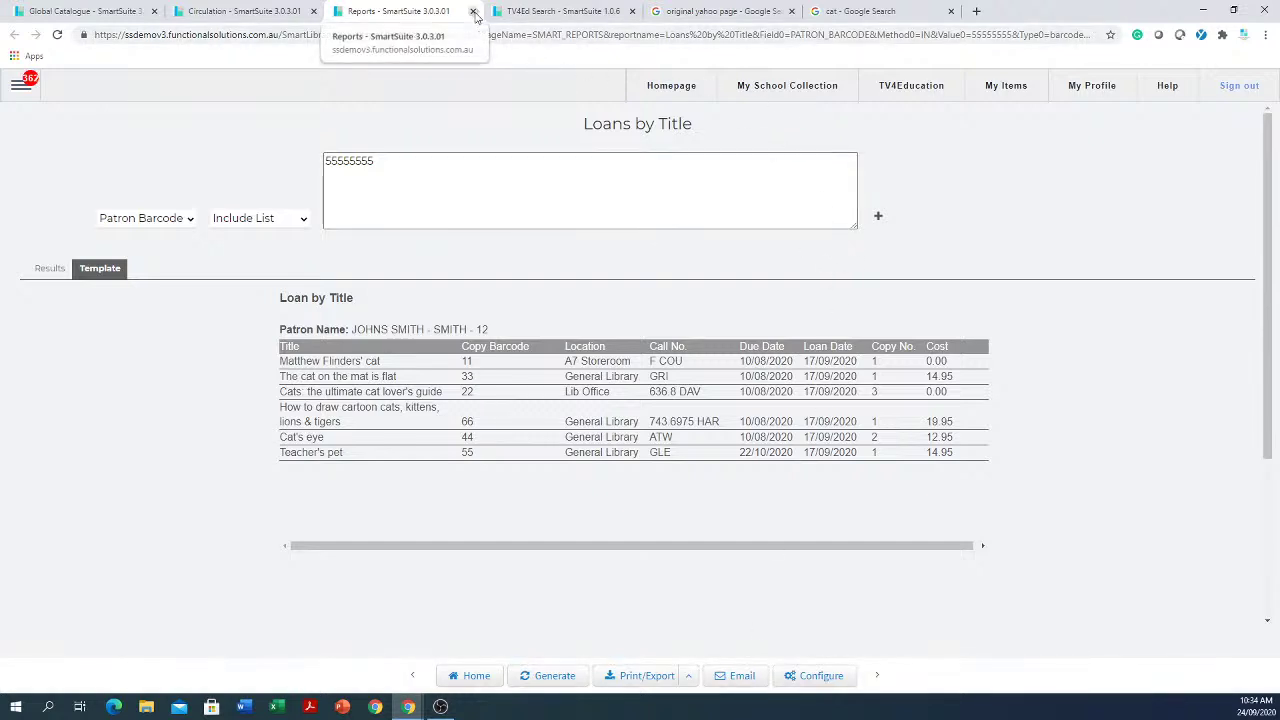
click(474, 11)
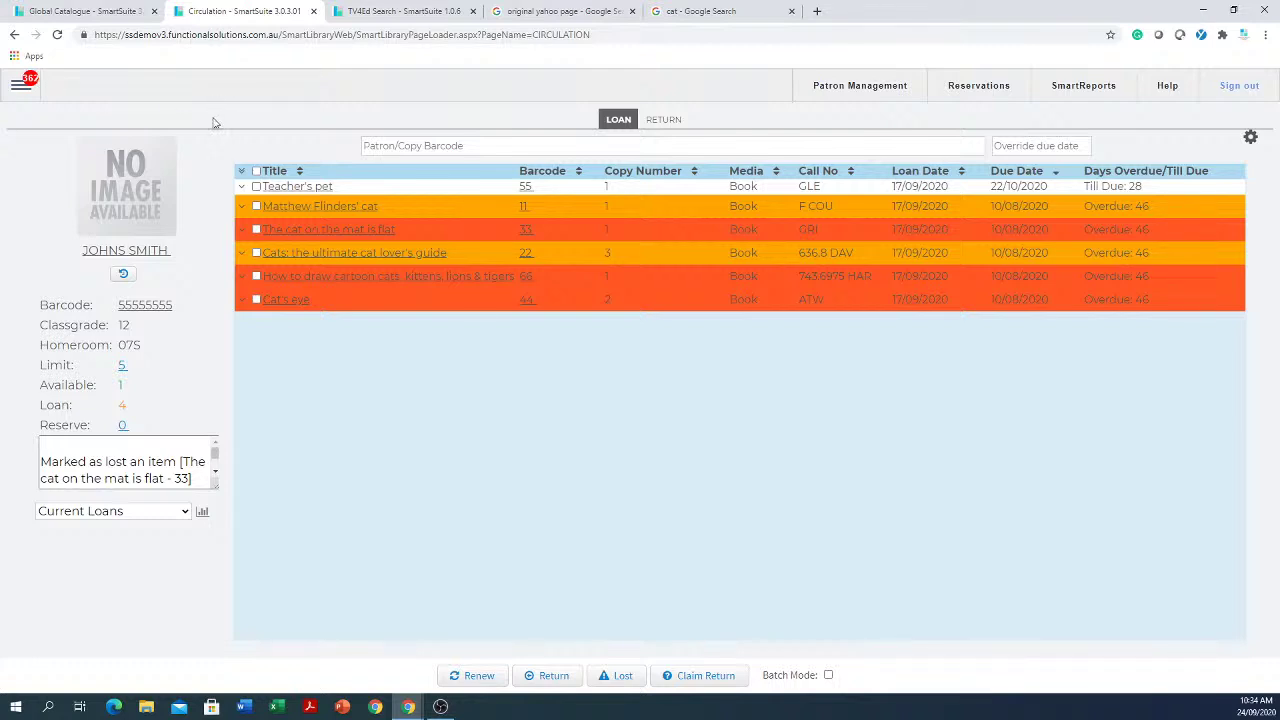
Step: Go to Reports > Reports and list the eight Overdues reports created by FSI
click(24, 88)
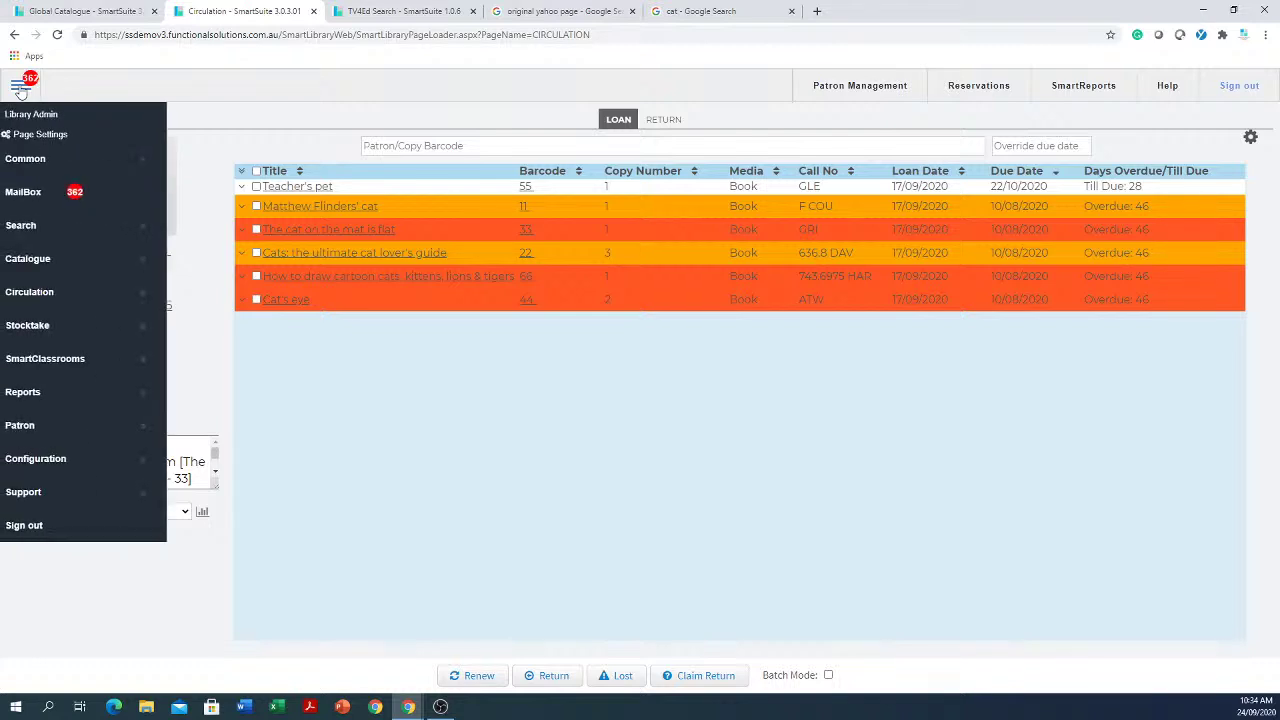
mouse_move(120, 404)
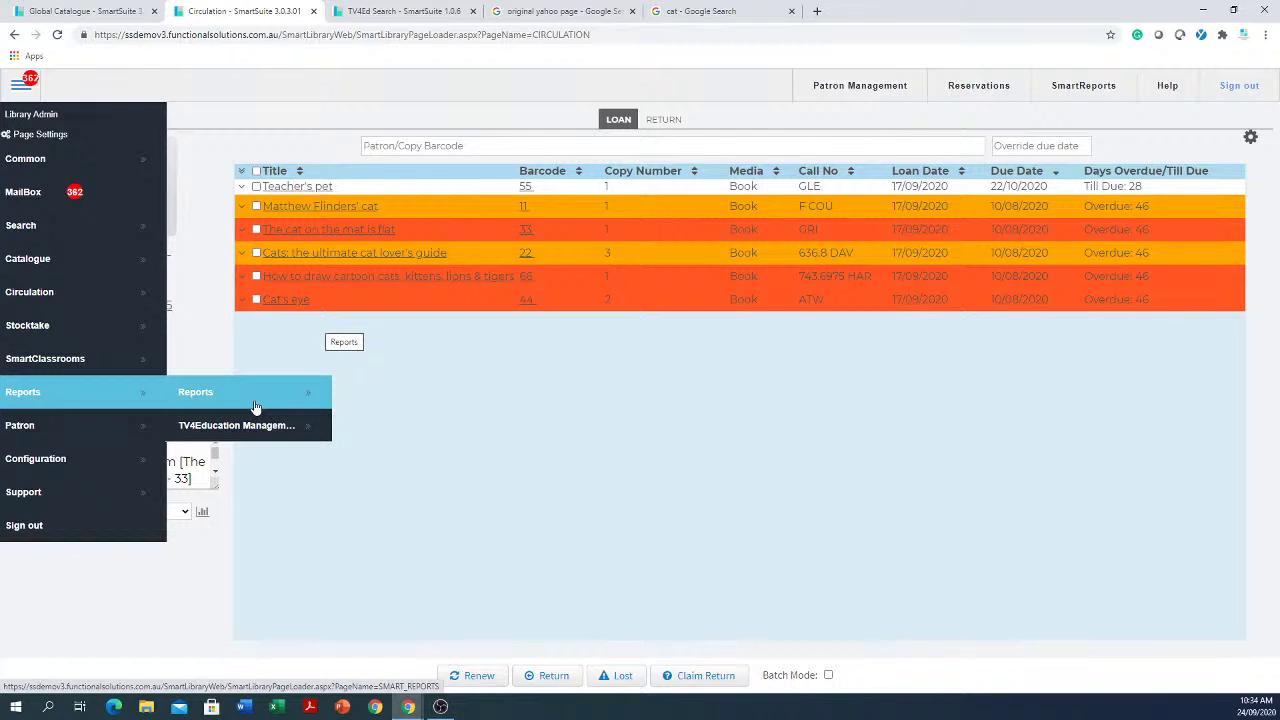
click(202, 400)
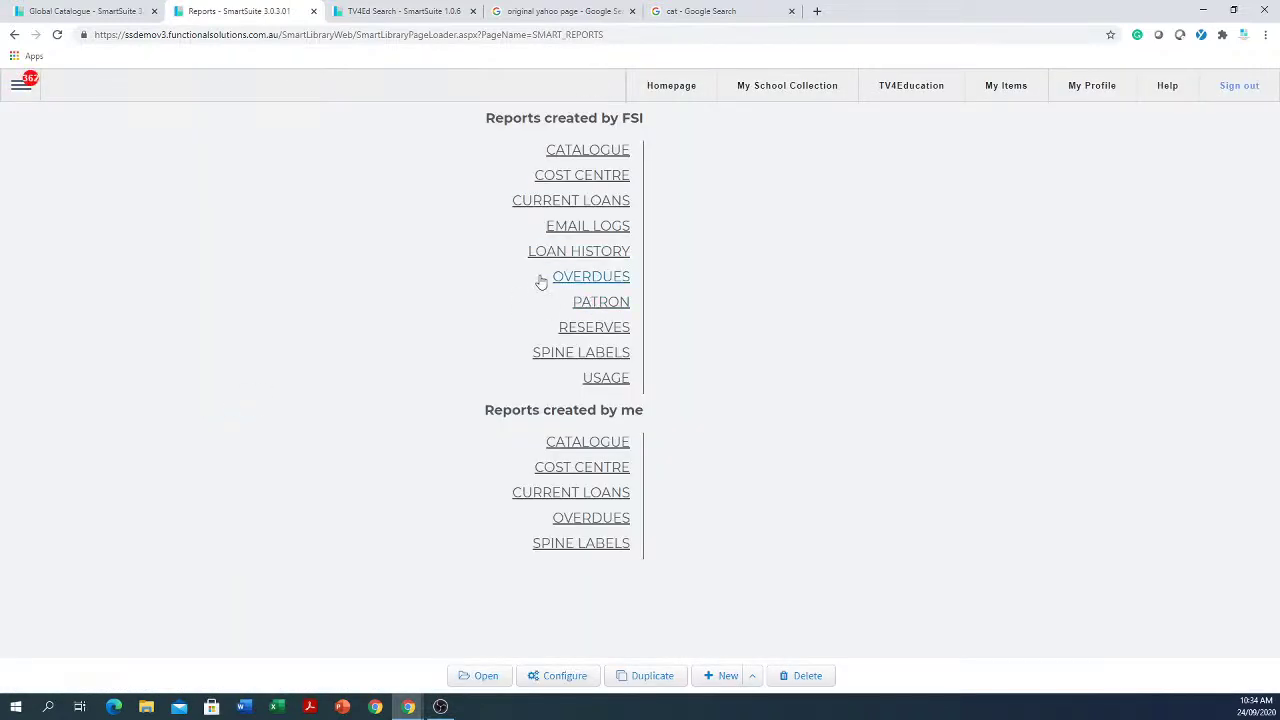
click(588, 282)
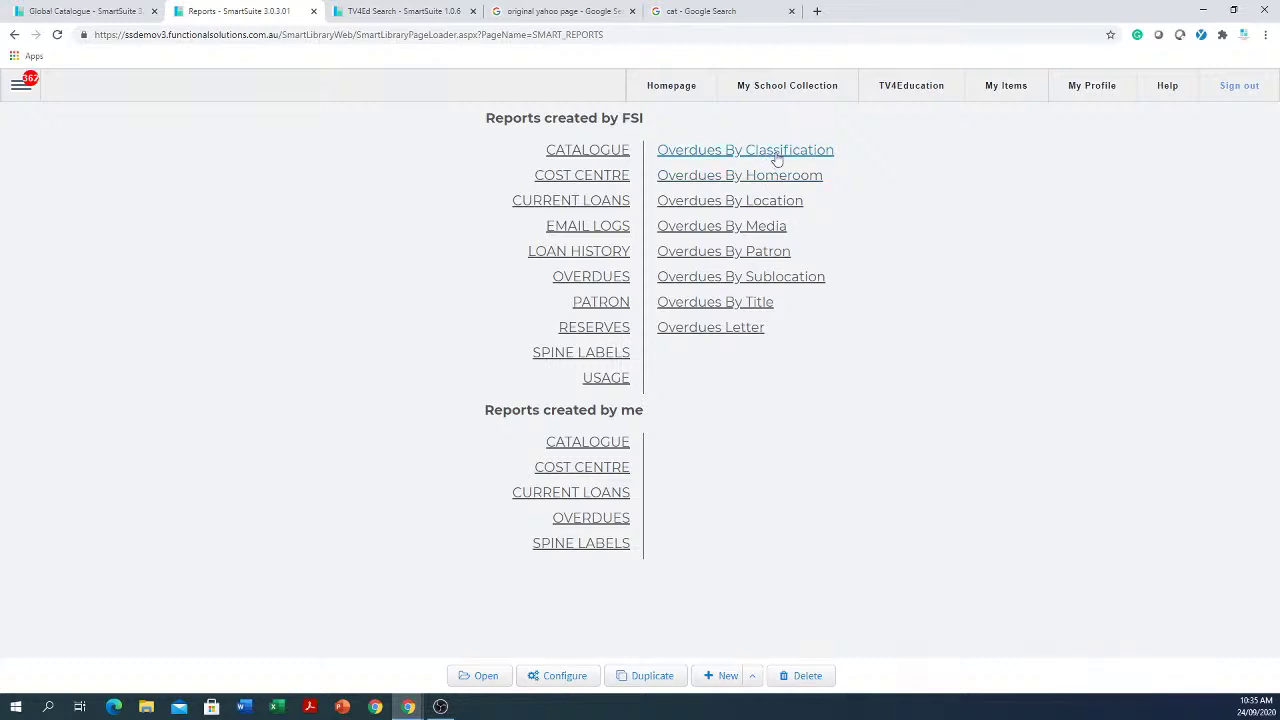
Step: Open Overdues By Classification, filter Classgrade to 12, and generate the report
click(777, 154)
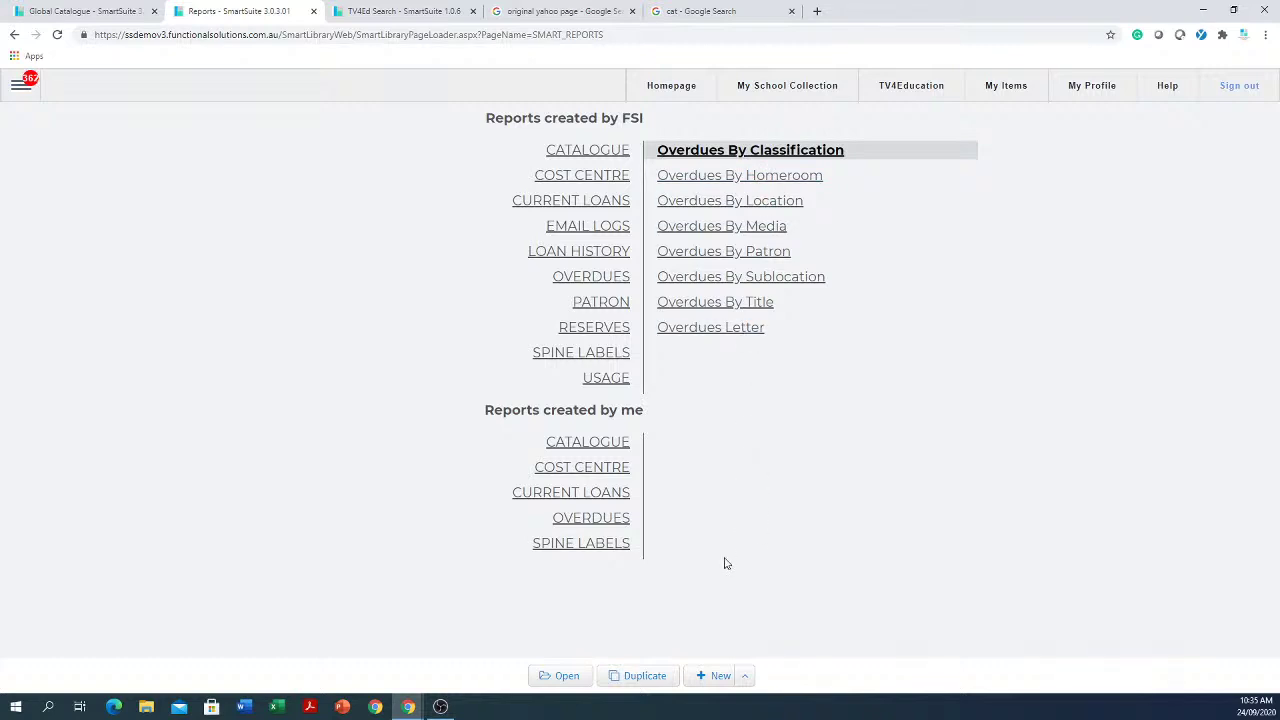
click(568, 677)
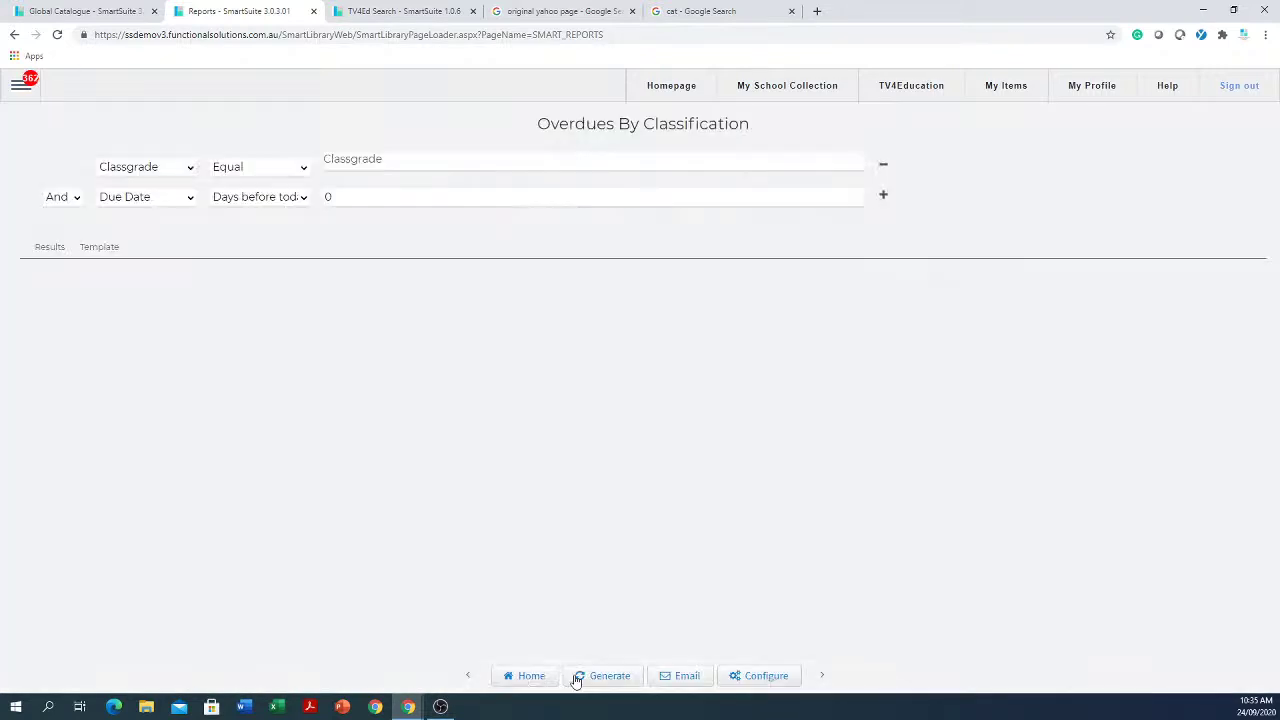
click(537, 160)
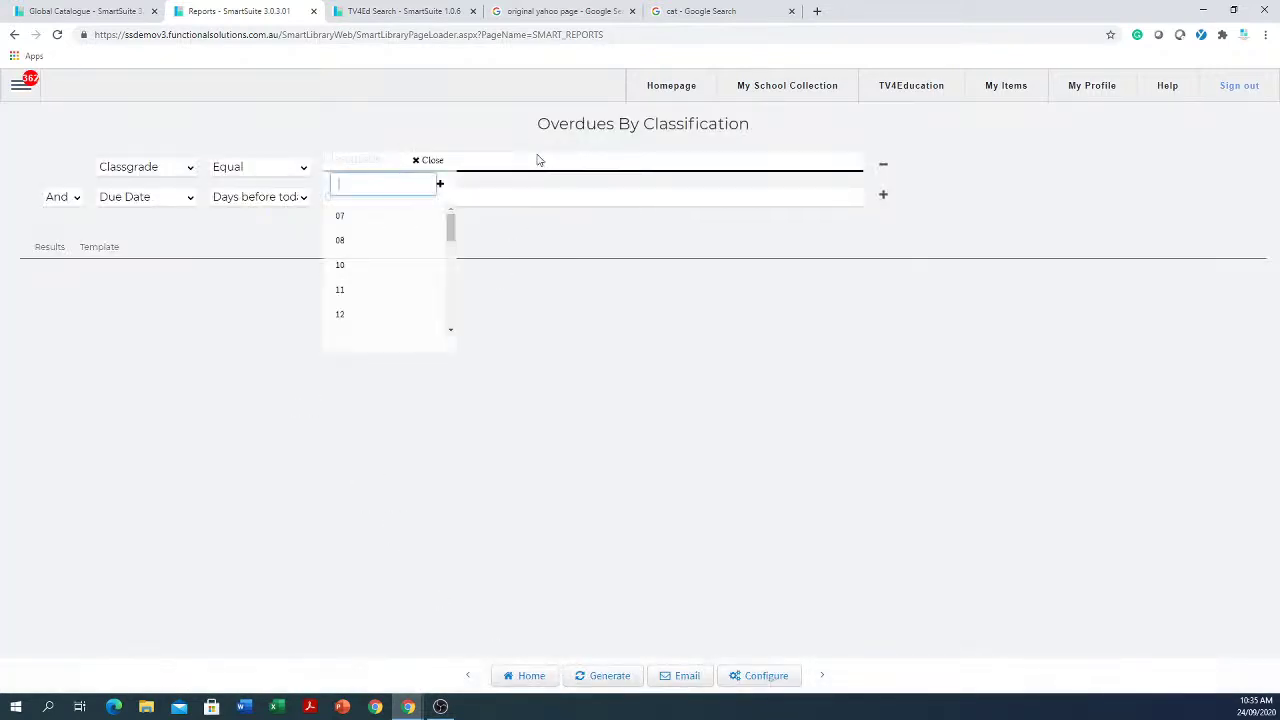
click(338, 315)
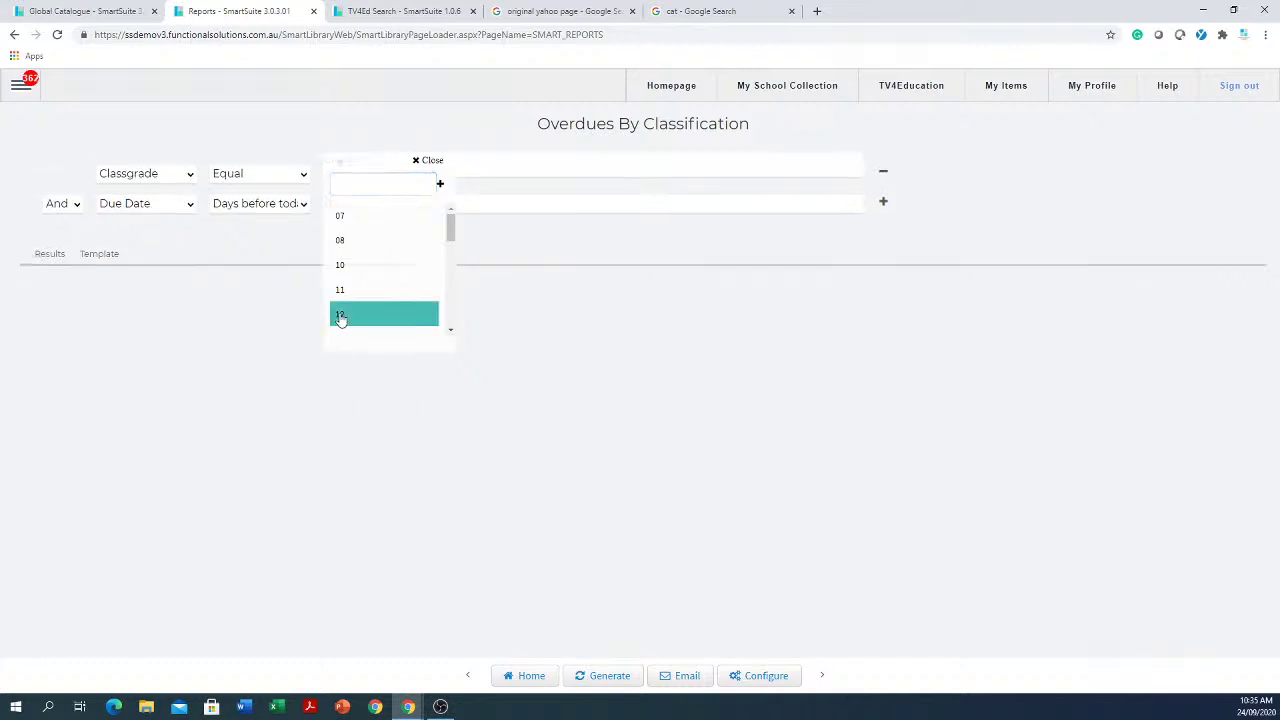
click(766, 417)
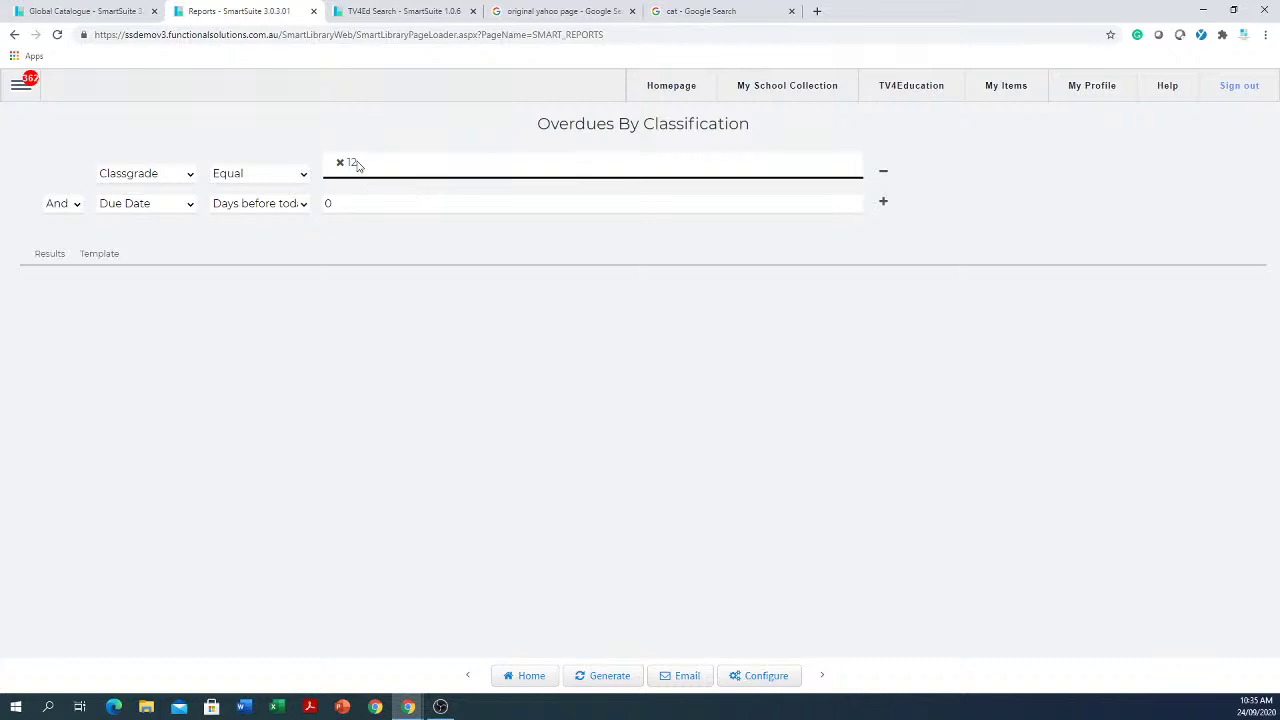
click(608, 676)
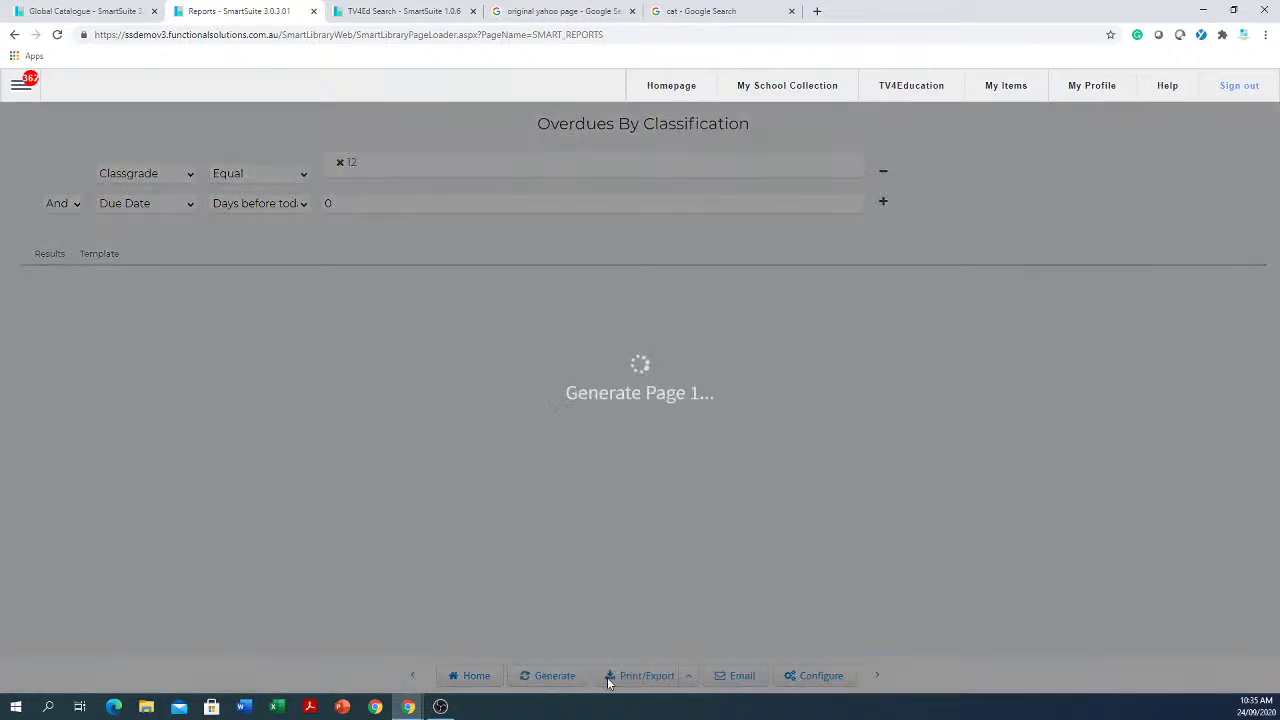
scroll(416, 455, down, 3)
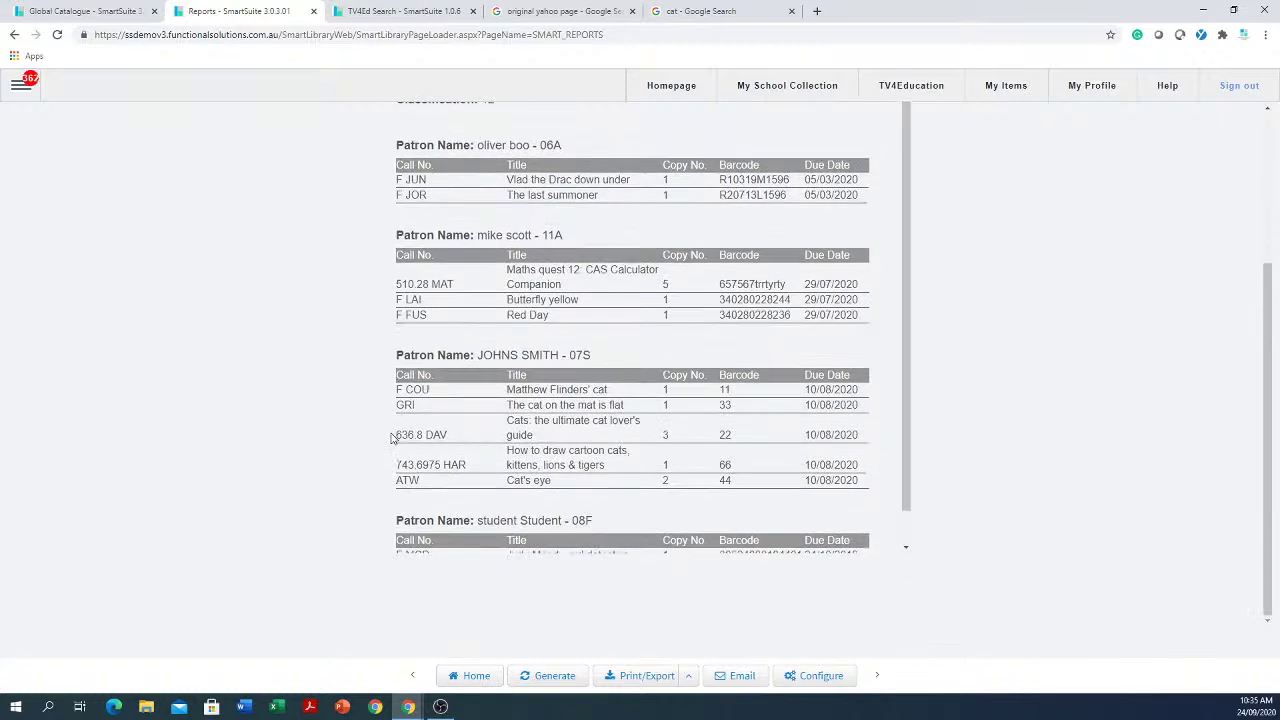
scroll(1040, 420, up, 3)
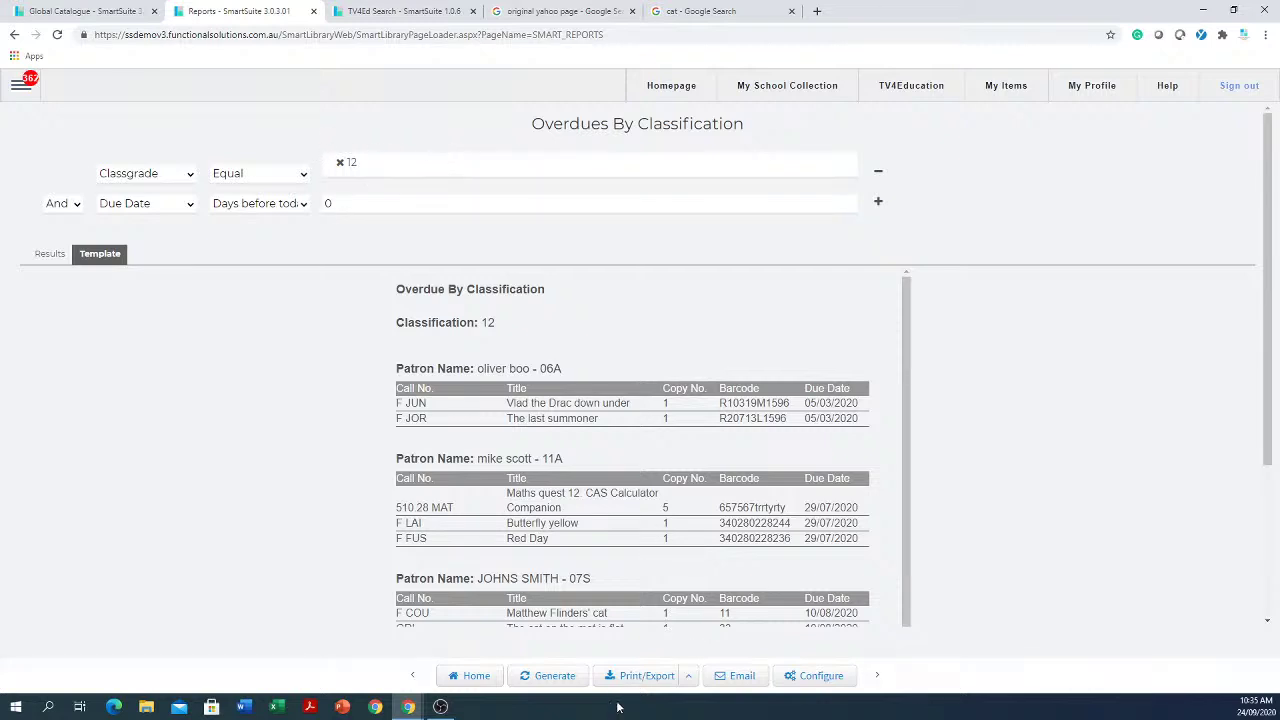
Step: Email the grade 12 overdue report to the recipient immediately with Send Now
click(741, 679)
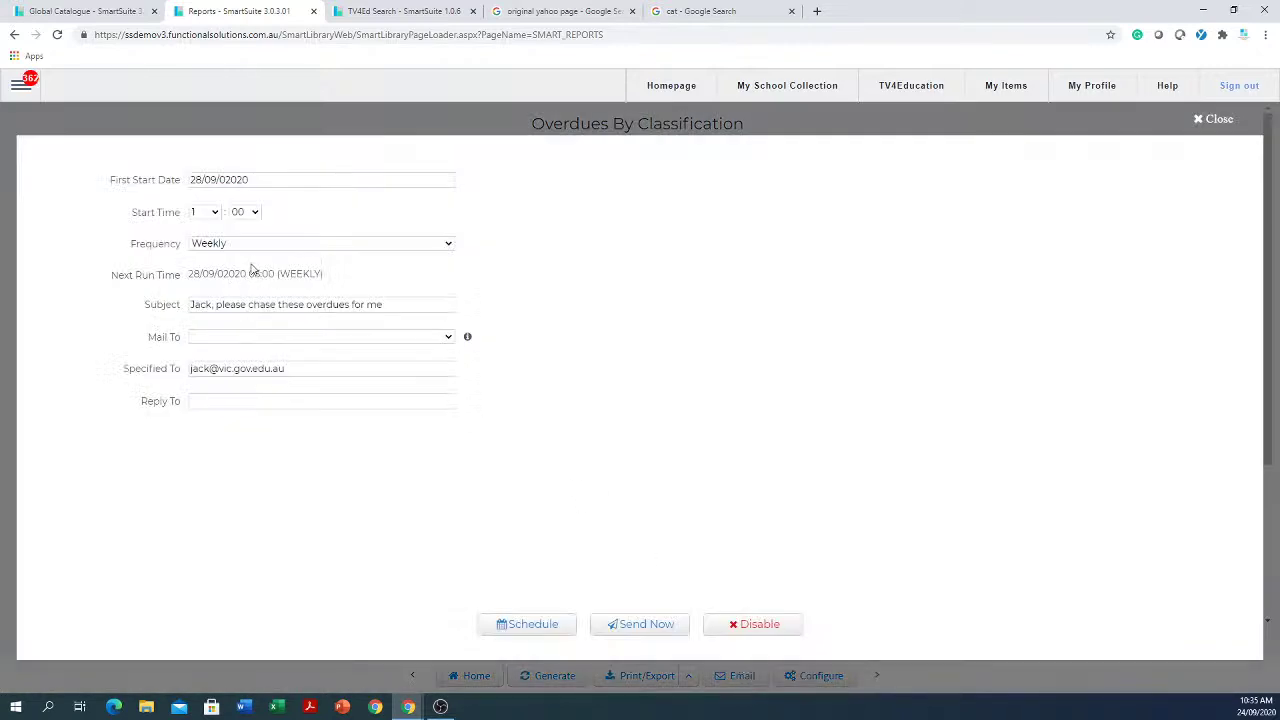
click(202, 306)
drag(312, 370, 150, 365)
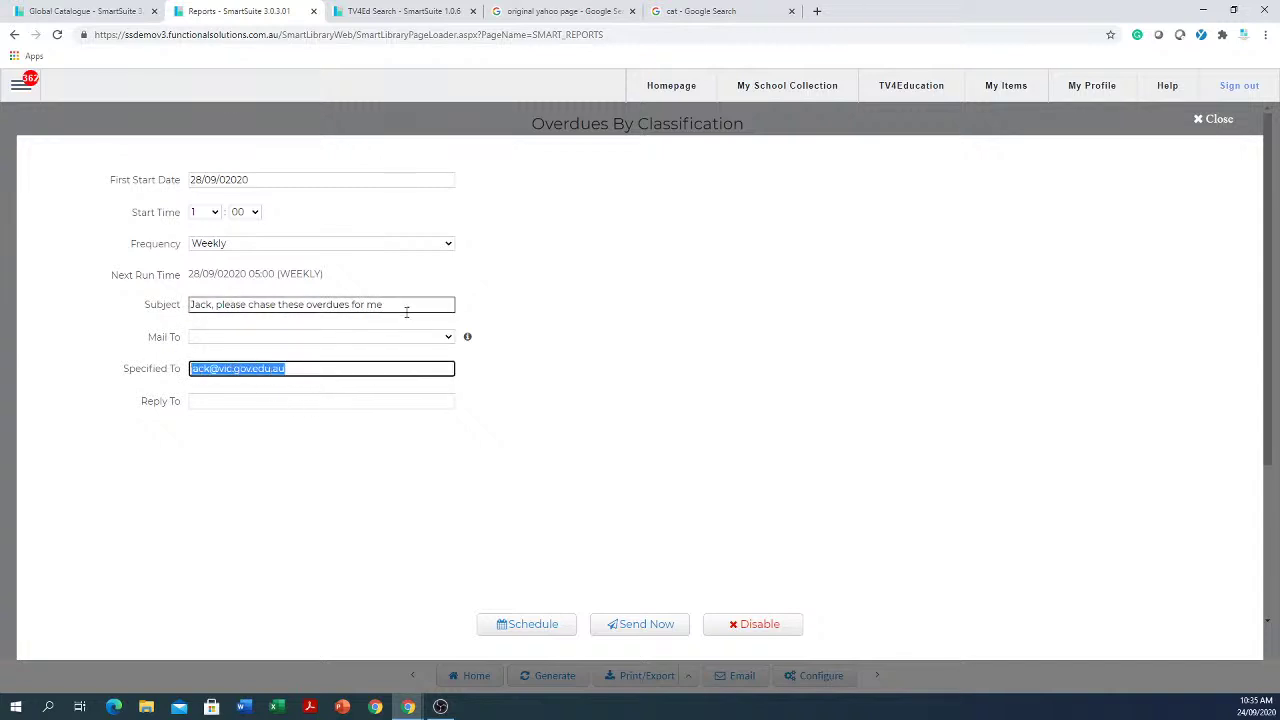
drag(409, 307, 174, 305)
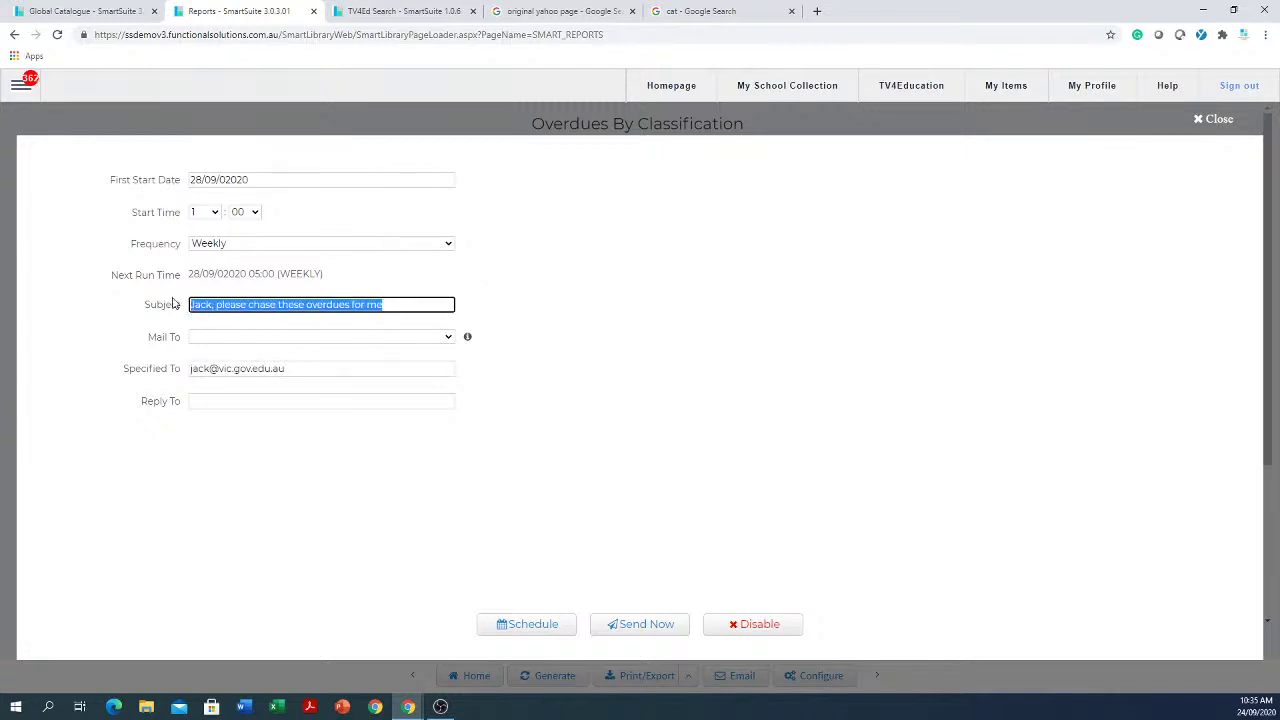
click(633, 626)
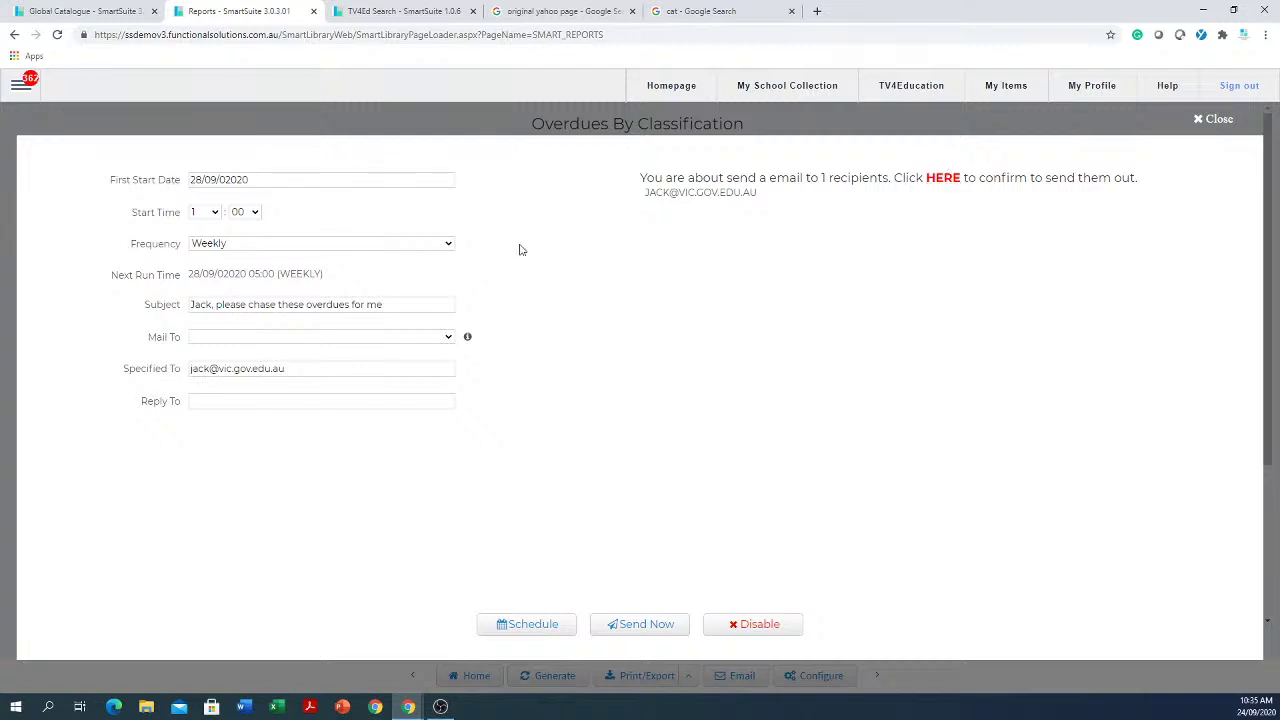
click(260, 181)
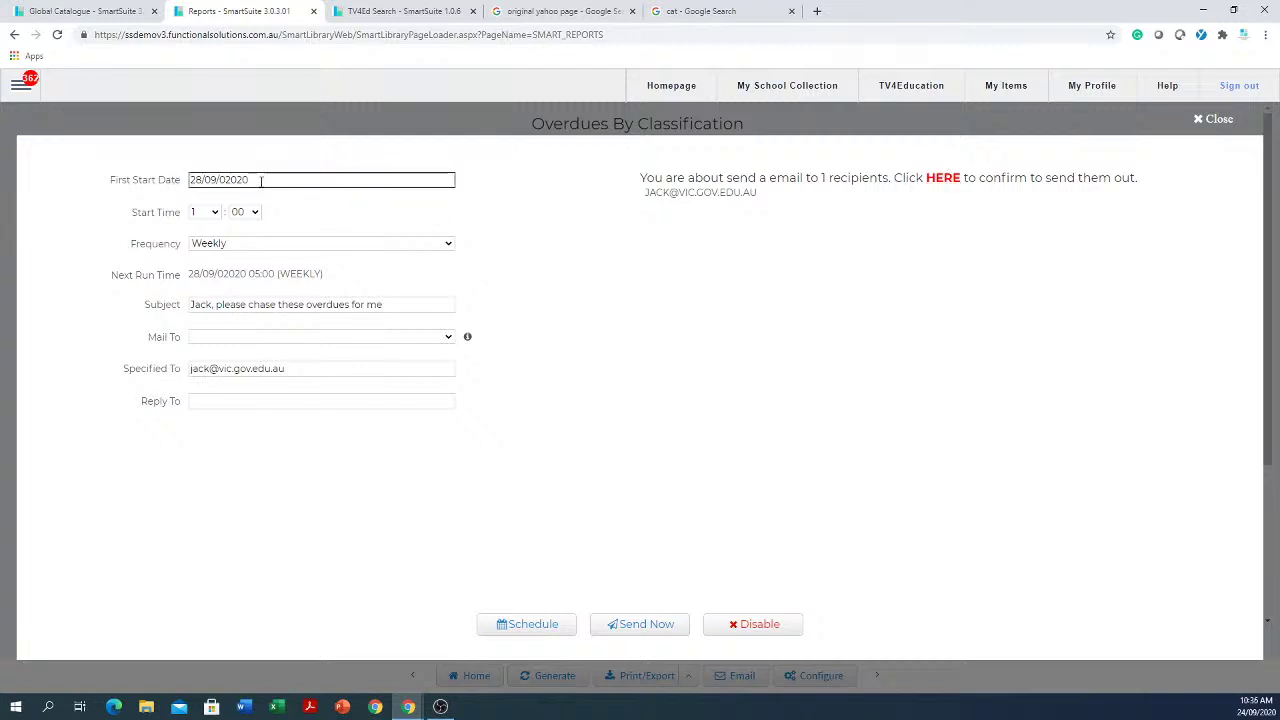
Step: Schedule weekly emailing from 28/09/2020 at 6:00, then go to My School Collection
click(262, 181)
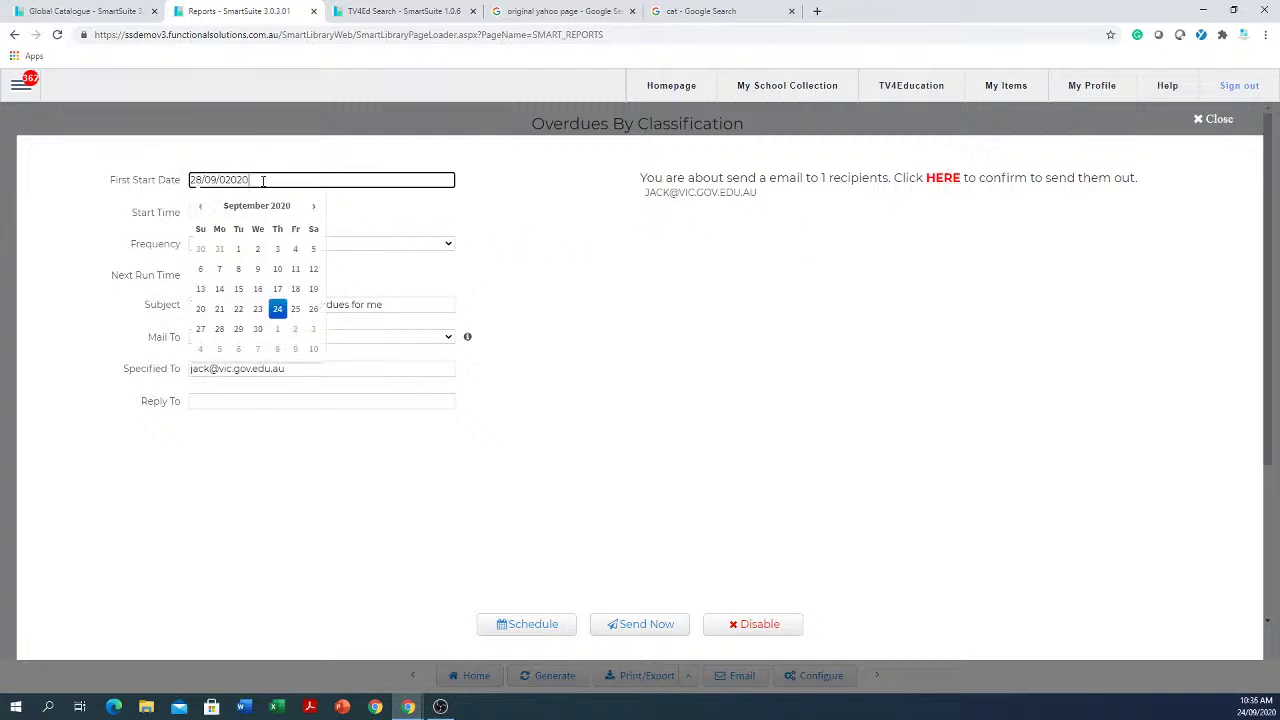
click(220, 338)
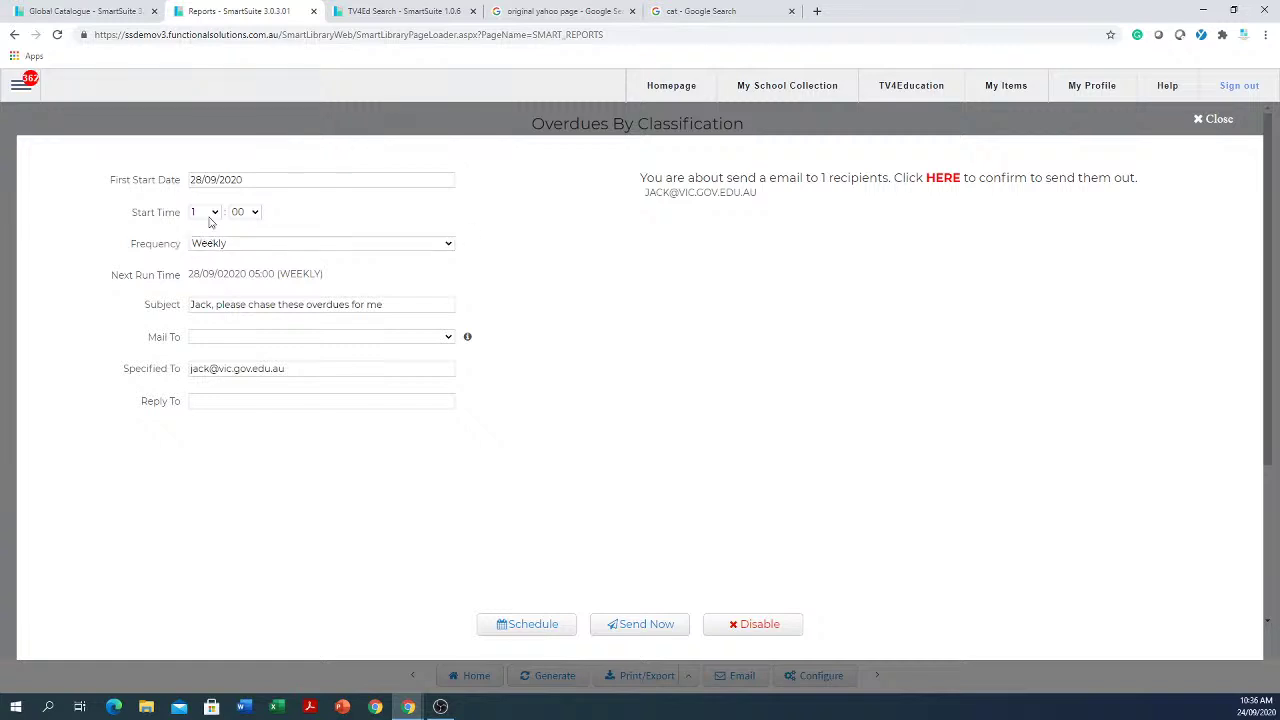
click(214, 212)
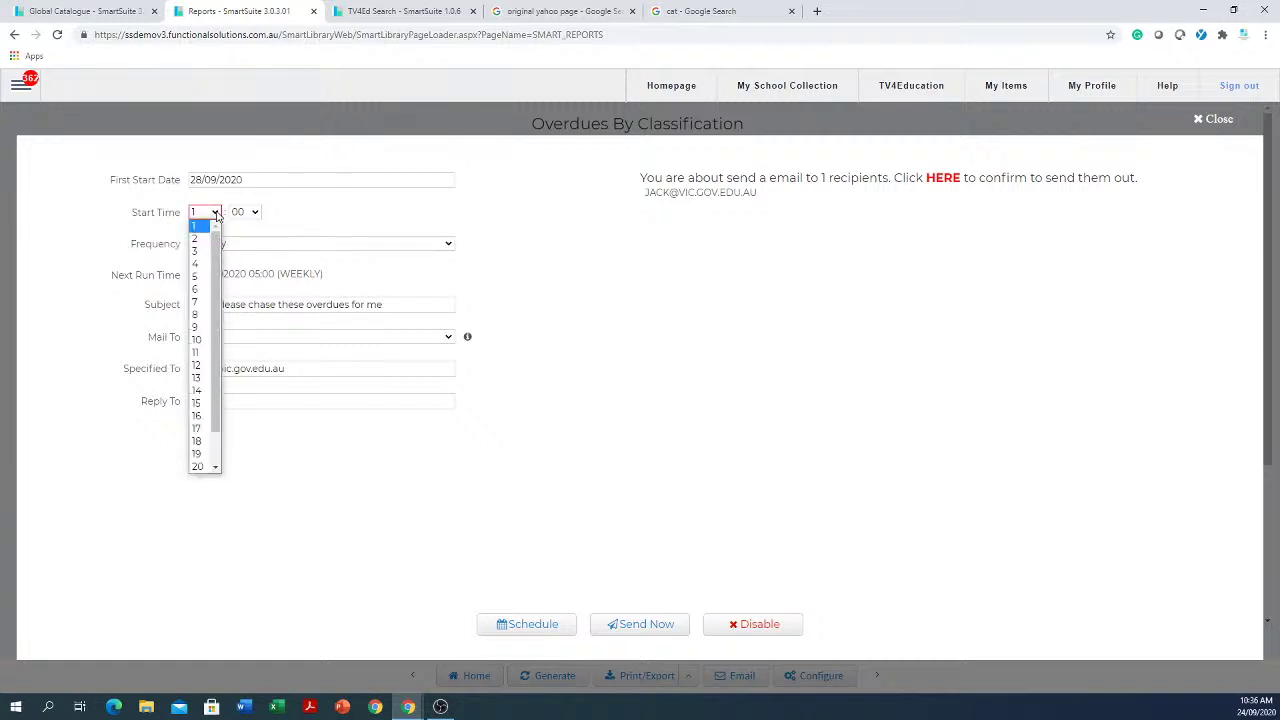
click(205, 291)
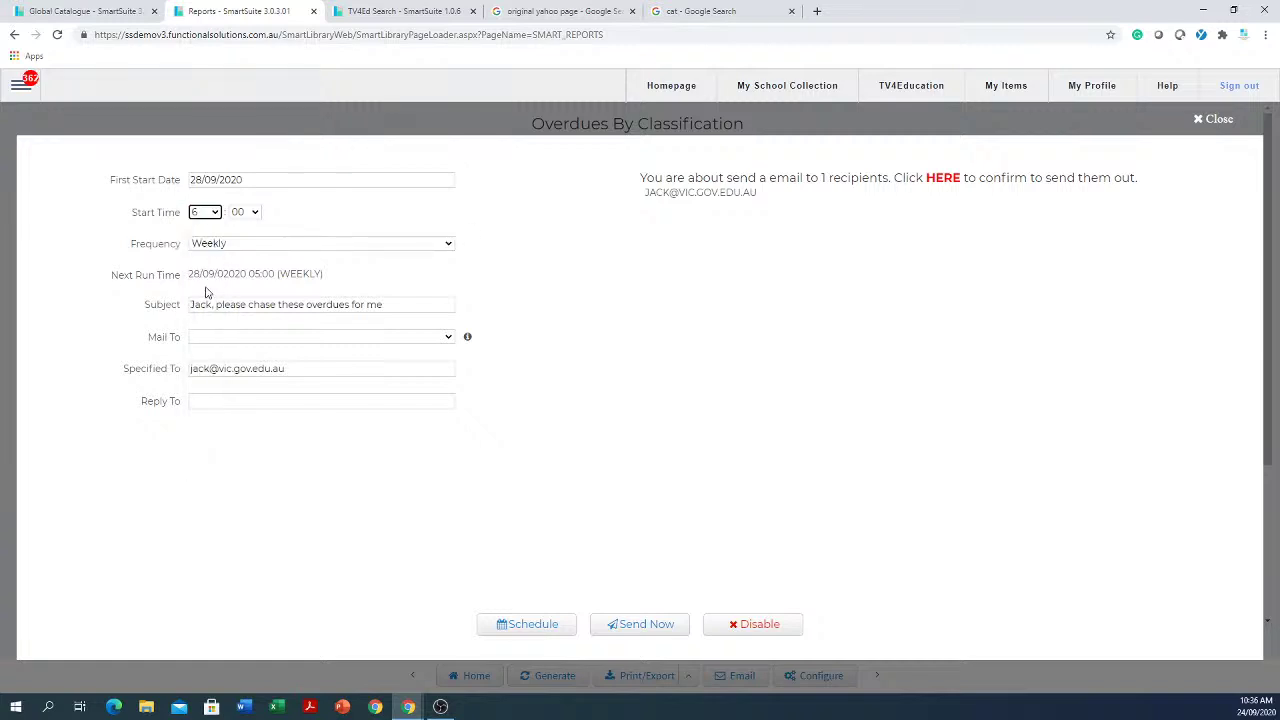
click(532, 626)
click(1219, 120)
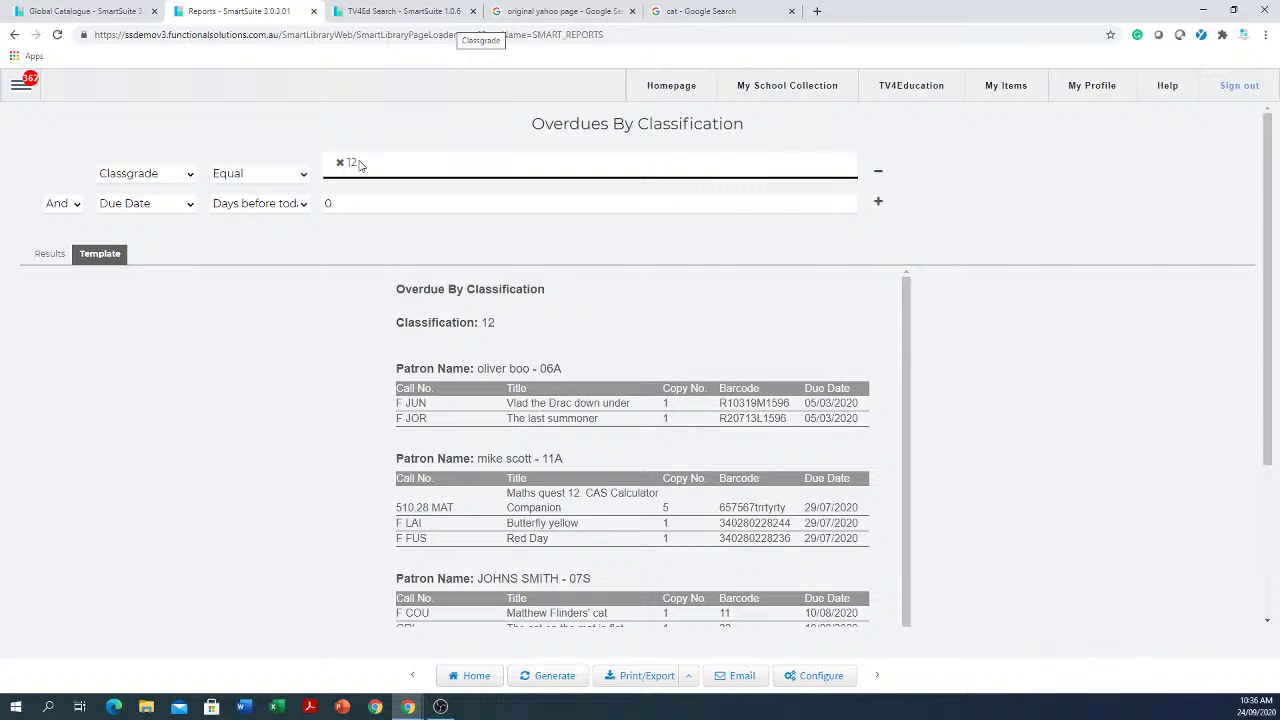
click(773, 86)
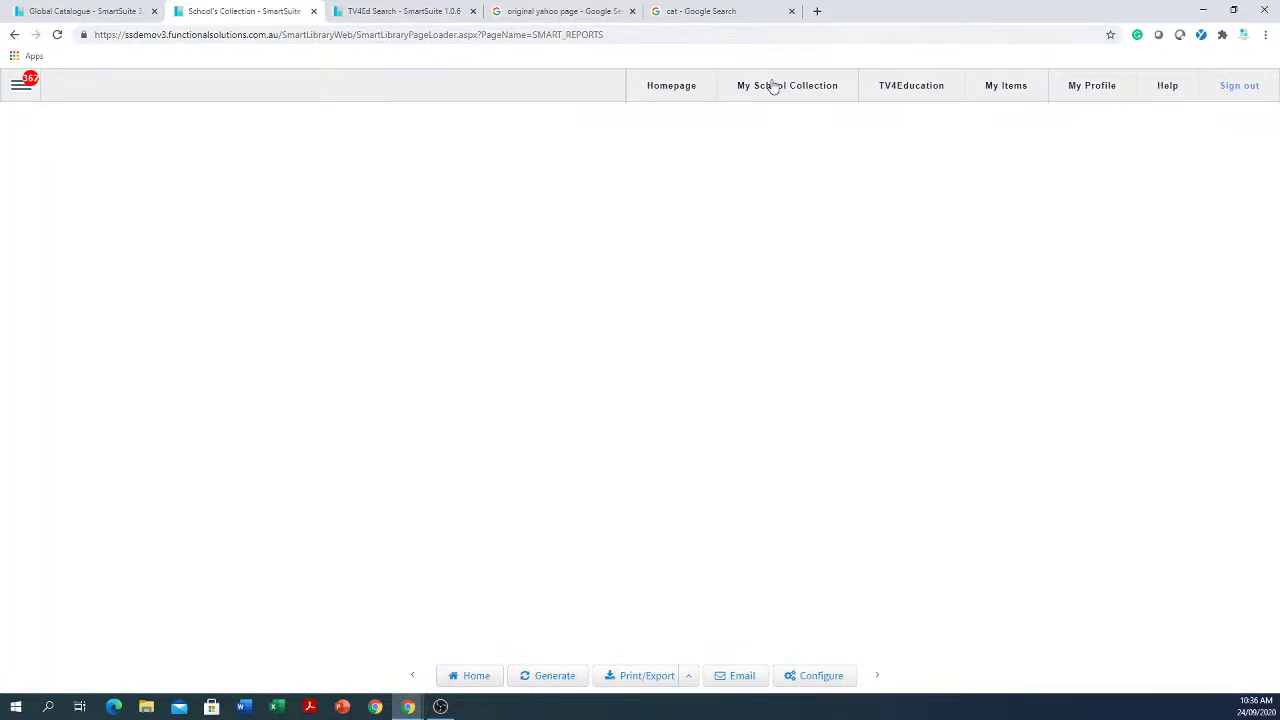